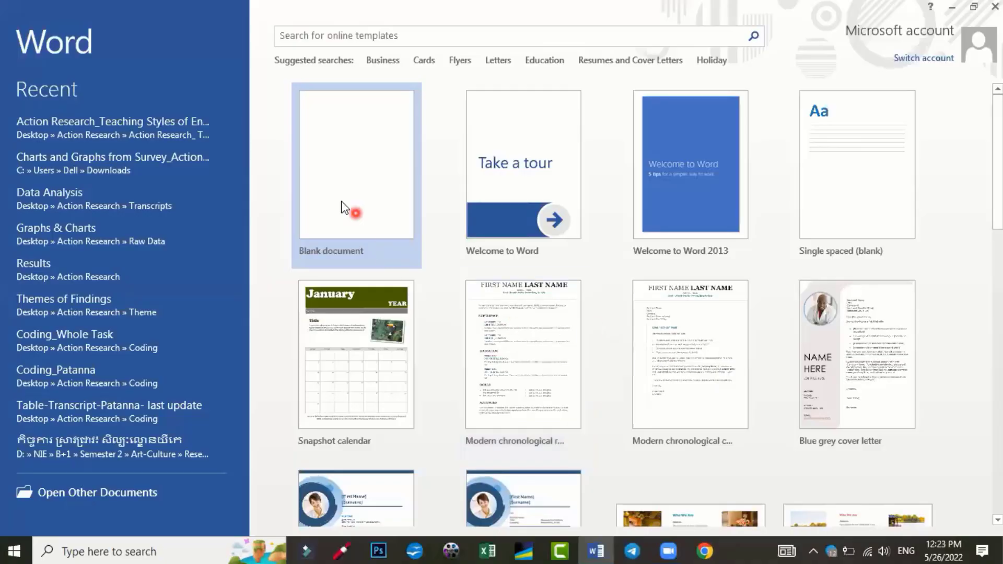
# Step: Create a new blank document and raise its font size to 12 pt
pyautogui.click(343, 205)
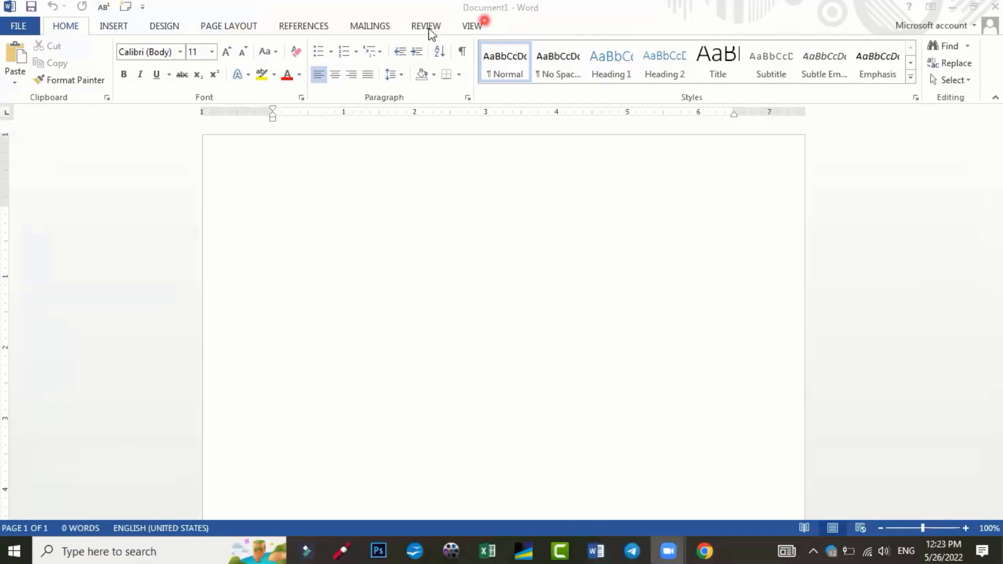
pyautogui.click(225, 52)
pyautogui.click(224, 52)
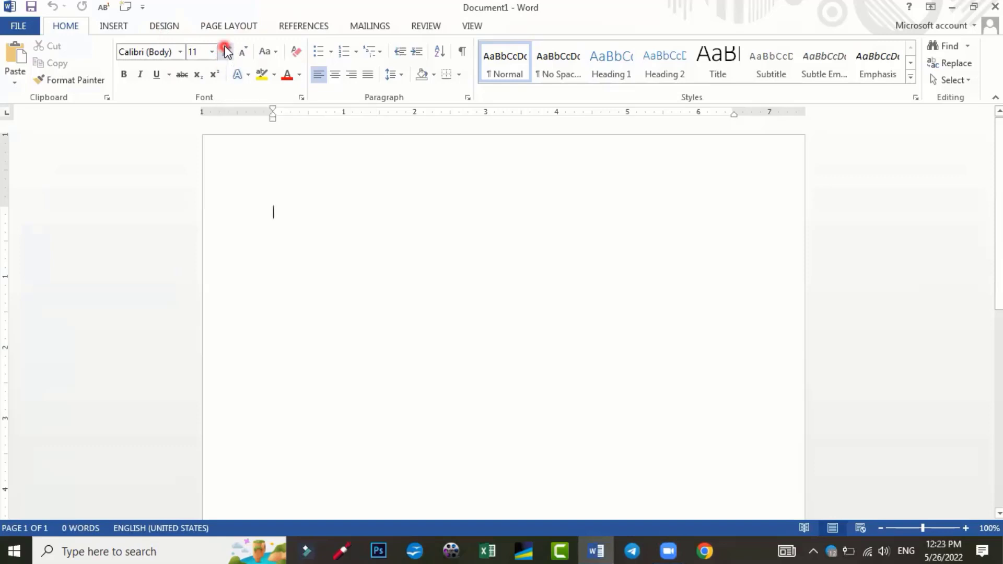
# Step: Set the document font to Khmer OS Battambang
pyautogui.click(182, 51)
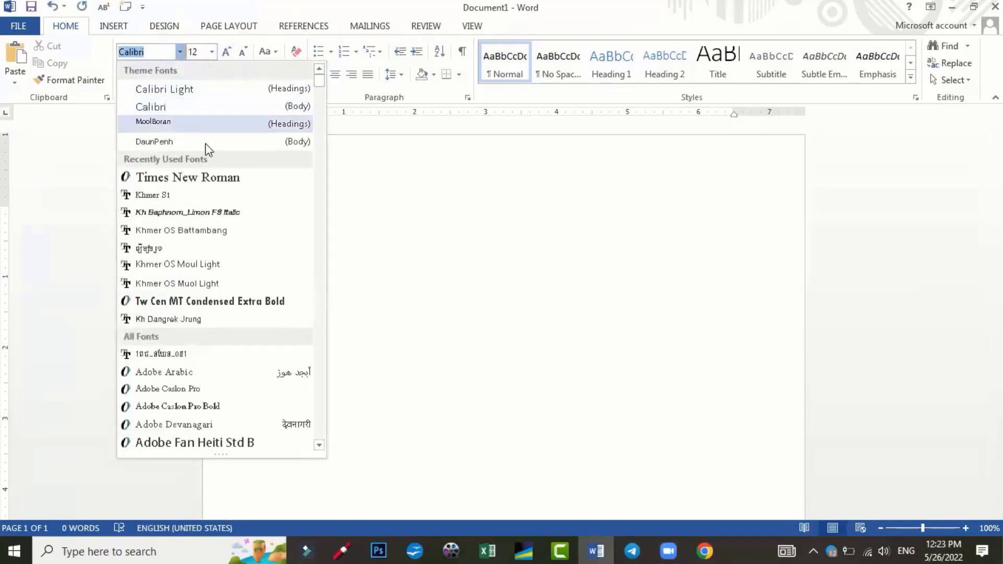
pyautogui.click(225, 179)
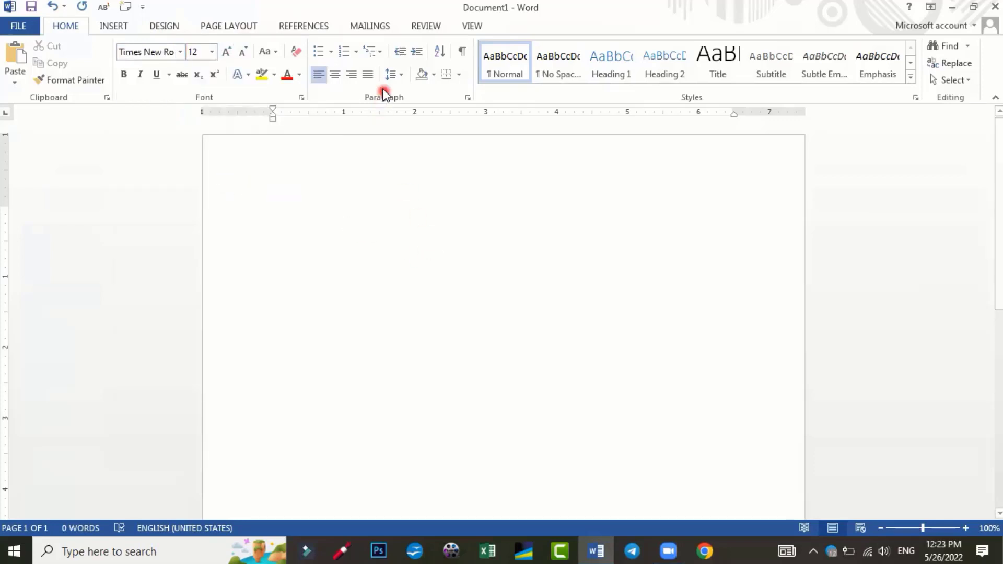
pyautogui.click(179, 51)
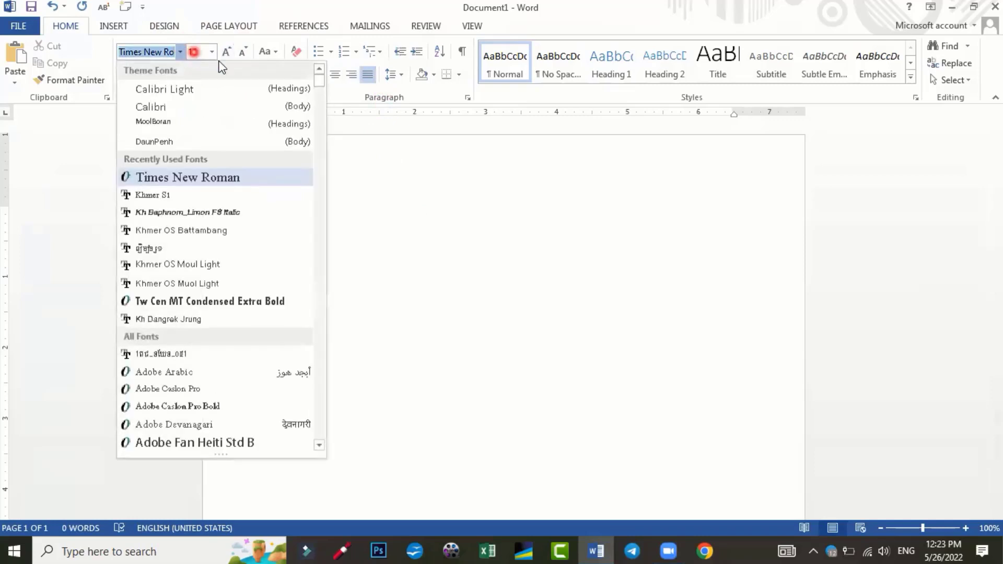
pyautogui.click(265, 230)
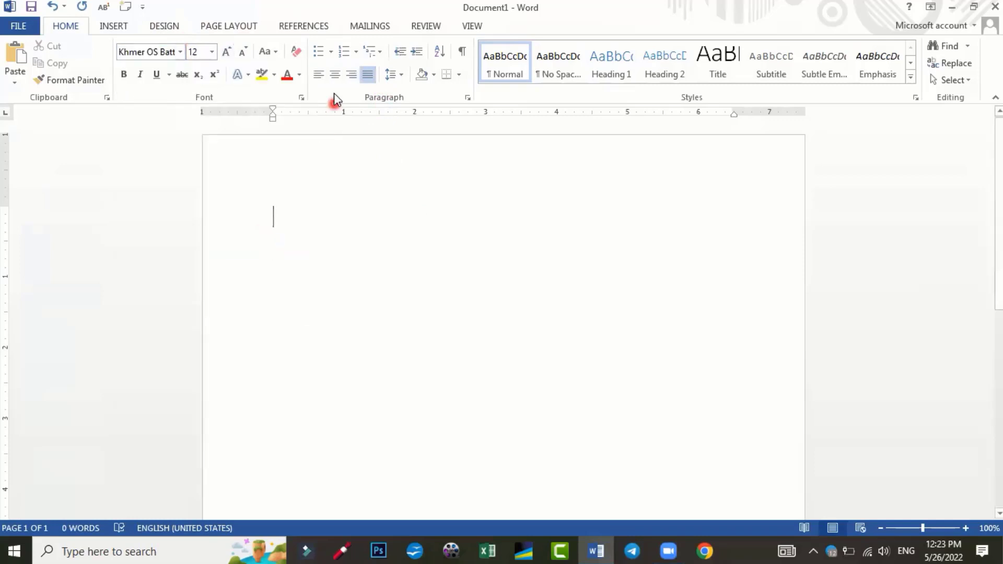
pyautogui.click(391, 79)
pyautogui.click(414, 128)
pyautogui.click(211, 26)
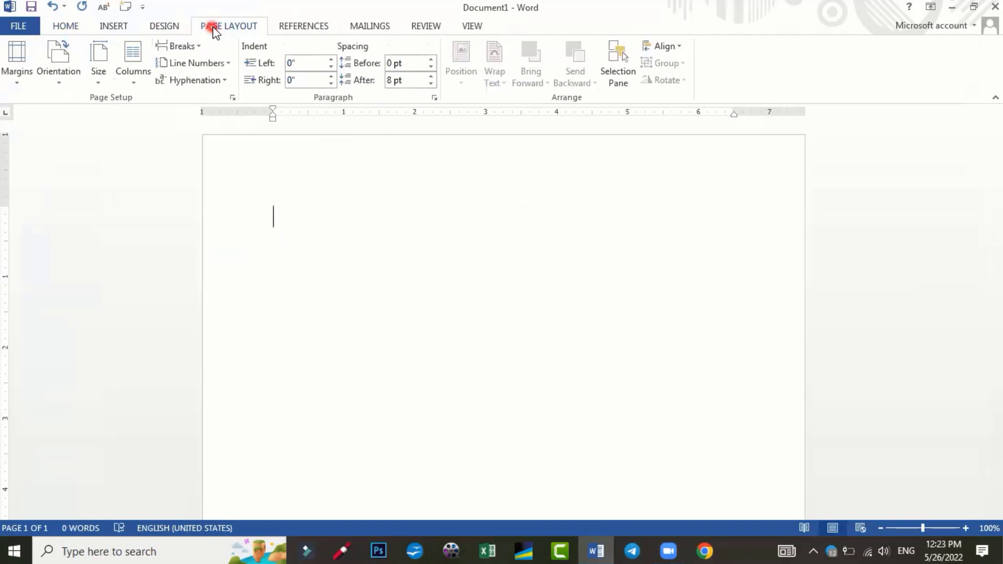
# Step: Change the paper size from Letter to A4 (21 x 29.7 cm) in Page Setup
pyautogui.click(233, 99)
pyautogui.click(421, 91)
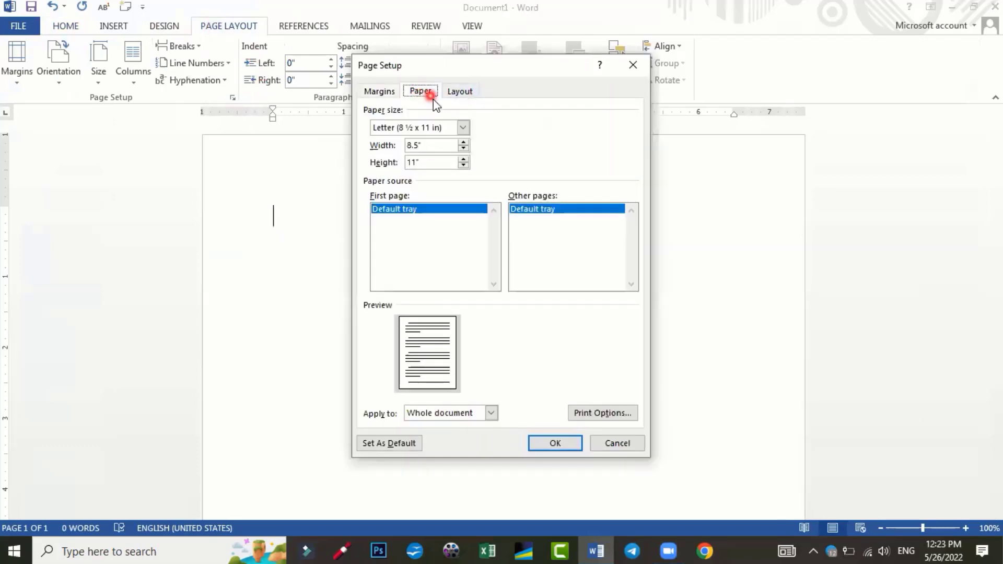
pyautogui.click(463, 128)
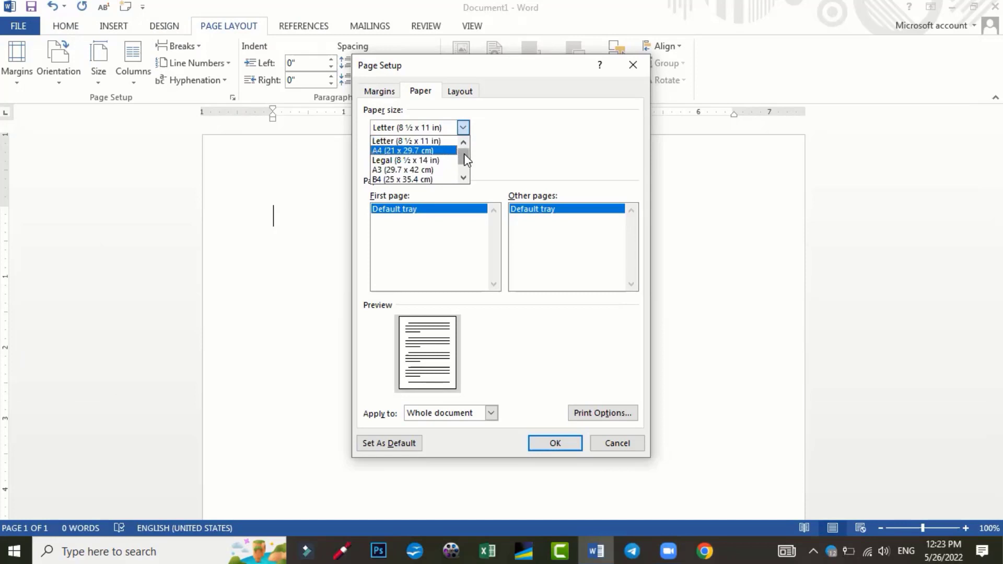
pyautogui.click(405, 151)
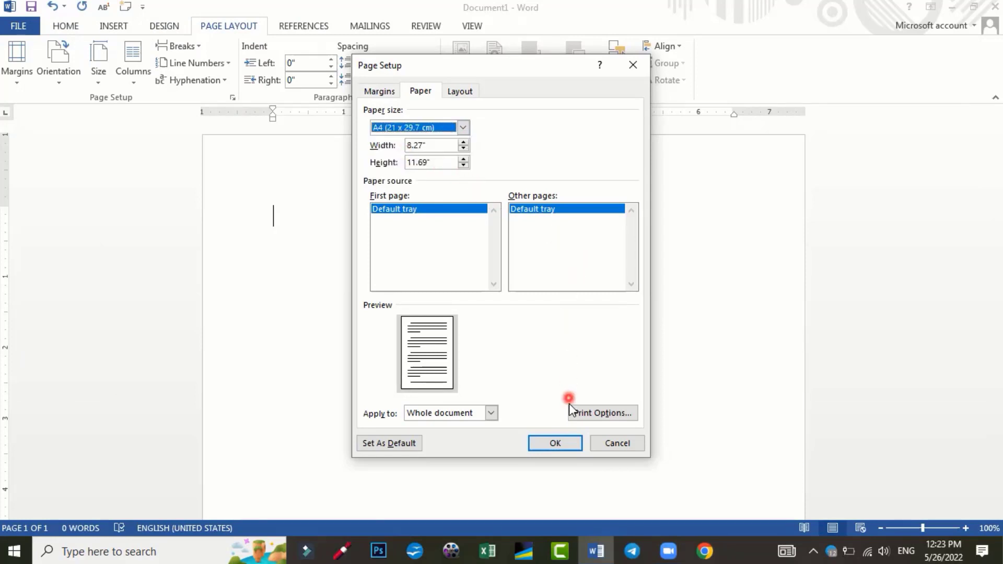
pyautogui.click(571, 446)
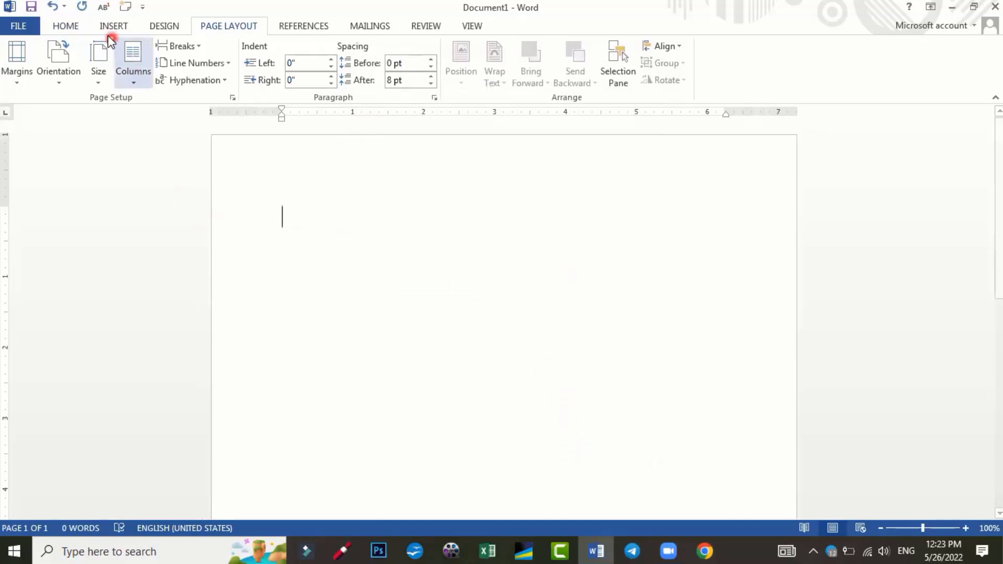
# Step: Start Save As to this computer with the Desktop as the location, selecting the default file name
pyautogui.click(61, 26)
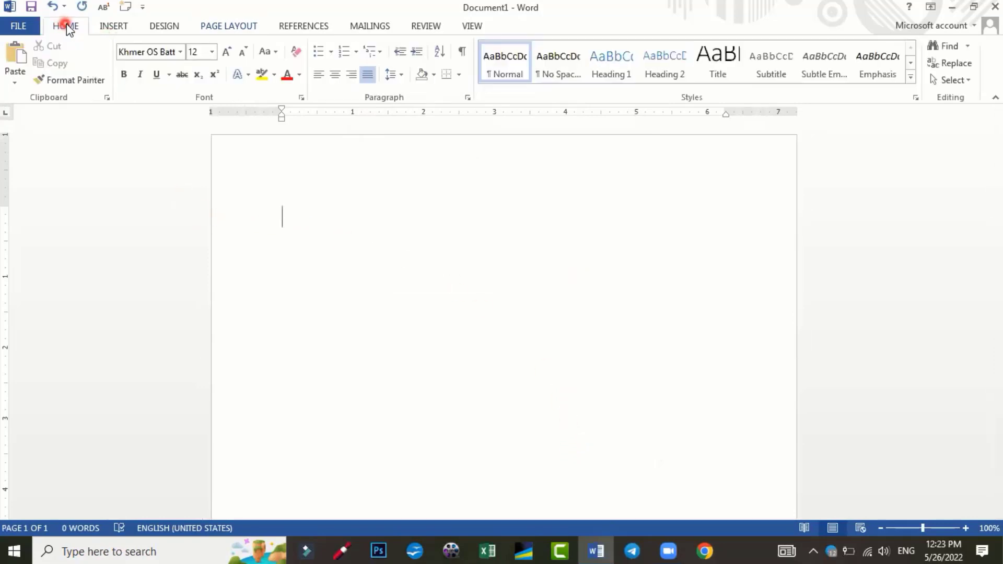
pyautogui.click(29, 26)
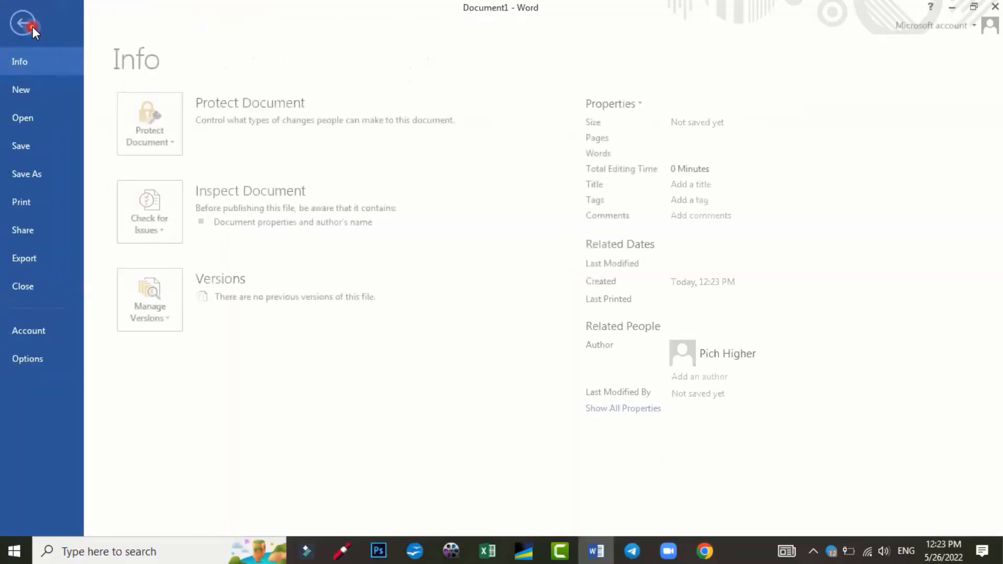
pyautogui.click(26, 162)
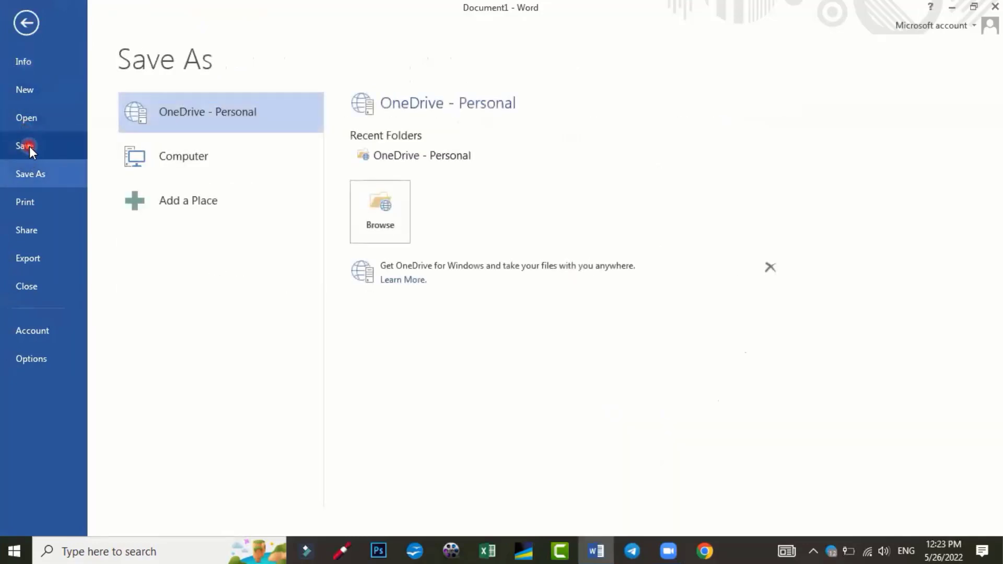
pyautogui.click(170, 156)
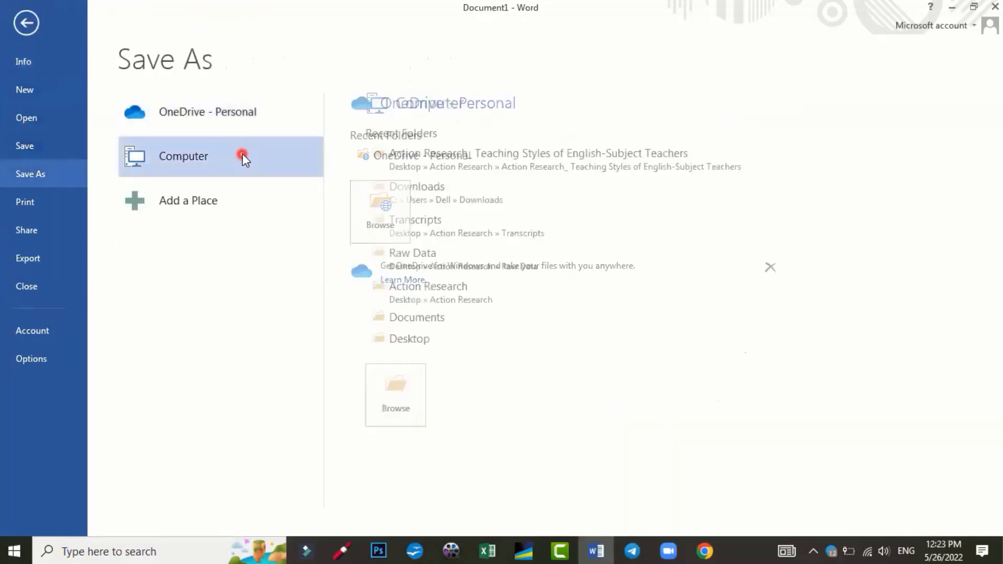
pyautogui.doubleClick(243, 154)
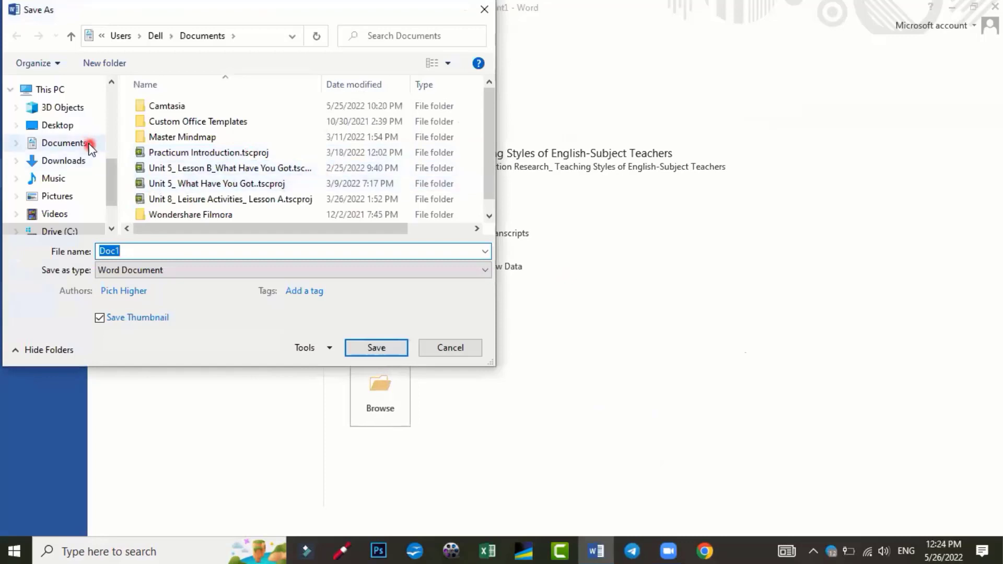
pyautogui.click(78, 126)
pyautogui.click(186, 251)
pyautogui.doubleClick(178, 252)
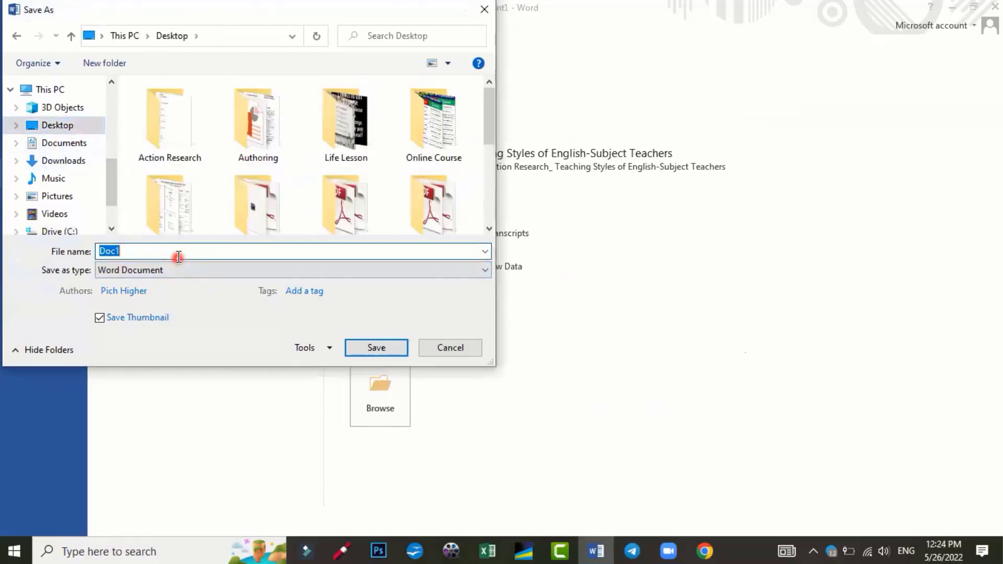
# Step: Switch to the Khmer keyboard, enter a Khmer file name and save to the Desktop
pyautogui.click(680, 203)
pyautogui.hotkey('alt', 'shift')
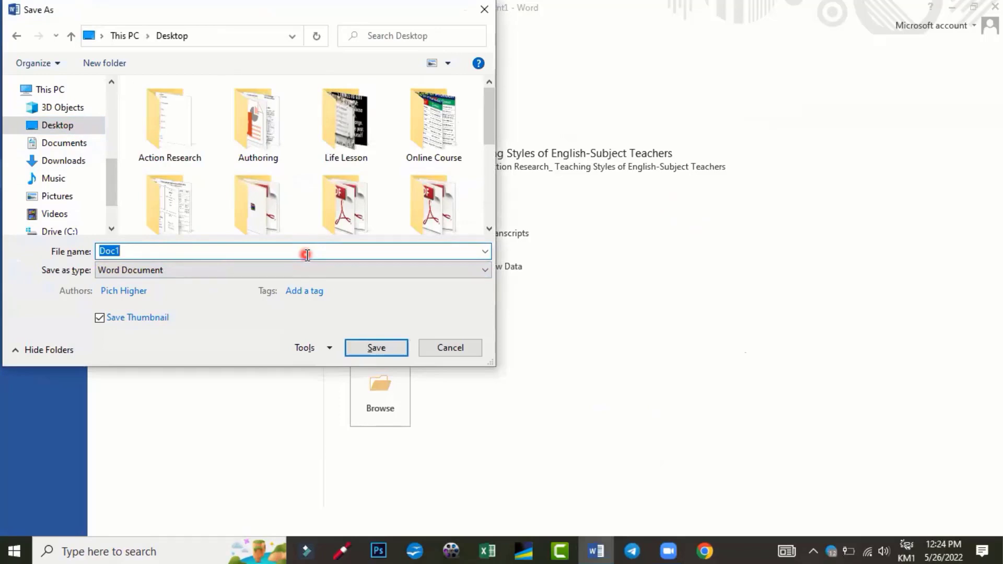
pyautogui.write('ចម្ង')
pyautogui.write('ើយ')
pyautogui.write('មុខវិទ្')
pyautogui.write('យា')
pyautogui.press('BackSpace')
pyautogui.press('BackSpace')
pyautogui.press('BackSpace')
pyautogui.write('ជ')
pyautogui.press('BackSpace')
pyautogui.press('BackSpace')
pyautogui.press('BackSpace')
pyautogui.press('BackSpace')
pyautogui.write('ិល្បៈ')
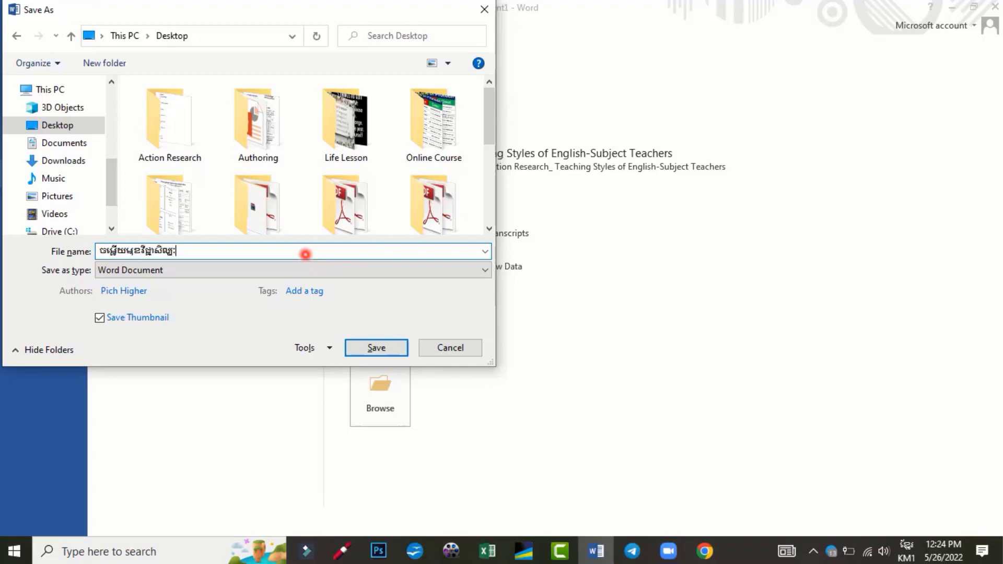
pyautogui.click(386, 348)
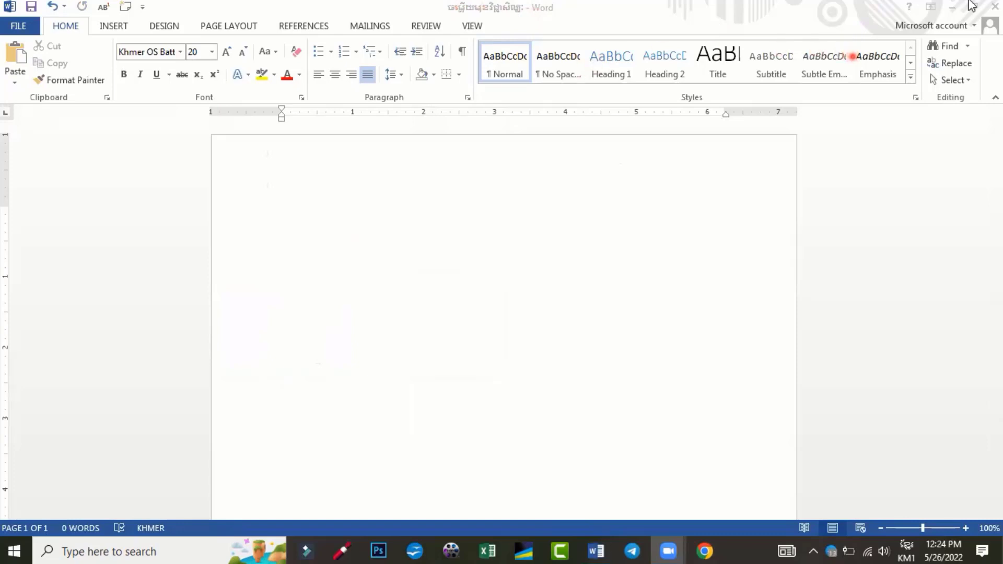
# Step: Shrink the font back to 12 pt and type the heading កិច្ចការផ្ទះ, then start a new line
pyautogui.click(104, 72)
pyautogui.click(242, 53)
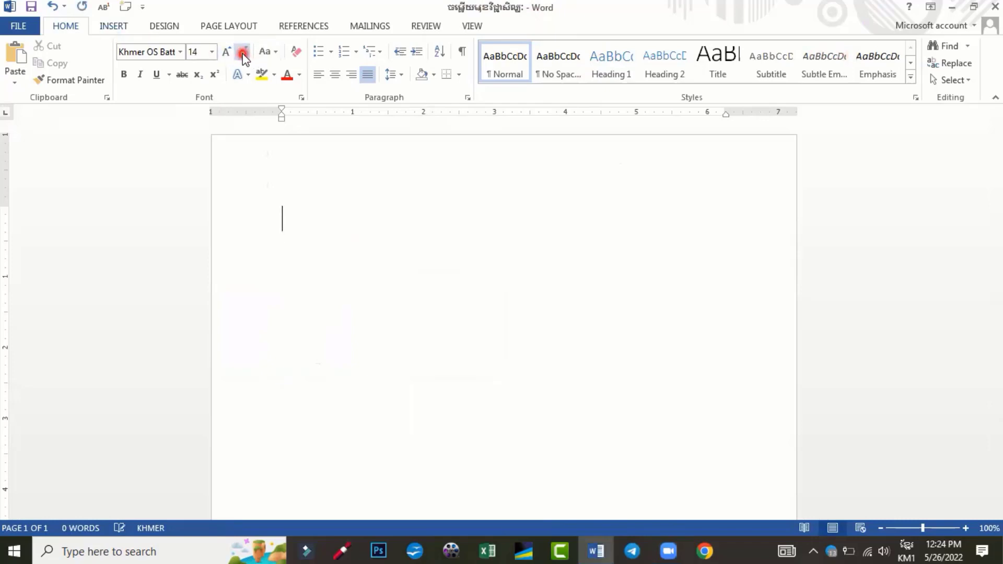
pyautogui.click(242, 54)
pyautogui.write('ស')
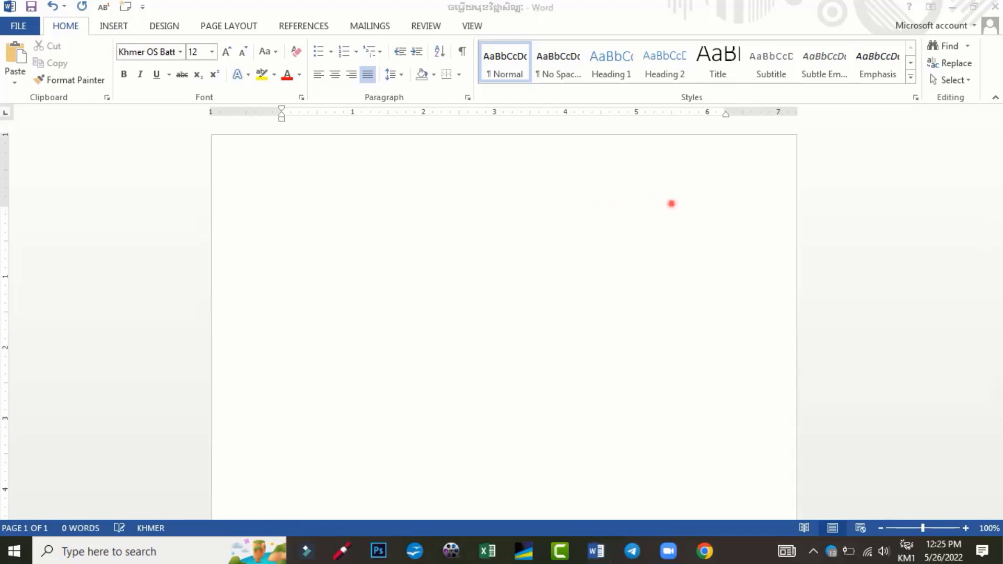
pyautogui.click(457, 203)
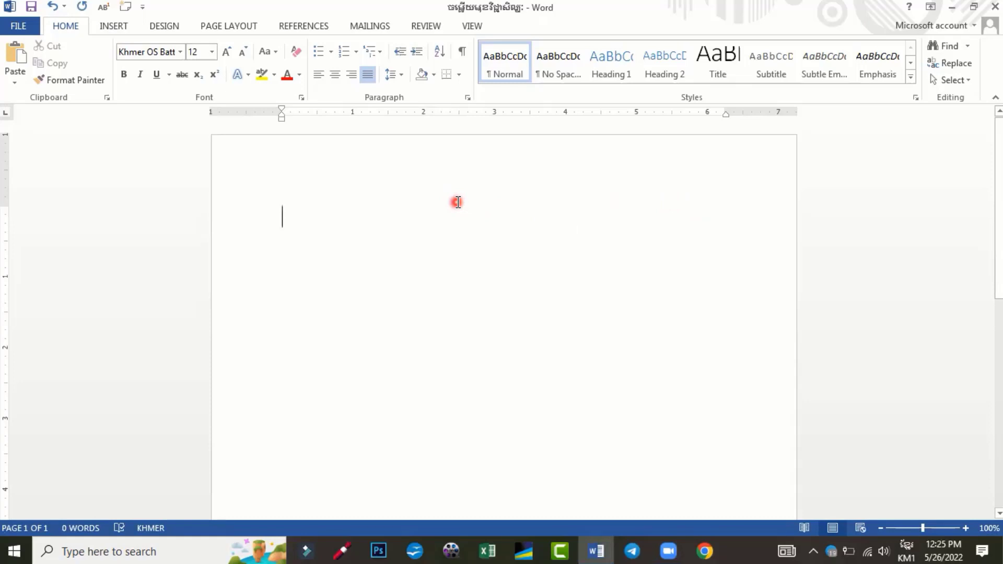
pyautogui.write('កិច')
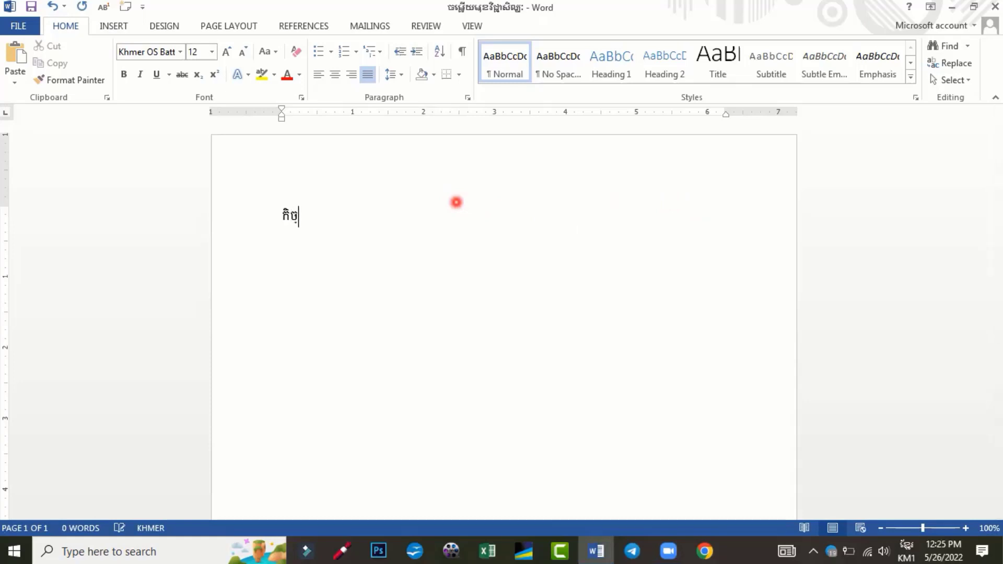
pyautogui.write('្ចកា')
pyautogui.press('BackSpace')
pyautogui.press('BackSpace')
pyautogui.write('ការ')
pyautogui.write('ផ្ទះ')
pyautogui.press('Return')
# Step: Centre the heading, enlarge it to 14 pt and make it bold
pyautogui.moveTo(324, 217); pyautogui.dragTo(268, 212)
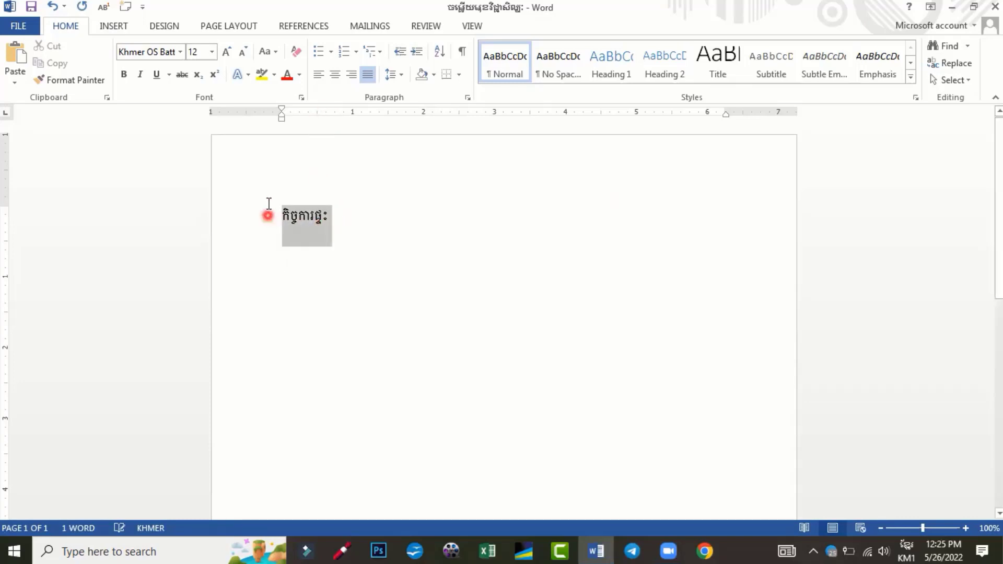
pyautogui.click(341, 73)
pyautogui.click(227, 52)
pyautogui.click(124, 74)
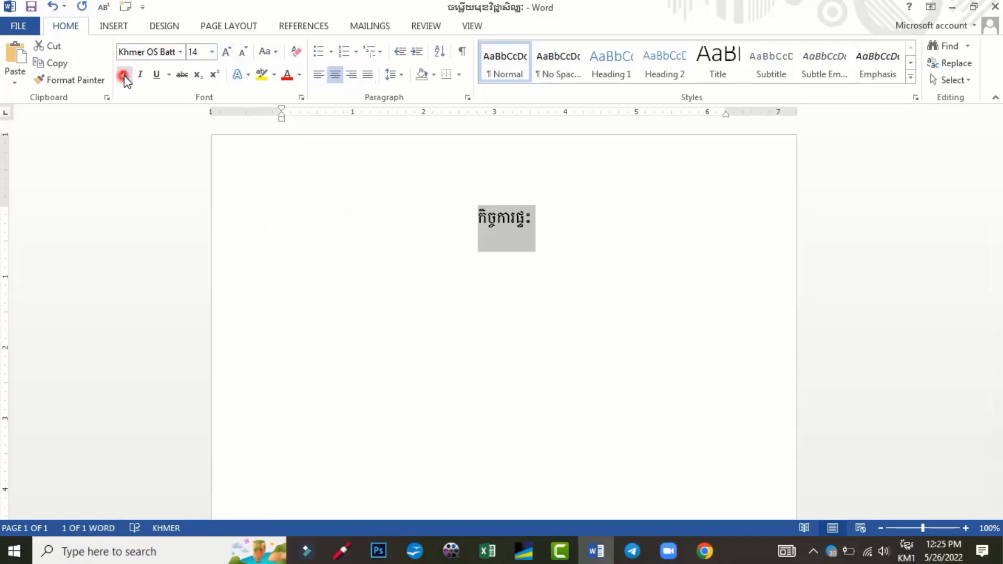
pyautogui.click(349, 316)
pyautogui.click(531, 222)
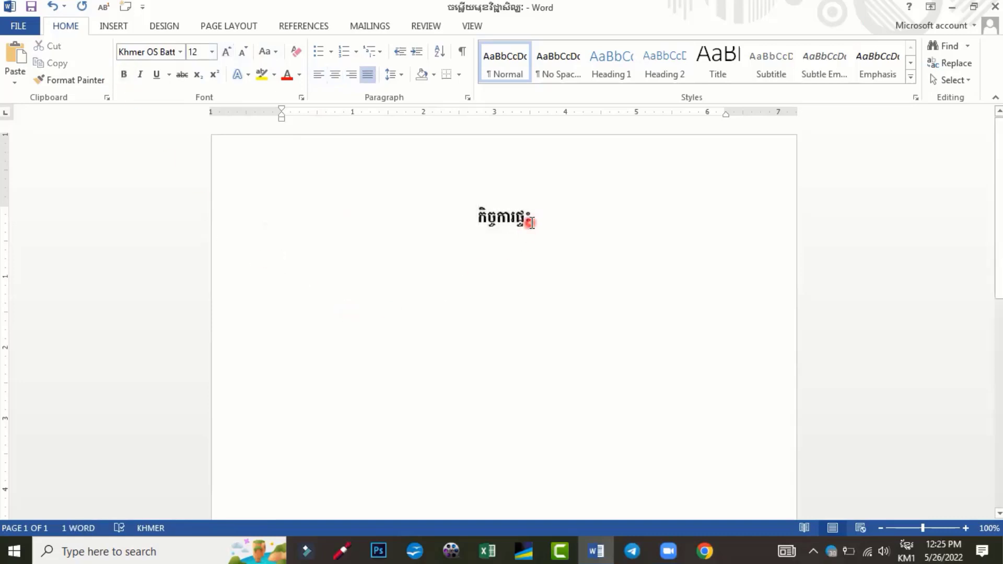
# Step: Set the heading font to Khmer OS Moul Light and move to the empty line below
pyautogui.moveTo(531, 222); pyautogui.dragTo(464, 217)
pyautogui.click(180, 51)
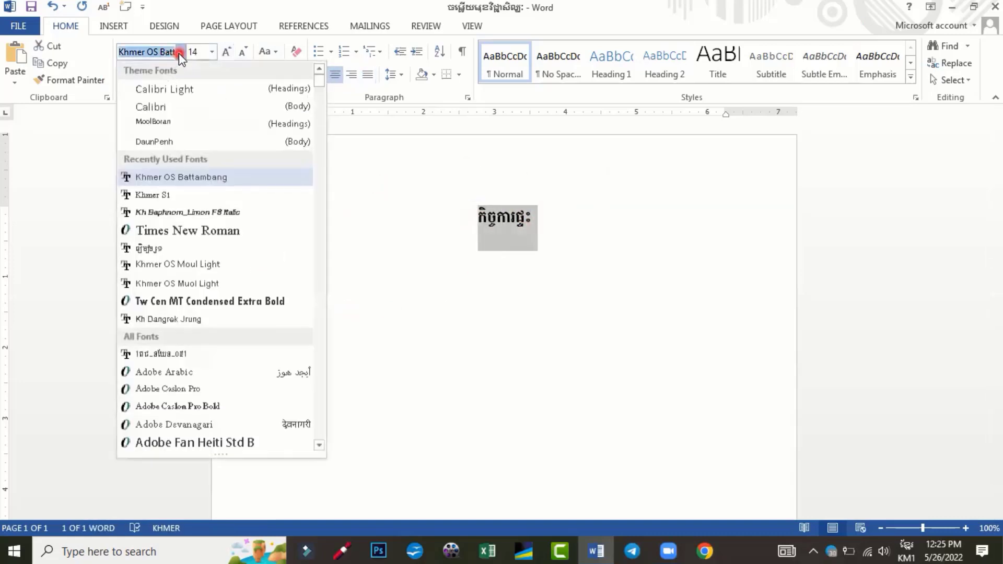
pyautogui.click(251, 265)
pyautogui.click(162, 73)
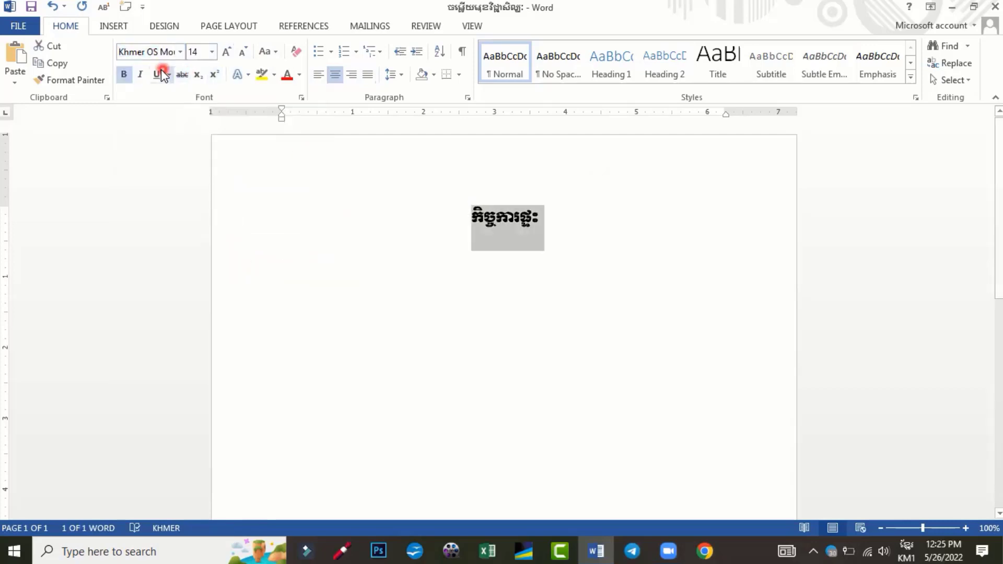
pyautogui.click(531, 250)
pyautogui.click(454, 268)
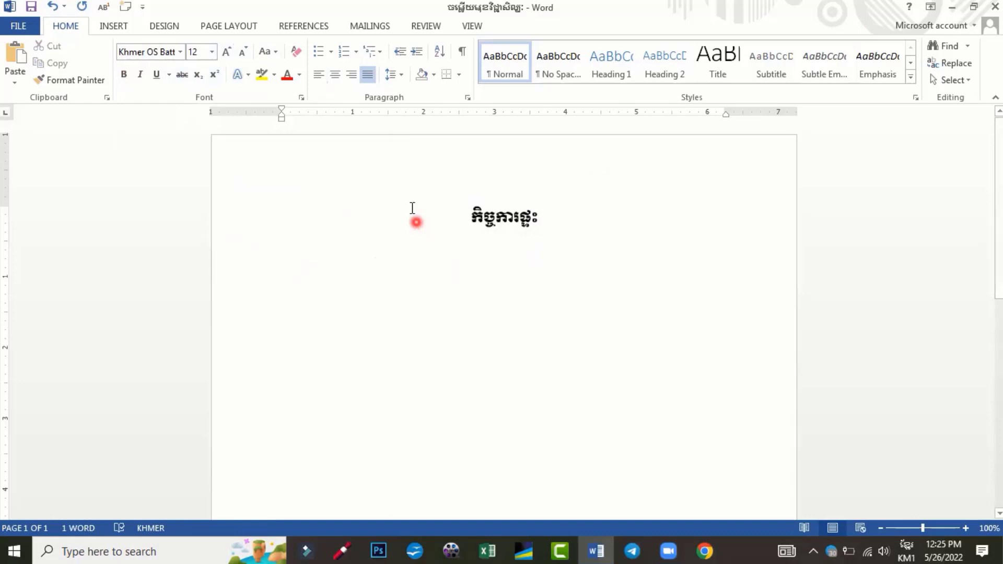
pyautogui.click(329, 52)
# Step: Start an I., II., III. numbered list and type question I on open- and closed-form questions
pyautogui.click(359, 51)
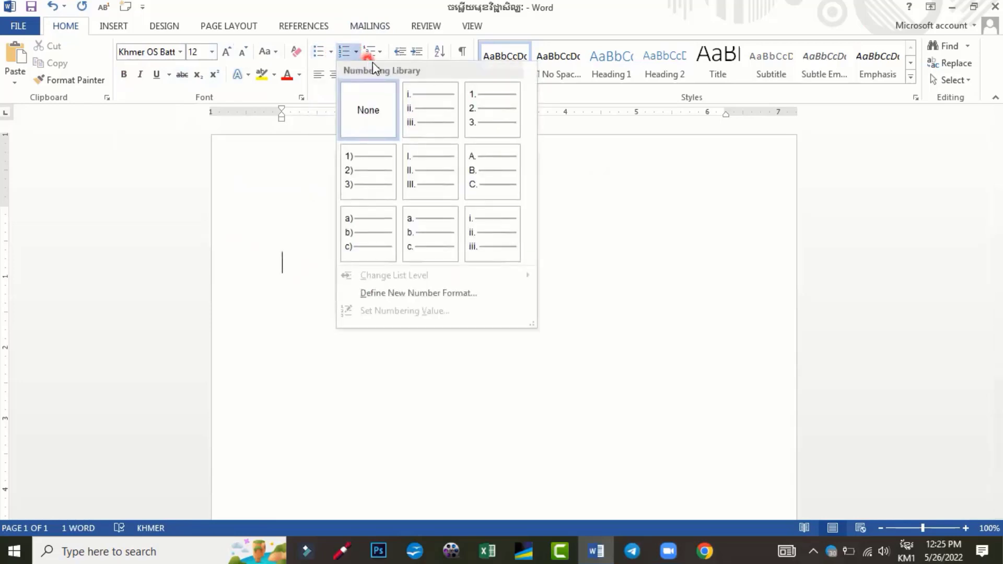
pyautogui.click(424, 168)
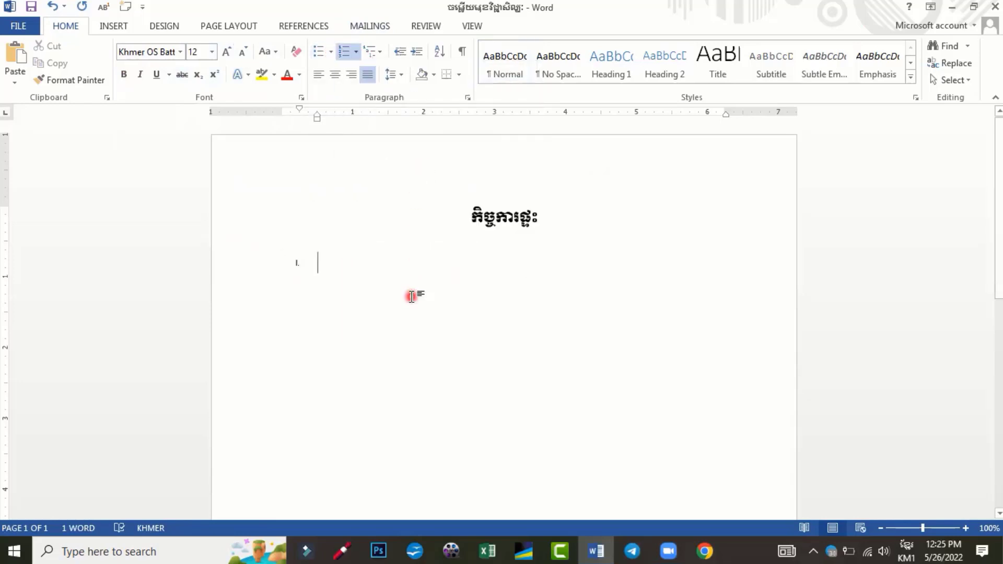
pyautogui.write('ការប')
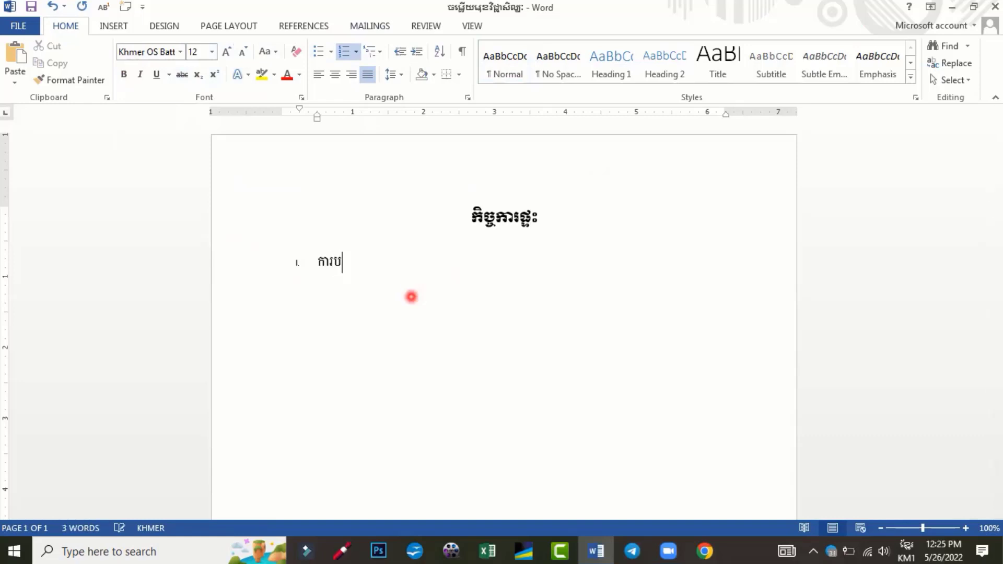
pyautogui.write('ង្កើតសំណ')
pyautogui.write('ួរ')
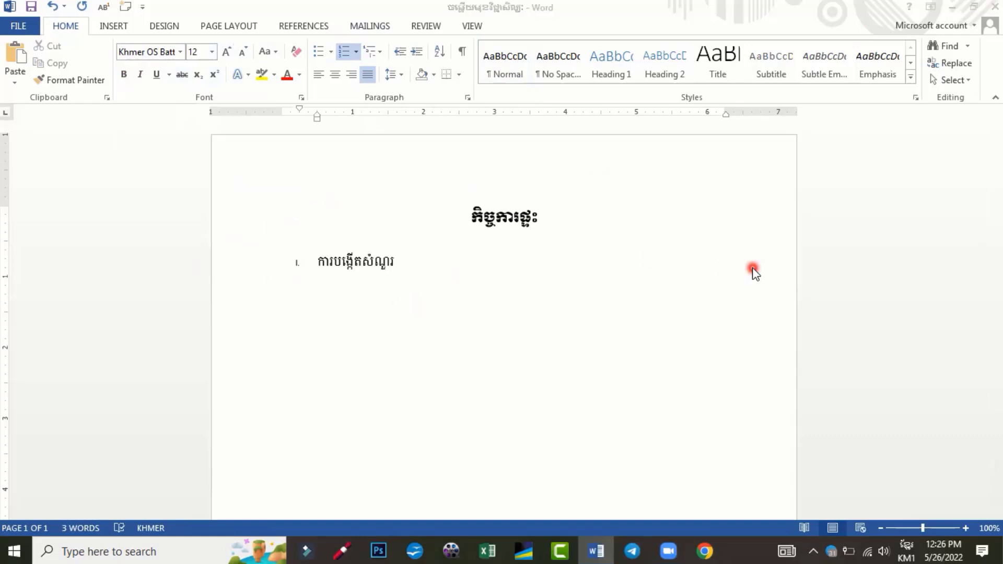
pyautogui.click(493, 274)
pyautogui.write('ប')
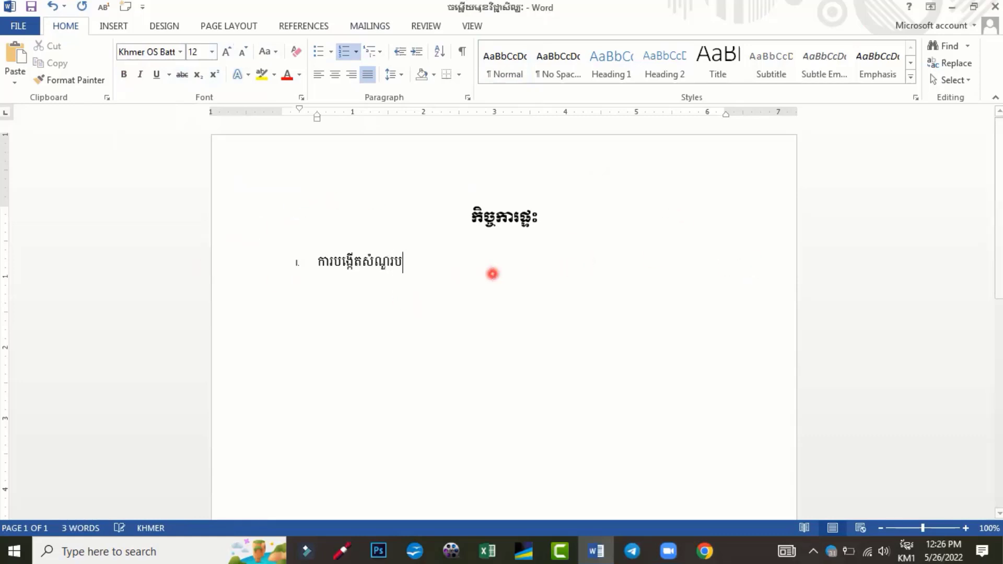
pyautogui.write('ែបទ')
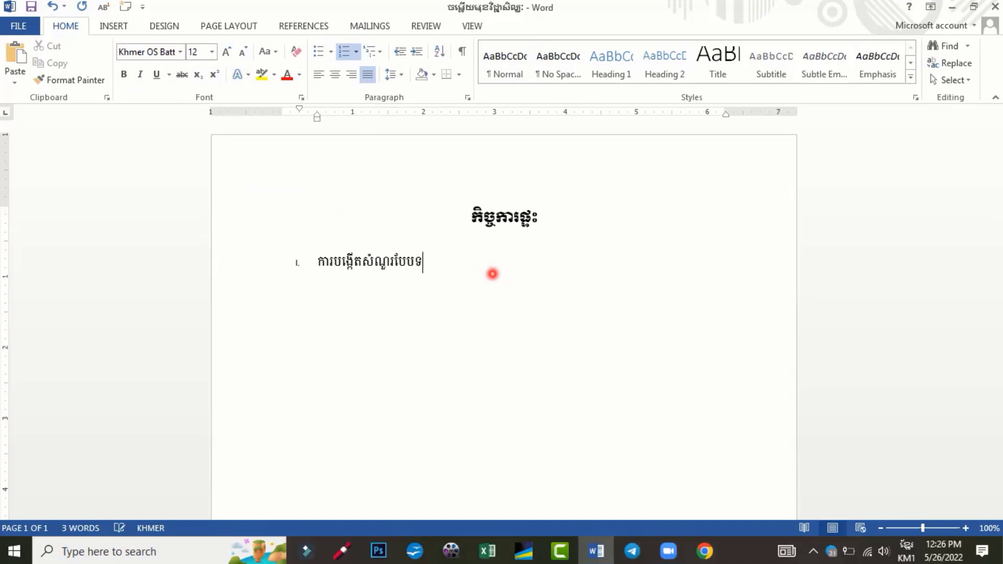
pyautogui.write('ម្រង់បើ')
pyautogui.write('កមួ')
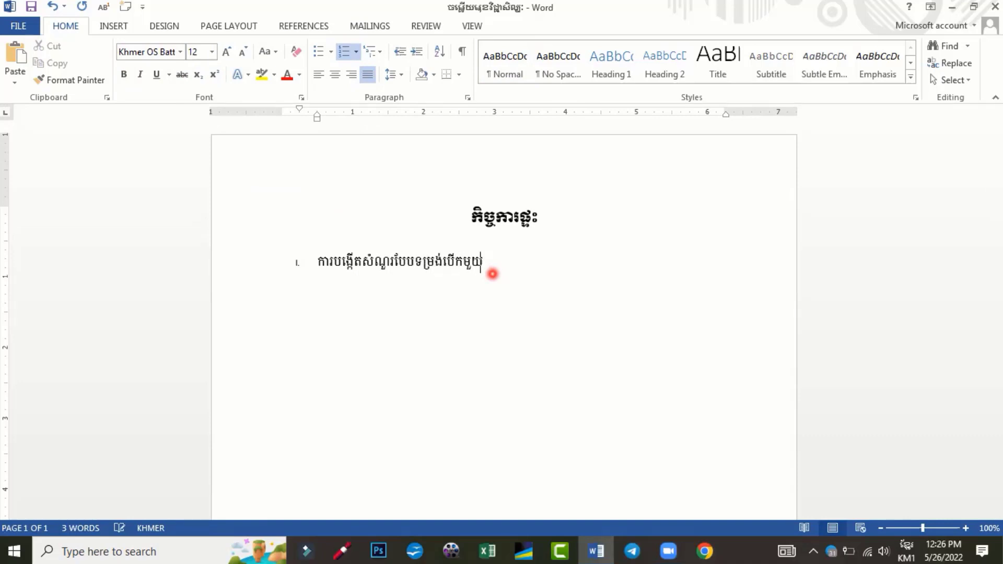
pyautogui.write('យ និងសំ')
pyautogui.write('ណួរបែប')
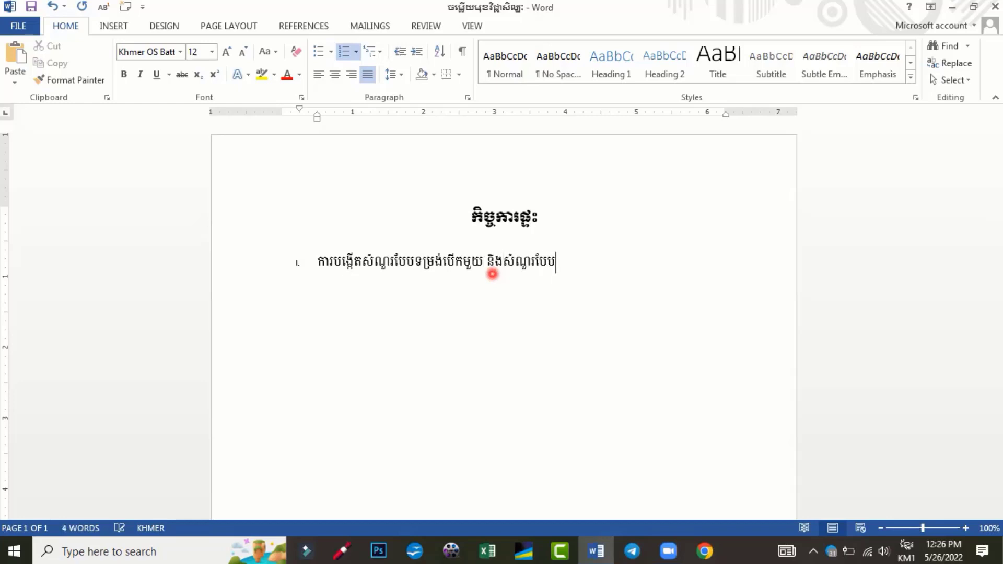
pyautogui.write('ទម្រង់')
pyautogui.write('បិទ')
pyautogui.write('មួយ។')
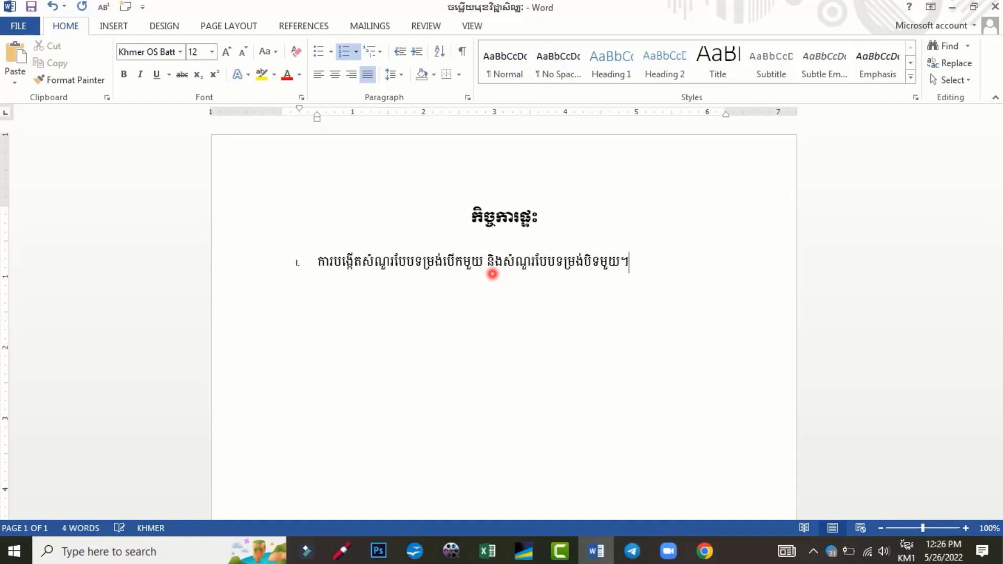
pyautogui.press('Return')
# Step: Type question II on creating answers for open- and closed-form questions, ending with ។
pyautogui.write('ការប')
pyautogui.write('ង្កើតចម្ល')
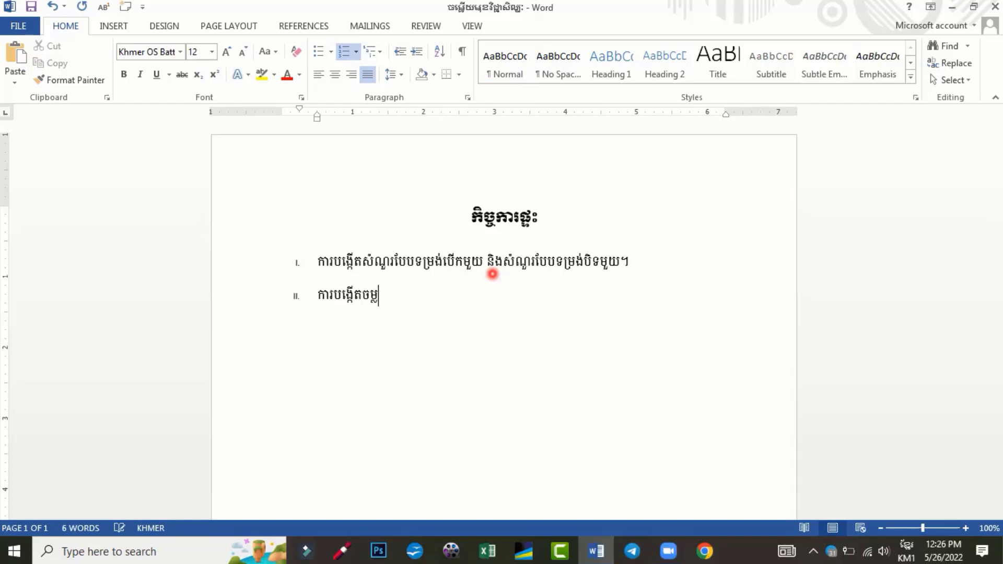
pyautogui.write('ើយលេ')
pyautogui.press('BackSpace')
pyautogui.write('ើសំណ')
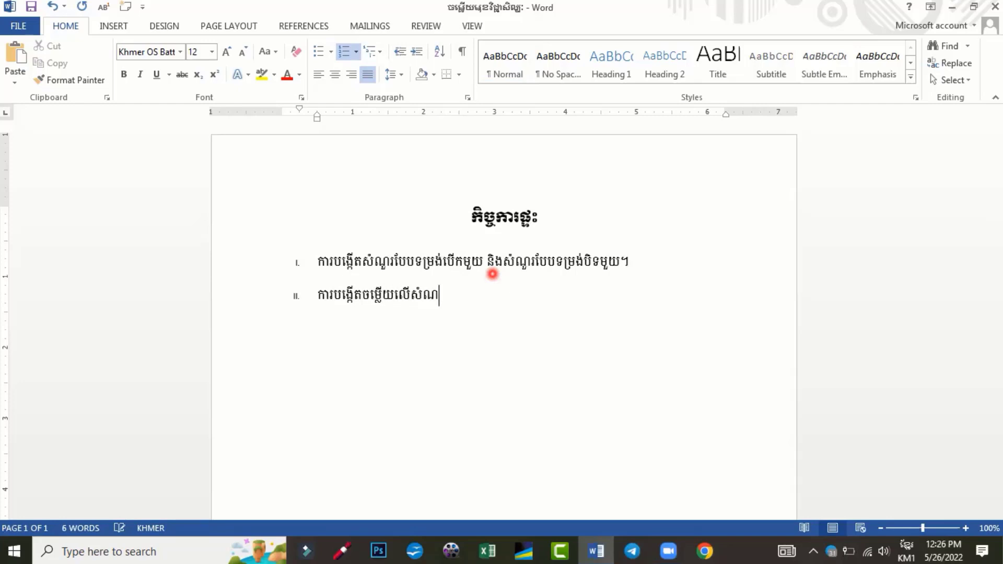
pyautogui.write('ួរបែ')
pyautogui.write('បទ្រ')
pyautogui.press('BackSpace')
pyautogui.write('ម្រ')
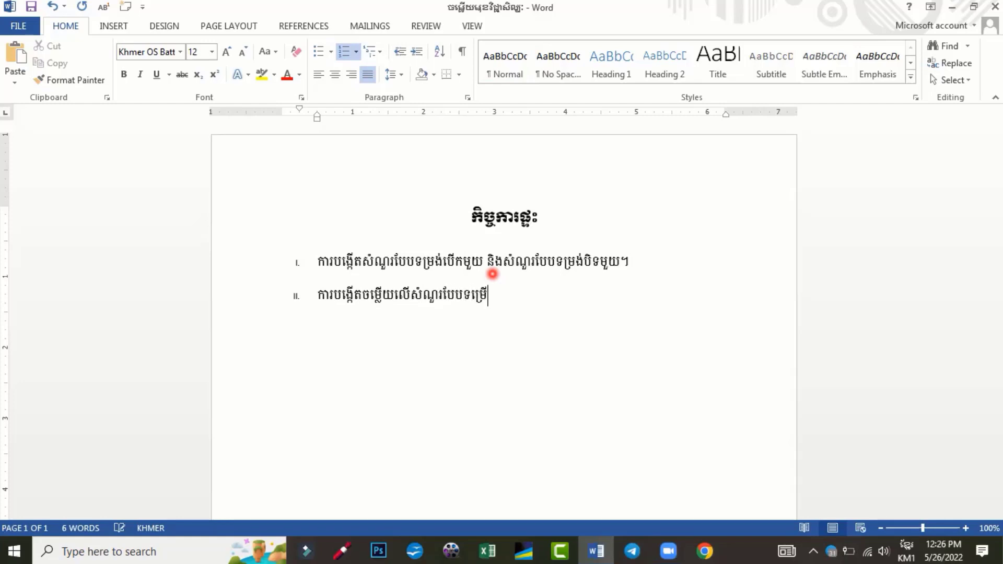
pyautogui.write('ង់ប')
pyautogui.write('ើក')
pyautogui.write(' និង')
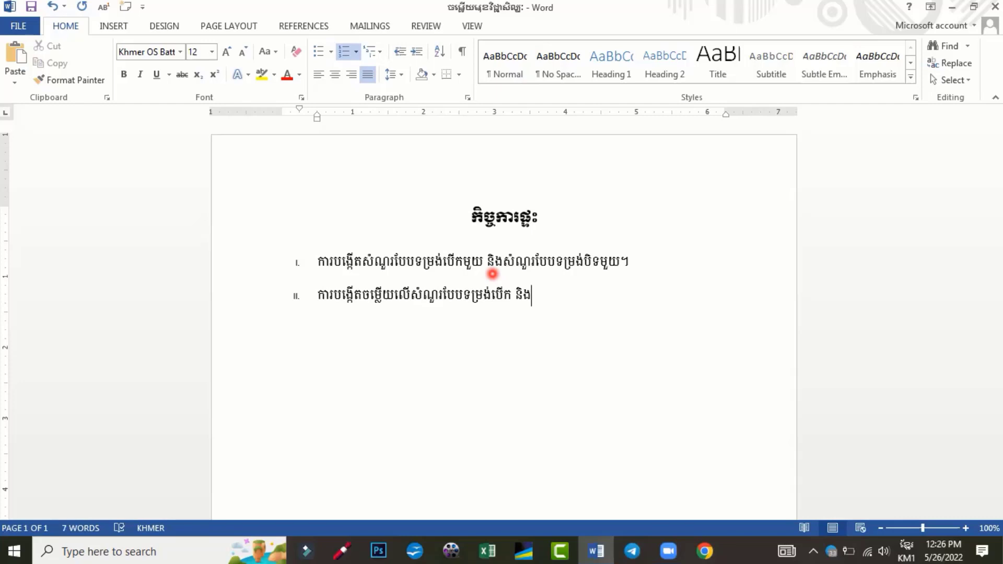
pyautogui.write('សំ')
pyautogui.write('ណ')
pyautogui.press('BackSpace')
pyautogui.write('ណួរបែ')
pyautogui.write('ប')
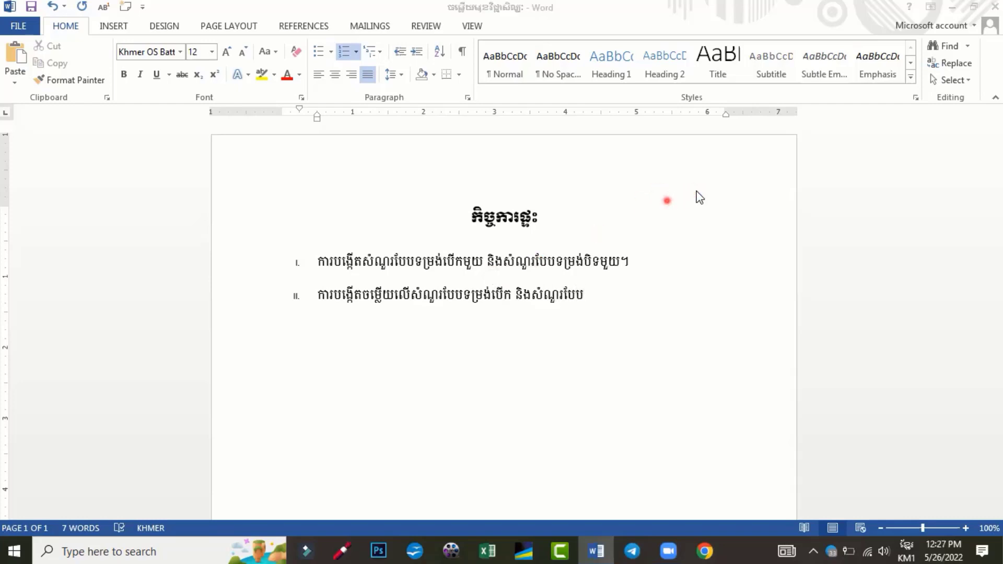
pyautogui.click(686, 312)
pyautogui.write('ទម្រ')
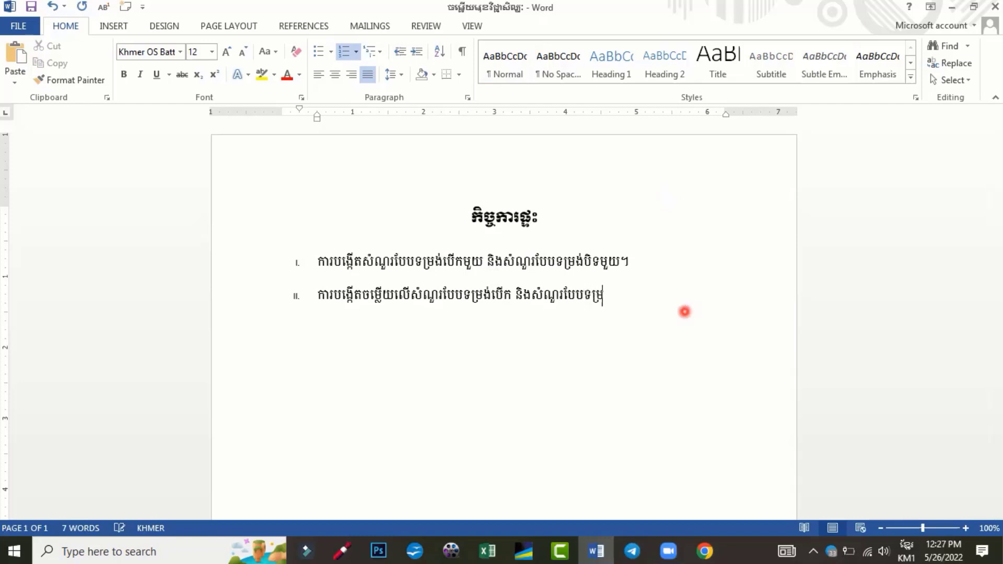
pyautogui.write('ង់បិត')
pyautogui.press('BackSpace')
pyautogui.write('ទ')
pyautogui.write('។')
pyautogui.press('Return')
pyautogui.press('Return')
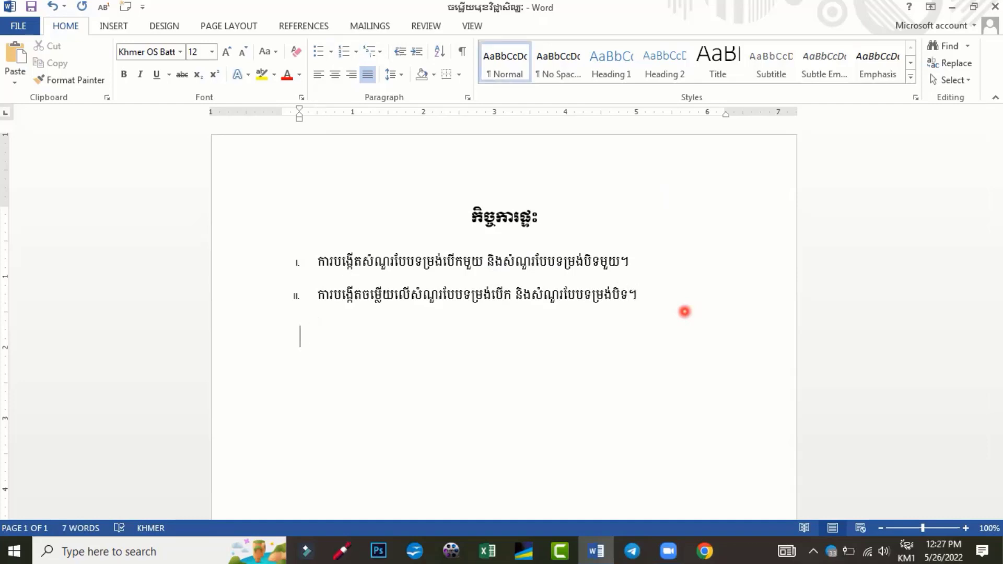
pyautogui.write('ការ')
pyautogui.press('BackSpace')
pyautogui.press('BackSpace')
pyautogui.press('BackSpace')
# Step: Add an unnumbered កខ line under item II and an indented កខ line under item I
pyautogui.write('កខ')
pyautogui.click(643, 256)
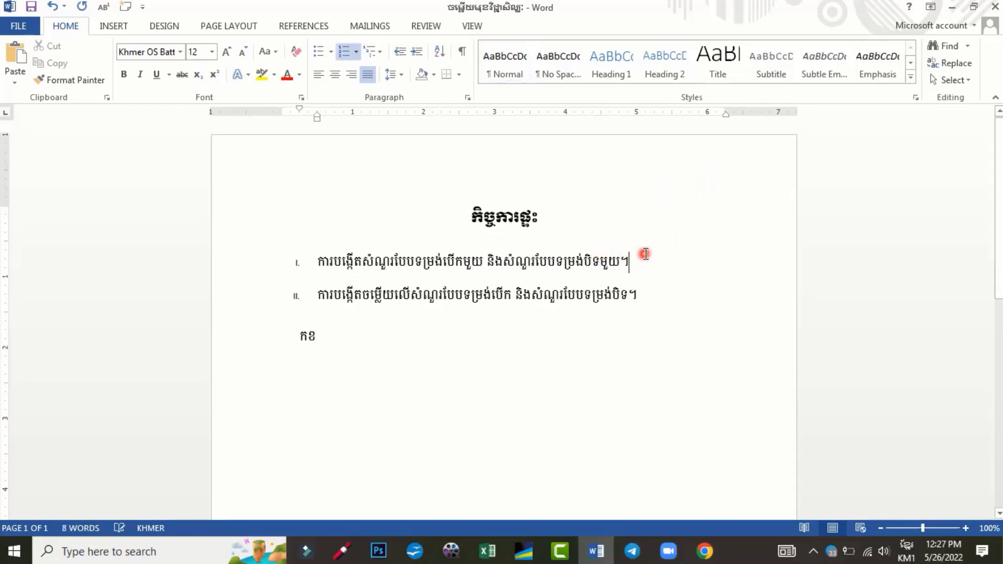
pyautogui.press('Return')
pyautogui.press('BackSpace')
pyautogui.press('BackSpace')
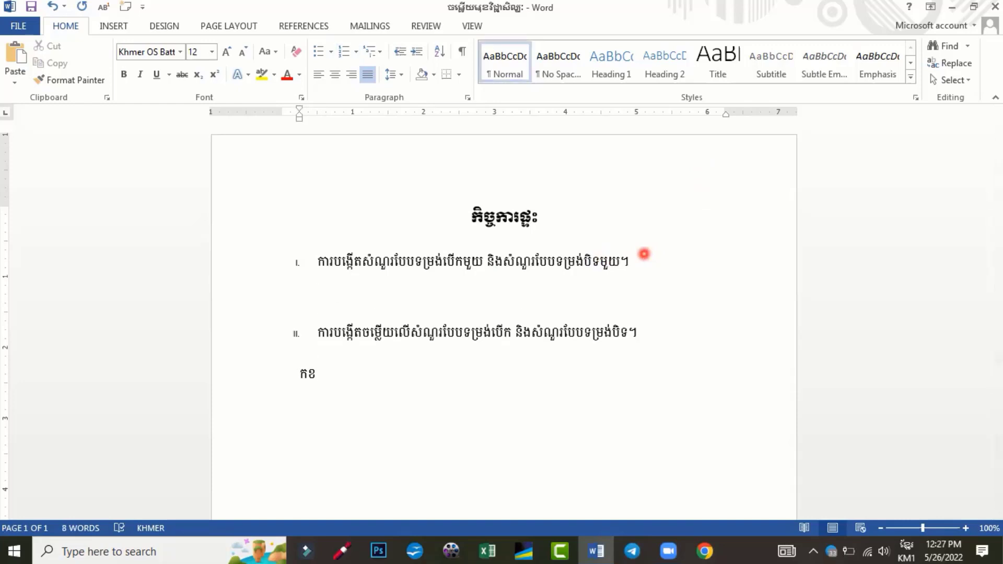
pyautogui.press('BackSpace')
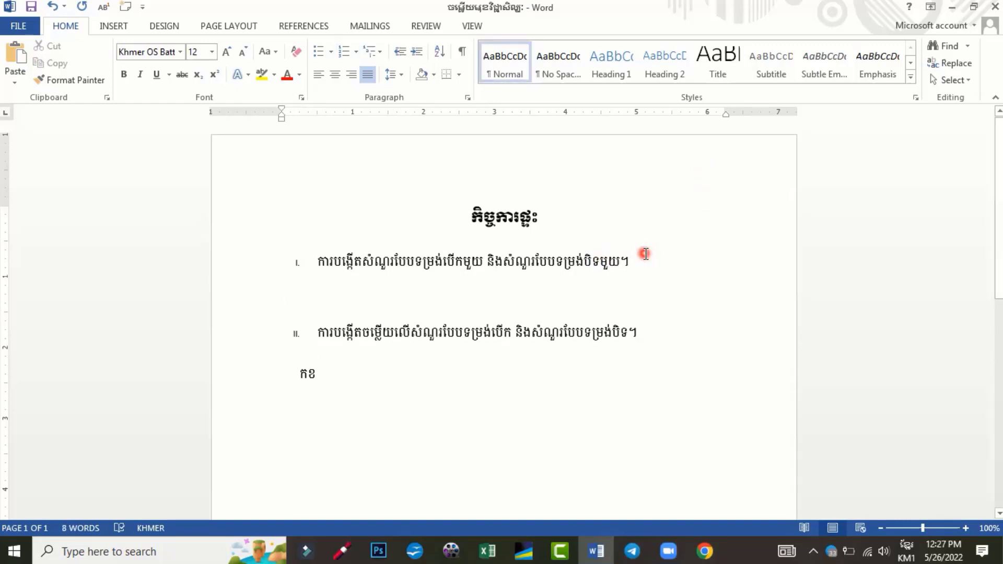
pyautogui.write('កខ')
pyautogui.press('Home')
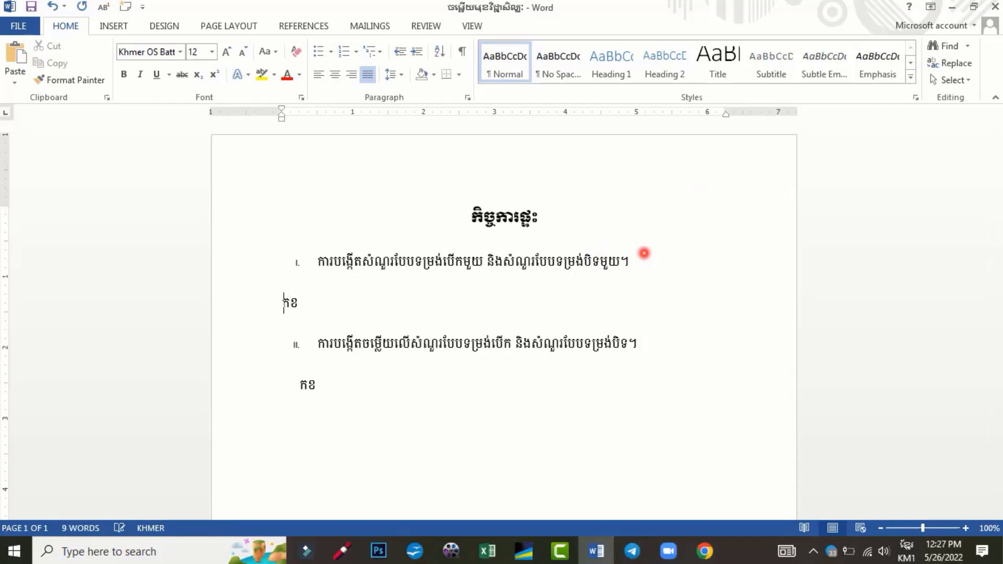
pyautogui.press('Tab')
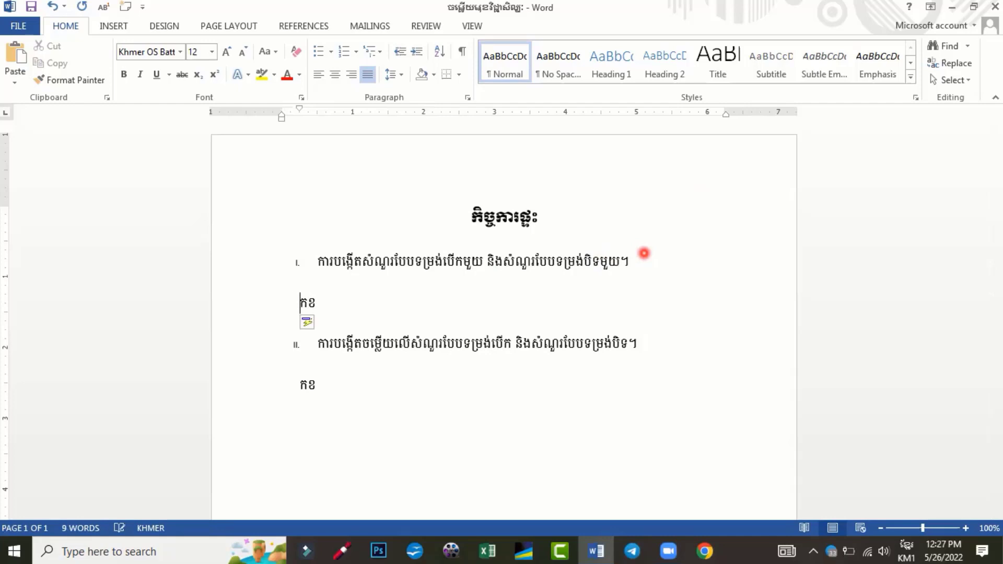
pyautogui.press('Down')
pyautogui.press('Down')
pyautogui.hotkey('alt', 'shift')
# Step: Enlarge the I. and II. list numerals and set them to Times New Roman
pyautogui.click(315, 260)
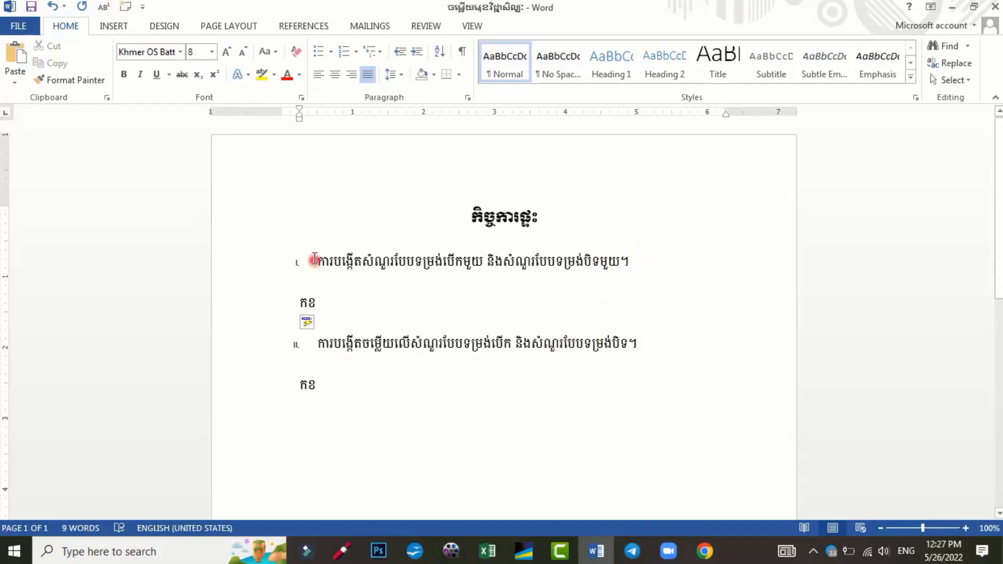
pyautogui.click(298, 261)
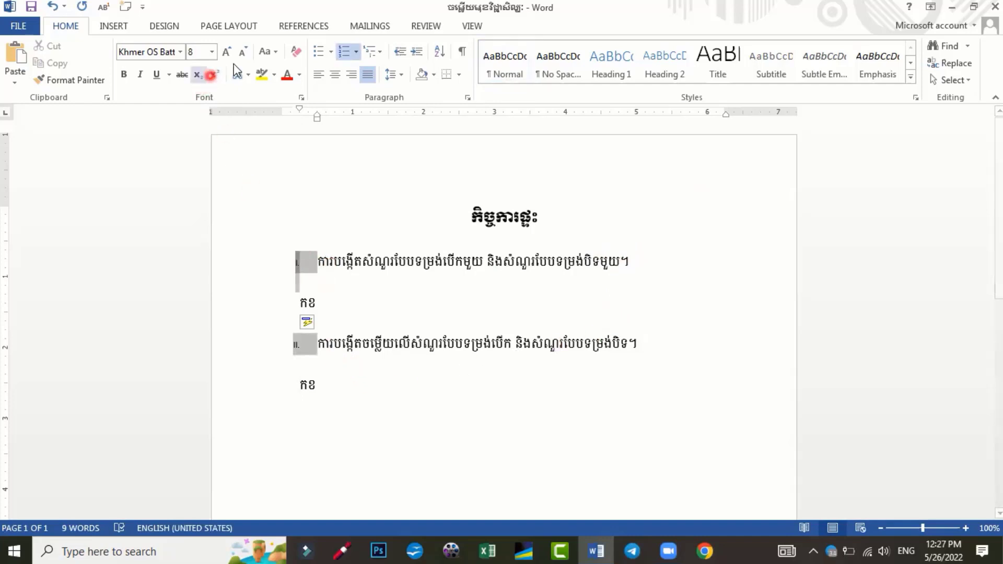
pyautogui.click(226, 51)
pyautogui.click(226, 51)
pyautogui.click(226, 52)
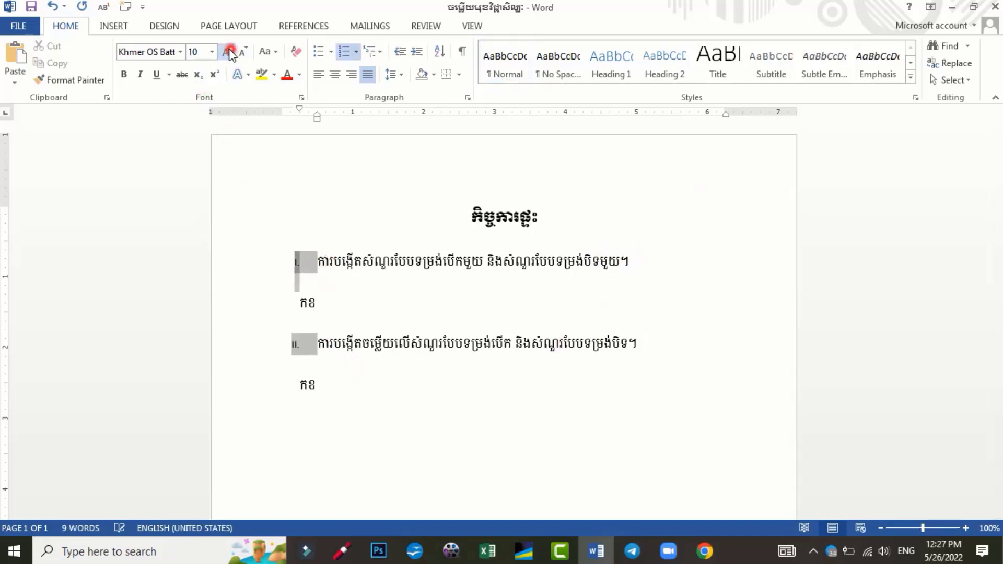
pyautogui.click(180, 51)
pyautogui.click(207, 227)
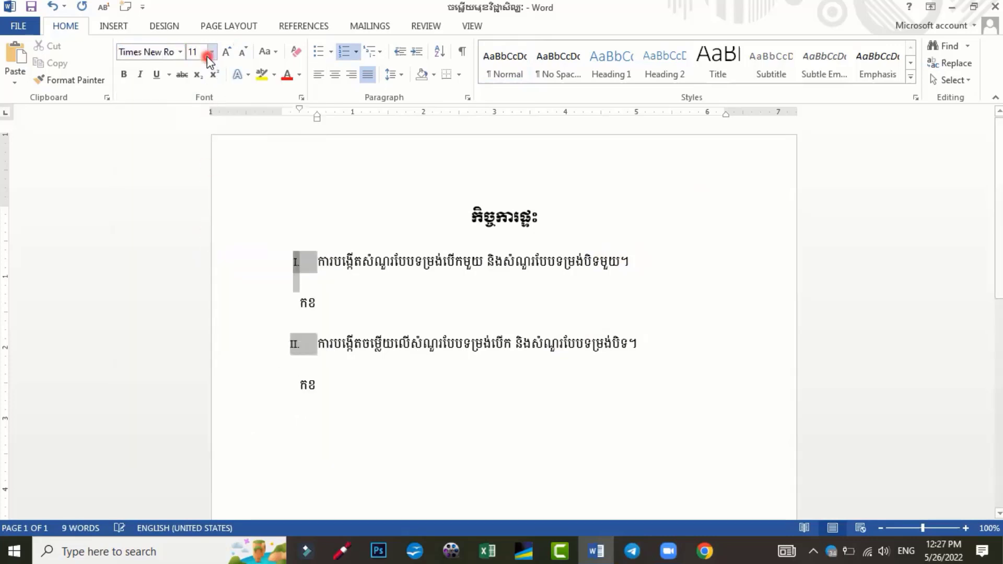
pyautogui.click(226, 51)
pyautogui.click(226, 52)
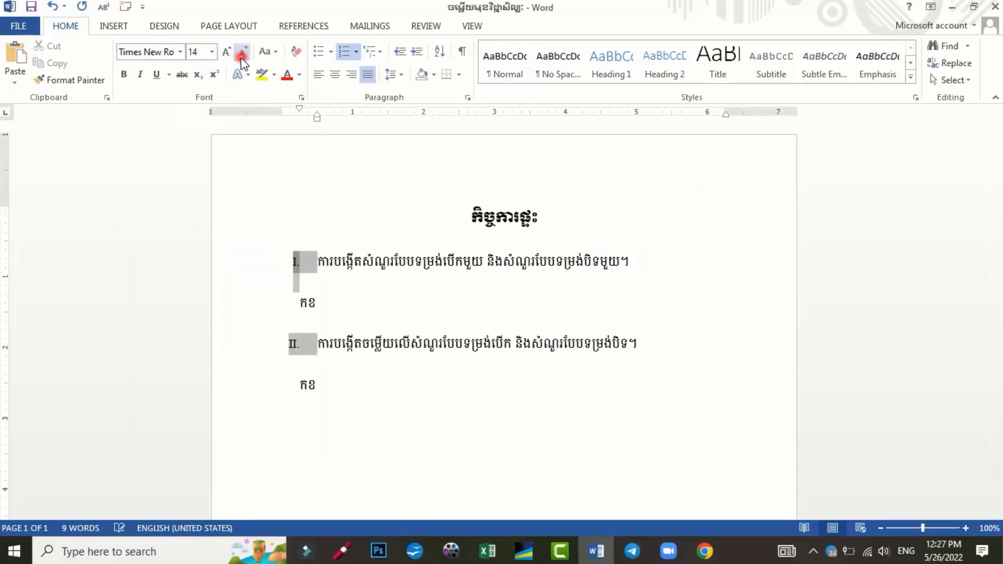
# Step: Make the question I and question II lines bold
pyautogui.click(558, 296)
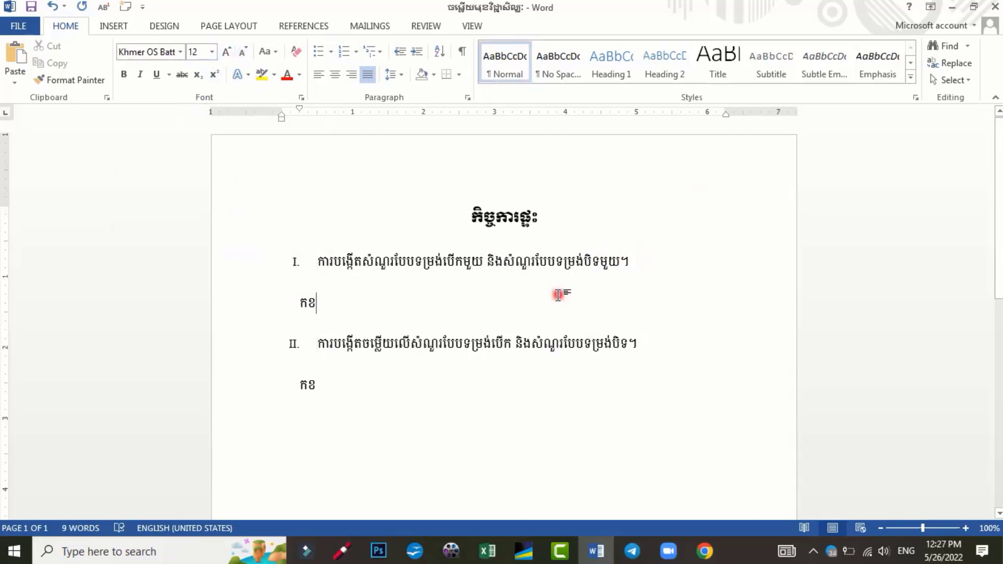
pyautogui.click(558, 261)
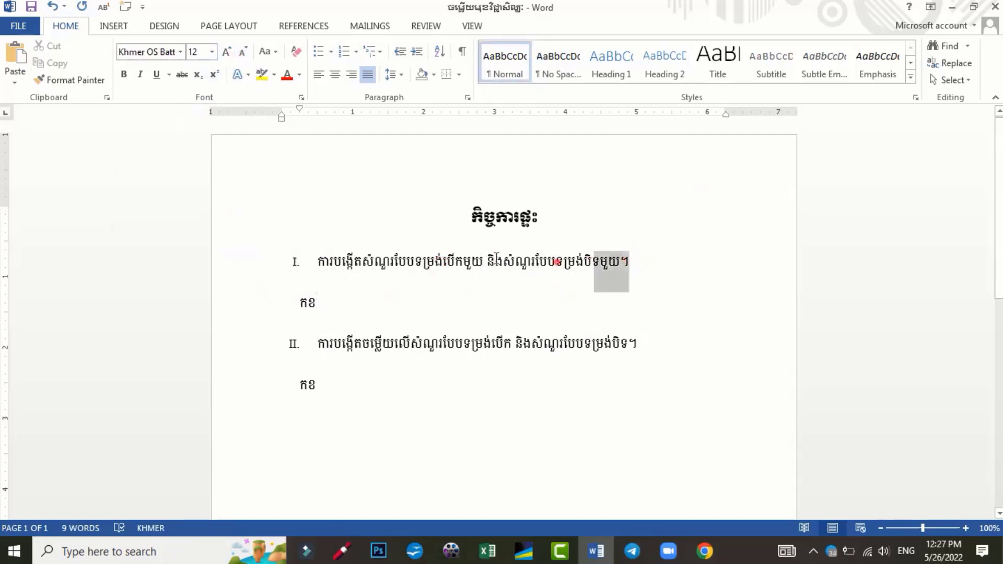
pyautogui.moveTo(557, 261); pyautogui.dragTo(217, 239)
pyautogui.click(123, 74)
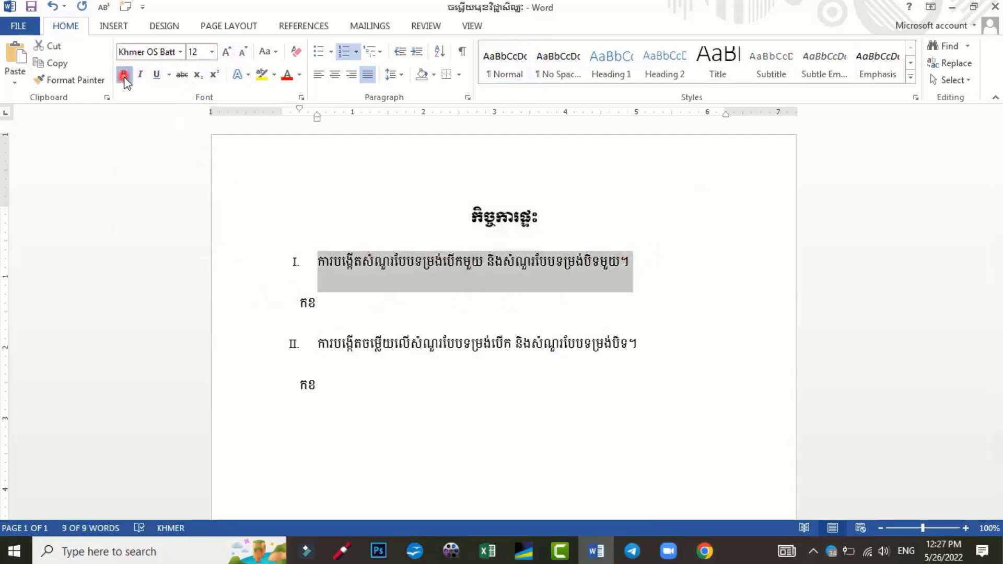
pyautogui.moveTo(648, 346); pyautogui.dragTo(285, 349)
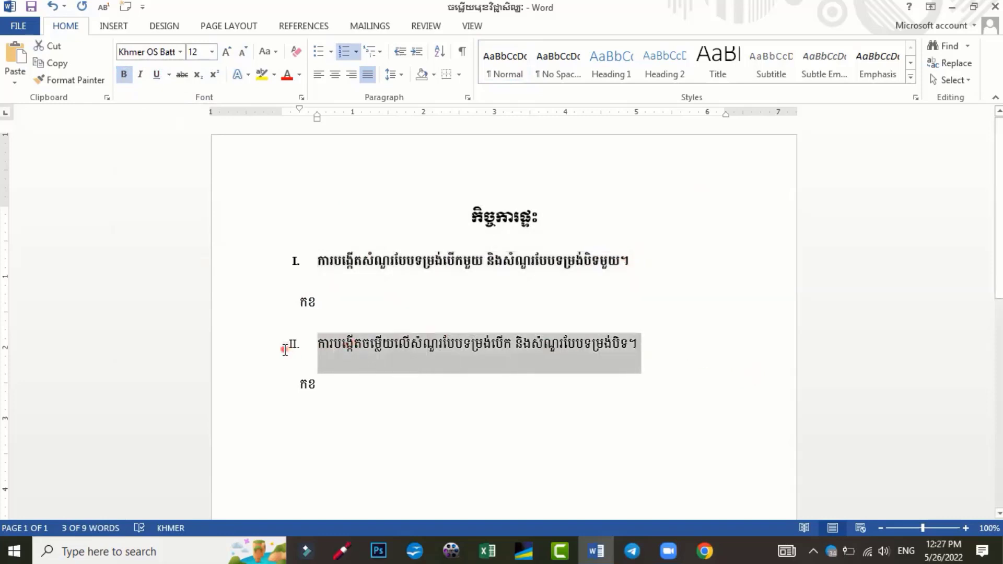
pyautogui.click(124, 74)
pyautogui.click(356, 306)
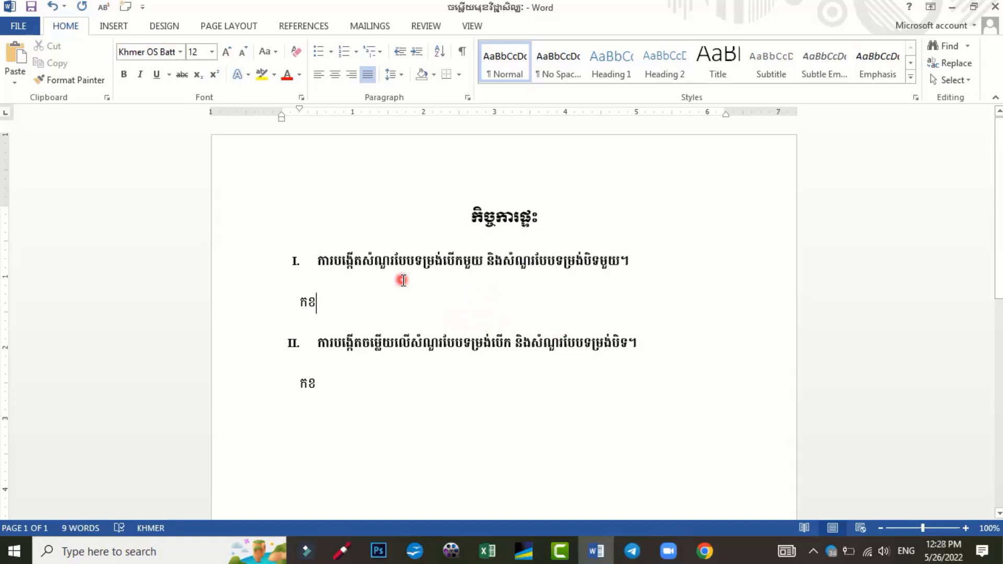
# Step: Delete the កខ placeholder text under question I
pyautogui.press('BackSpace')
pyautogui.click(490, 265)
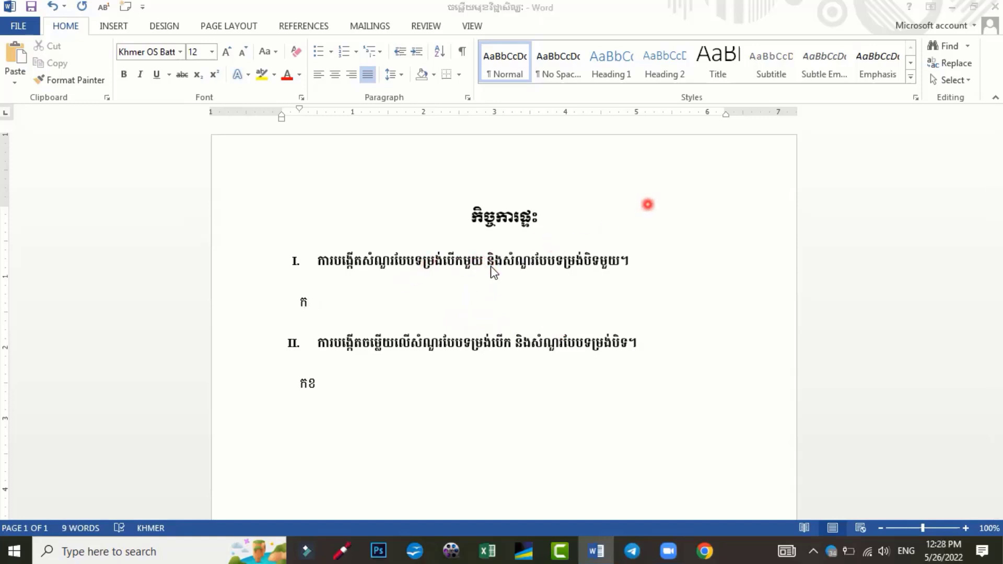
pyautogui.press('BackSpace')
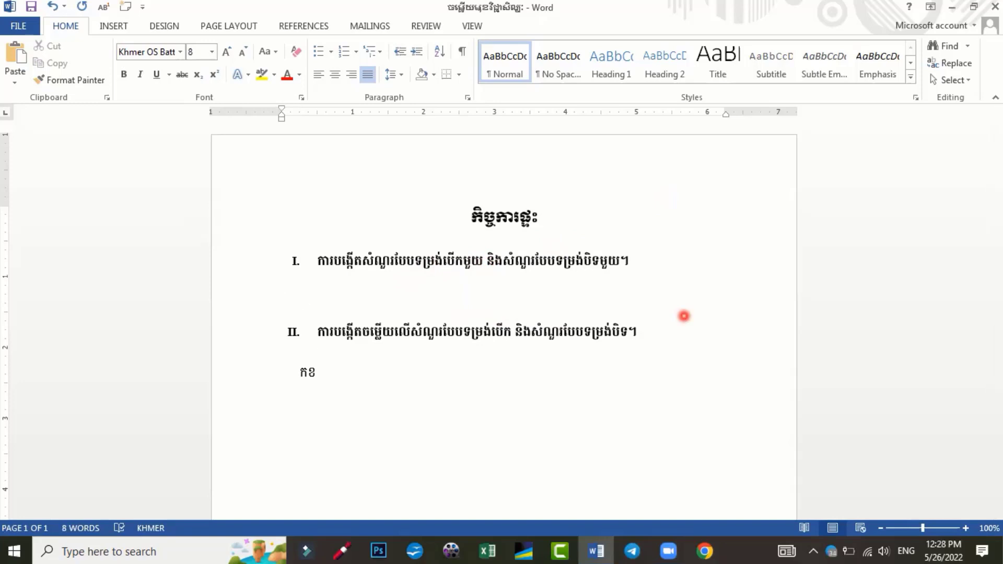
pyautogui.hotkey('ctrl', 'v')
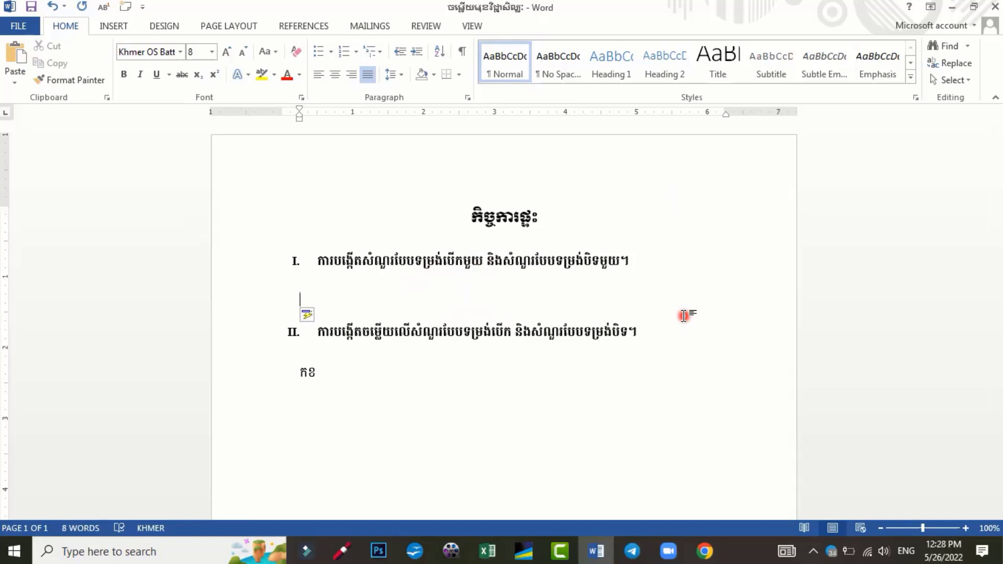
# Step: In Khmer, type a name line with the student's name, then ឯកទេស៖ អង់គ្លេស and ក្រុម៖ ៣ on separate lines
pyautogui.hotkey('alt', 'shift')
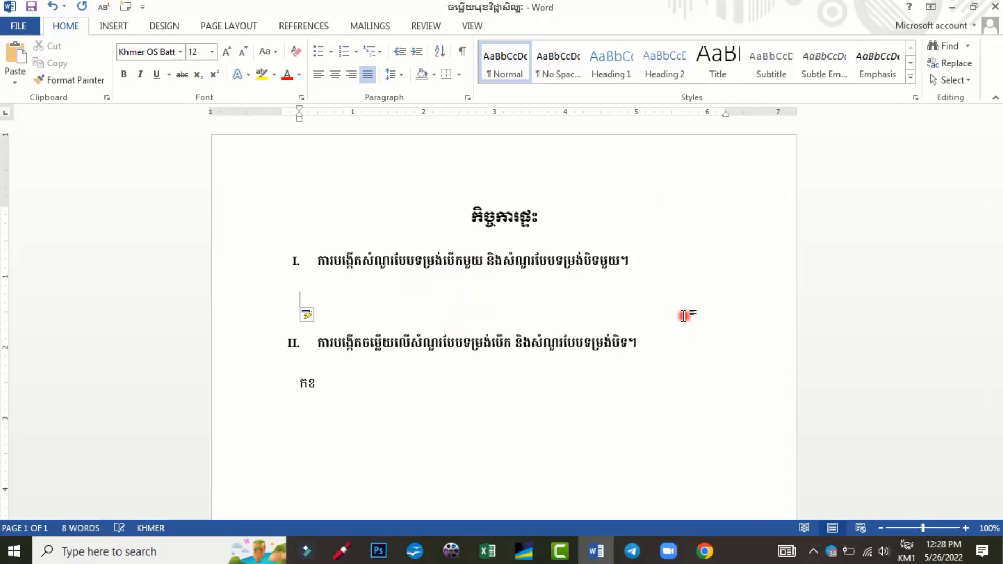
pyautogui.write('ឈ្មោ')
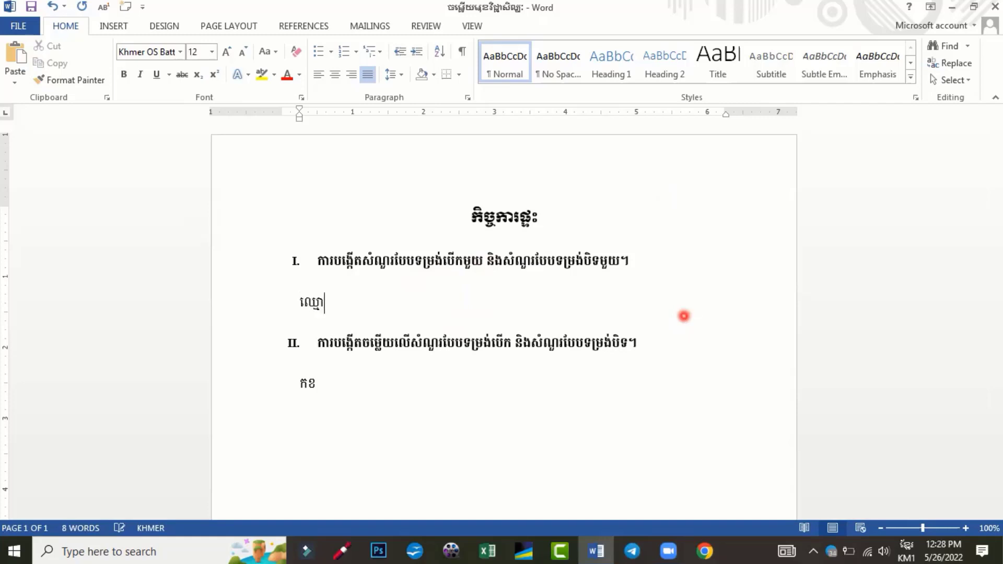
pyautogui.write('ះ៖ ')
pyautogui.write('សុត្រ វ')
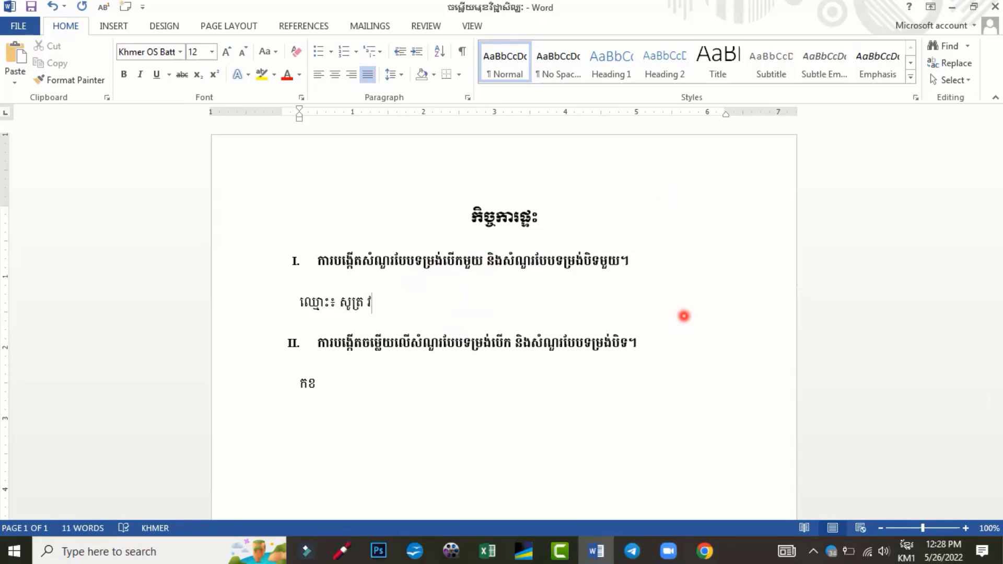
pyautogui.write('ល័')
pyautogui.write('ក')
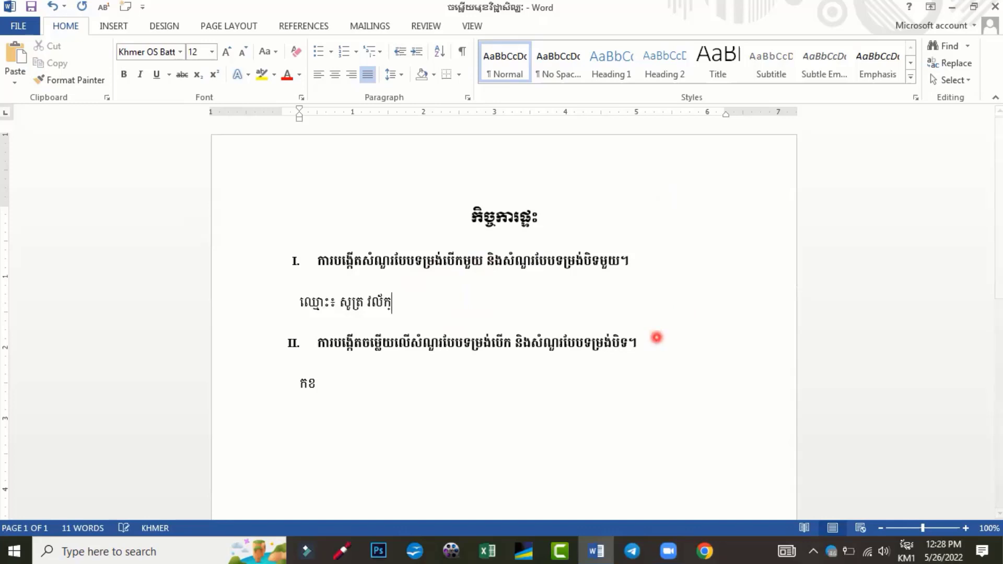
pyautogui.write('្ខ')
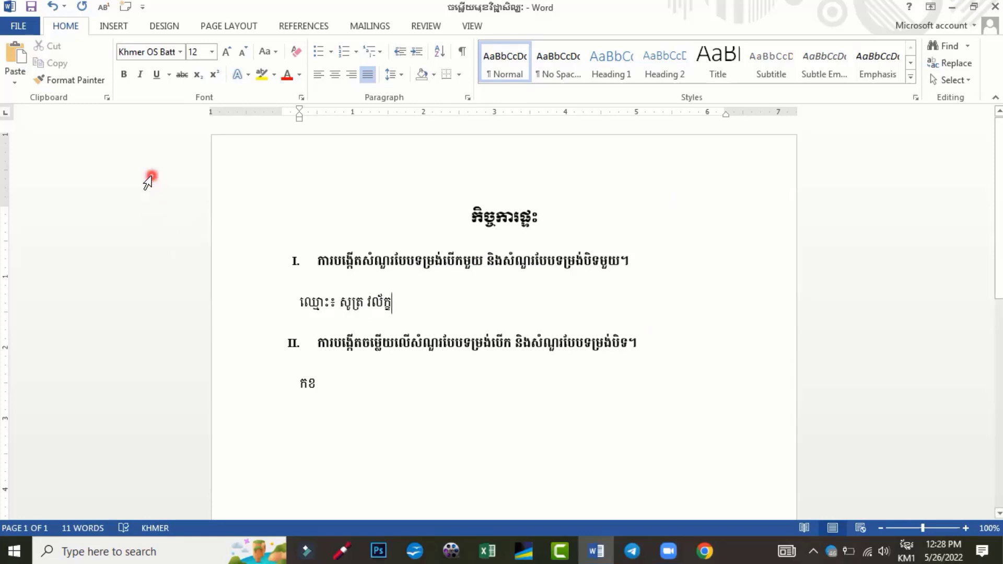
pyautogui.press('Return')
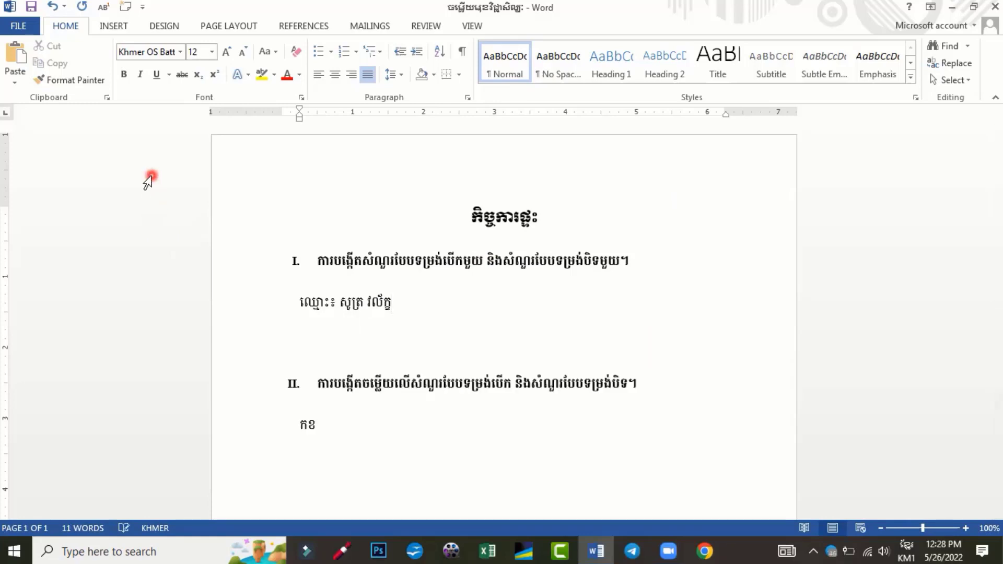
pyautogui.write('ឯកទេស')
pyautogui.write('៖ អ')
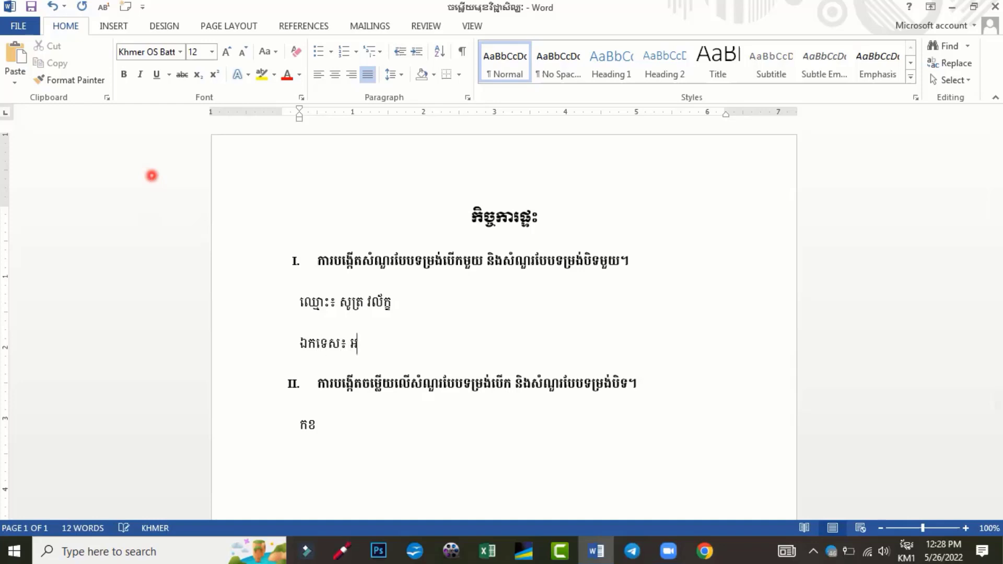
pyautogui.write('ង់គ្លេស')
pyautogui.press('Return')
pyautogui.write('ក')
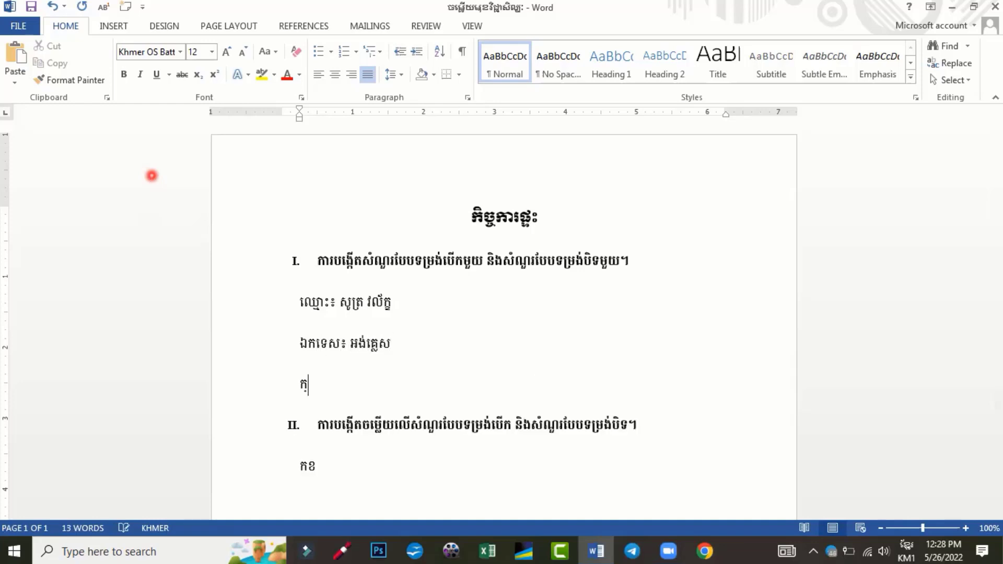
pyautogui.write('្រុម')
pyautogui.write('៖')
pyautogui.write(' ៣')
pyautogui.press('Return')
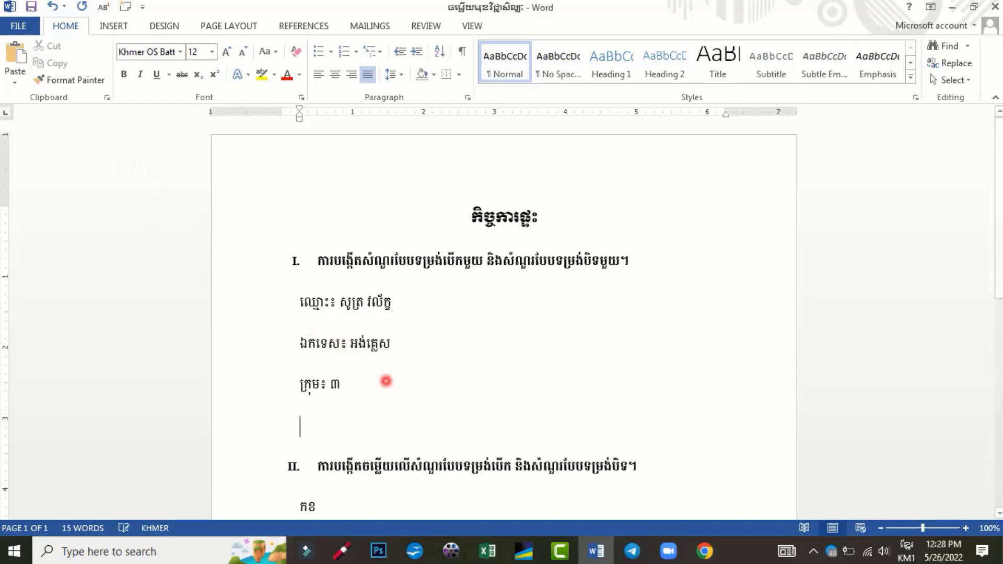
# Step: Copy the name, subject and group lines and paste them above the កខ line under question II
pyautogui.scroll(-3, 389, 376)
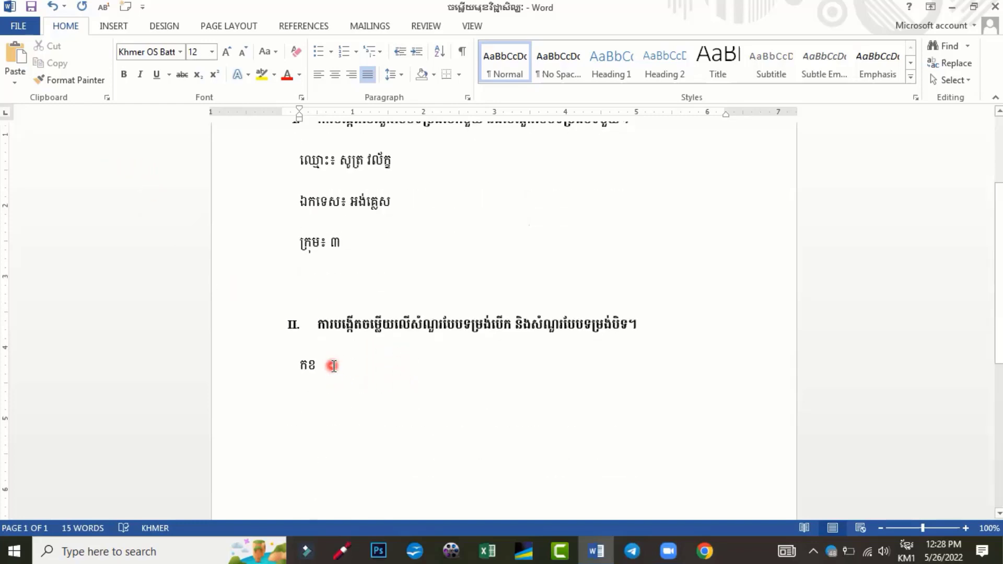
pyautogui.moveTo(344, 243); pyautogui.dragTo(306, 167)
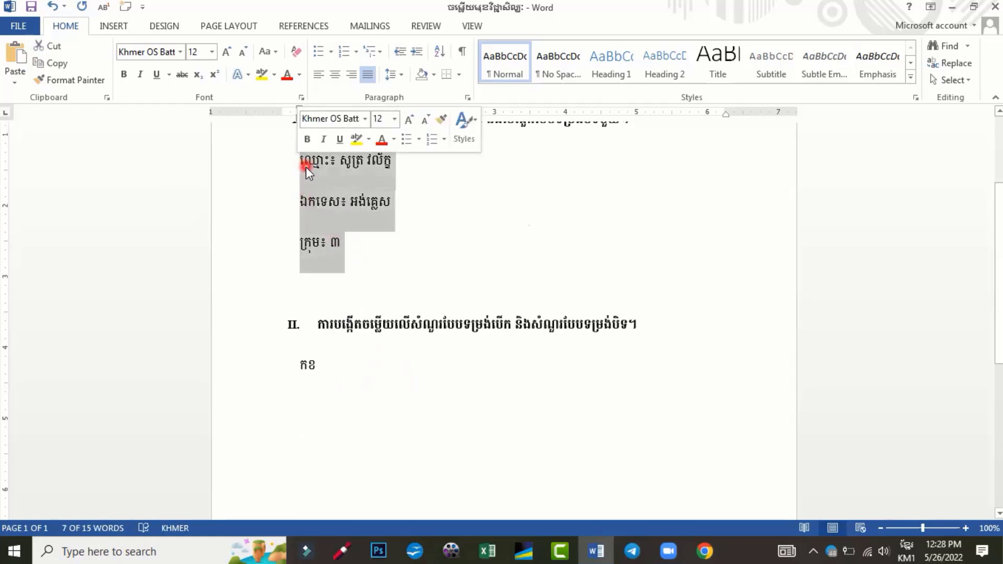
pyautogui.rightClick(312, 168)
pyautogui.click(340, 184)
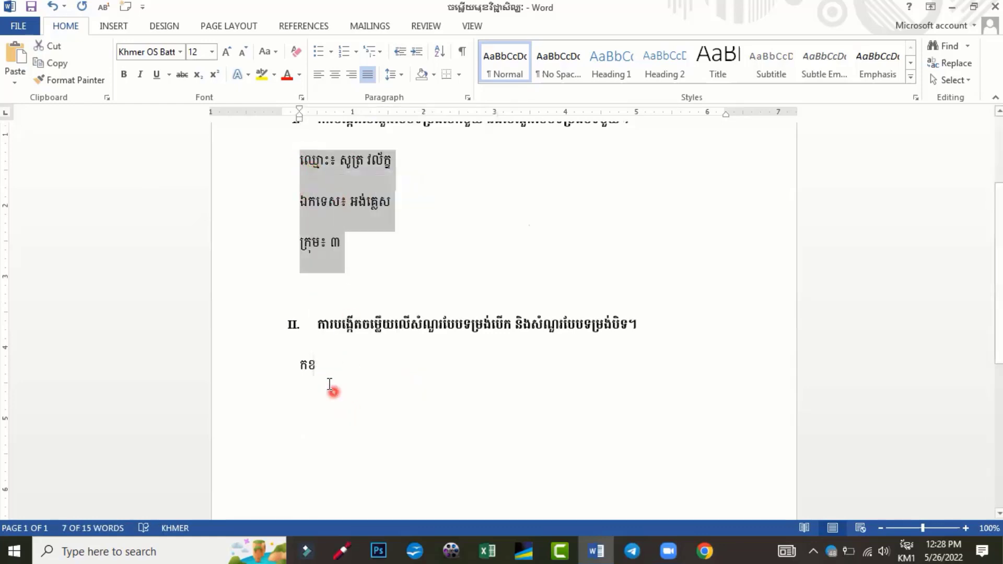
pyautogui.click(303, 366)
pyautogui.press('Return')
pyautogui.press('Up')
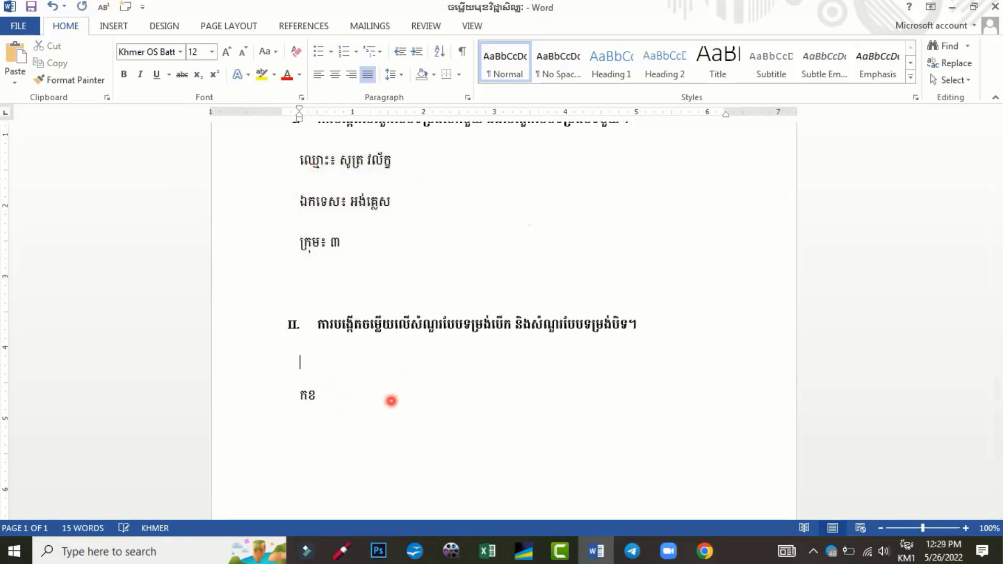
pyautogui.hotkey('ctrl', 'v')
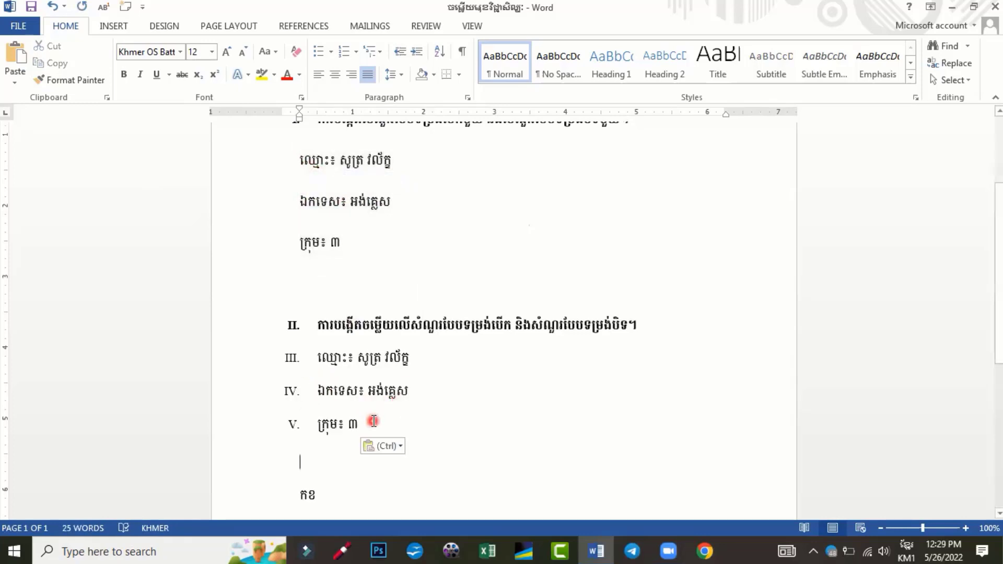
pyautogui.click(360, 423)
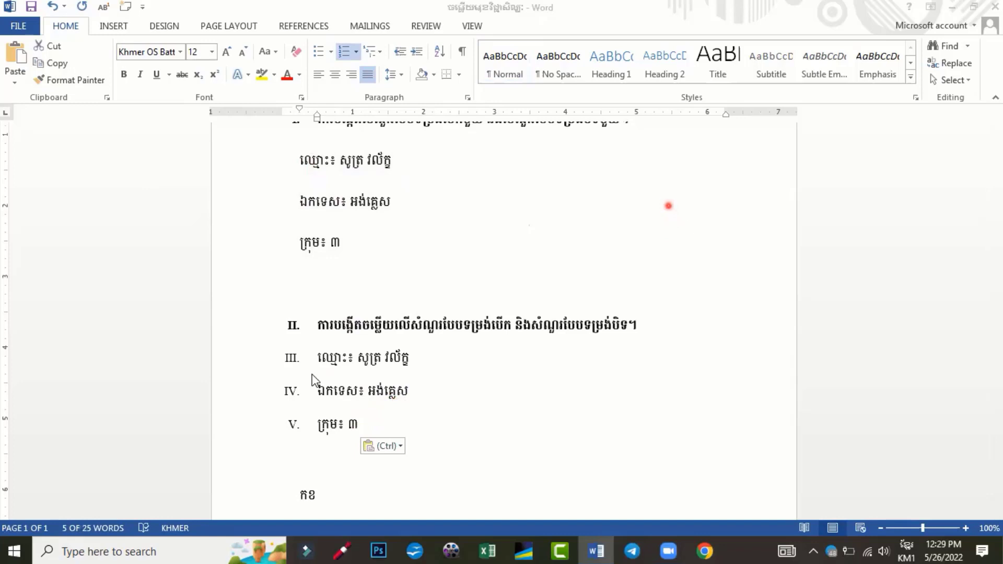
pyautogui.moveTo(676, 206)
pyautogui.mouseDown()
pyautogui.moveTo(405, 431)
pyautogui.moveTo(317, 366)
pyautogui.mouseUp()
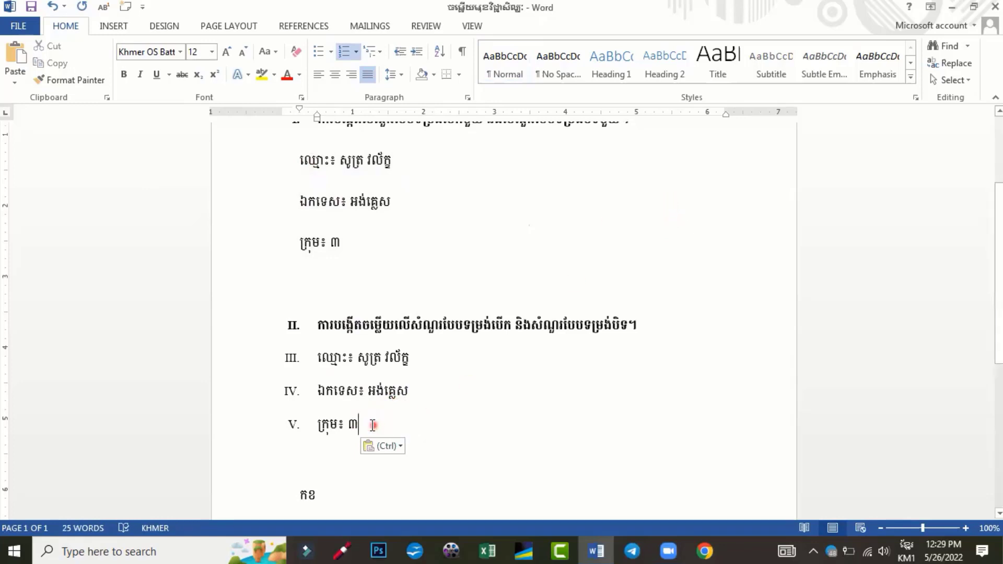
# Step: Unnumber the copied lines in section II, enter another student's name, and delete the blank line after ក្រុម៖ ៣
pyautogui.click(345, 52)
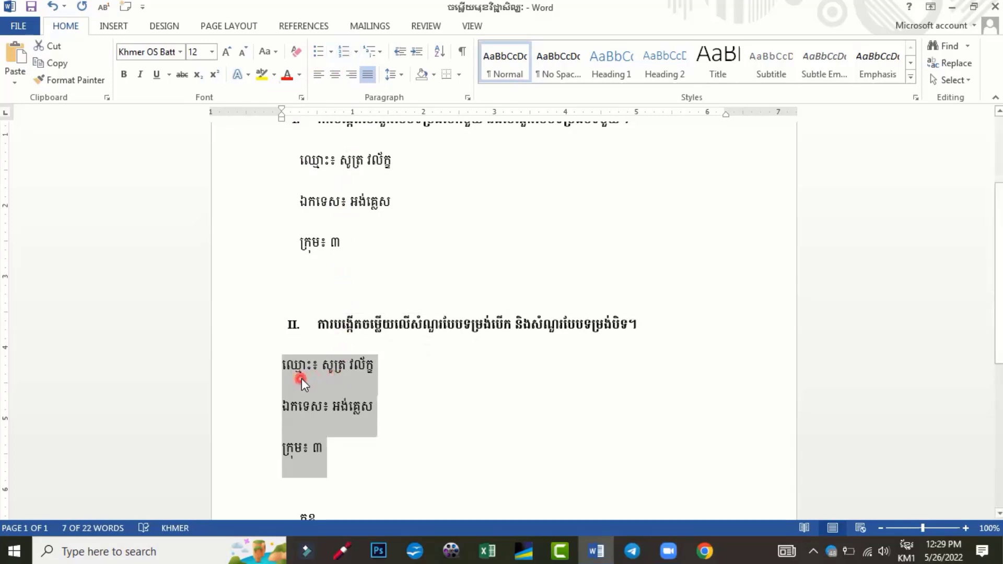
pyautogui.press('Tab')
pyautogui.click(381, 361)
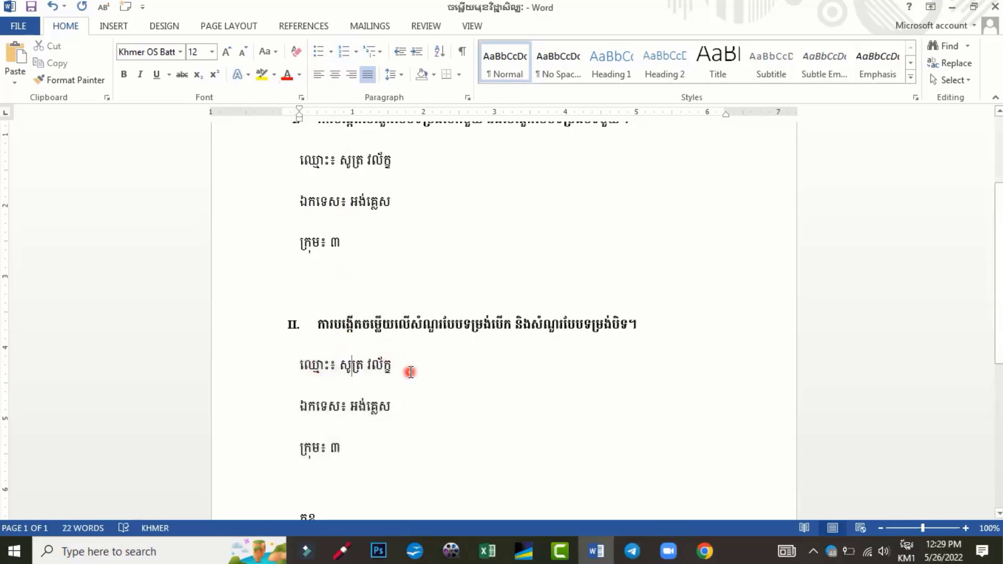
pyautogui.press('BackSpace')
pyautogui.press('BackSpace')
pyautogui.press('BackSpace')
pyautogui.press('BackSpace')
pyautogui.press('BackSpace')
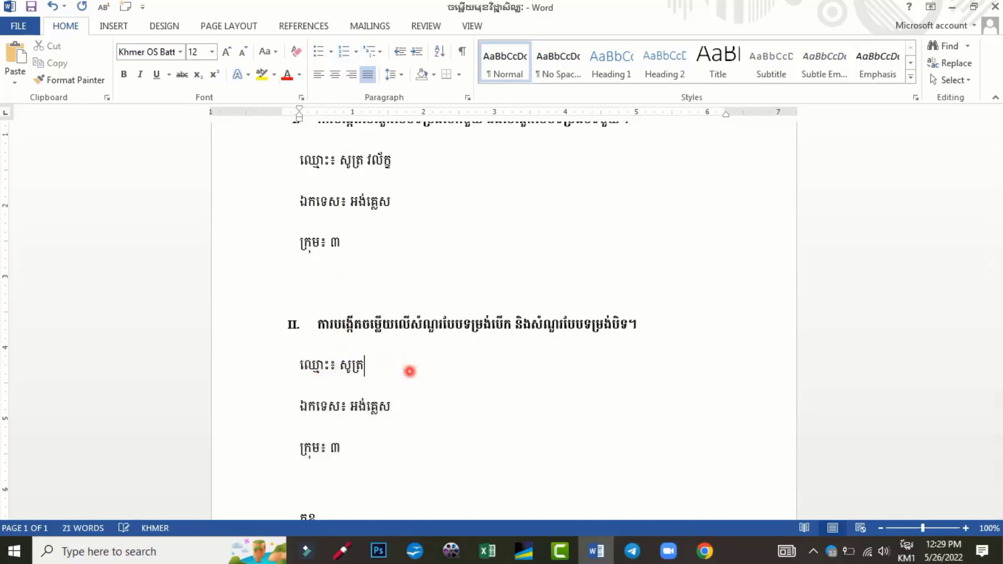
pyautogui.press('BackSpace')
pyautogui.press('BackSpace')
pyautogui.press('BackSpace')
pyautogui.press('BackSpace')
pyautogui.press('BackSpace')
pyautogui.write('ជ')
pyautogui.write('ឹង ពេជ')
pyautogui.press('Down')
pyautogui.press('Down')
pyautogui.press('Down')
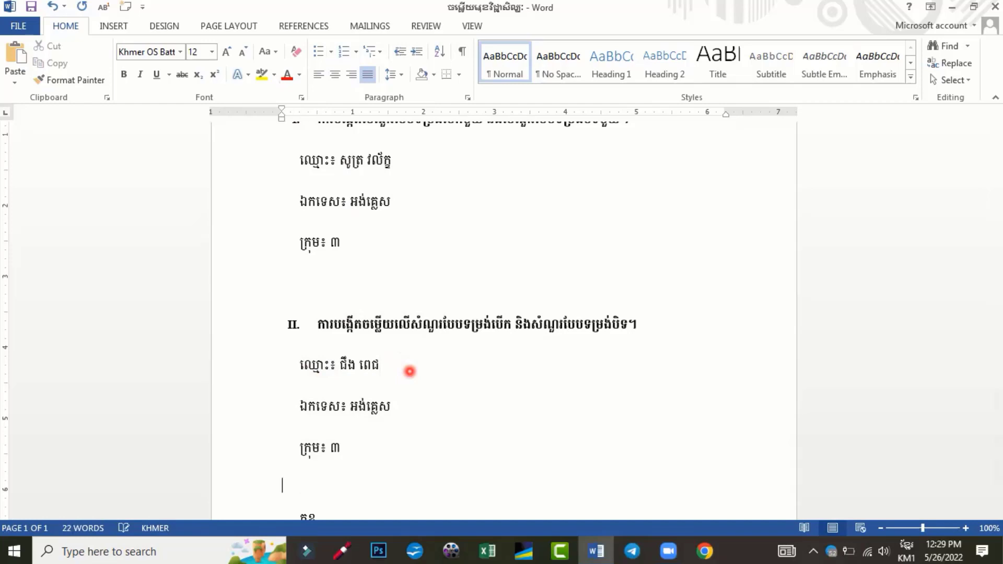
pyautogui.press('BackSpace')
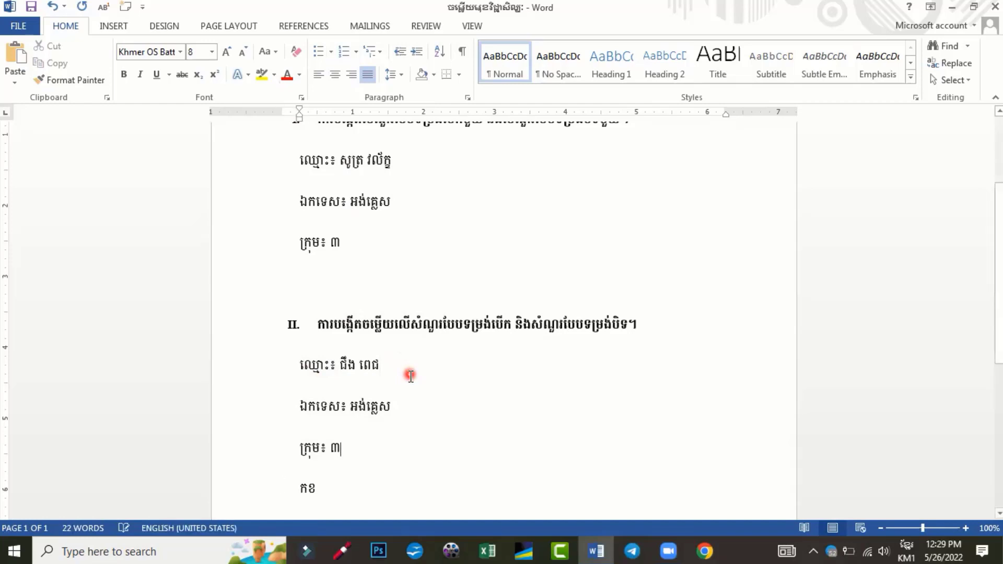
# Step: Bold the ឯកទេស៖, ក្រុម៖ and ឈ្មោះ៖ labels in section II
pyautogui.moveTo(351, 407); pyautogui.dragTo(300, 408)
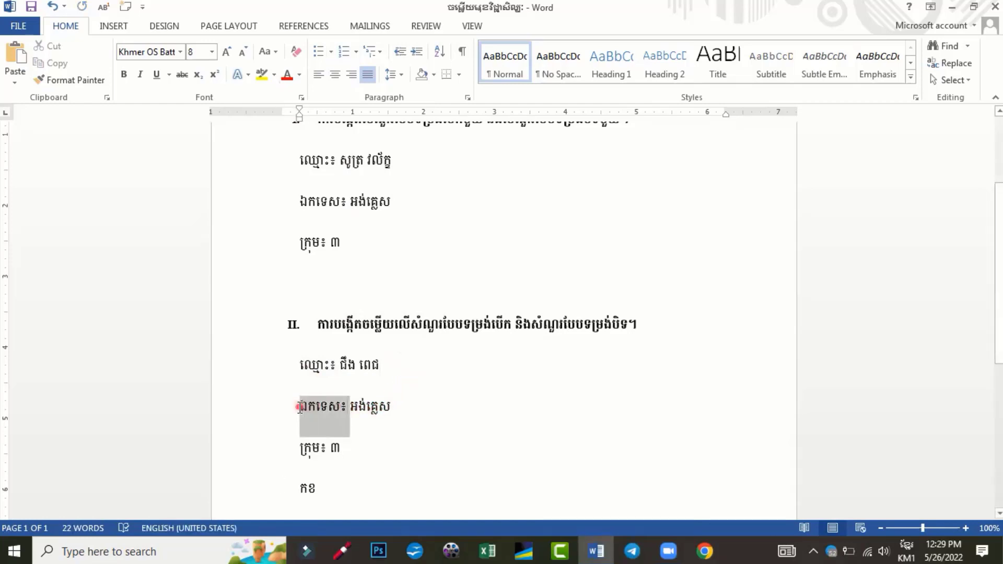
pyautogui.moveTo(329, 448); pyautogui.dragTo(299, 444)
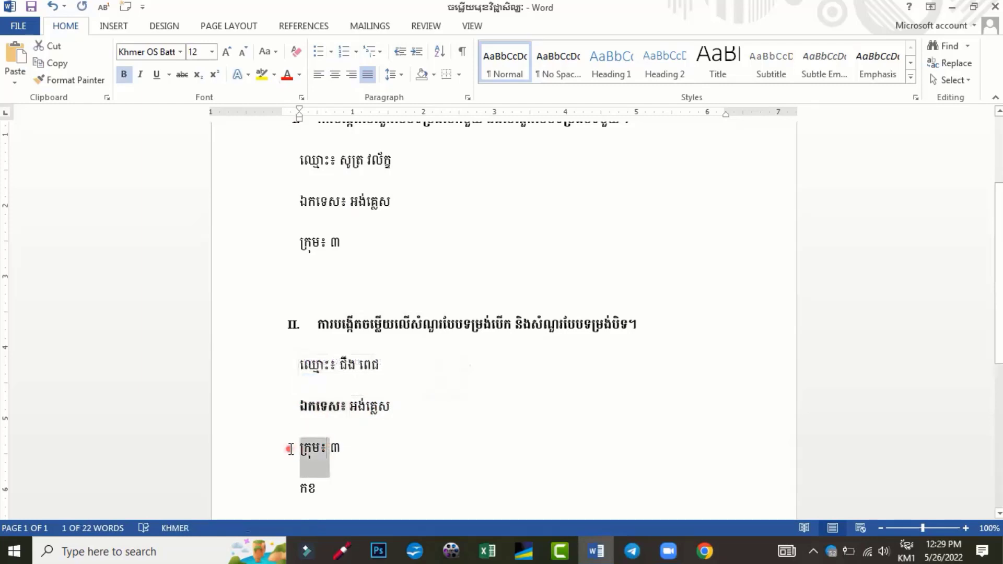
pyautogui.click(299, 425)
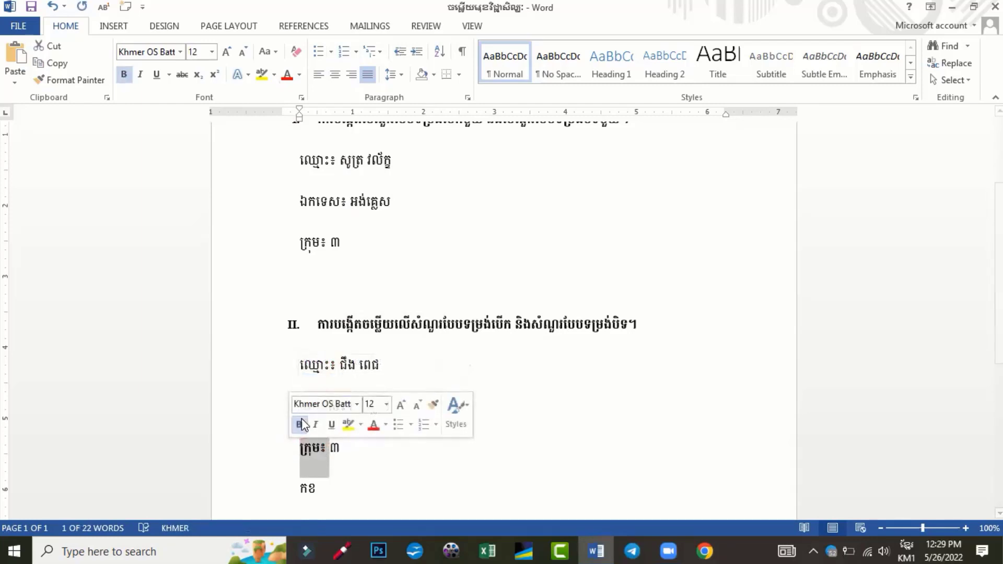
pyautogui.moveTo(340, 363); pyautogui.dragTo(301, 366)
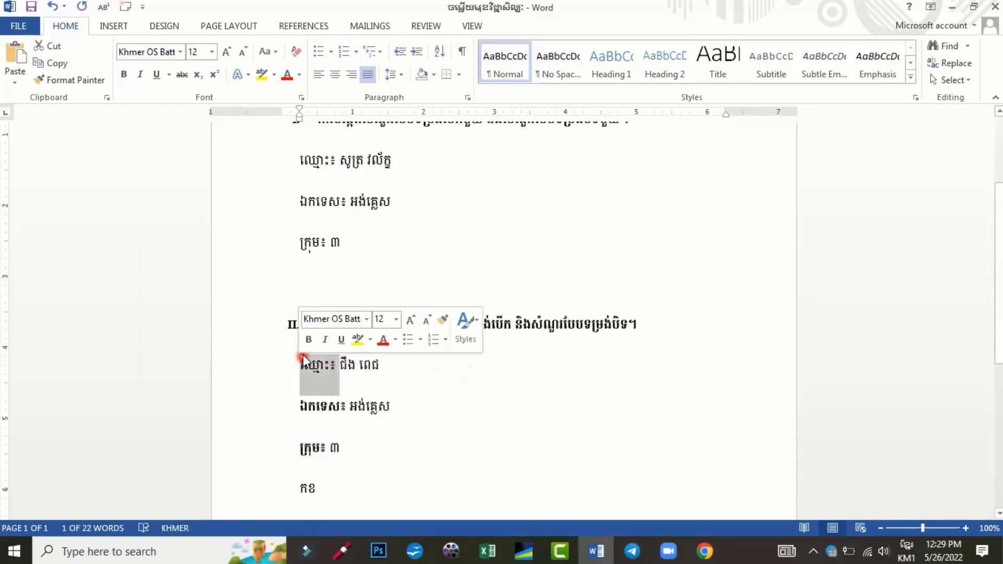
pyautogui.click(309, 340)
pyautogui.click(328, 406)
# Step: Bold the ឯកទេស៖, ក្រុម៖ and ឈ្មោះ៖ labels in section I
pyautogui.scroll(3, 338, 313)
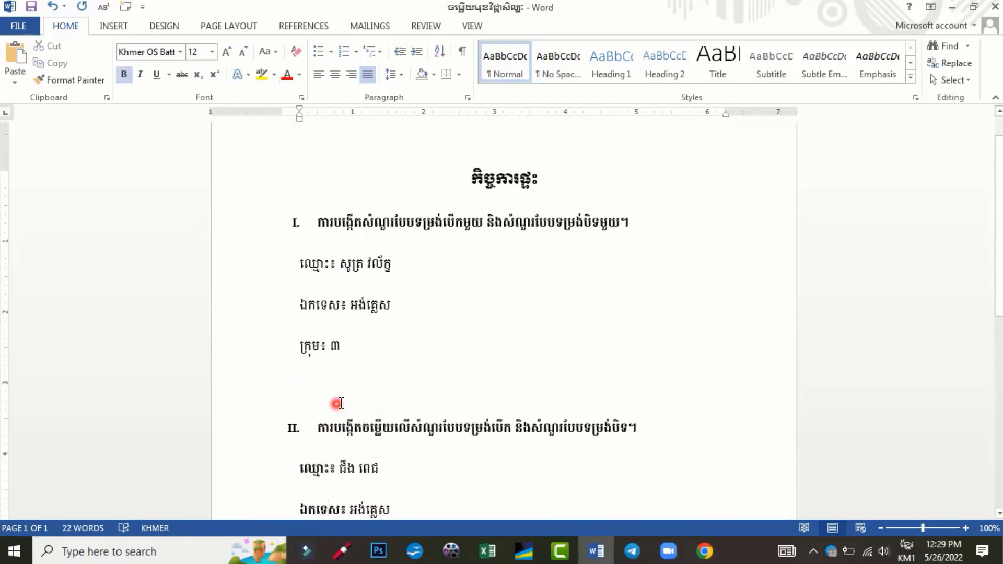
pyautogui.moveTo(349, 308); pyautogui.dragTo(302, 309)
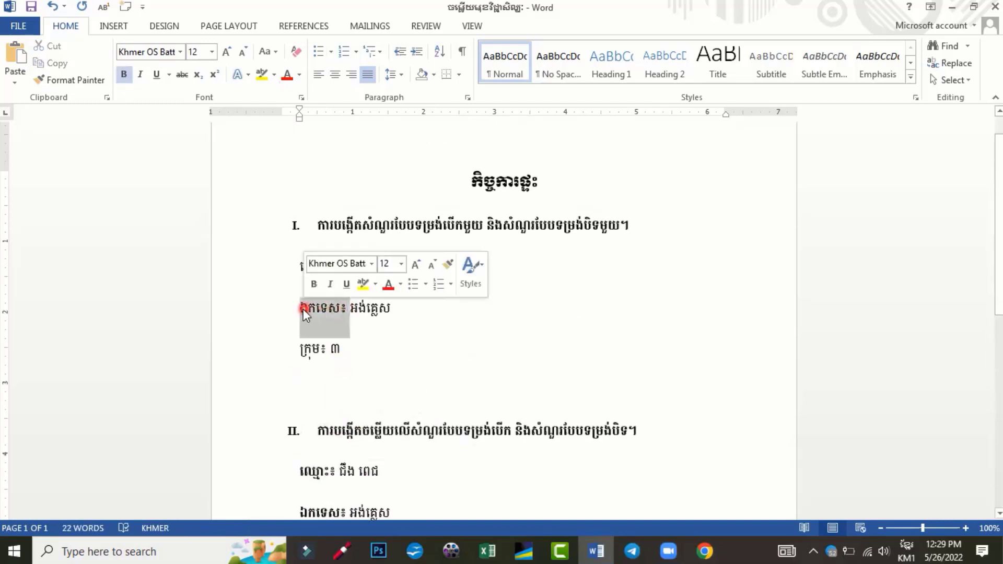
pyautogui.click(314, 285)
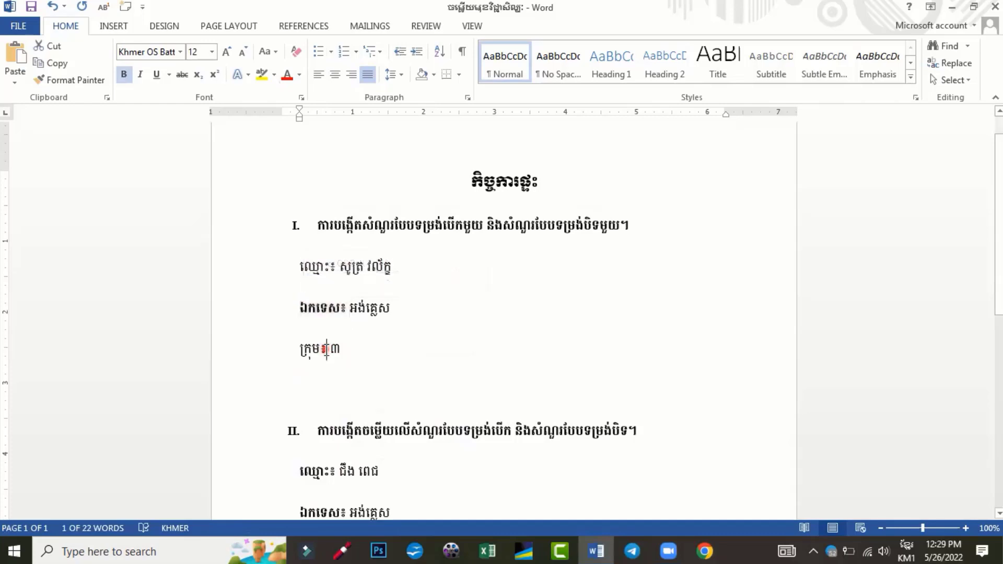
pyautogui.moveTo(329, 346); pyautogui.dragTo(289, 348)
pyautogui.hotkey('ctrl', 'b')
pyautogui.click(308, 374)
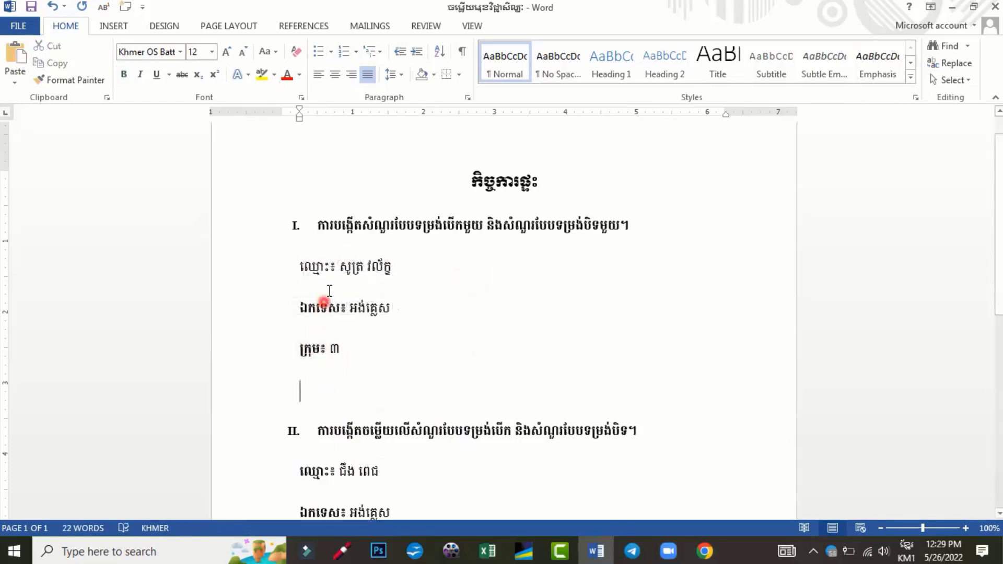
pyautogui.click(302, 268)
pyautogui.moveTo(301, 267); pyautogui.dragTo(337, 268)
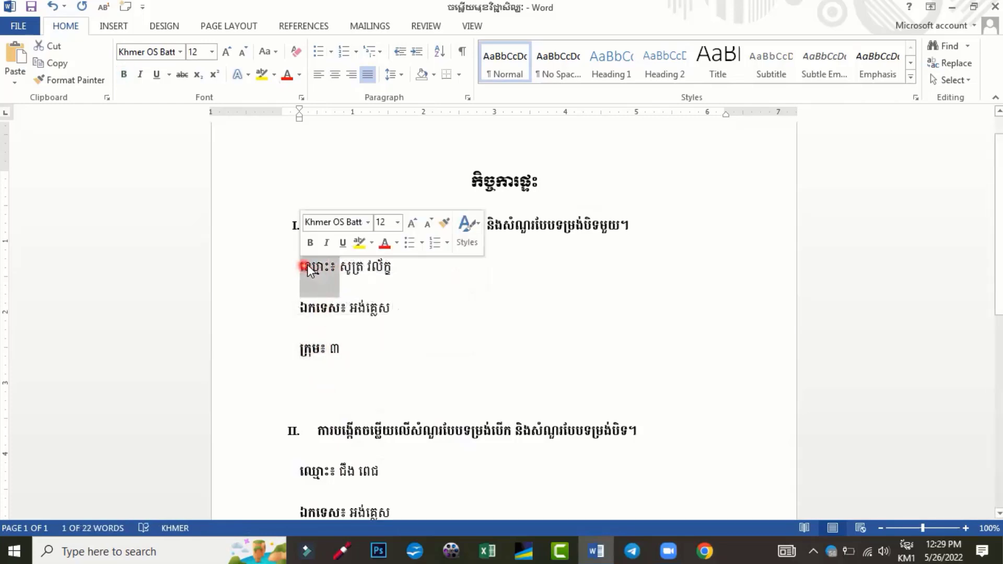
pyautogui.click(309, 244)
pyautogui.click(318, 306)
pyautogui.click(413, 329)
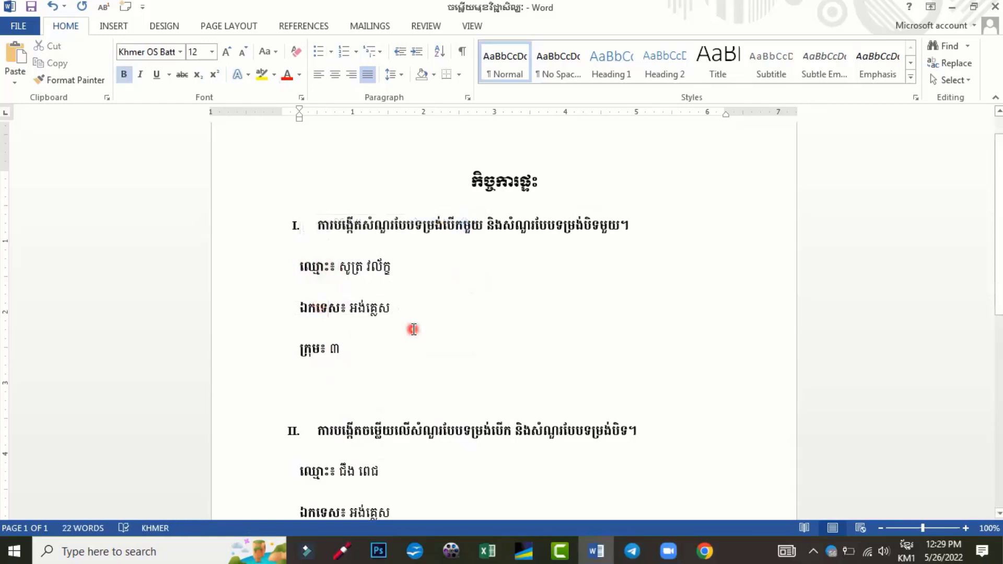
pyautogui.click(408, 355)
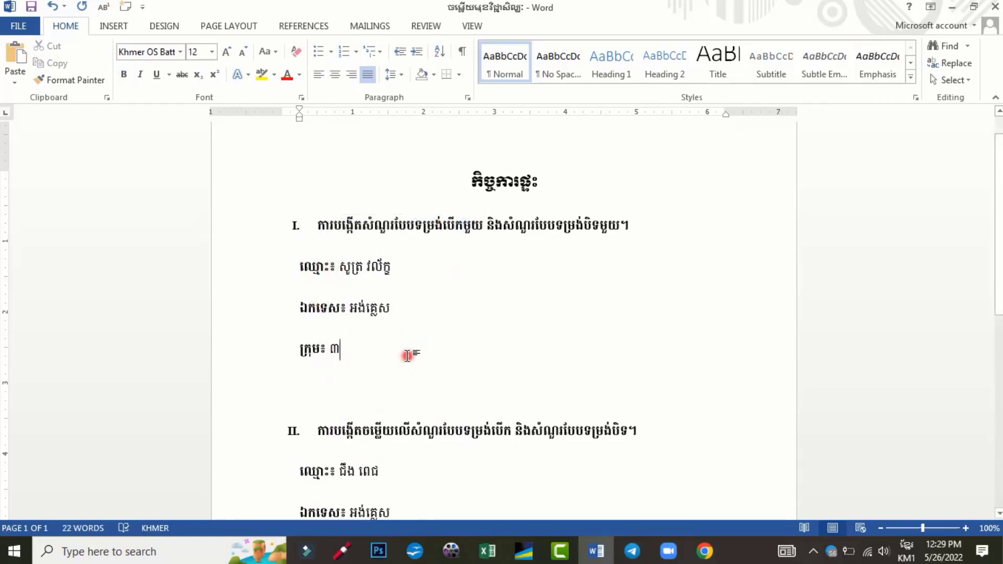
# Step: Add the line មុខវិជ្ជា៖ សិល្បៈ under ក្រុម៖ ៣ in section I, with only the label bold
pyautogui.press('Return')
pyautogui.write('រ')
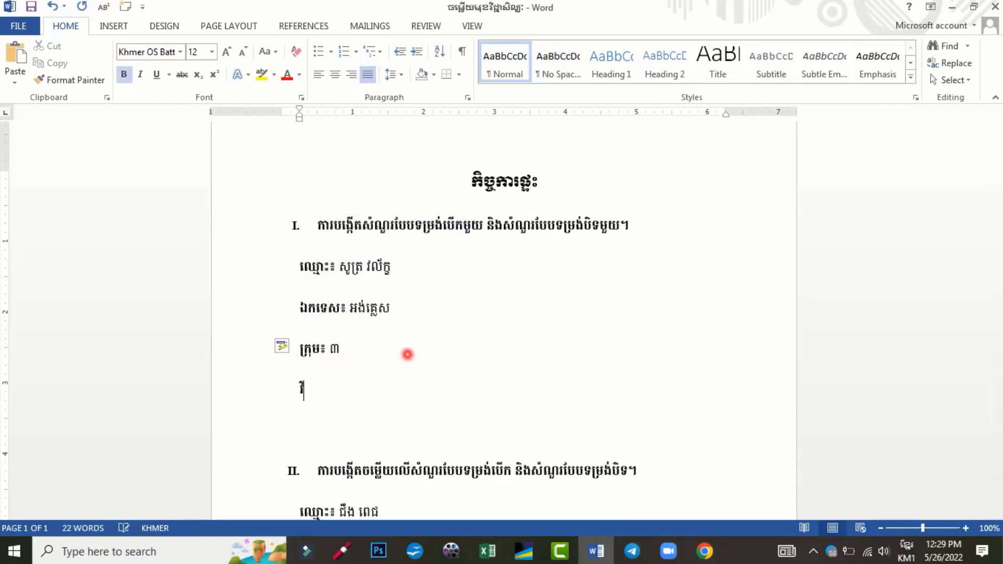
pyautogui.press('BackSpace')
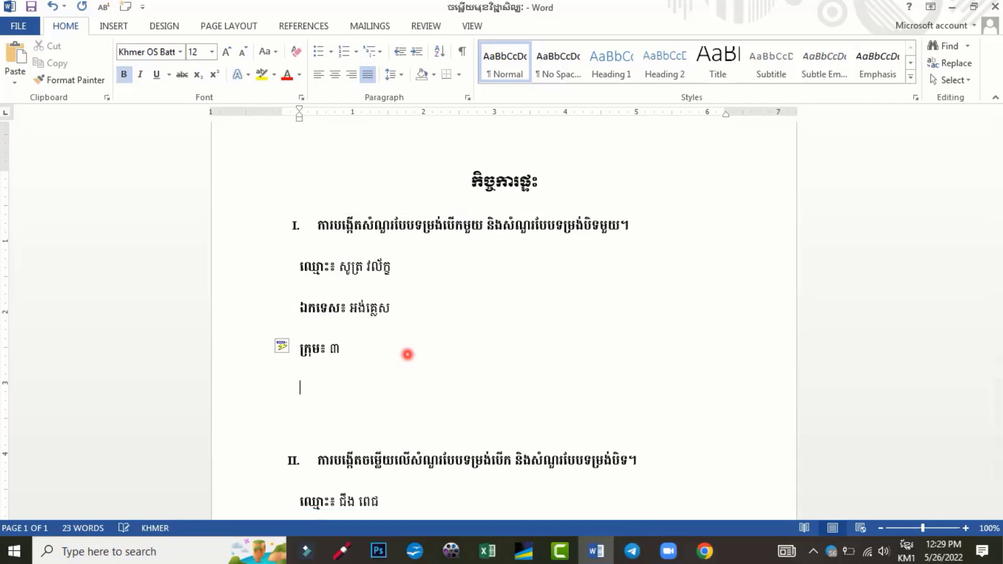
pyautogui.write('មុខវិជ្')
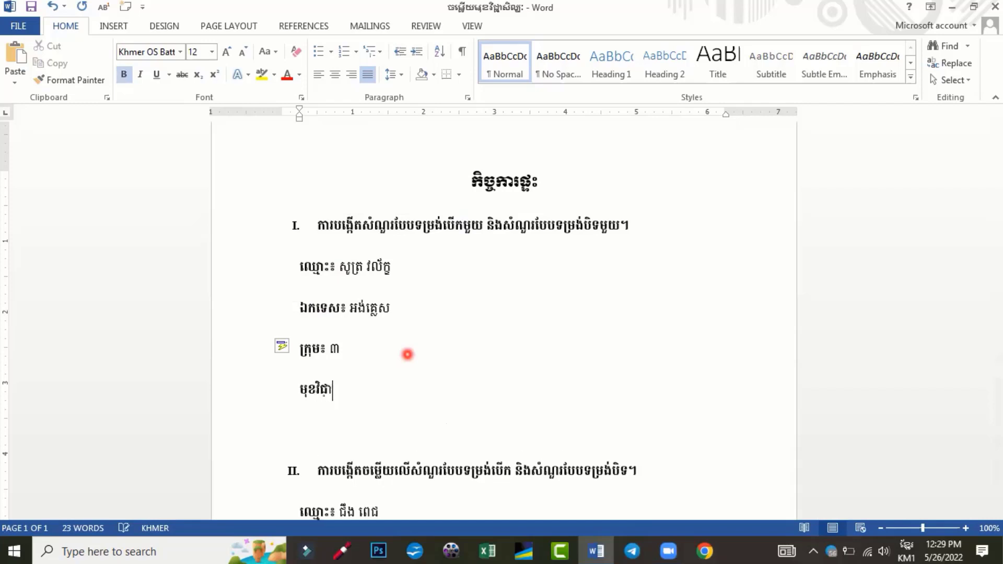
pyautogui.write('ជ')
pyautogui.write('ា៖ សិល្បៈ')
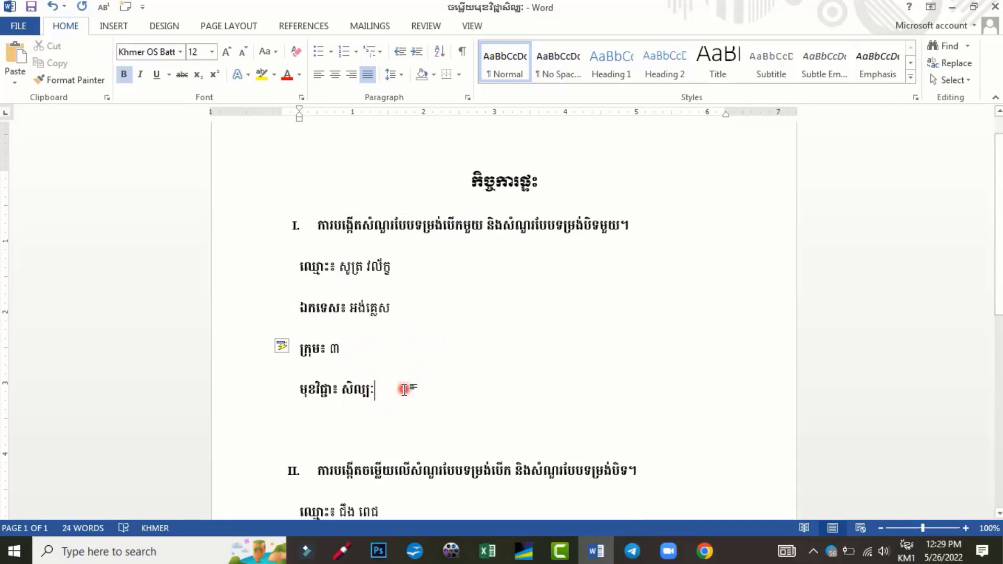
pyautogui.moveTo(381, 387); pyautogui.dragTo(340, 391)
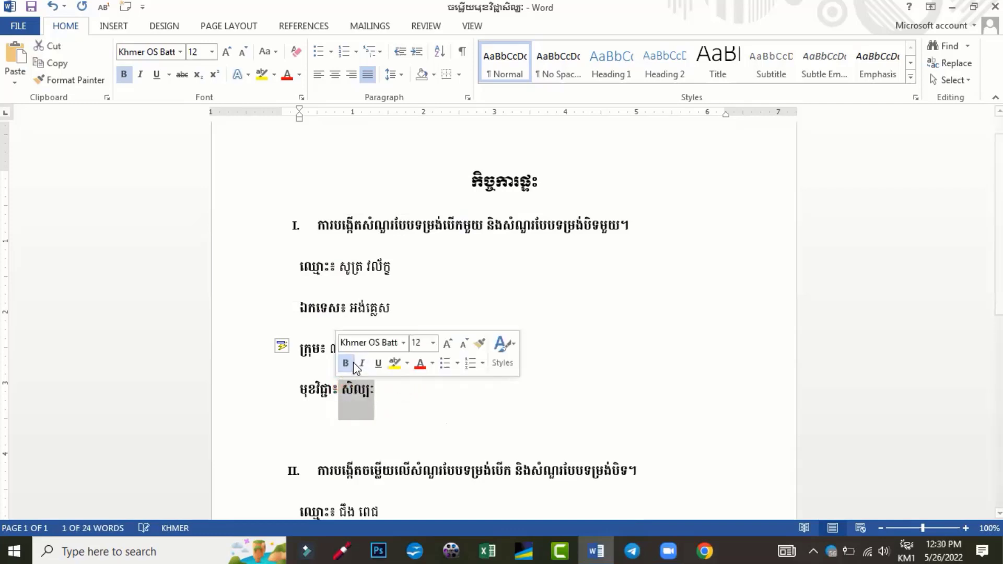
pyautogui.click(345, 363)
pyautogui.click(387, 392)
pyautogui.click(294, 387)
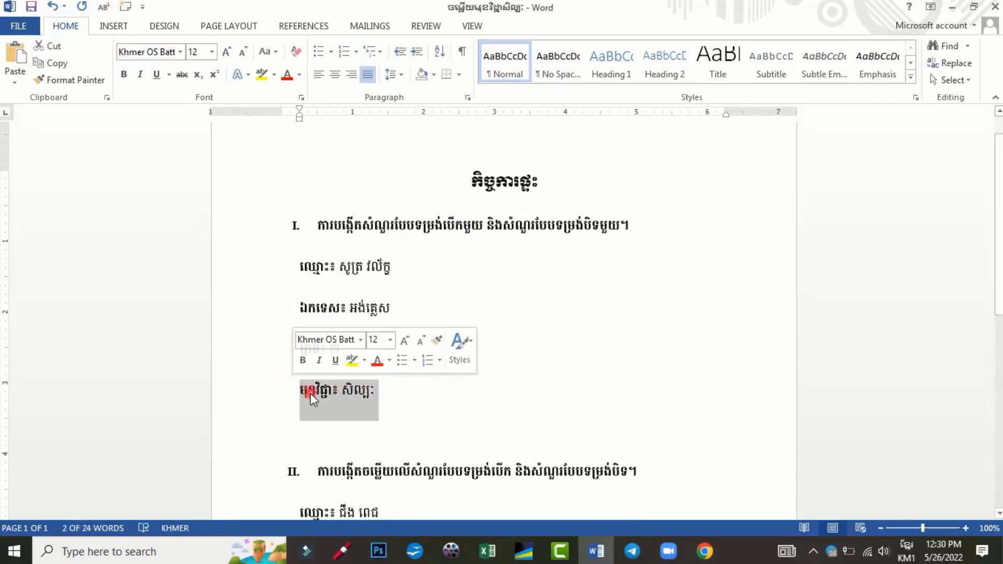
pyautogui.click(668, 200)
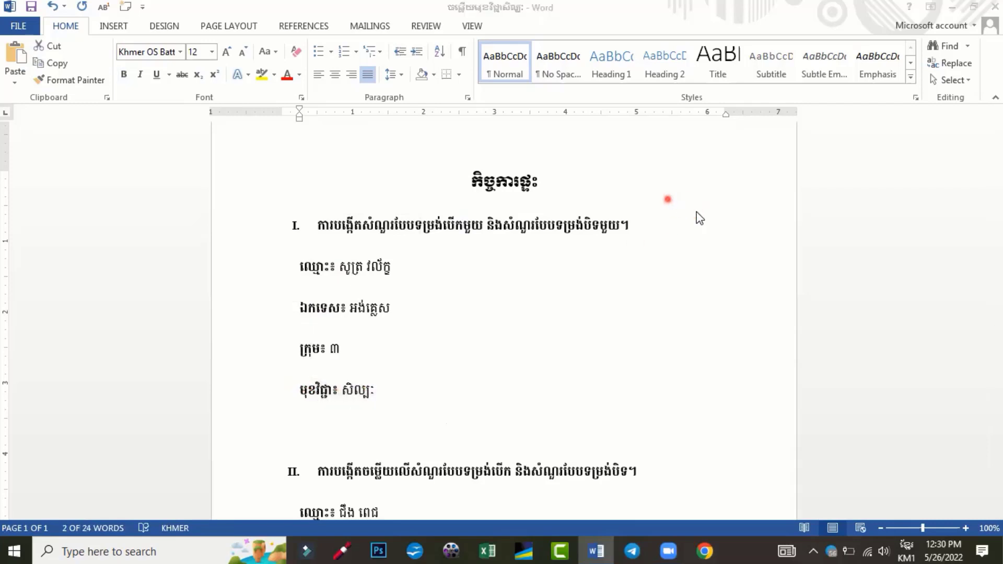
# Step: Copy section I's មុខវិជ្ជា៖ សិល្បៈ line and paste it below ក្រុម៖ ៣ in section II
pyautogui.tripleClick(356, 390)
pyautogui.rightClick(340, 408)
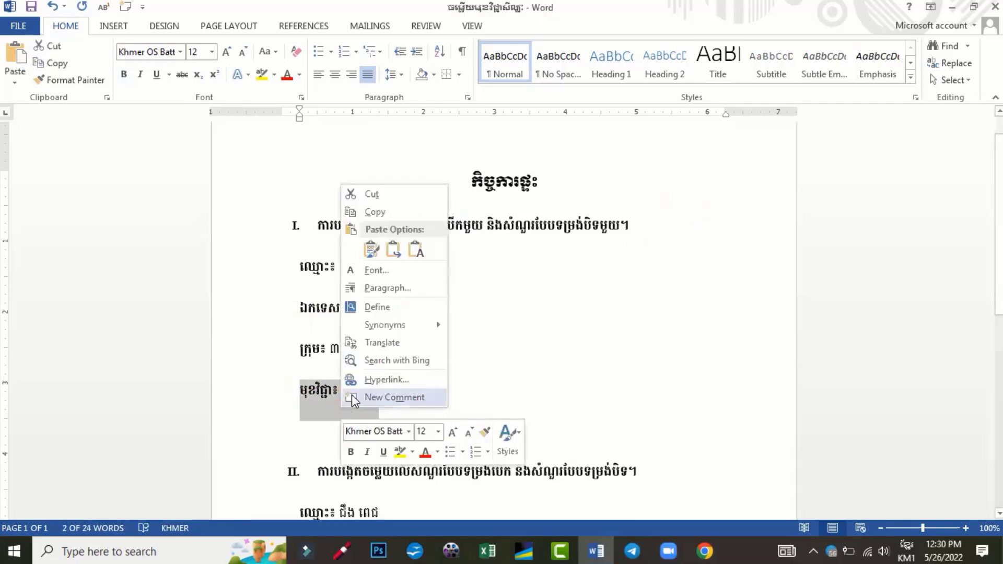
pyautogui.click(375, 212)
pyautogui.scroll(-3, 371, 324)
pyautogui.scroll(-2, 370, 350)
pyautogui.click(369, 350)
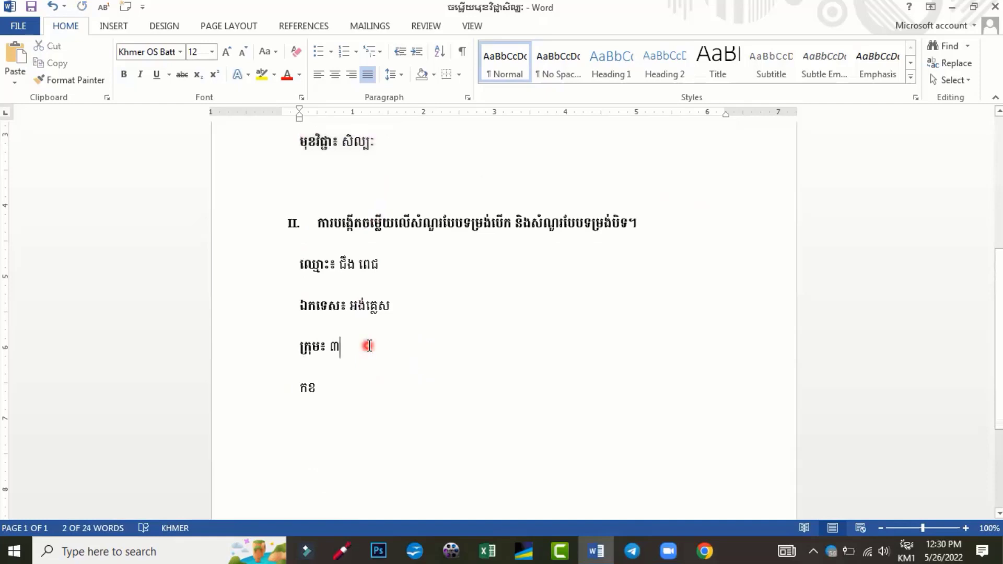
pyautogui.press('Return')
pyautogui.hotkey('ctrl', 'v')
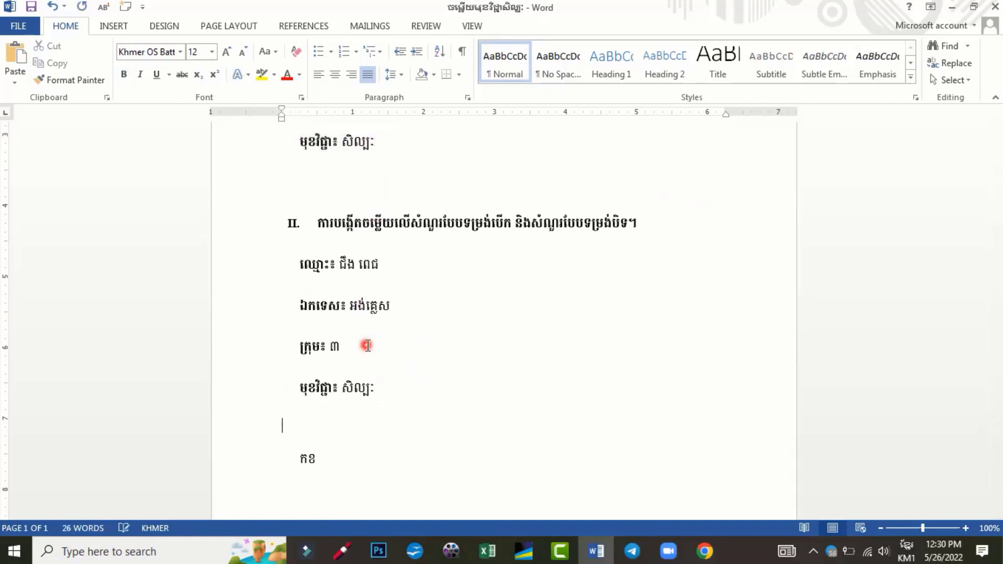
pyautogui.press('BackSpace')
pyautogui.scroll(1, 388, 338)
pyautogui.scroll(3, 388, 337)
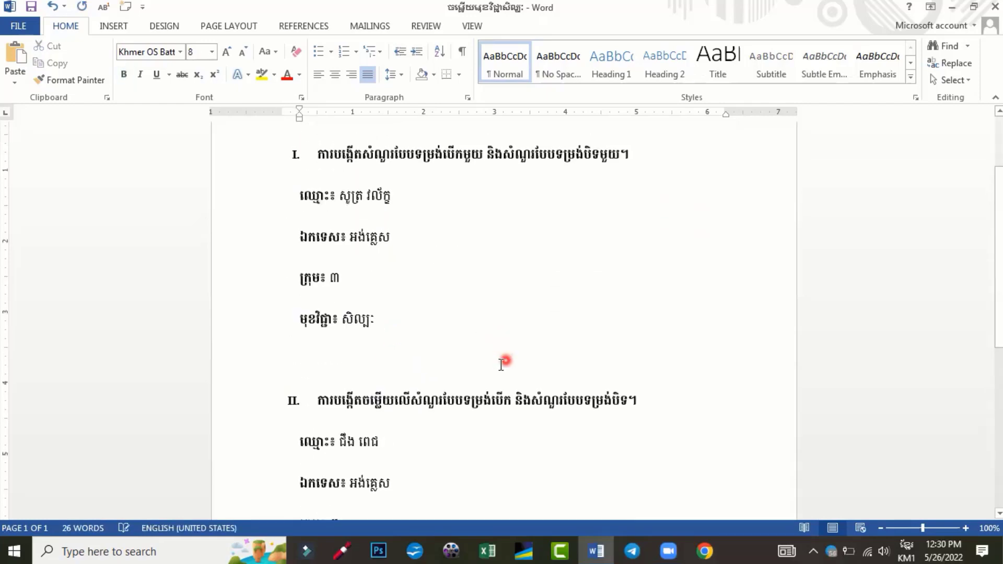
pyautogui.scroll(-2, 392, 356)
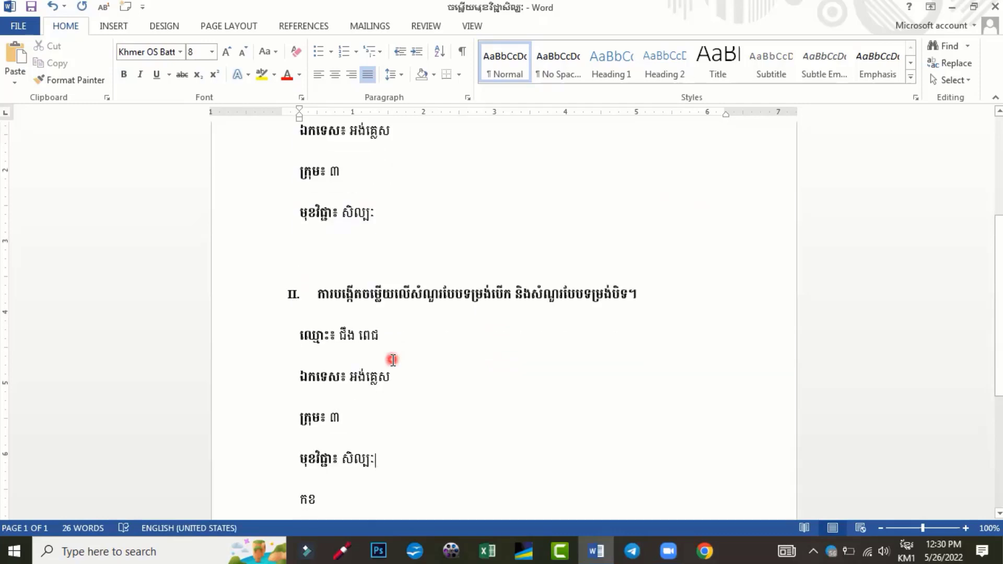
pyautogui.scroll(3, 393, 359)
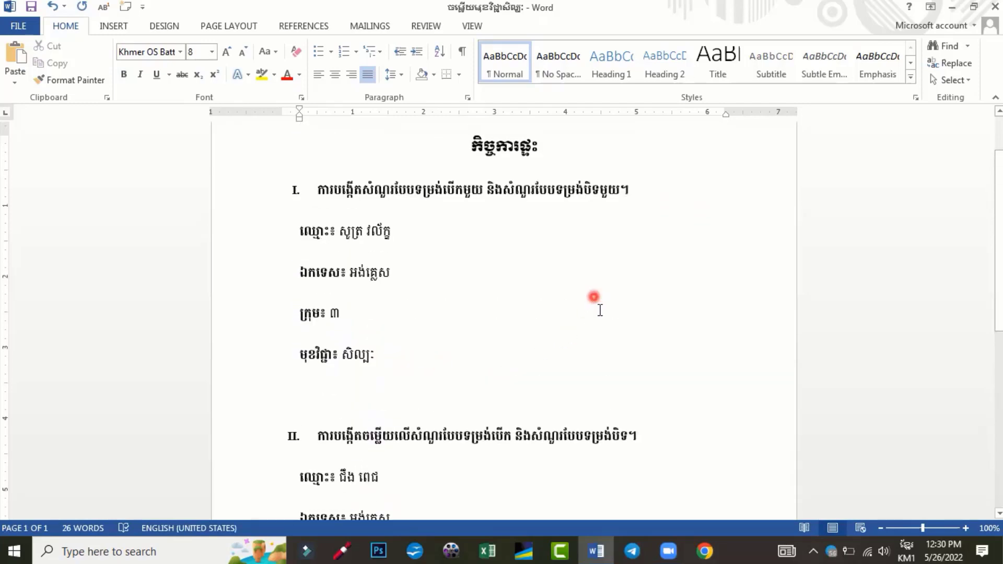
# Step: Add numbered lines ១. and ២. under the section I subject line
pyautogui.click(355, 392)
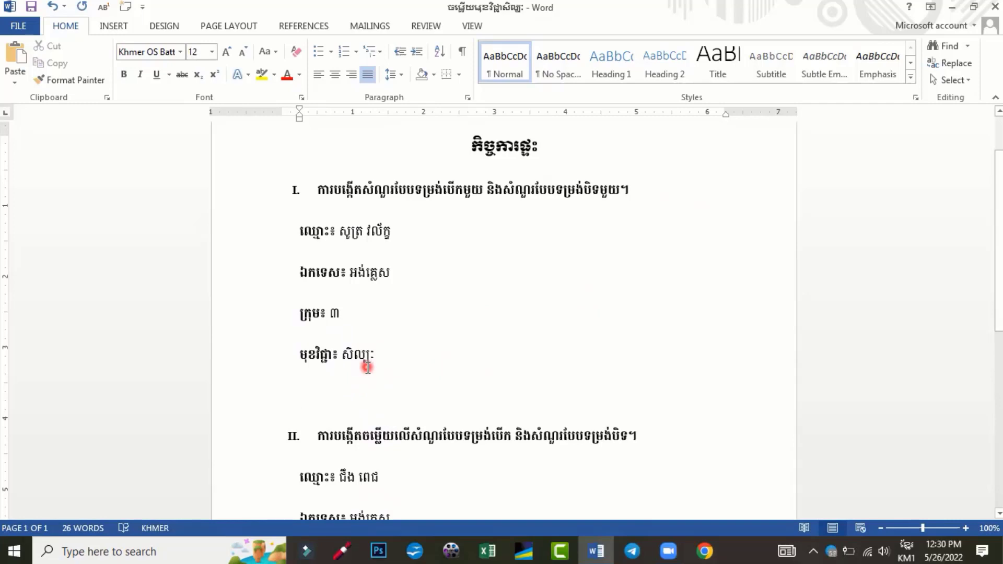
pyautogui.write('១')
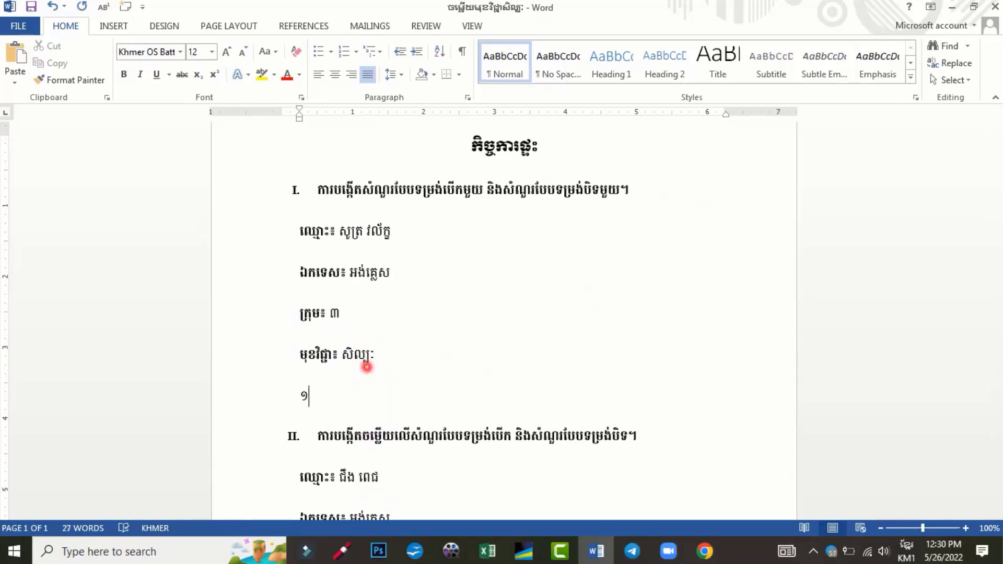
pyautogui.press('Return')
pyautogui.write('២')
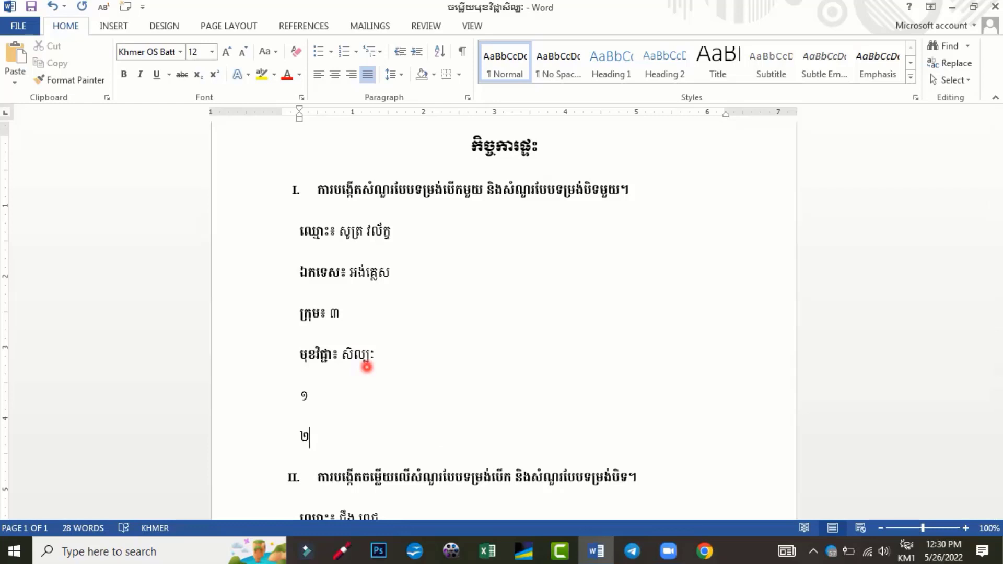
pyautogui.hotkey('alt', 'shift')
pyautogui.press('Up')
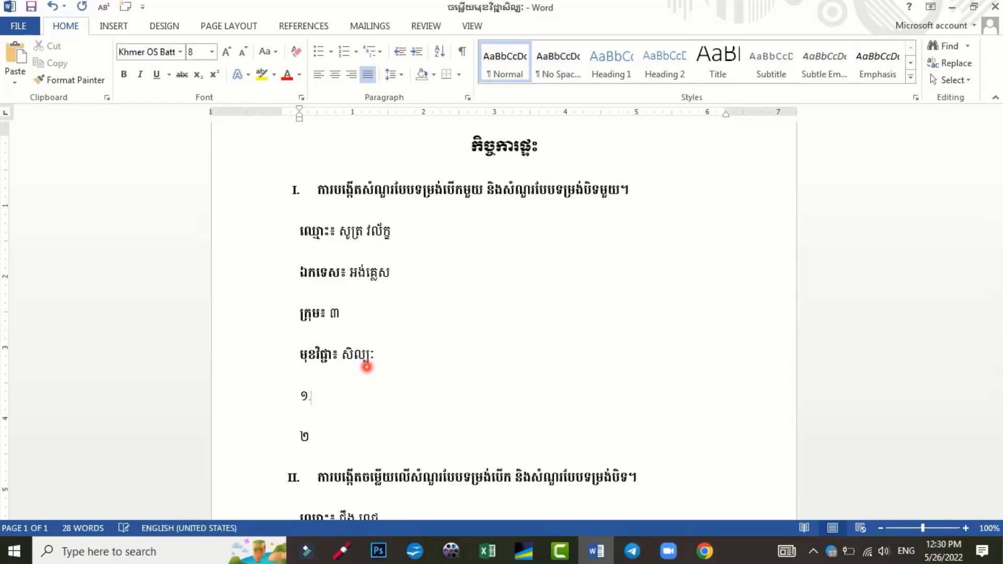
pyautogui.press('Down')
pyautogui.write('.')
pyautogui.press('Up')
pyautogui.press('Up')
pyautogui.press('Down')
pyautogui.hotkey('alt', 'shift')
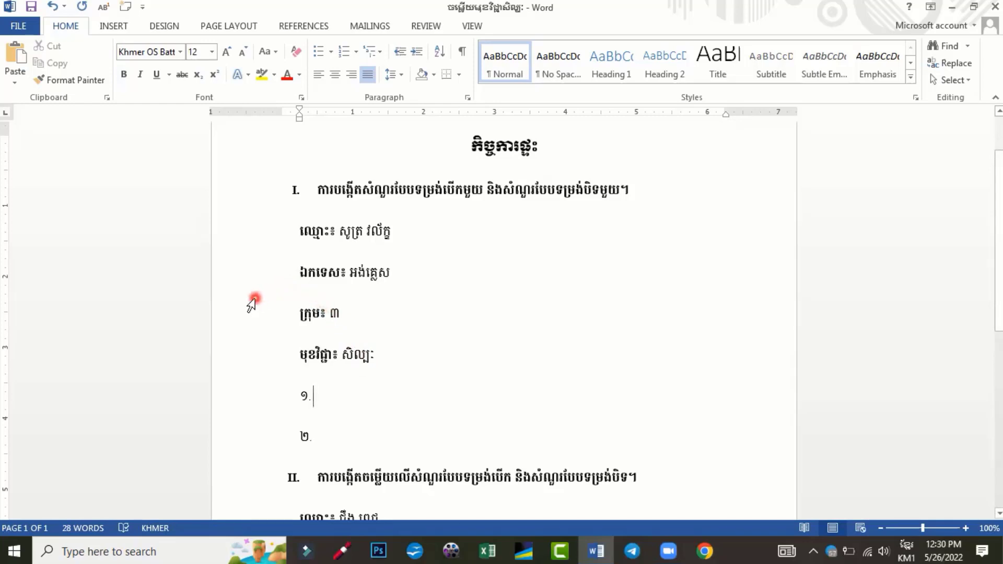
# Step: Type question ១ asking how many types of art there are and what they are
pyautogui.write('តើ')
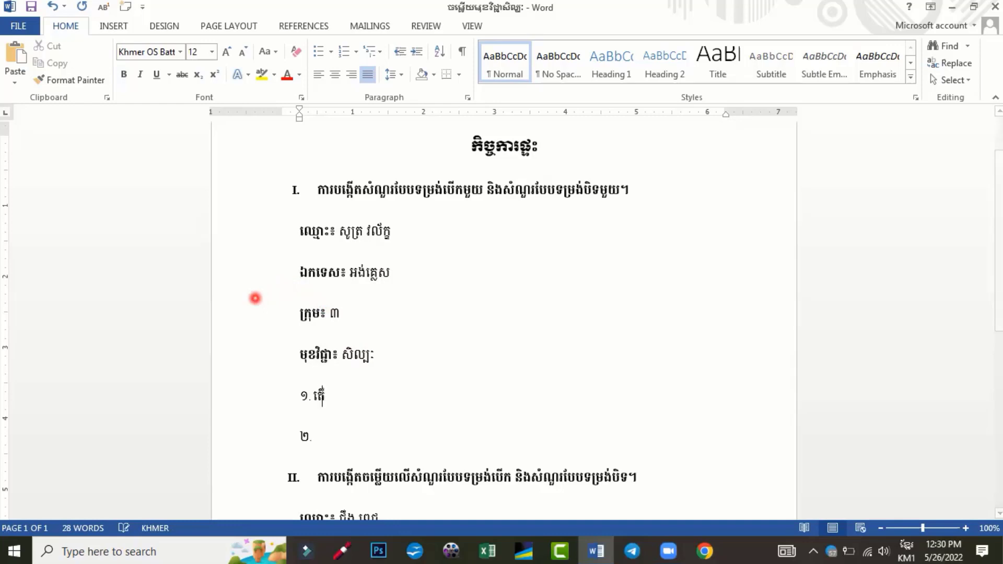
pyautogui.write('សិល្បៈ')
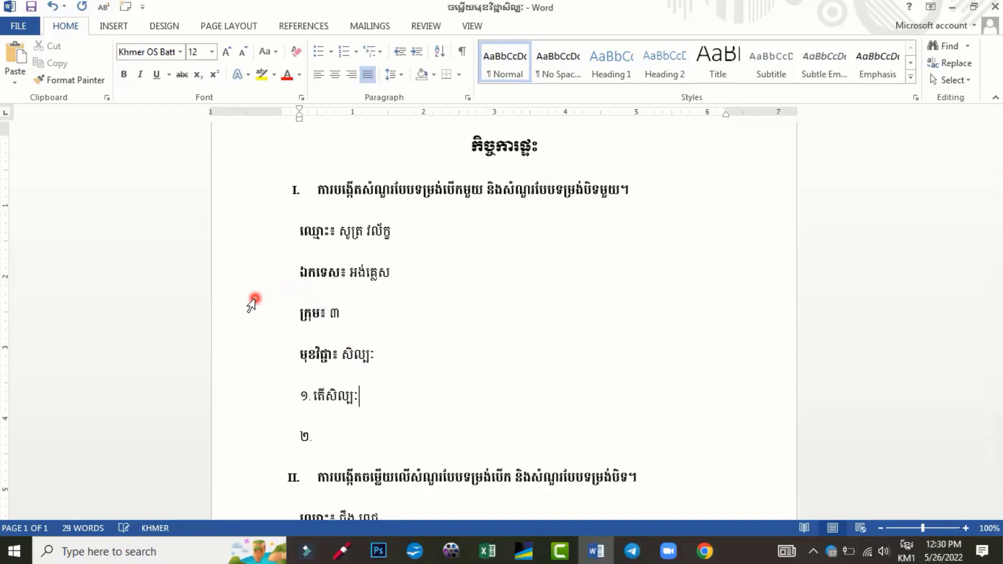
pyautogui.write('ចែកច')
pyautogui.write('េញជា')
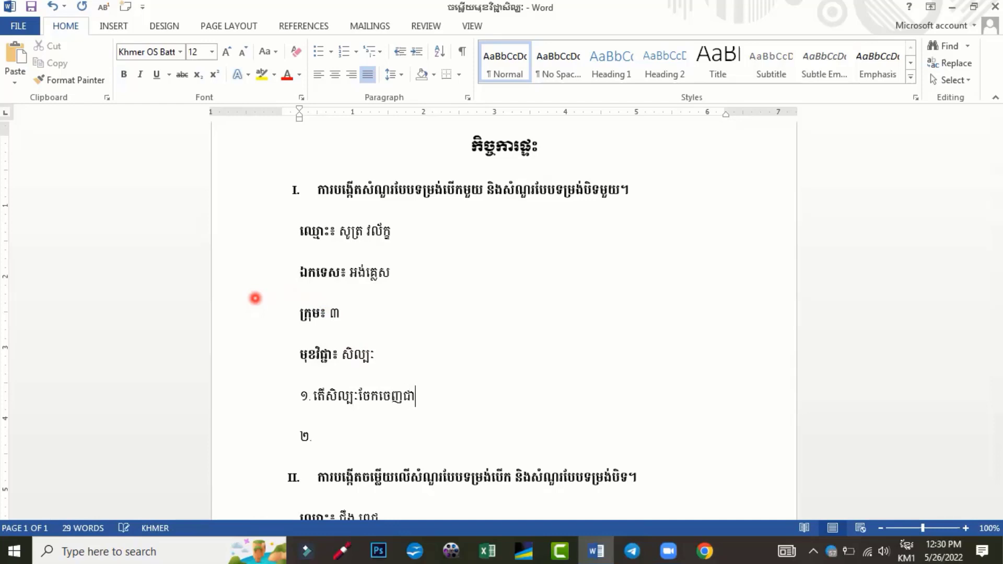
pyautogui.write('ប៉ុន្មានឬ')
pyautogui.write('ប្រទេភ')
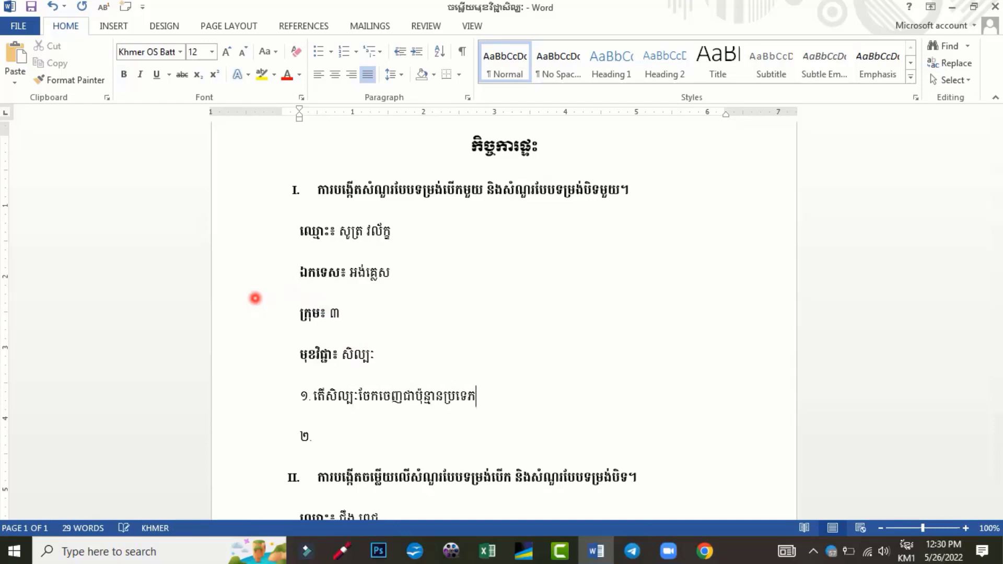
pyautogui.press('BackSpace')
pyautogui.press('BackSpace')
pyautogui.press('BackSpace')
pyautogui.write('ភេទ? អ្វ')
pyautogui.write('ីខ្លះ')
pyautogui.write('?')
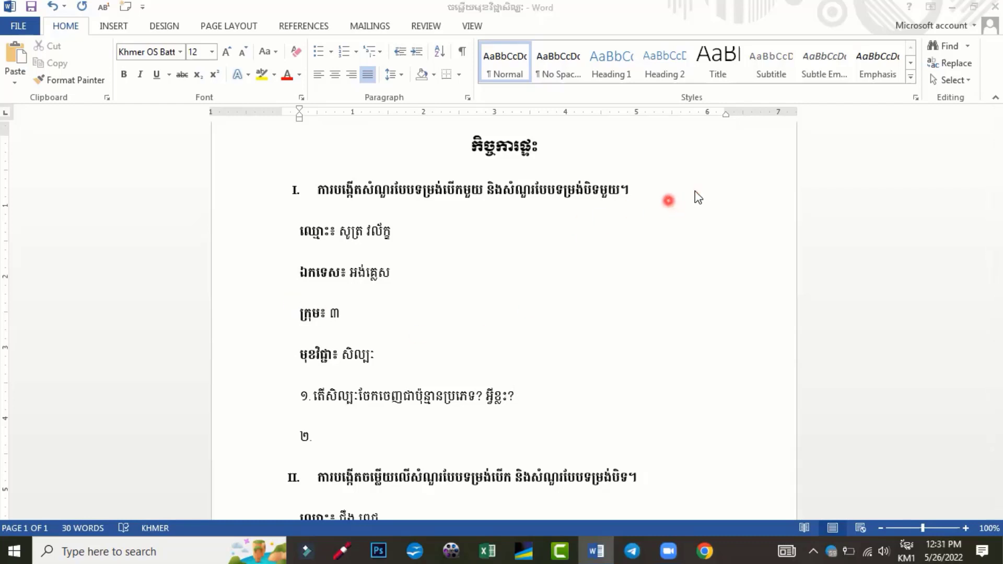
# Step: Type question ២ asking whether studying art is important, ending with ហេតុអ្វី?
pyautogui.click(335, 438)
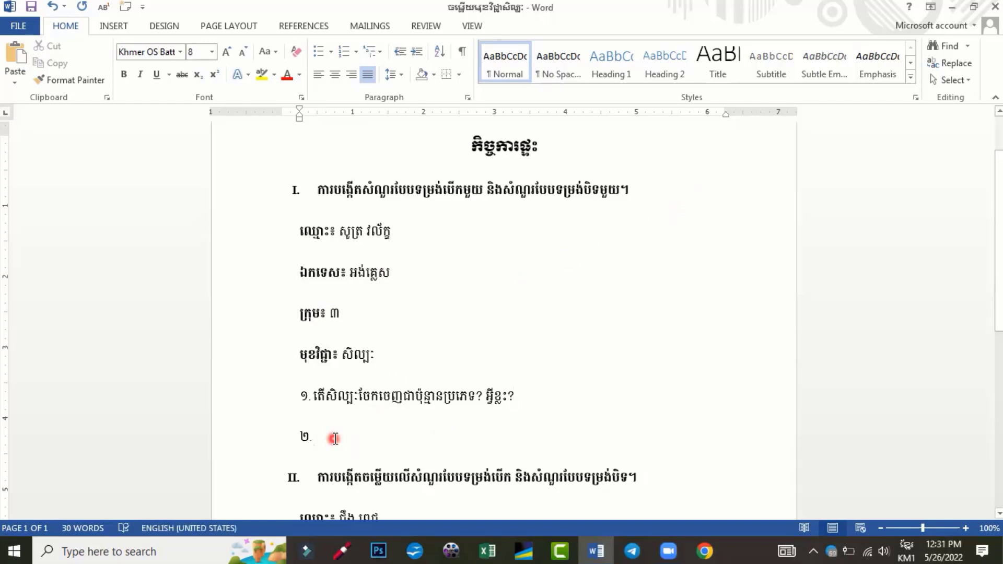
pyautogui.write('តើការសិ')
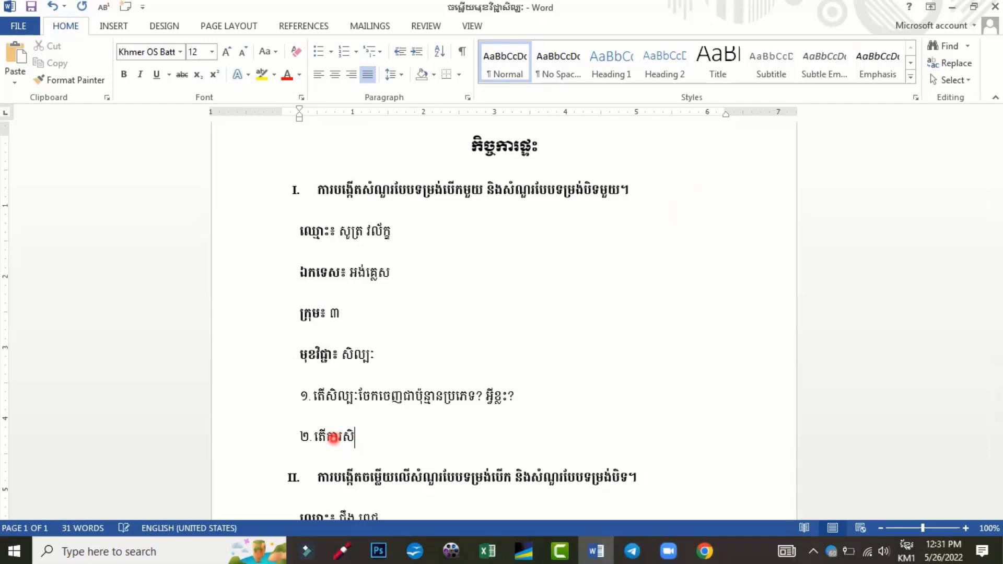
pyautogui.write('ក្សាសិល្ប')
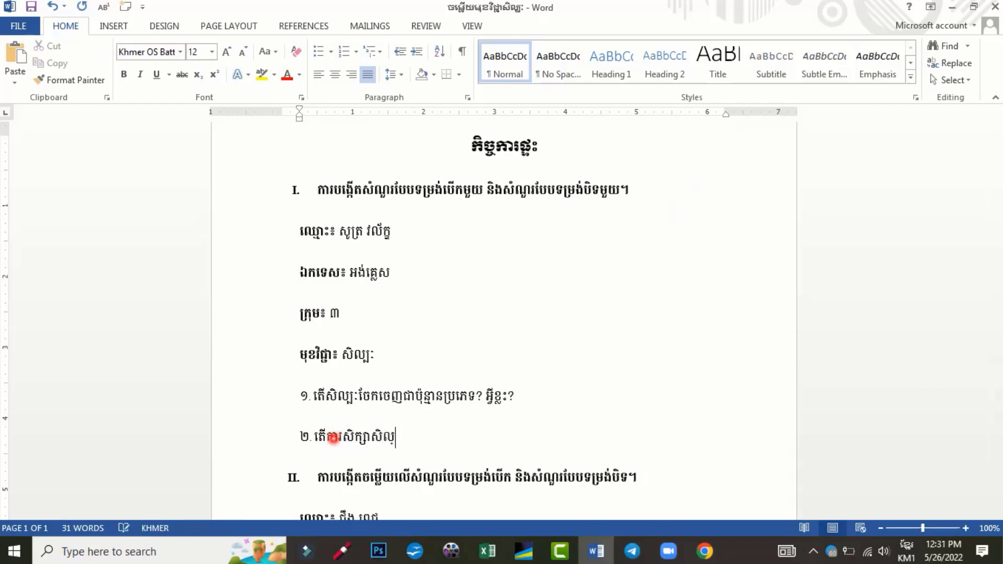
pyautogui.write('ៈ')
pyautogui.click(315, 393)
pyautogui.write('មានសារ')
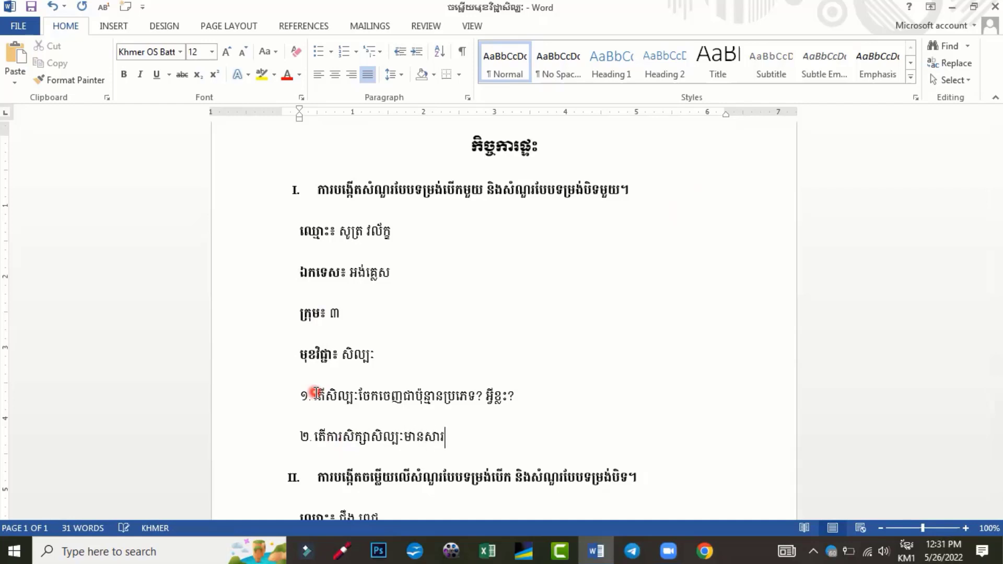
pyautogui.write('ៈសំខាន់')
pyautogui.write('ដែរ ឬ')
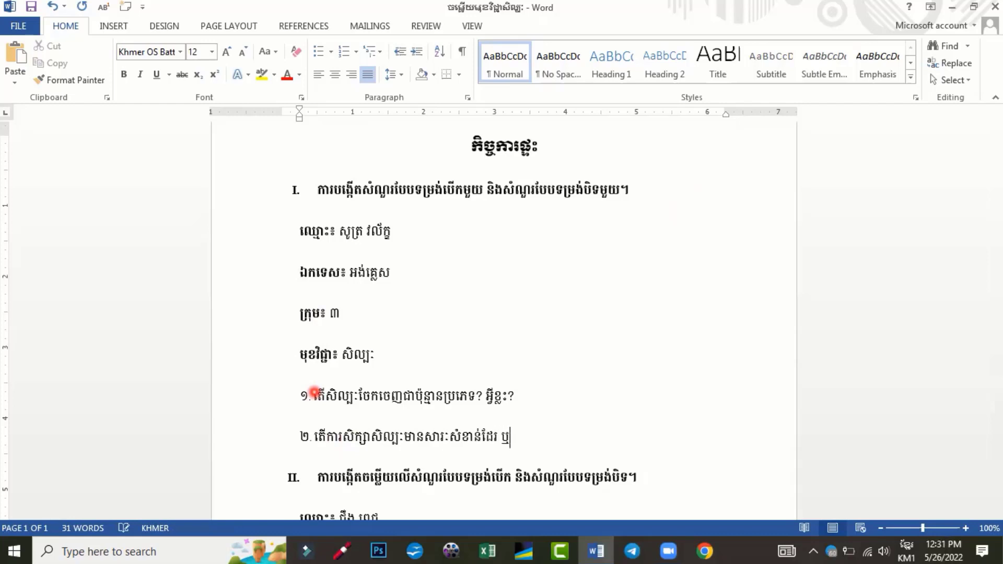
pyautogui.write('ទេ? ហេតុ')
pyautogui.write('អ្វី')
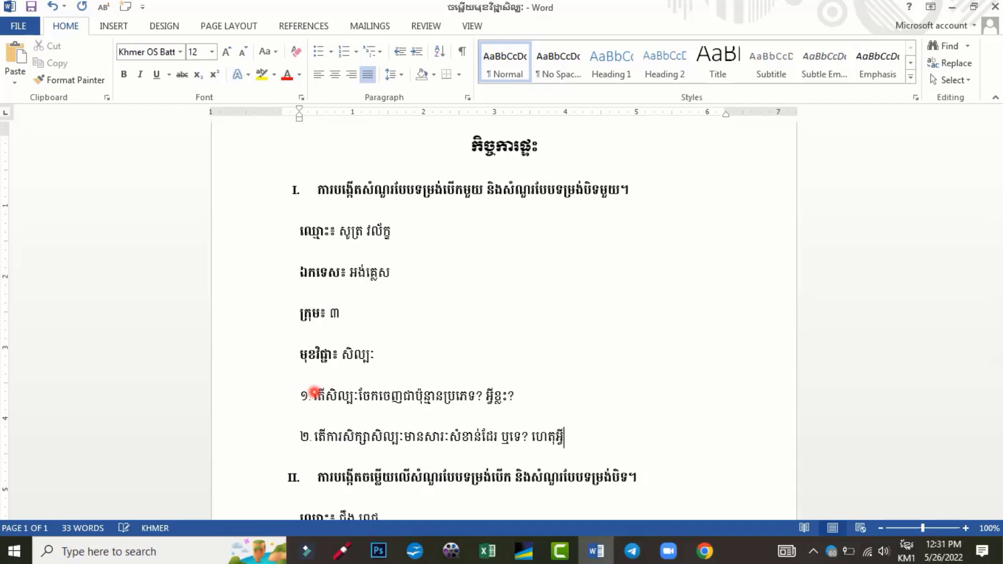
pyautogui.write('?')
pyautogui.click(4, 550)
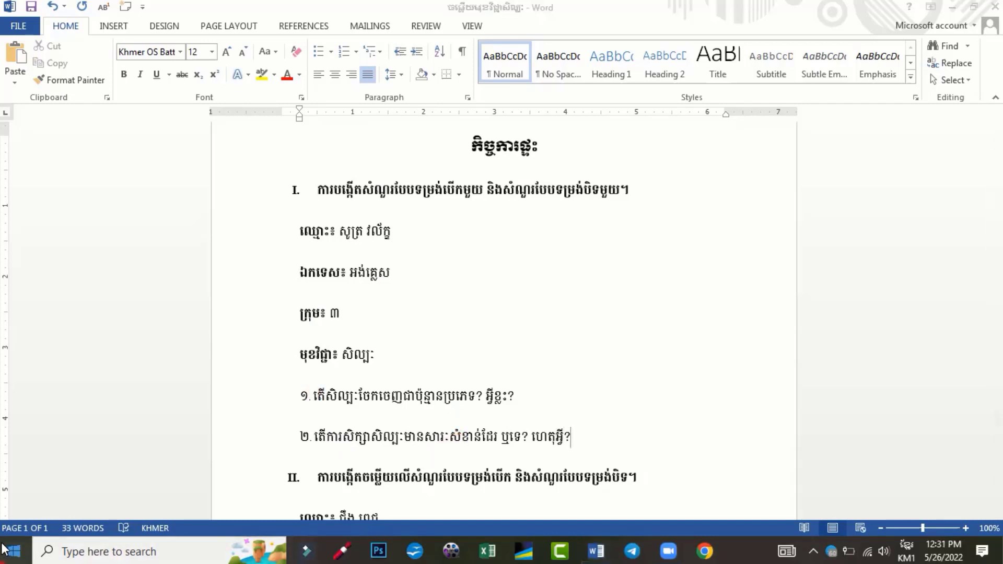
pyautogui.rightClick(4, 549)
pyautogui.click(626, 316)
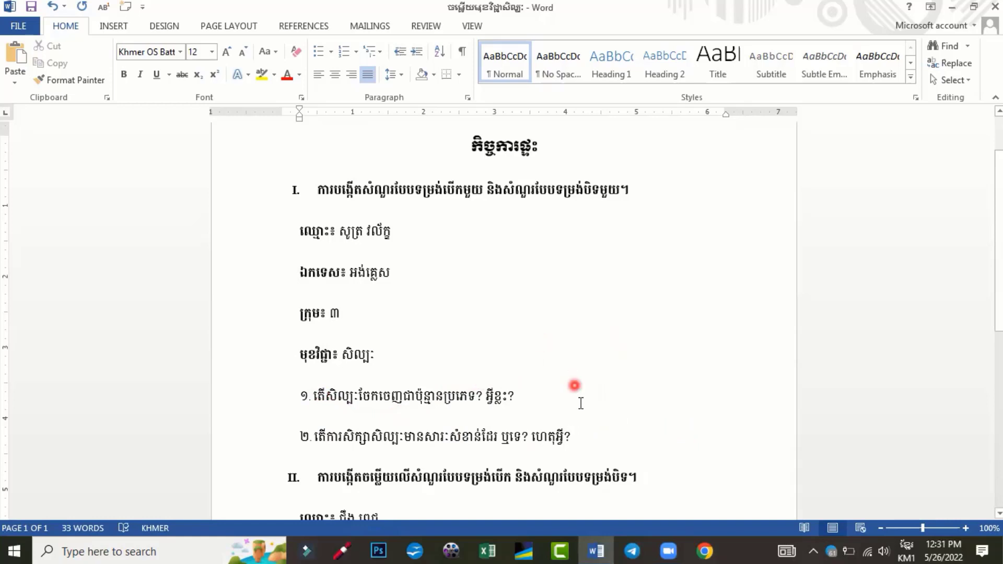
# Step: Justify both questions at font size 12 and begin the note (សំណួរបែបទ after question ១
pyautogui.moveTo(583, 441); pyautogui.dragTo(301, 395)
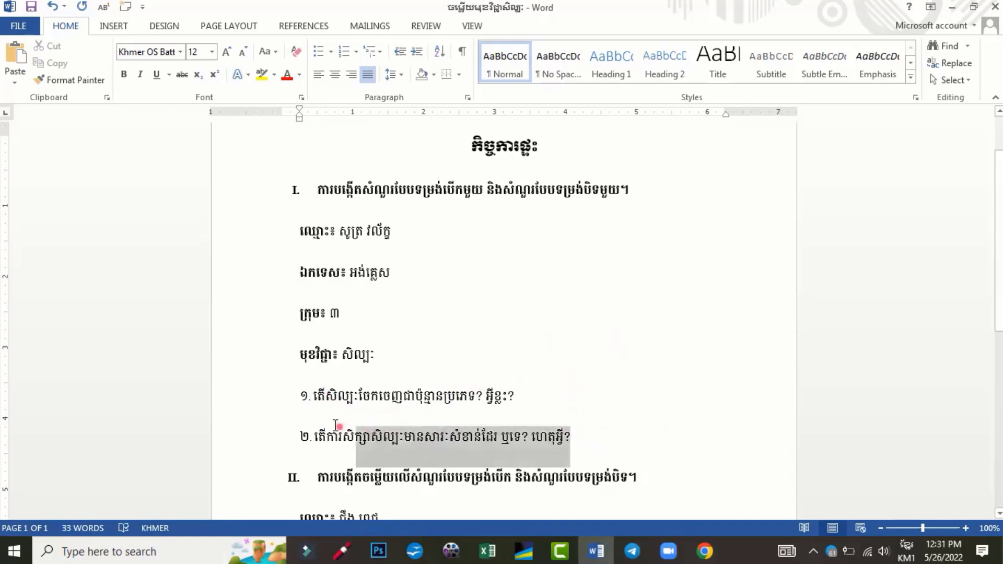
pyautogui.click(361, 77)
pyautogui.click(212, 52)
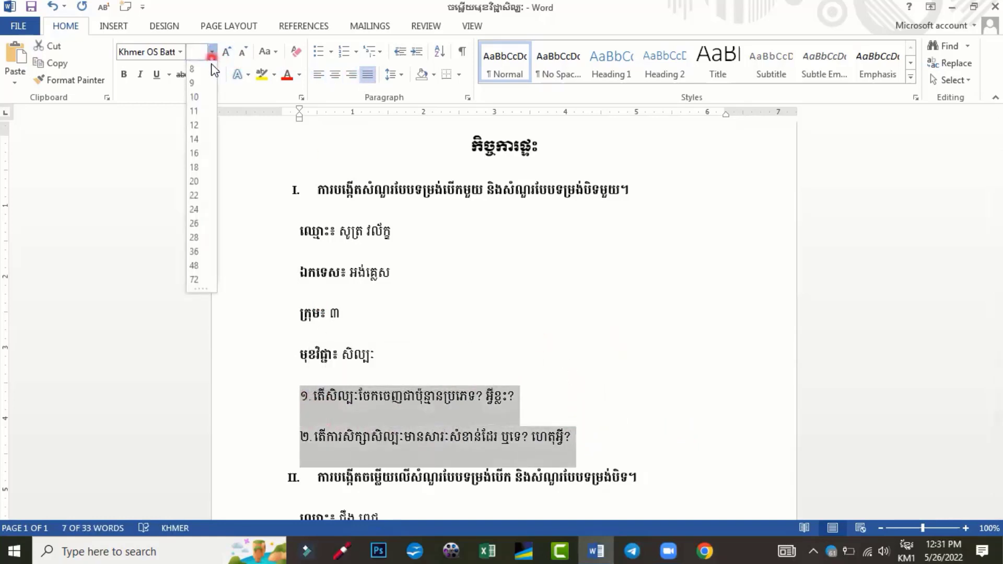
pyautogui.click(195, 125)
pyautogui.click(394, 75)
pyautogui.click(394, 78)
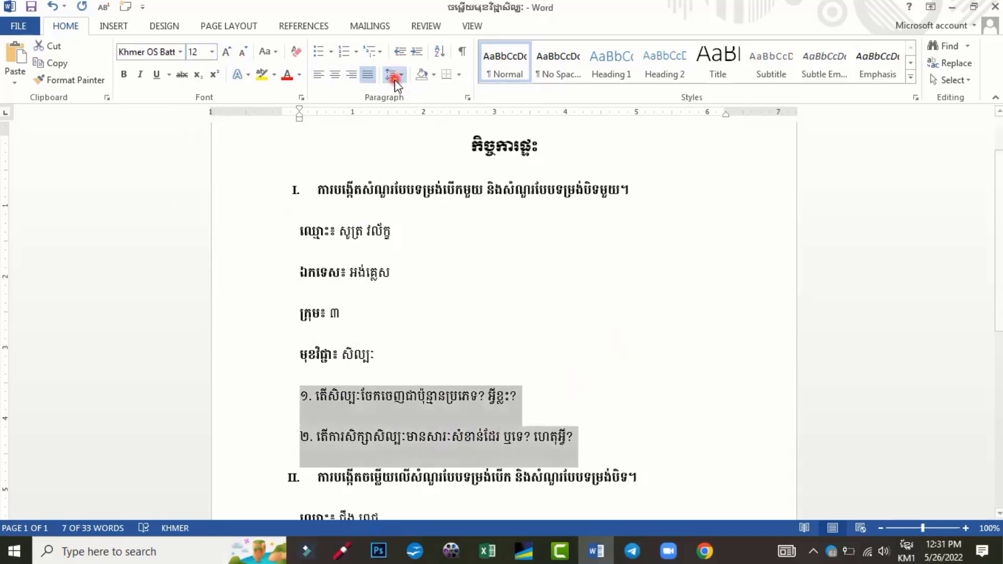
pyautogui.click(520, 387)
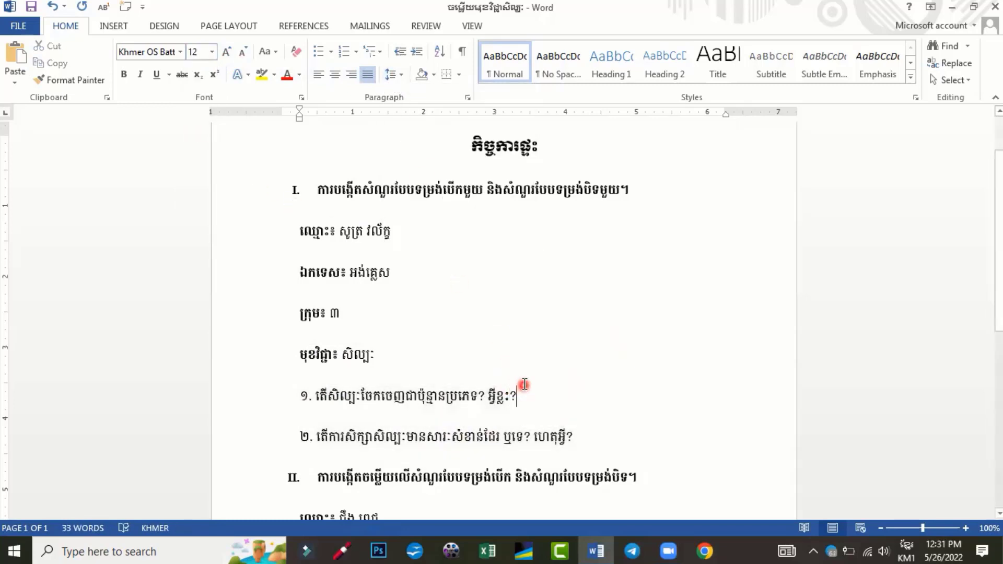
pyautogui.write('(')
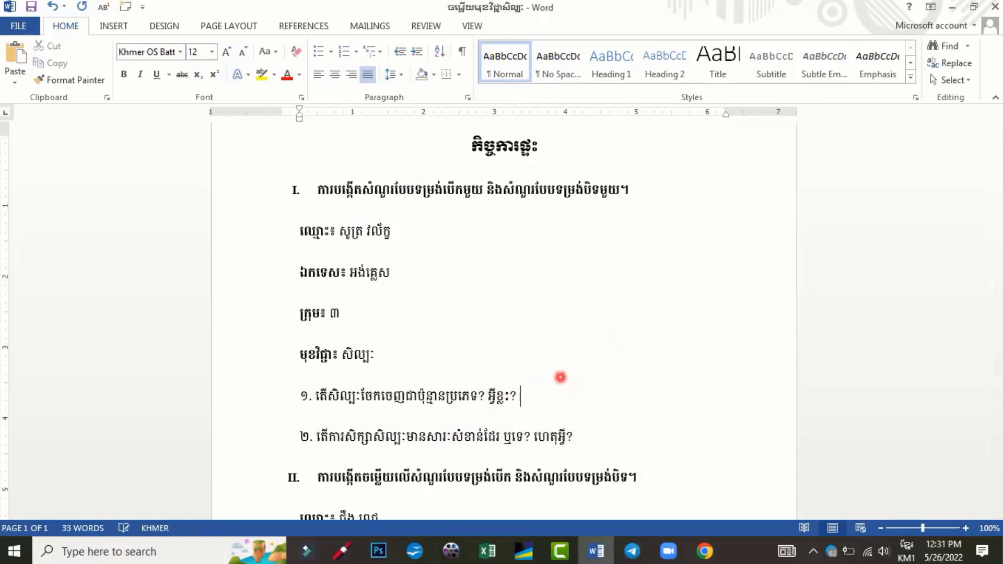
pyautogui.write('សំ')
pyautogui.write('ណួរ')
pyautogui.write('បែបទ')
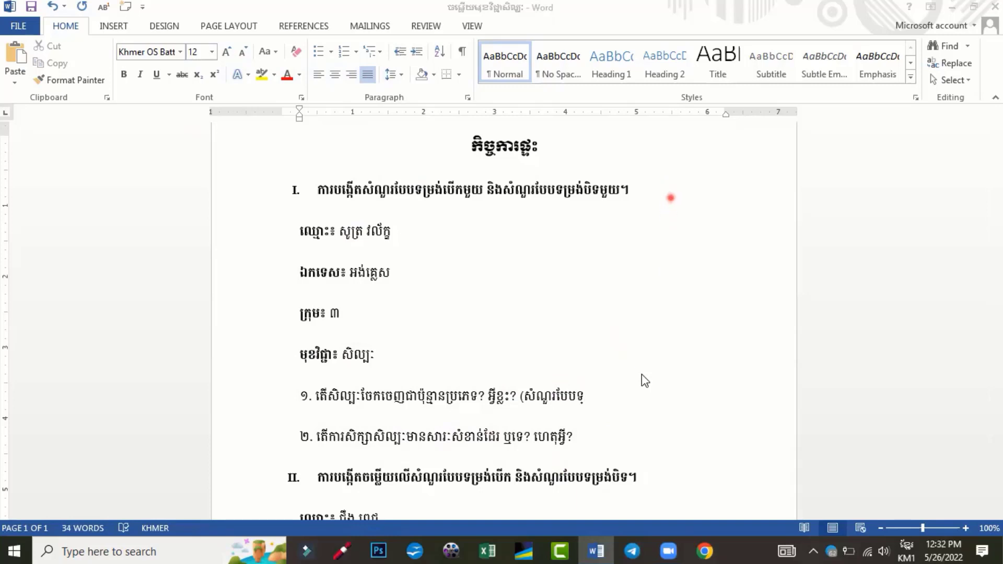
# Step: Finish the closed-form note on question ១, add an open-form note on ២, and italicize both notes
pyautogui.click(633, 359)
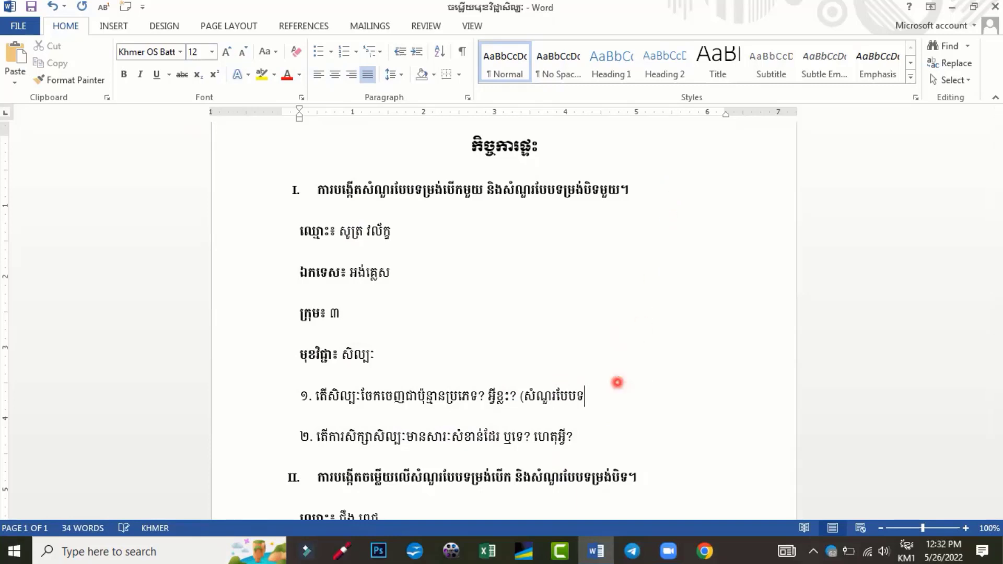
pyautogui.write('ម្រង់')
pyautogui.write('បិទ')
pyautogui.write(')')
pyautogui.write('(សំ')
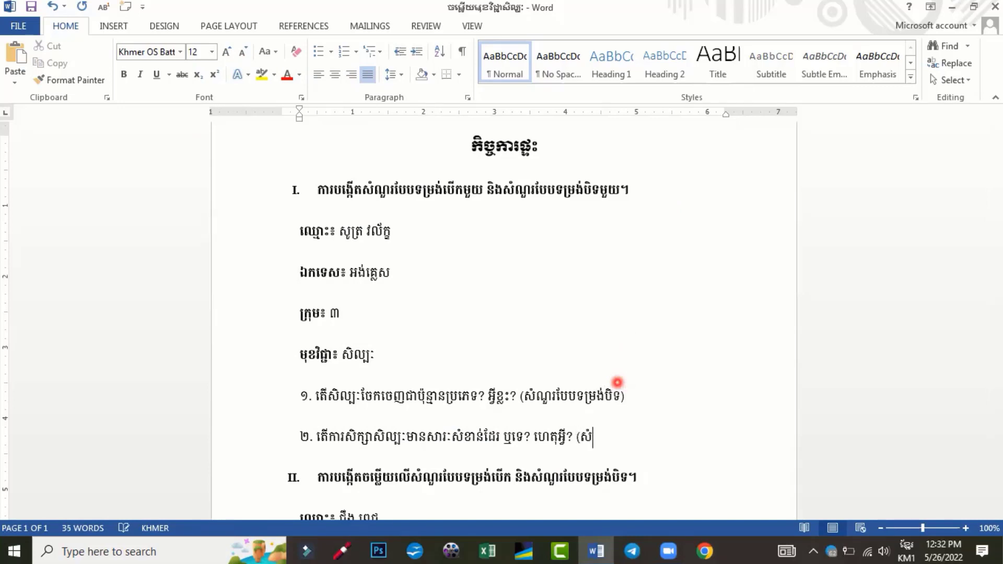
pyautogui.write('ណួរបែបទ')
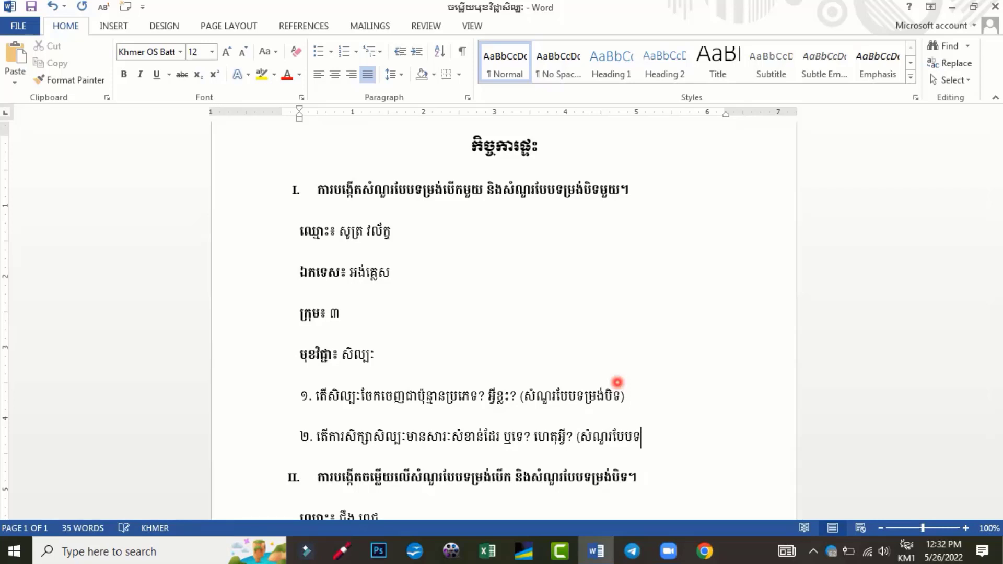
pyautogui.write('ម្រង់ប')
pyautogui.write('ើក')
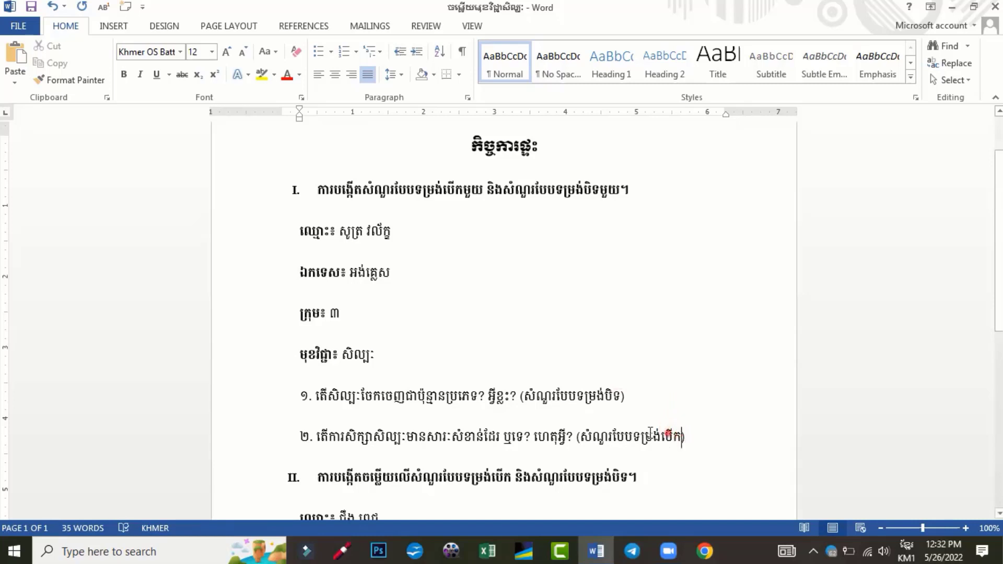
pyautogui.moveTo(682, 436); pyautogui.dragTo(581, 436)
pyautogui.click(609, 407)
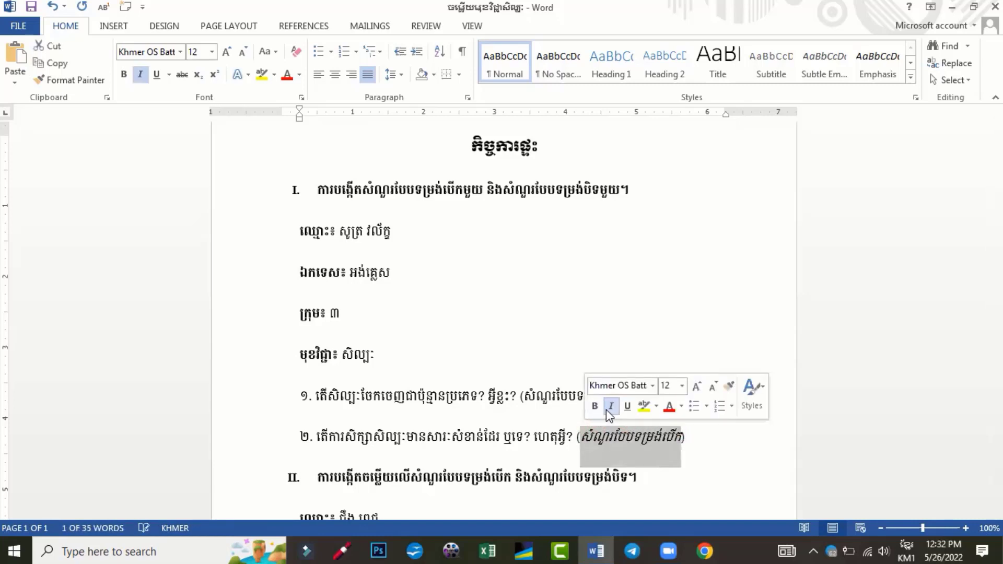
pyautogui.click(530, 403)
pyautogui.moveTo(525, 397); pyautogui.dragTo(618, 400)
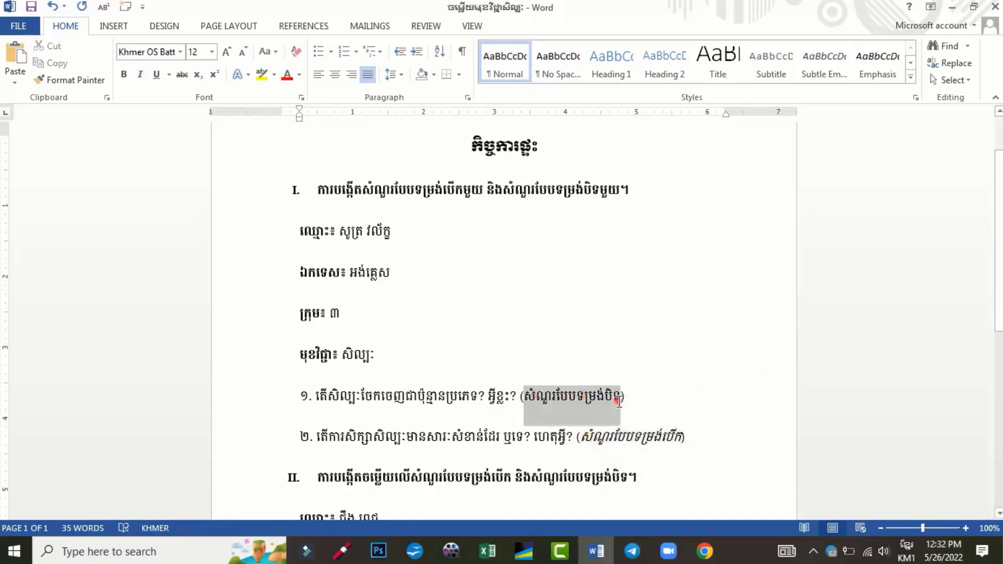
pyautogui.click(644, 377)
pyautogui.click(644, 420)
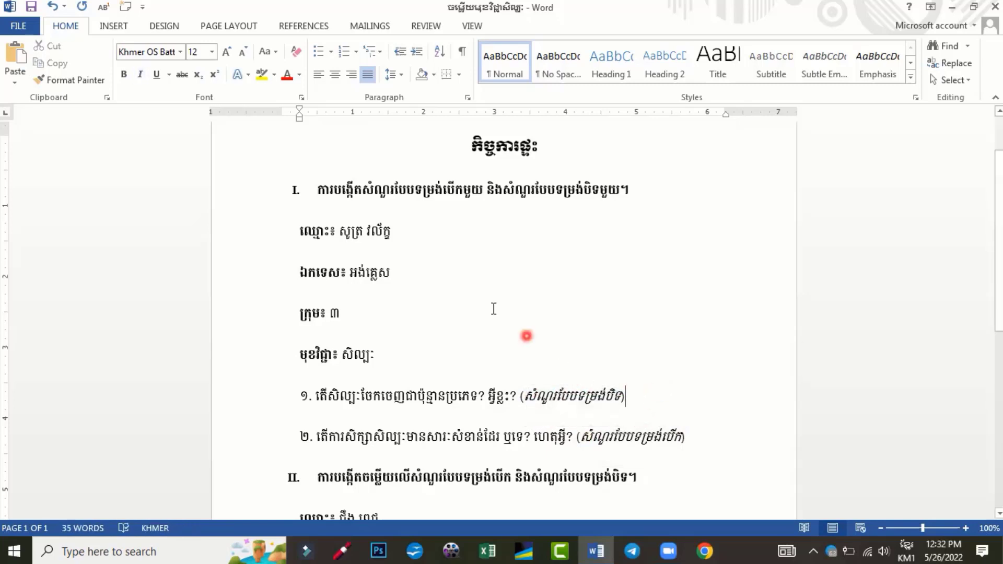
# Step: Replace section II's placeholder with numbered answer lines ១. and ២
pyautogui.scroll(-5, 566, 354)
pyautogui.scroll(-3, 568, 354)
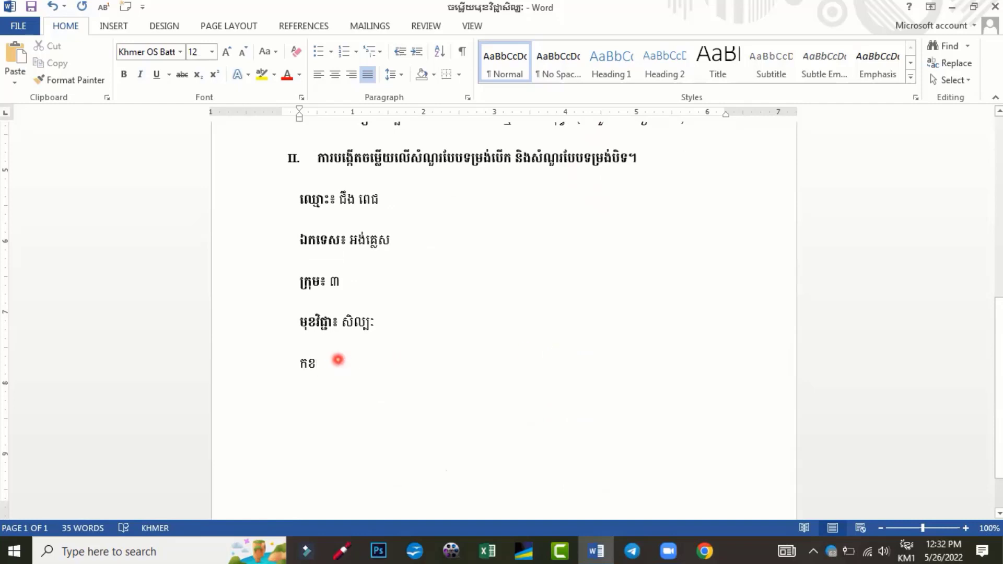
pyautogui.press('BackSpace')
pyautogui.press('BackSpace')
pyautogui.write('១')
pyautogui.press('Return')
pyautogui.write('២')
pyautogui.press('Return')
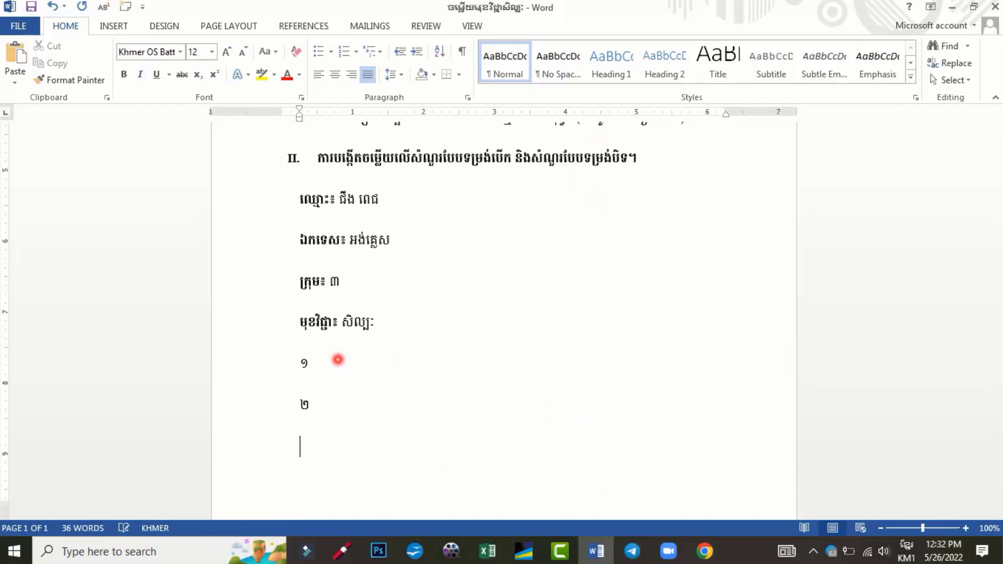
pyautogui.hotkey('alt', 'shift')
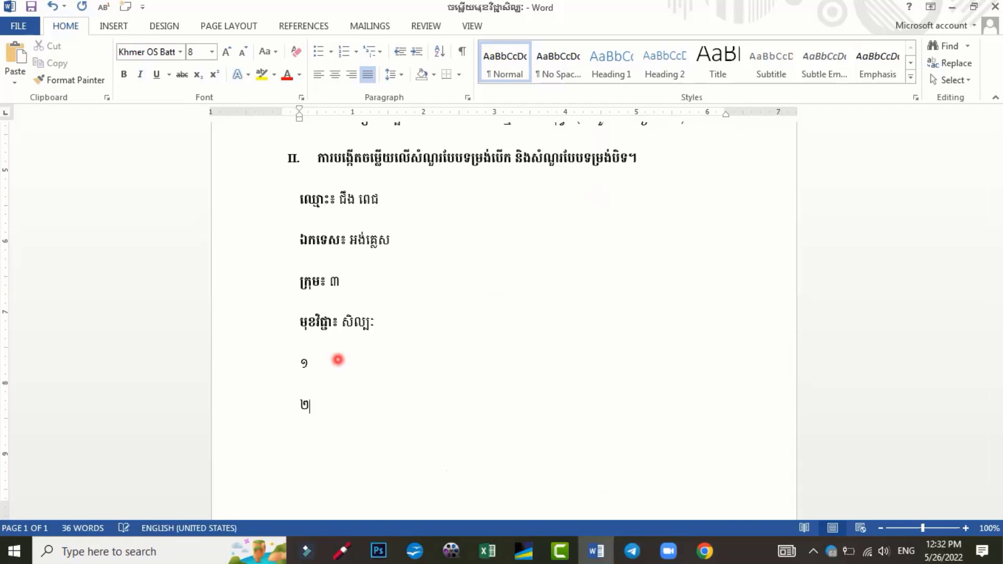
pyautogui.click(338, 360)
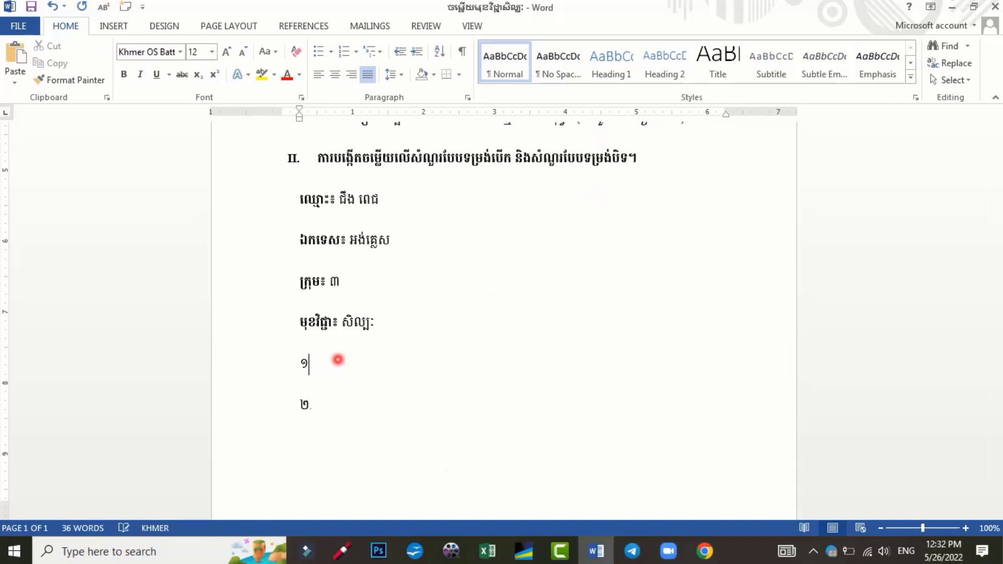
pyautogui.write('.')
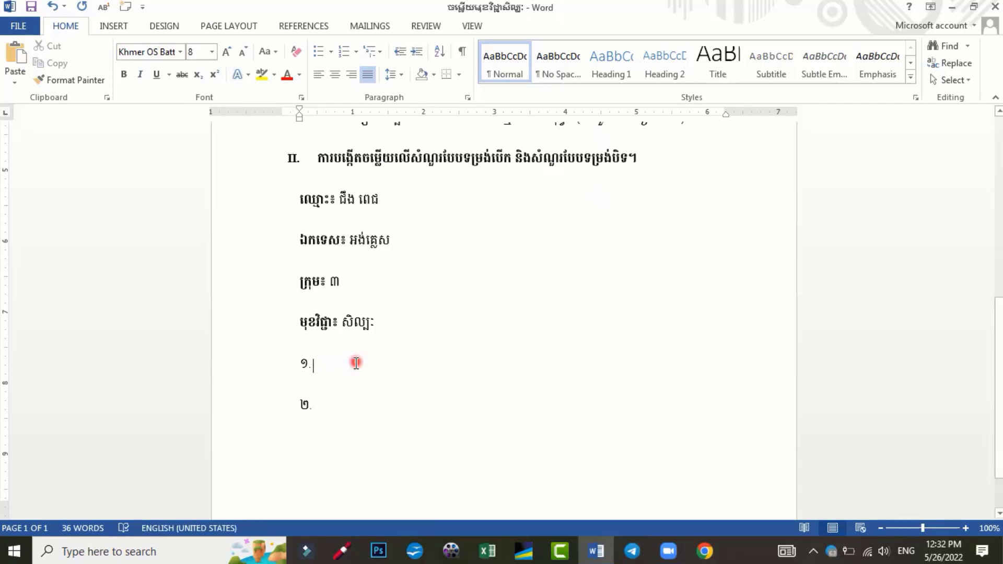
# Step: Begin answer ១ with សិល្បៈចែកចេញជា in Khmer
pyautogui.scroll(5, 354, 363)
pyautogui.scroll(-2, 383, 325)
pyautogui.scroll(-3, 383, 325)
pyautogui.scroll(3, 384, 328)
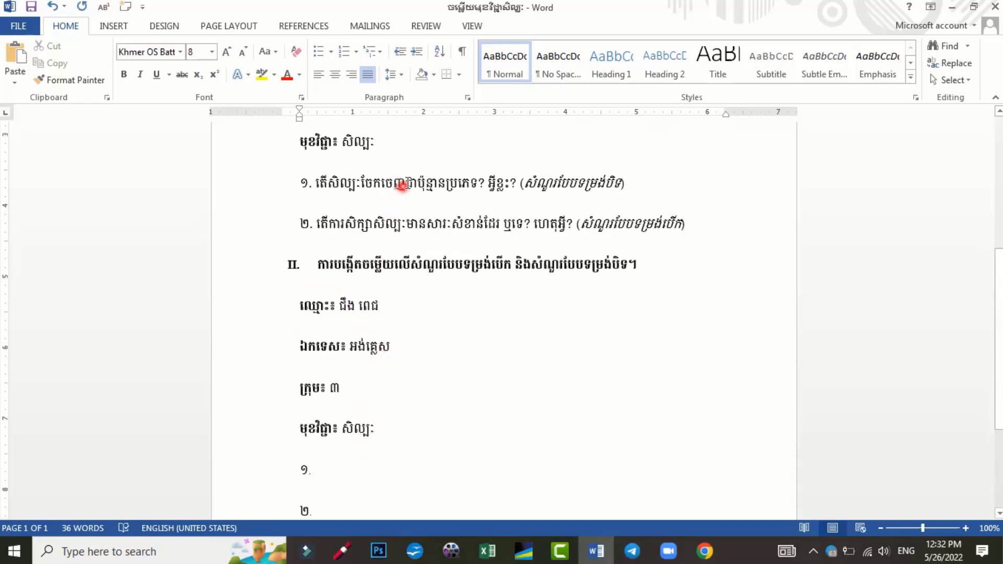
pyautogui.scroll(-2, 430, 299)
pyautogui.scroll(-2, 430, 299)
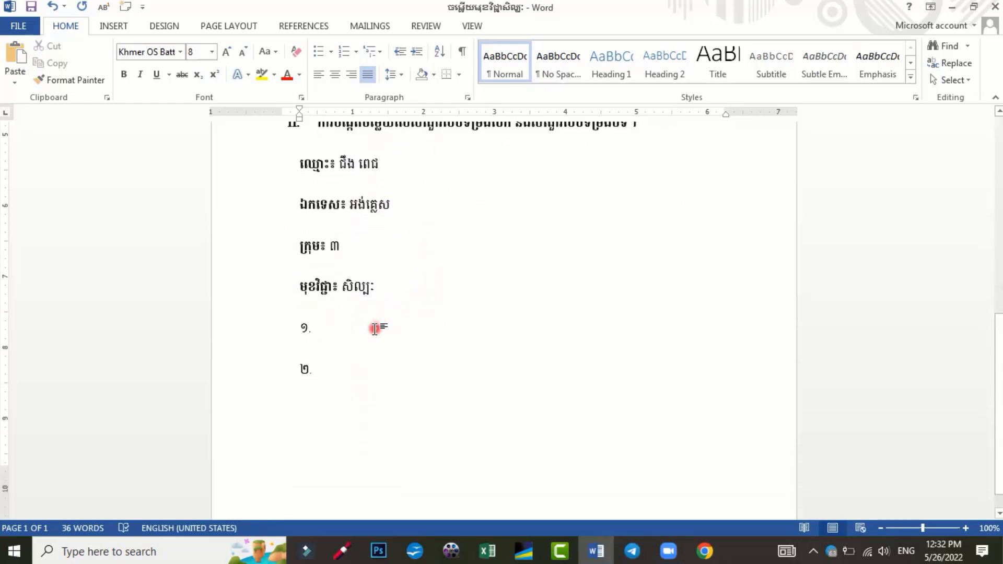
pyautogui.hotkey('alt', 'shift')
pyautogui.write('សិល្ប')
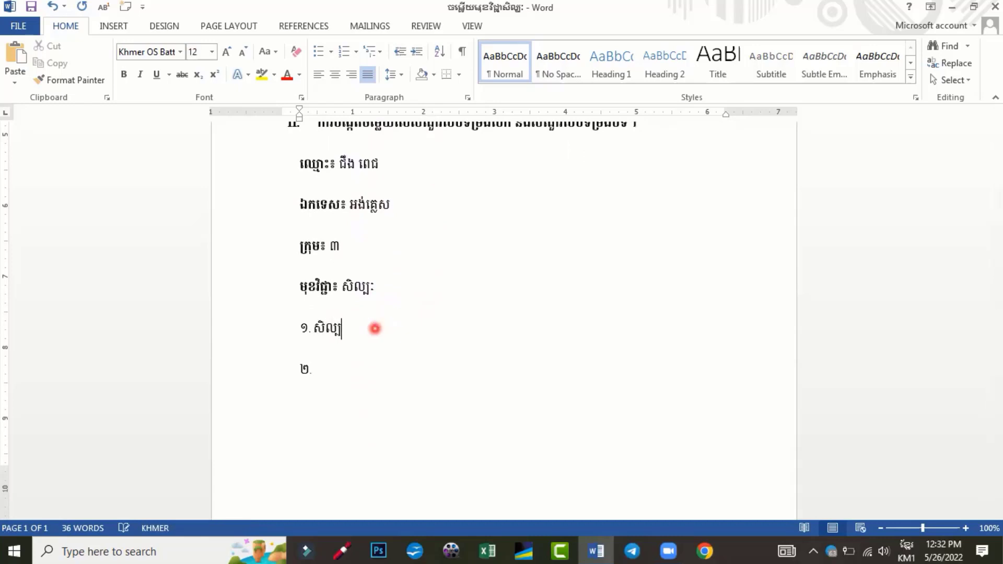
pyautogui.write('ៈ')
pyautogui.write('ចែកច')
pyautogui.write('េញជា')
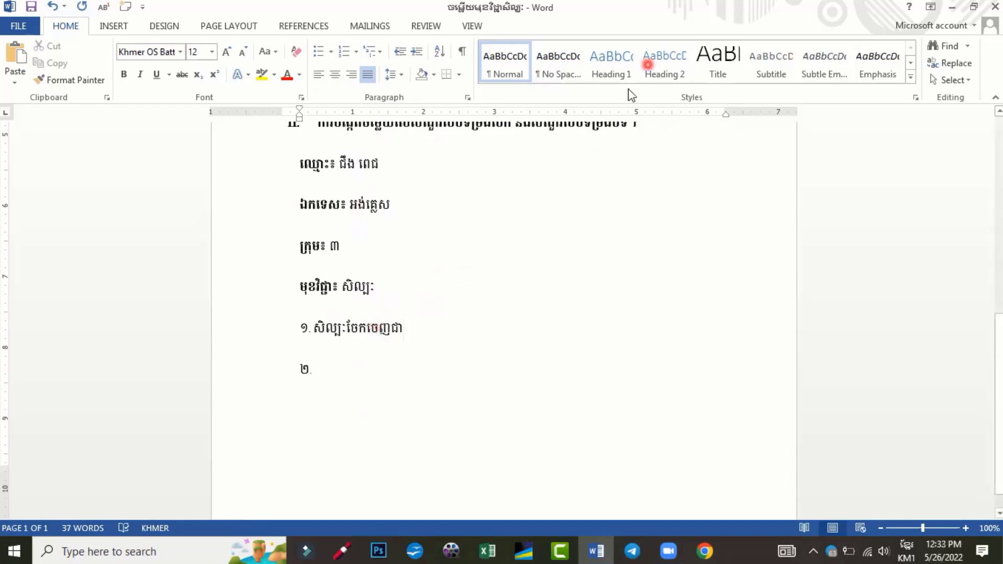
# Step: Continue answer ១ with ៣ ប្រភេទ and the three art types, ending with សិល្បៈទស្សនីយភាព
pyautogui.click(909, 6)
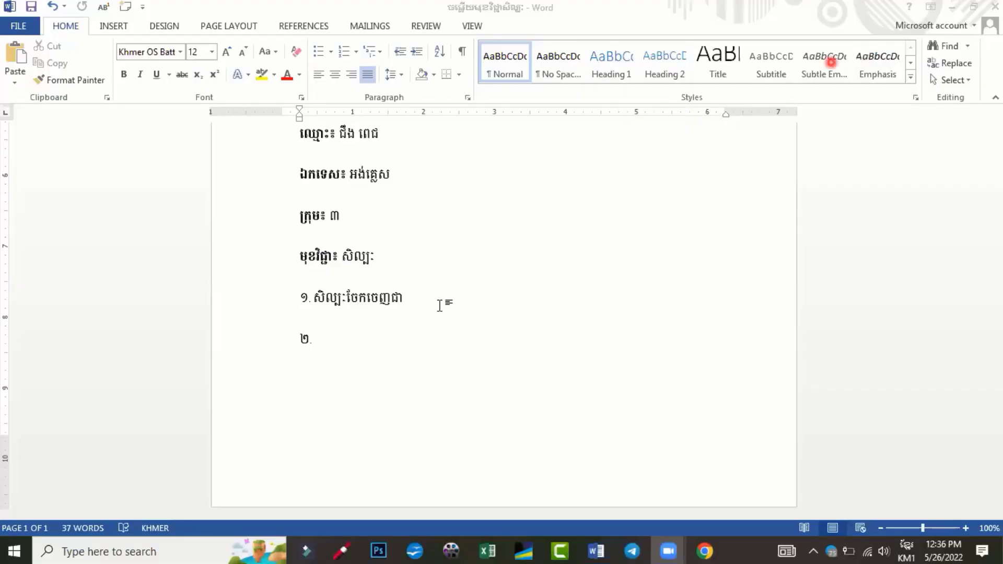
pyautogui.click(440, 305)
pyautogui.write('៣')
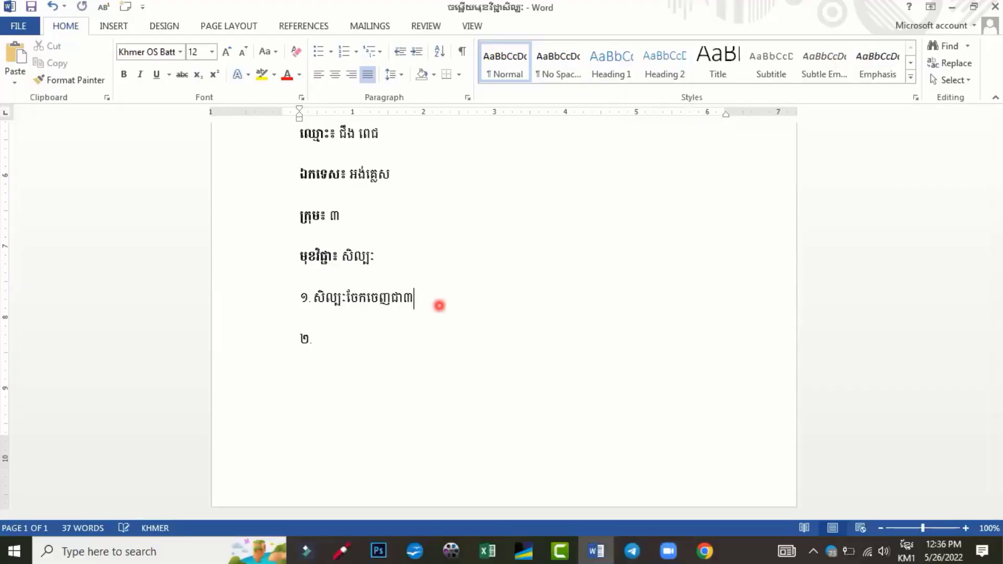
pyautogui.write(' (បី) ')
pyautogui.write('ប្រទេ')
pyautogui.write('ស')
pyautogui.press('BackSpace')
pyautogui.write('ទ')
pyautogui.press('BackSpace')
pyautogui.press('BackSpace')
pyautogui.press('BackSpace')
pyautogui.write('ភេទ')
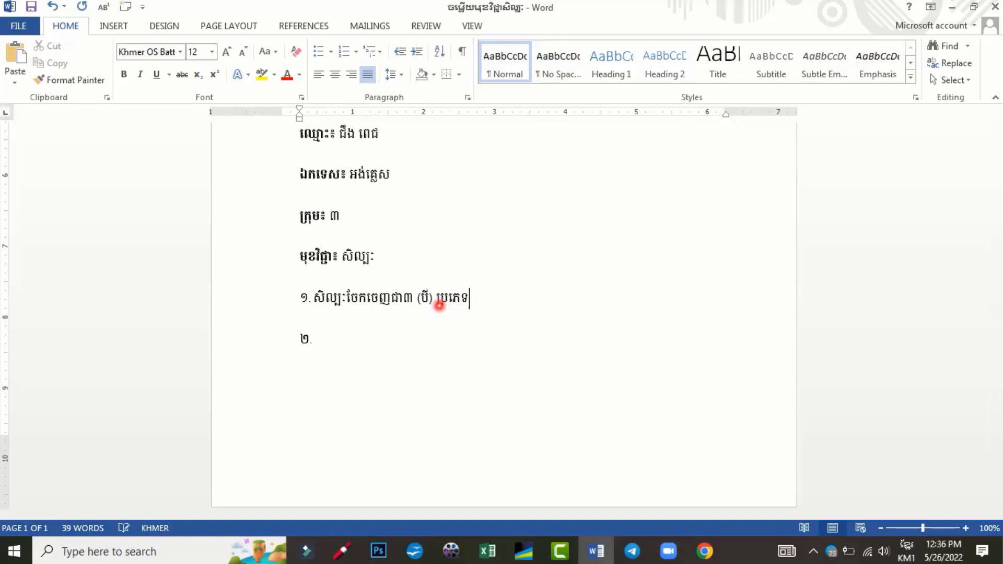
pyautogui.write('។ ')
pyautogui.write('សិ')
pyautogui.write('ល្បៈ')
pyautogui.write('ស')
pyautogui.write('ា')
pyautogui.write('កល')
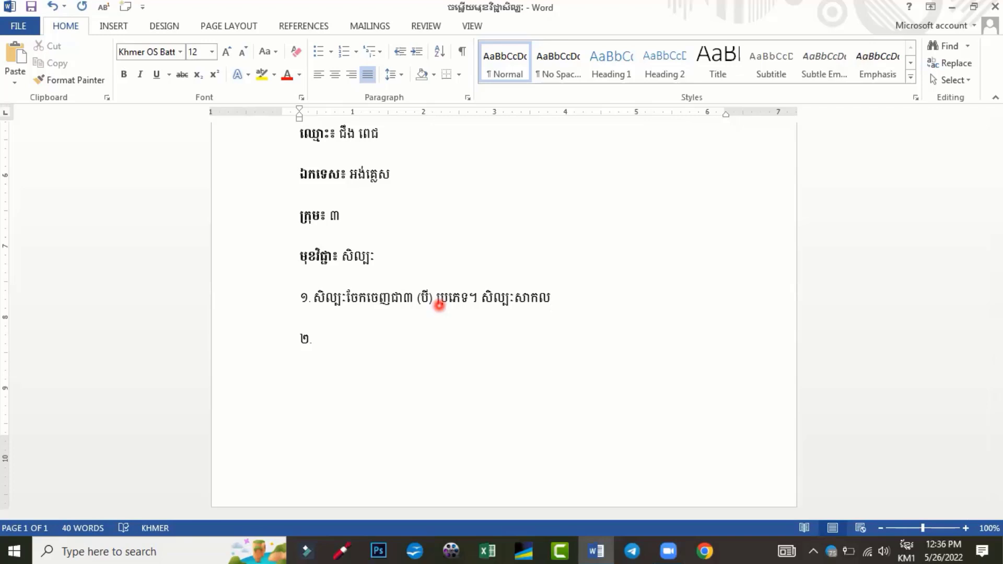
pyautogui.write('លោក')
pyautogui.write(' សិល្ប')
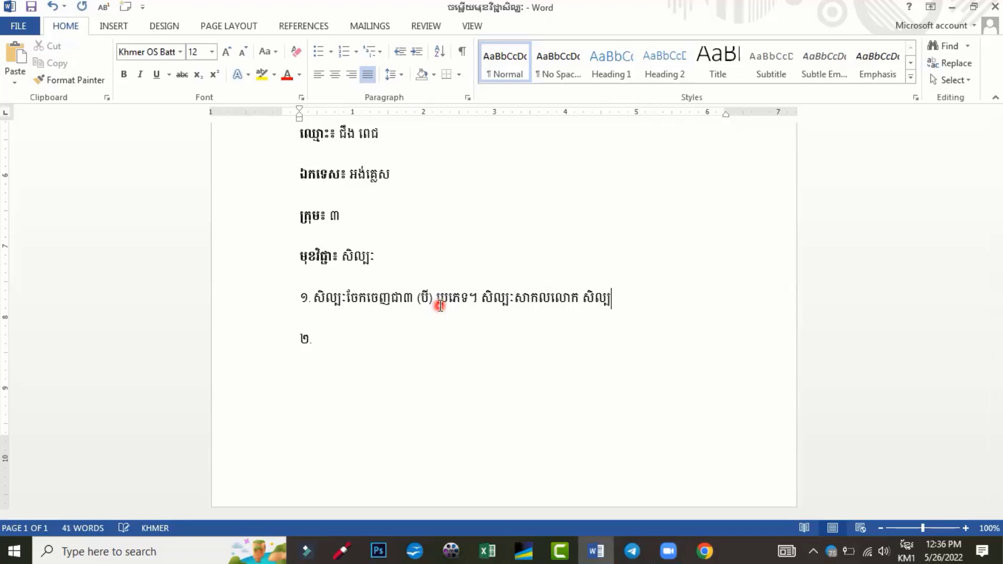
pyautogui.write('ៈខ្')
pyautogui.write('មែរ និ')
pyautogui.write('ងសិល្ប')
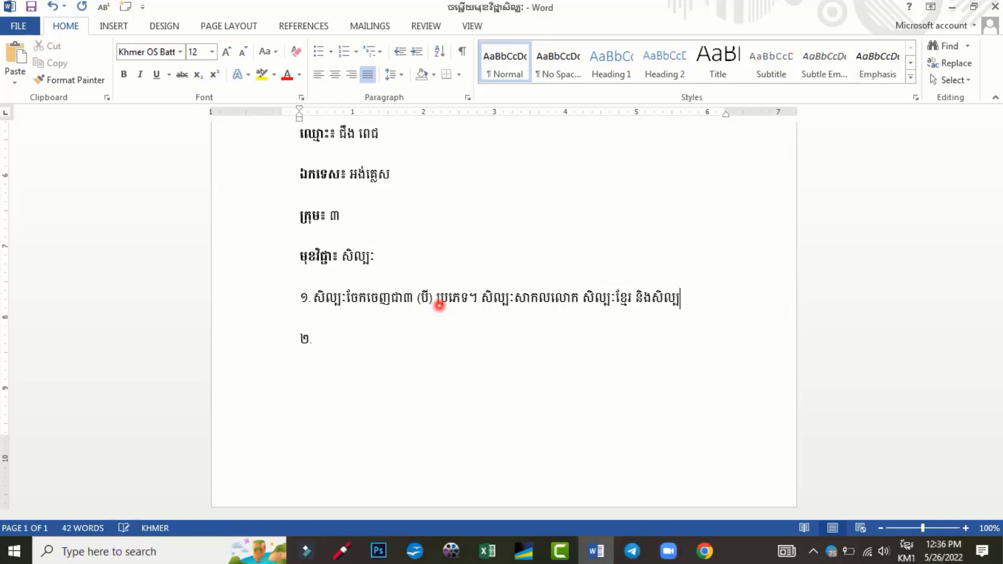
pyautogui.write('ៈទ')
pyautogui.write('ស្សនីយភ')
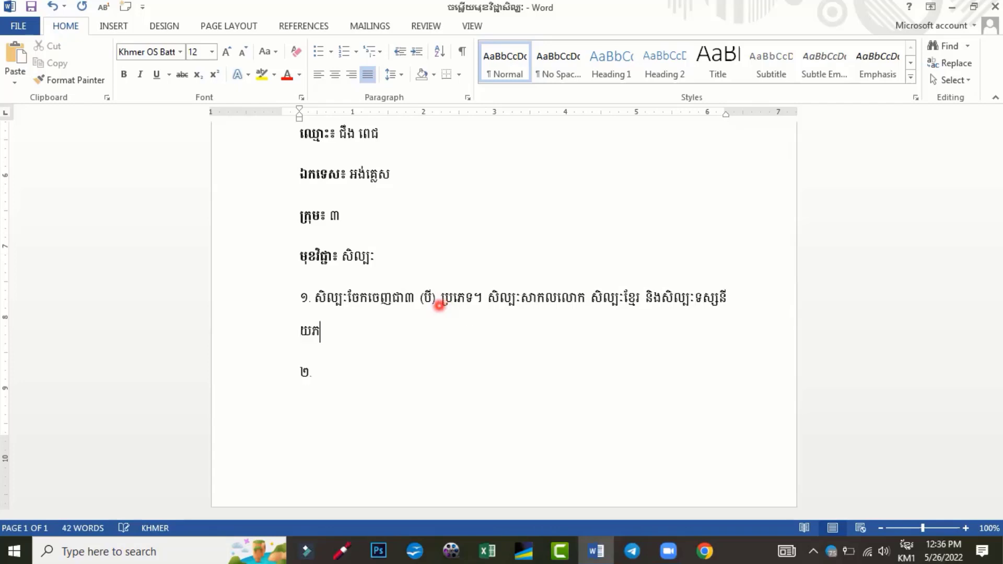
pyautogui.write('ាព')
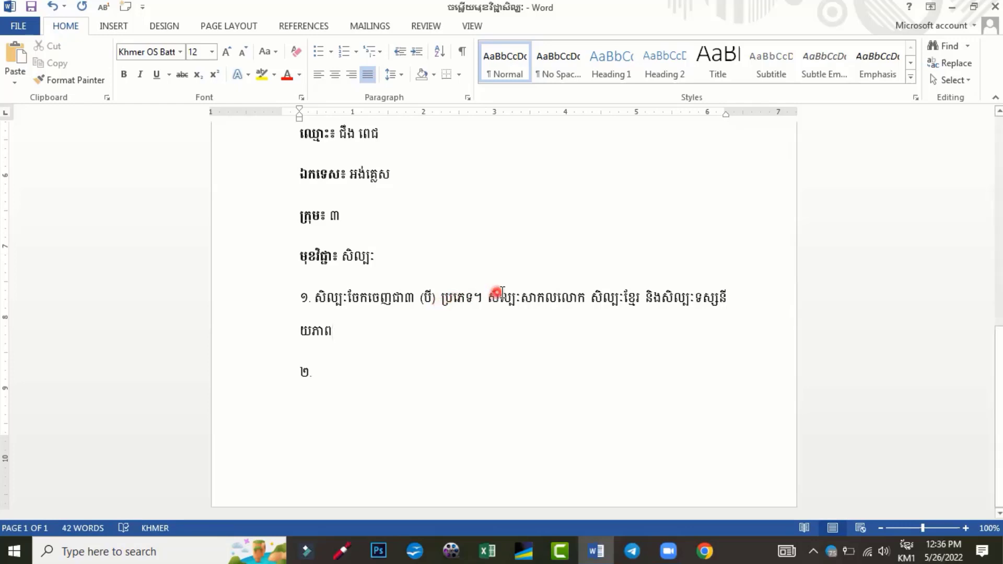
# Step: Clean up answer ១: remove (បី) and extra spaces, add ។ at the end, delete និង
pyautogui.click(437, 299)
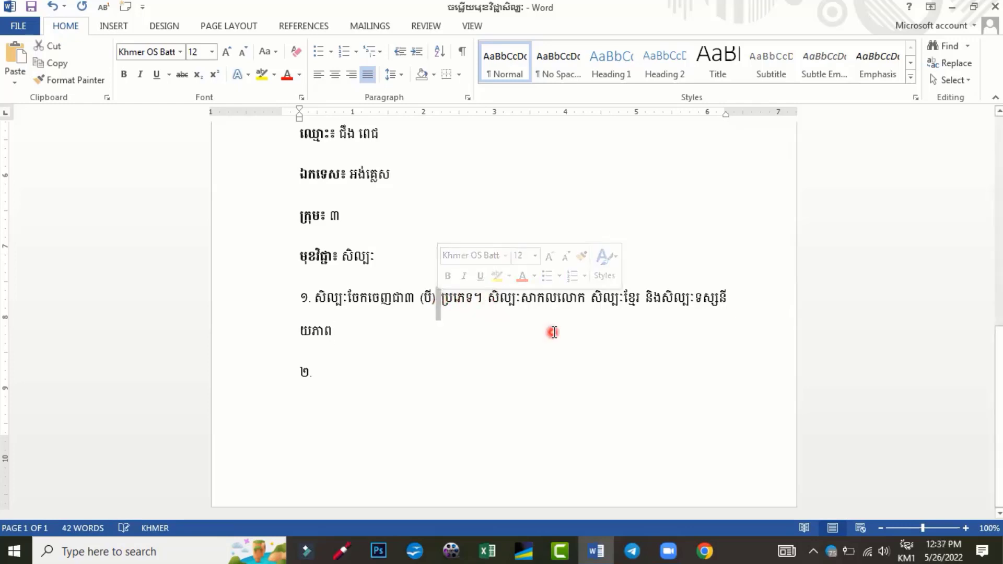
pyautogui.press('BackSpace')
pyautogui.press('BackSpace')
pyautogui.press('BackSpace')
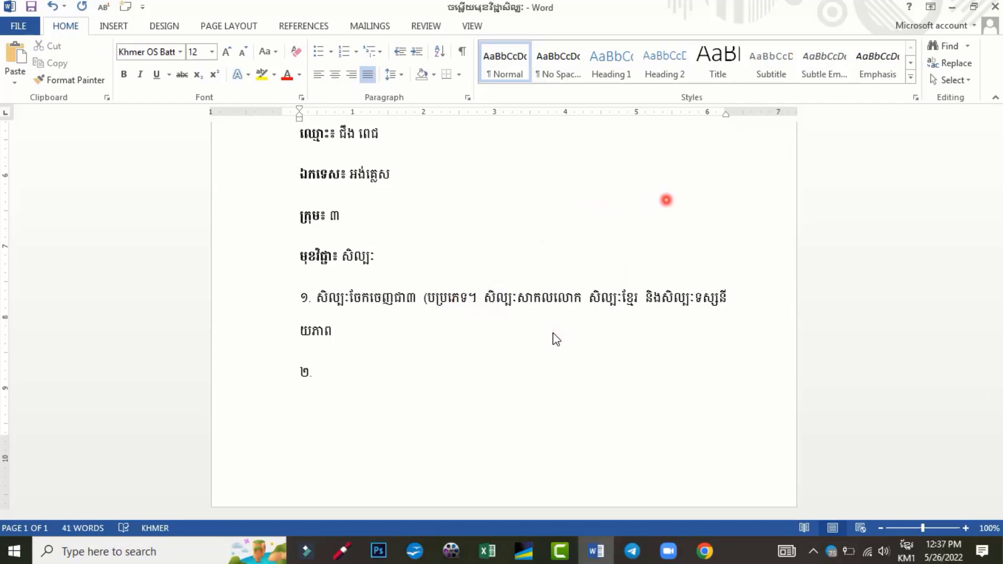
pyautogui.press('BackSpace')
pyautogui.press('BackSpace')
pyautogui.press('BackSpace')
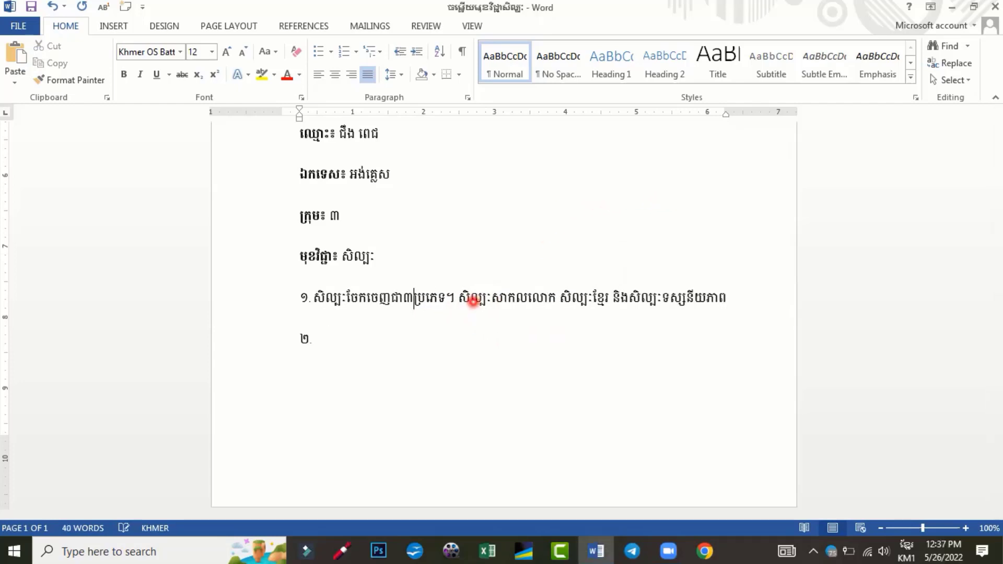
pyautogui.press('Left')
pyautogui.press('Right')
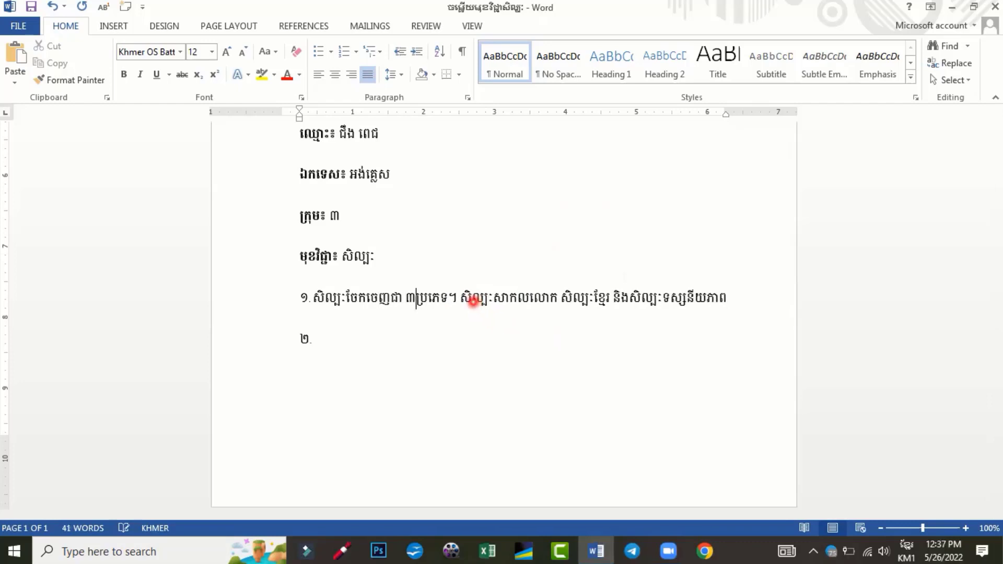
pyautogui.press('BackSpace')
pyautogui.click(765, 296)
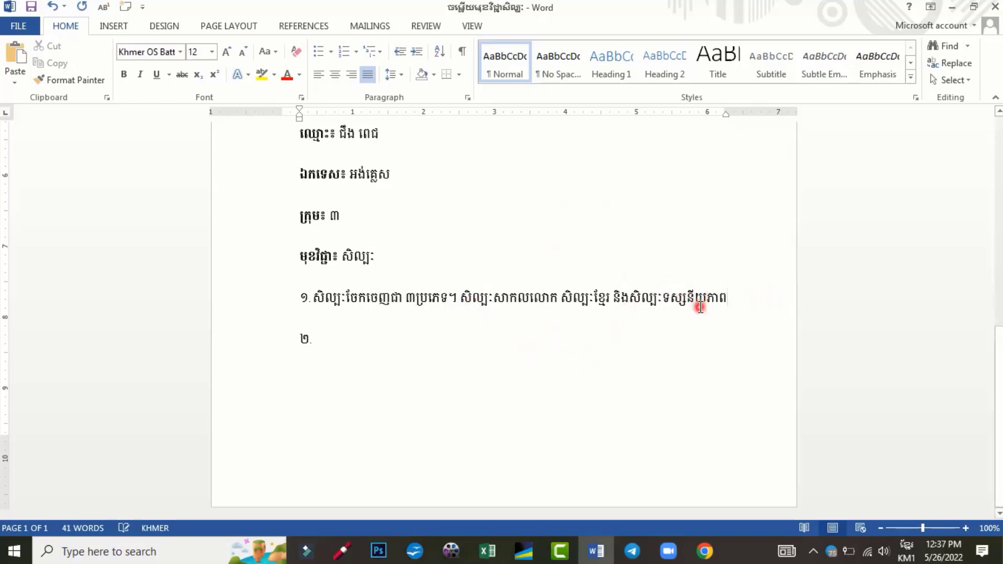
pyautogui.write('។')
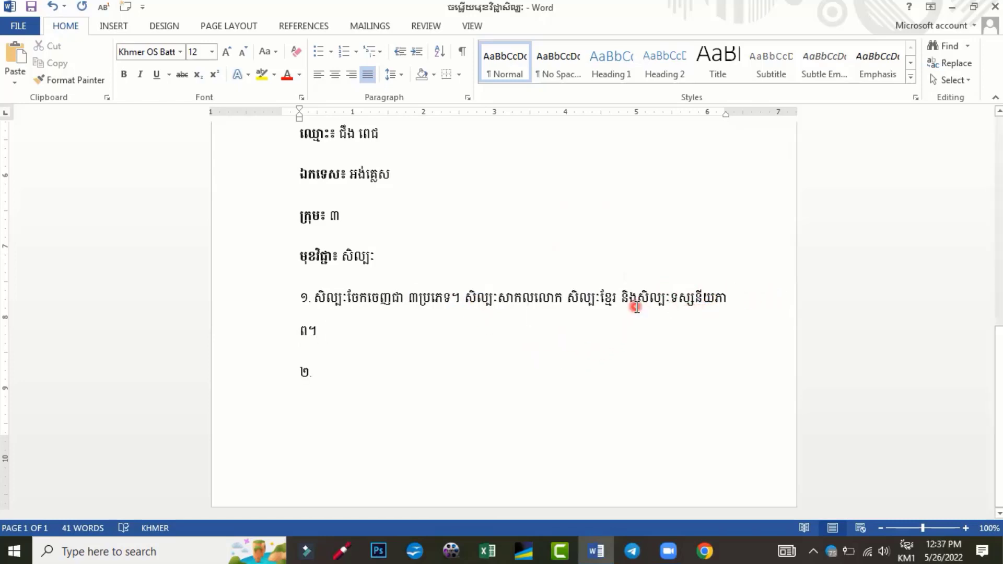
pyautogui.click(637, 300)
pyautogui.press('BackSpace')
pyautogui.press('BackSpace')
pyautogui.press('BackSpace')
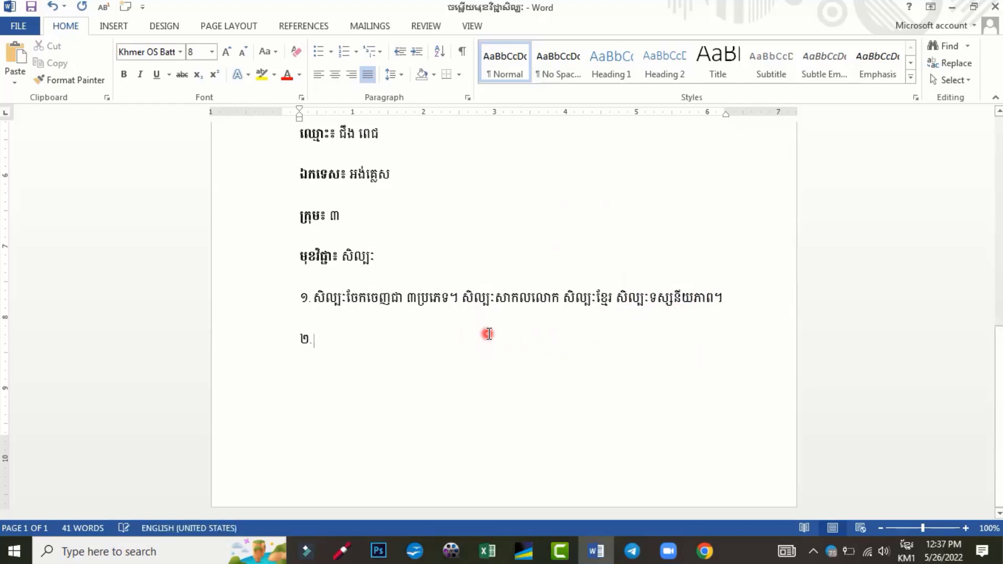
# Step: Type answer ២ saying studying art is truly important for all people, especially ..
pyautogui.scroll(3, 490, 324)
pyautogui.scroll(3, 490, 325)
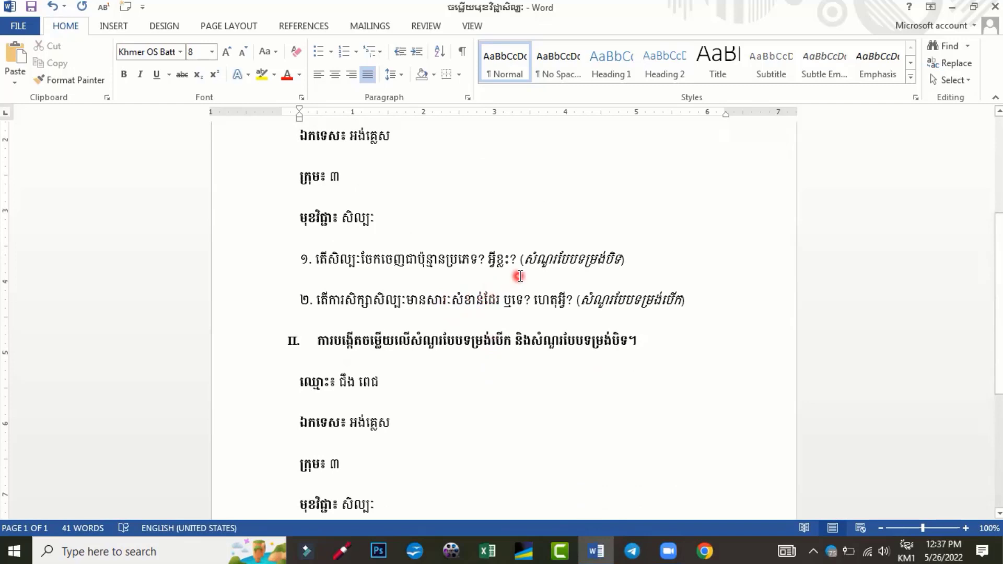
pyautogui.scroll(-3, 520, 276)
pyautogui.scroll(-3, 522, 274)
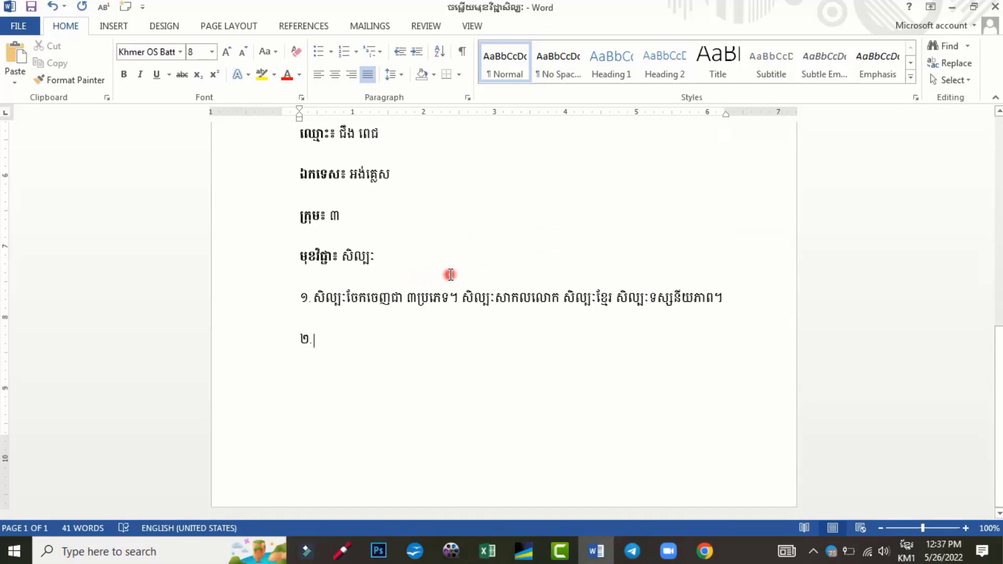
pyautogui.scroll(1, 450, 271)
pyautogui.scroll(2, 453, 270)
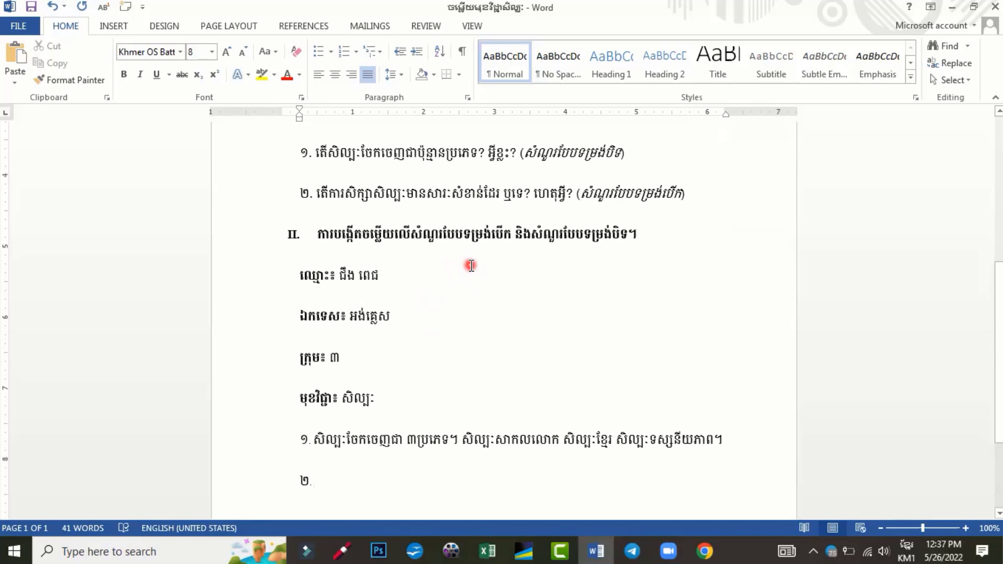
pyautogui.scroll(-3, 473, 266)
pyautogui.scroll(-1, 444, 303)
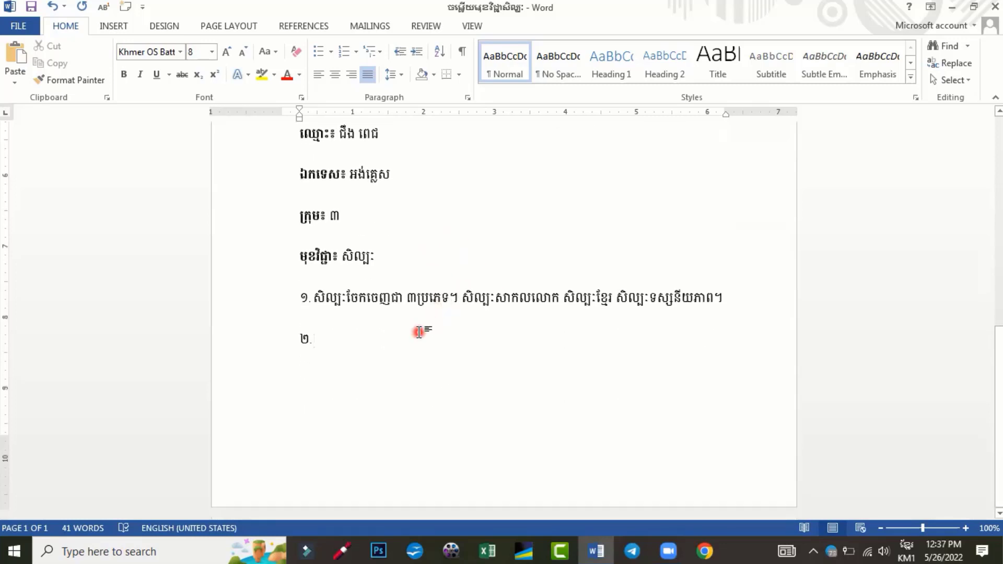
pyautogui.write('ការសិ')
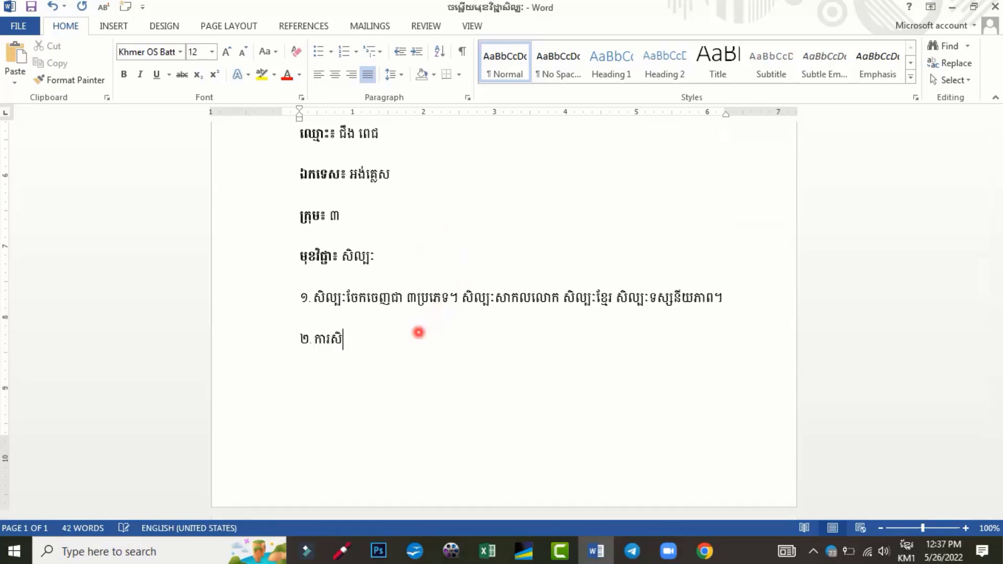
pyautogui.write('ក្សាពី')
pyautogui.write('សិល្បៈ')
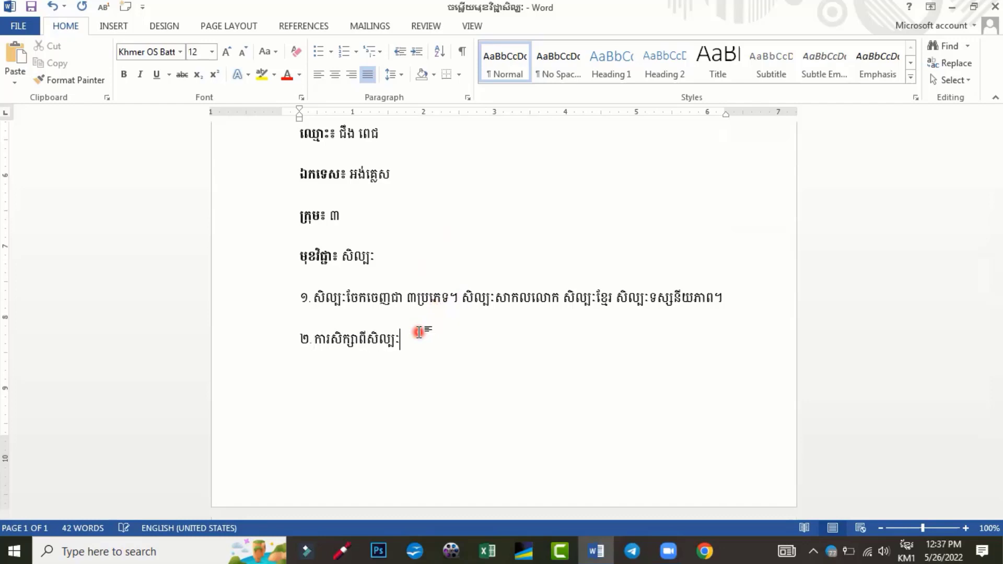
pyautogui.write('បិត')
pyautogui.press('BackSpace')
pyautogui.press('BackSpace')
pyautogui.press('BackSpace')
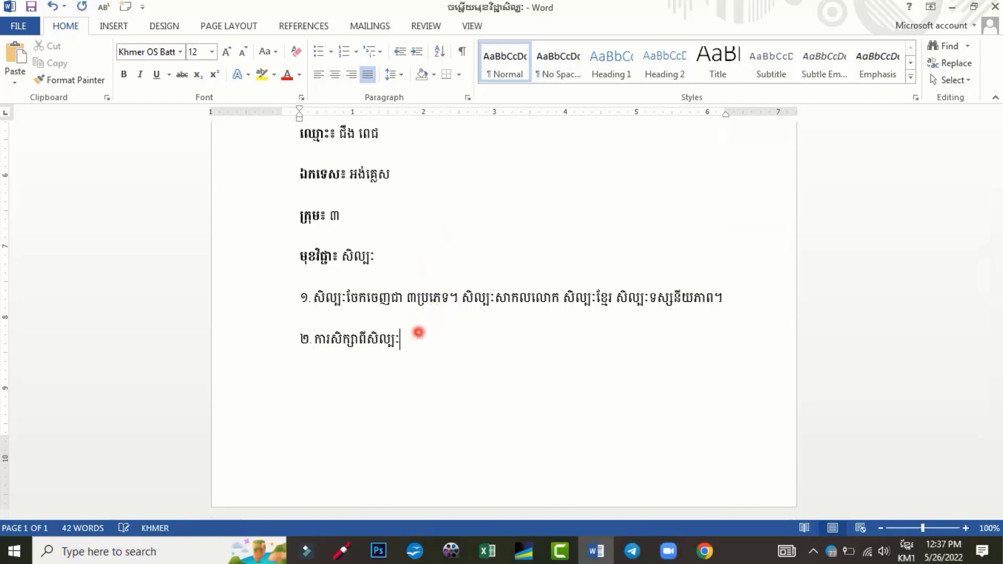
pyautogui.write('ពិតជាមាន')
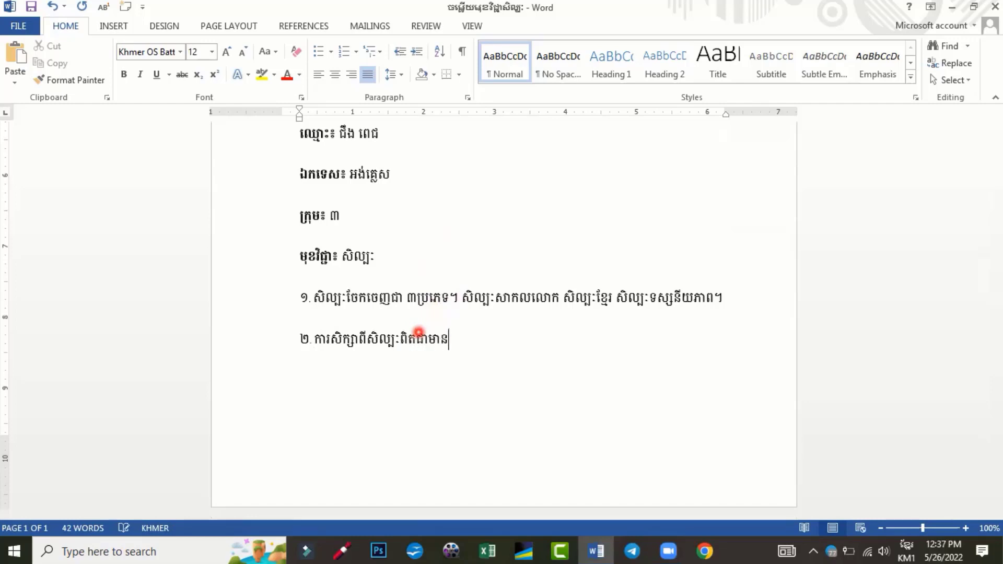
pyautogui.write('សារៈសំ')
pyautogui.write('ខាន់សម្រ')
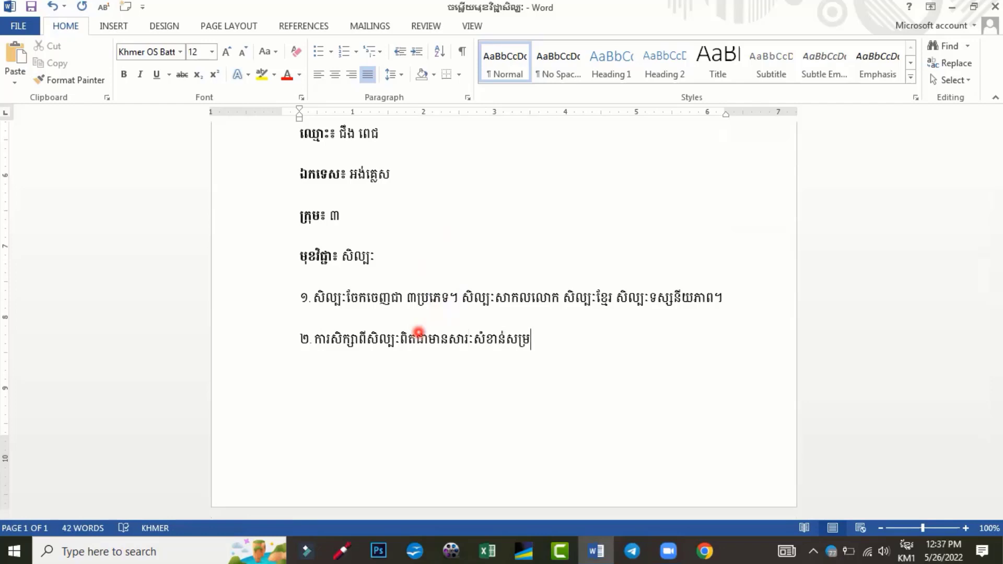
pyautogui.write('ាប់')
pyautogui.write('មនុស្ស')
pyautogui.write('ទាំងឡាយ')
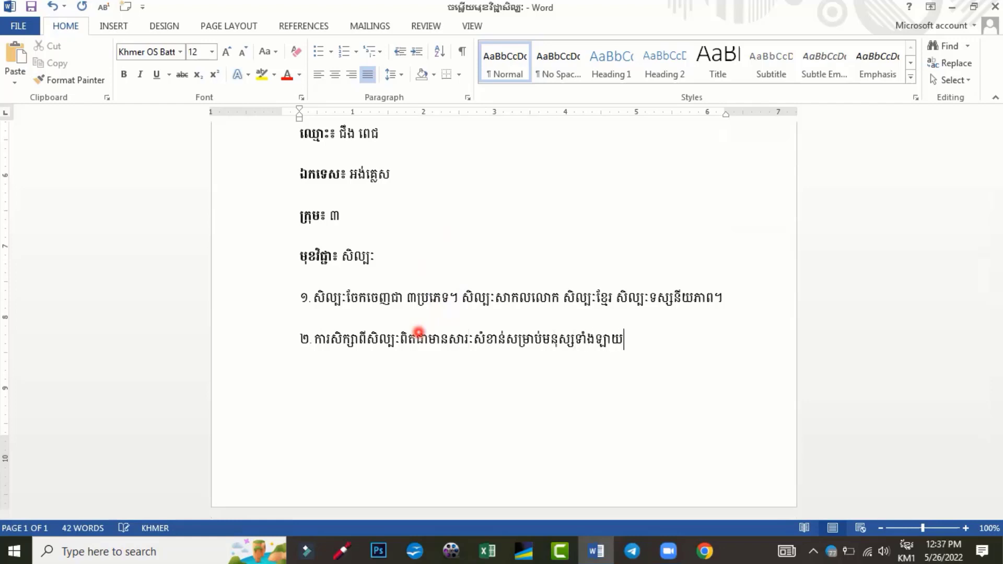
pyautogui.write('។')
pyautogui.press('BackSpace')
pyautogui.press('BackSpace')
pyautogui.write('ជ')
pyautogui.write('ាពិសេ')
pyautogui.write('សអ្នក')
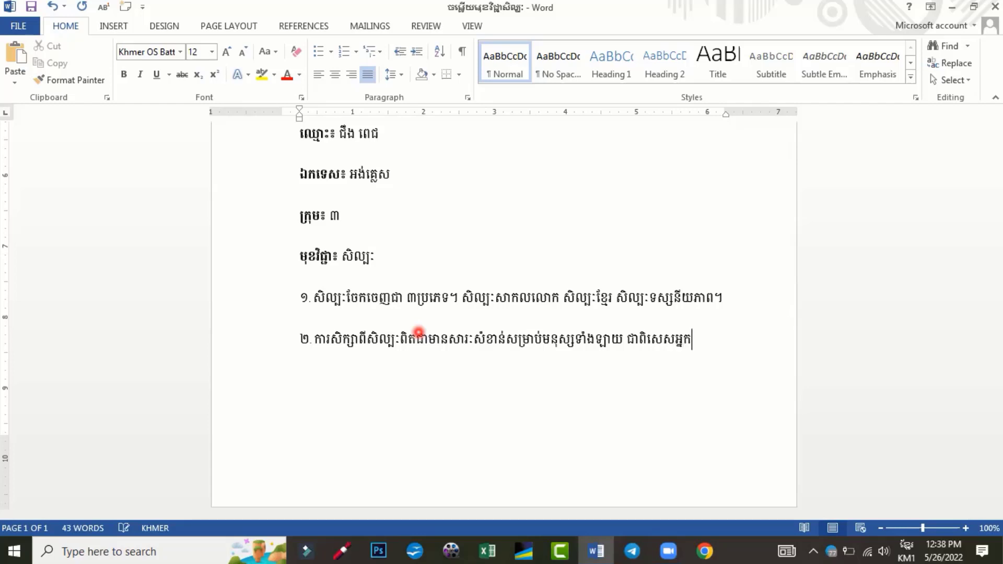
# Step: Continue with សិល្បៈករ និងអ្នកអប់រំ។ and start listing why art matters
pyautogui.click(418, 332)
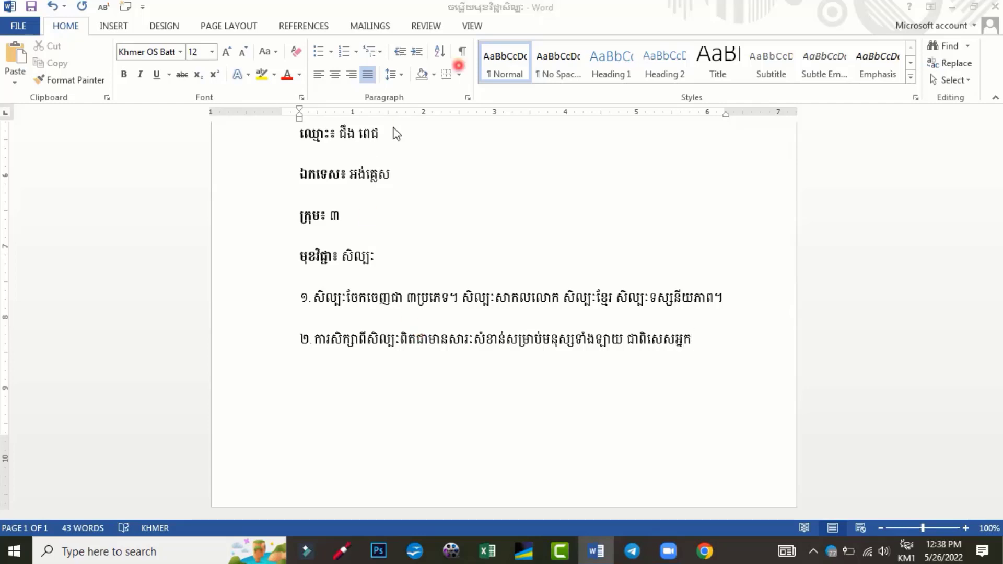
pyautogui.click(721, 304)
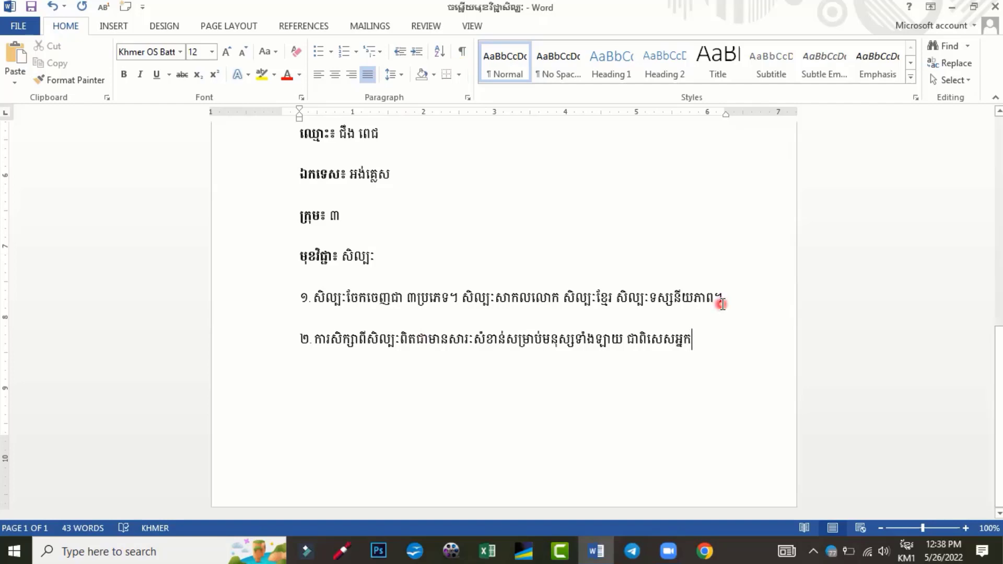
pyautogui.write('សិល្ប')
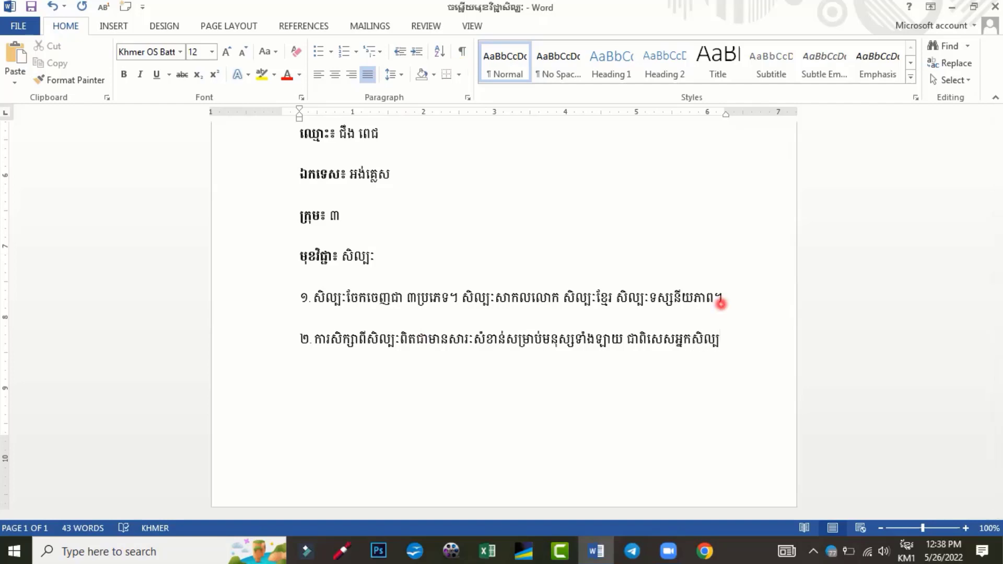
pyautogui.press('BackSpace')
pyautogui.press('BackSpace')
pyautogui.press('BackSpace')
pyautogui.press('BackSpace')
pyautogui.write('សិល្ប')
pyautogui.write('ៈករ ន')
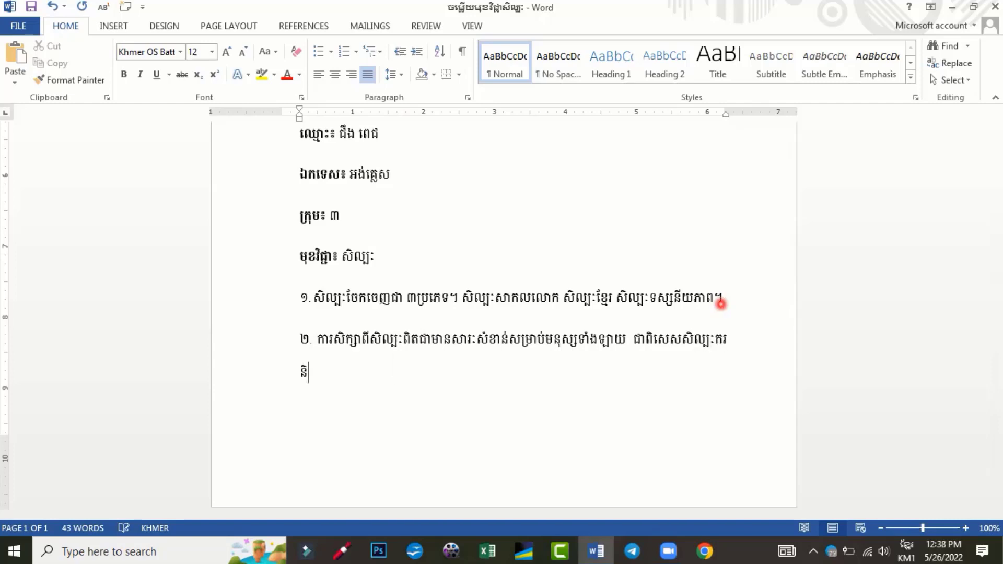
pyautogui.write('ិងអ្នកអប់រំ')
pyautogui.write('។ ')
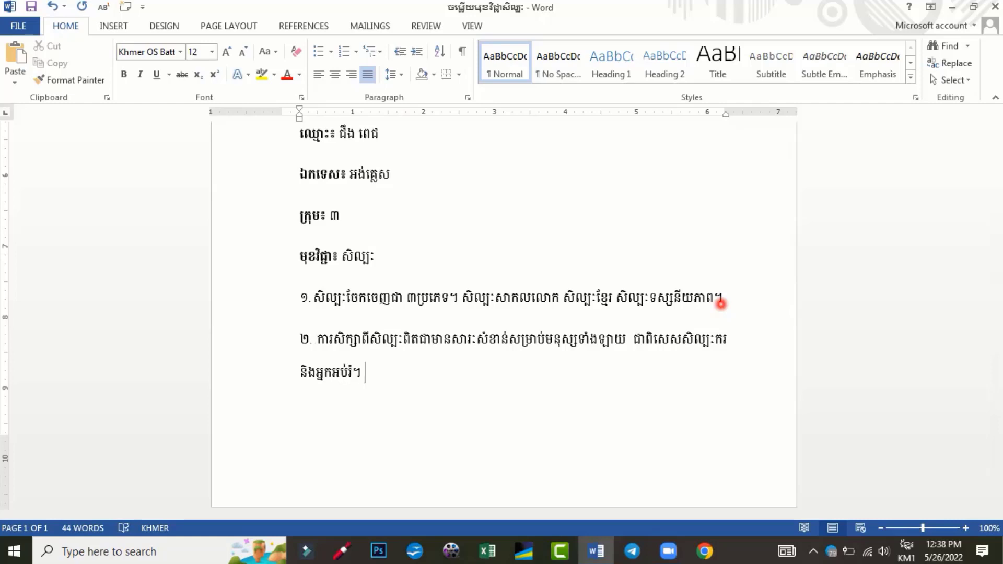
pyautogui.write('សារៈស')
pyautogui.write('ំខាន់ទា')
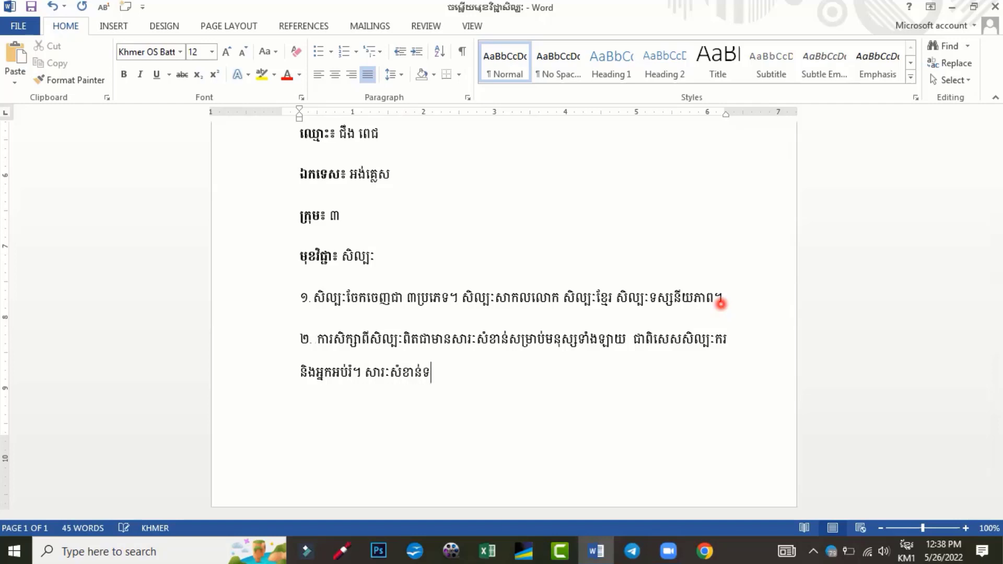
pyautogui.write('ំងនោះរួម')
pyautogui.write('មានះ')
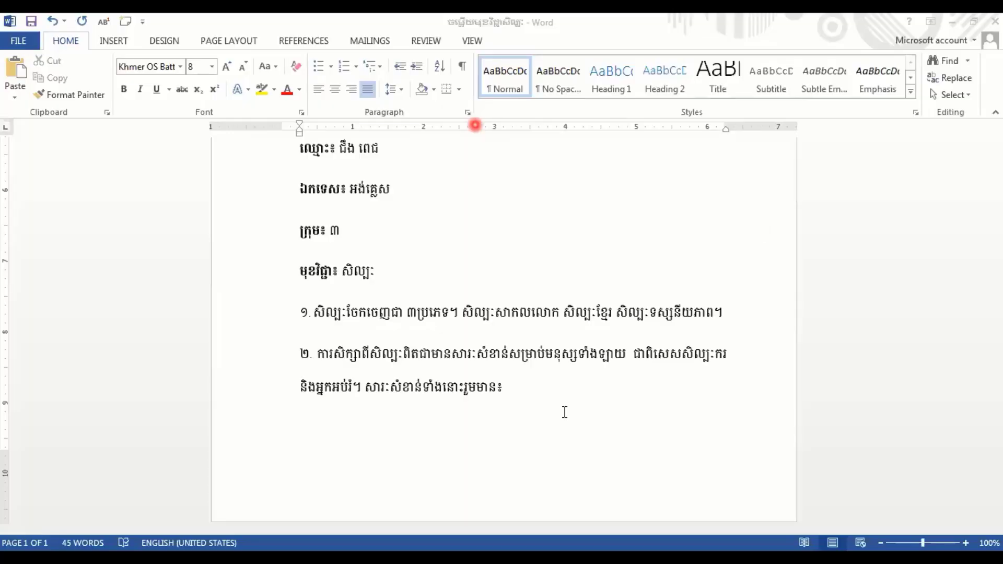
# Step: Below the item ២ answer, type the Khmer letters ក, ខ, គ, ឃ, ង on separate lines
pyautogui.click(538, 390)
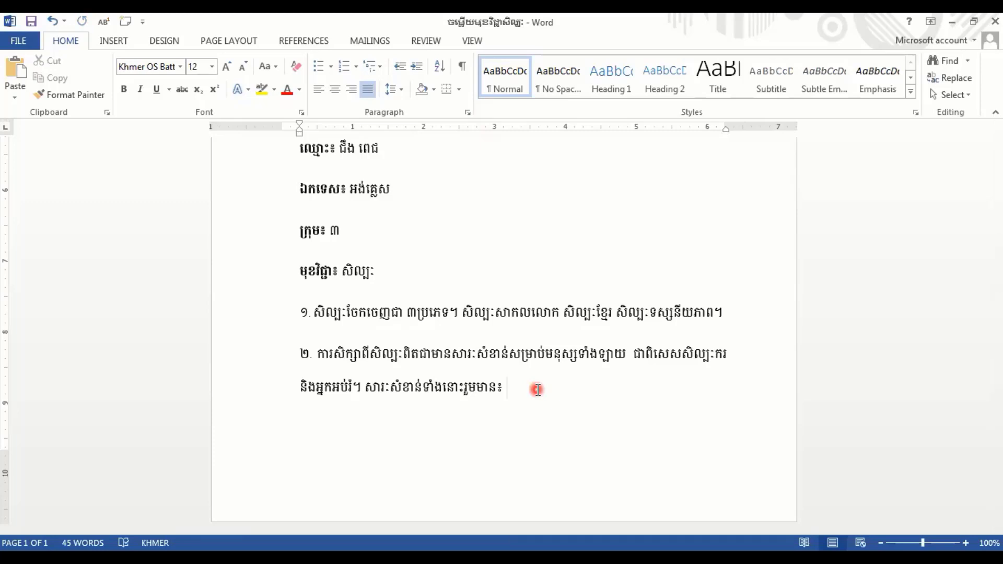
pyautogui.press('Return')
pyautogui.write('ក')
pyautogui.press('Return')
pyautogui.write('ខ')
pyautogui.press('Return')
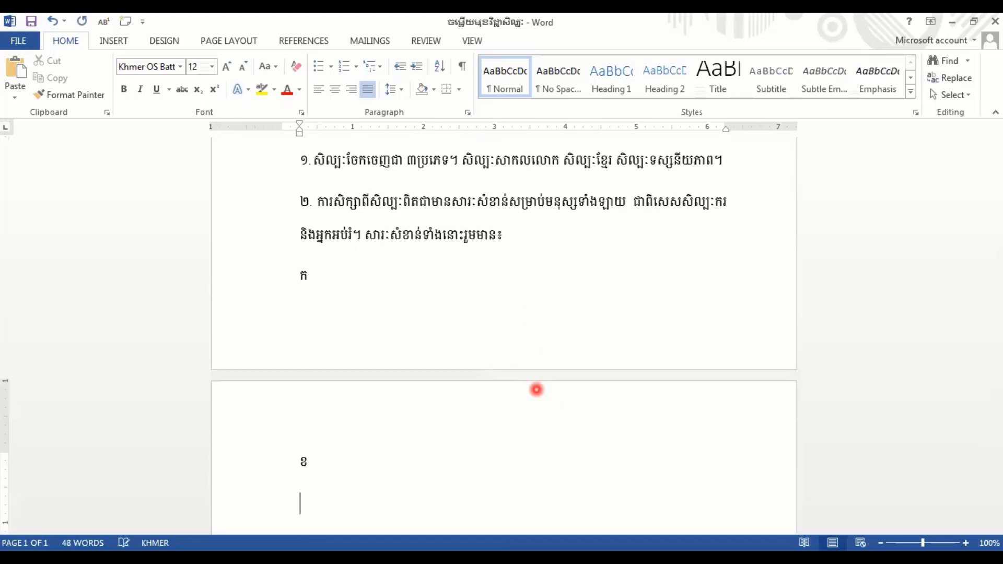
pyautogui.write('គ')
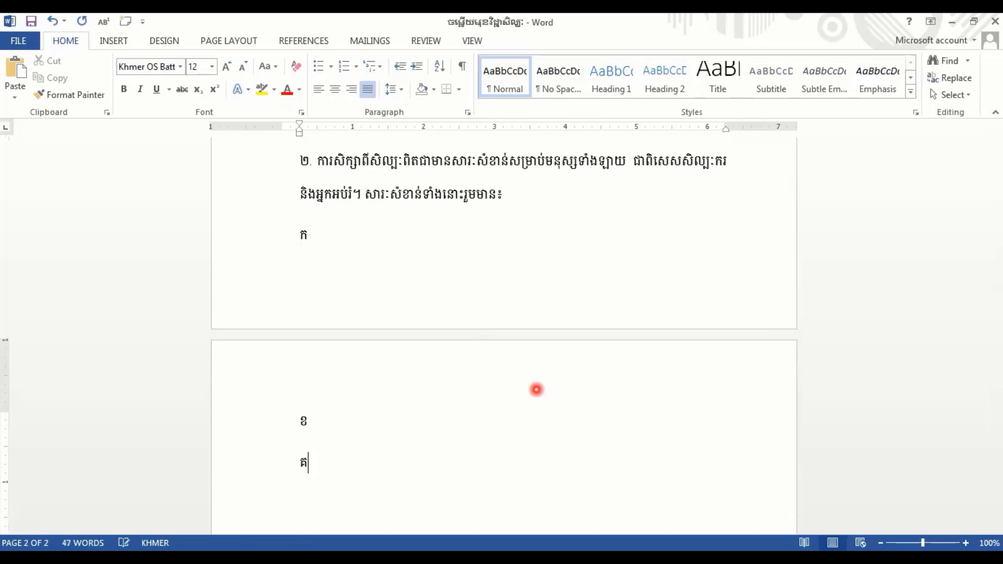
pyautogui.press('Return')
pyautogui.write('ឃ')
pyautogui.press('Return')
pyautogui.write('ង')
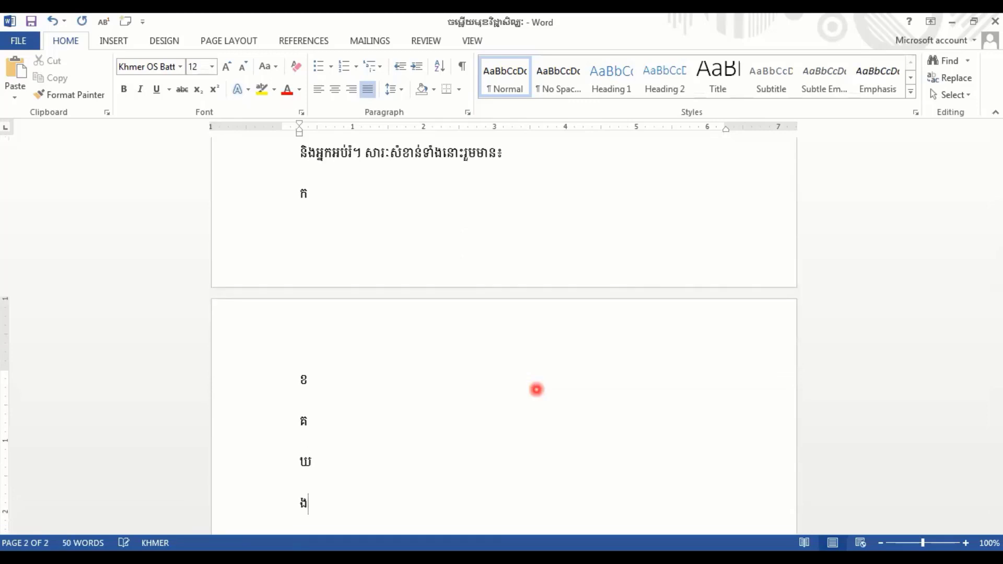
pyautogui.write('.')
# Step: Add a period after each remaining letter so the lines read ក. through ង
pyautogui.press('Up')
pyautogui.write('.')
pyautogui.press('Up')
pyautogui.write('.')
pyautogui.press('Up')
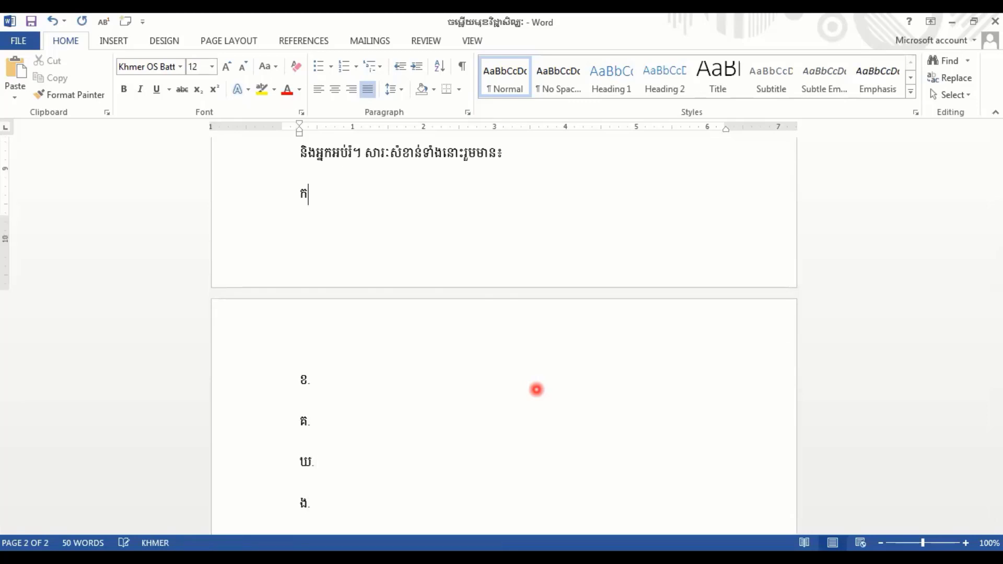
pyautogui.write('.')
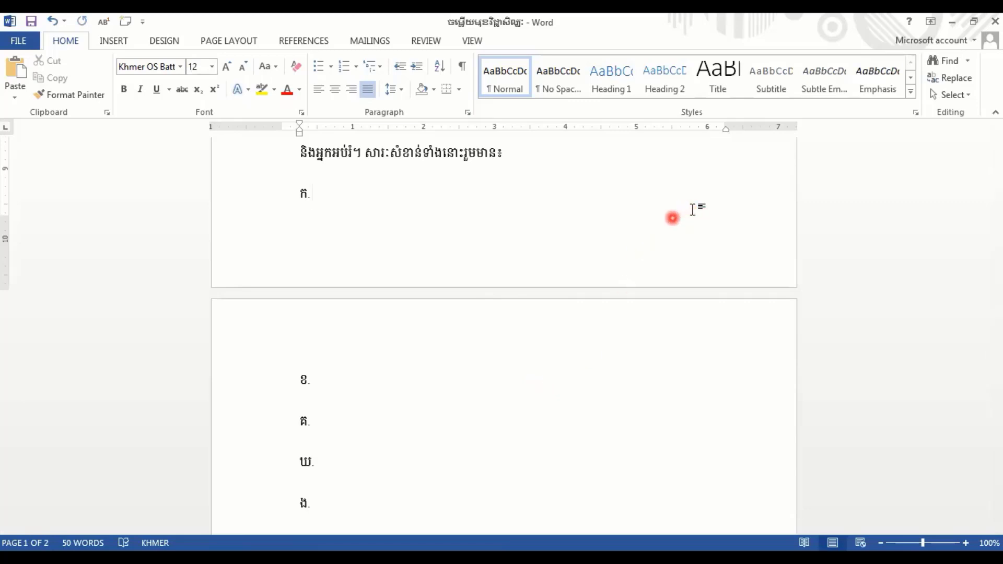
pyautogui.scroll(5, 693, 209)
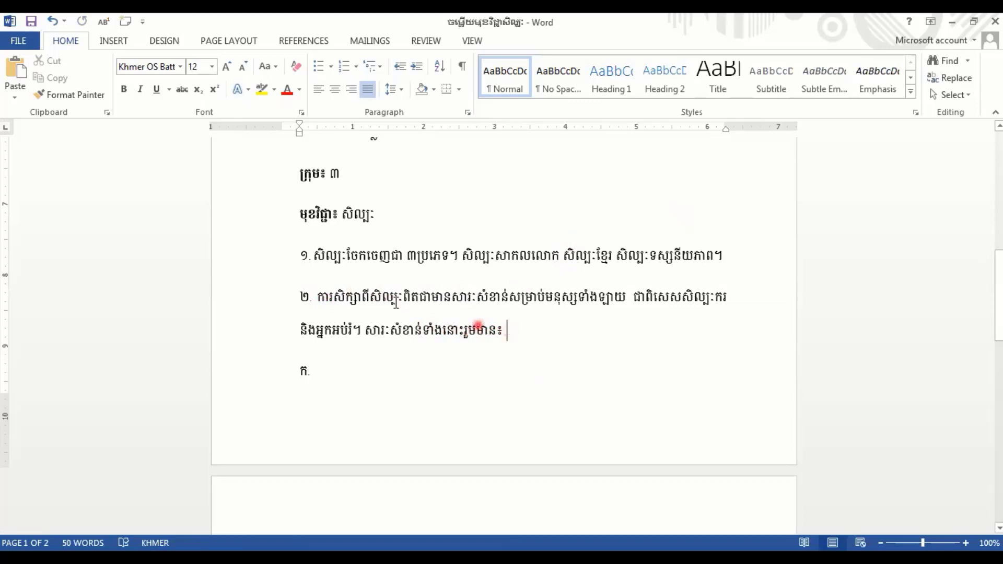
# Step: Set items ១ and ២ with their answers to font size 12
pyautogui.moveTo(511, 331); pyautogui.dragTo(306, 263)
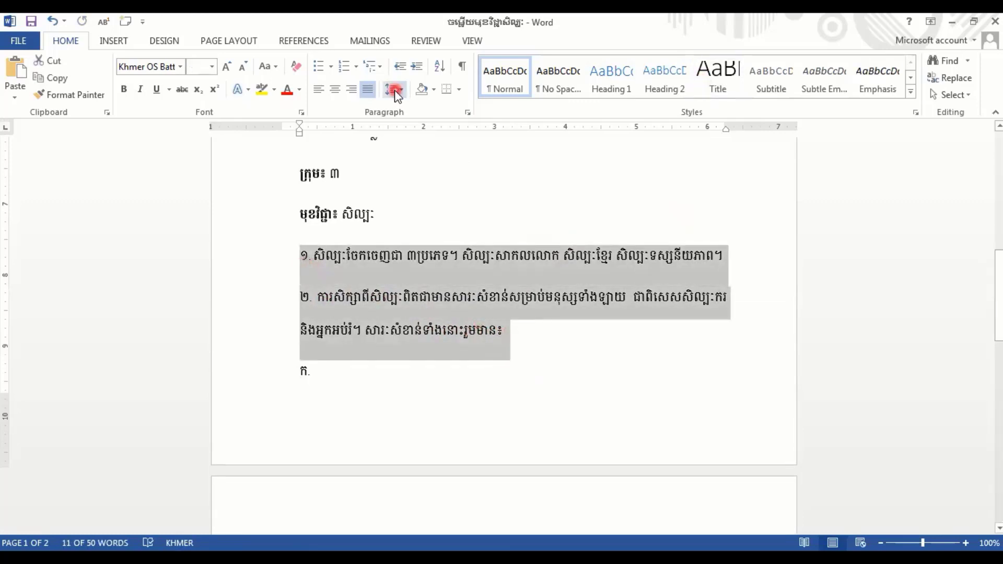
pyautogui.click(211, 66)
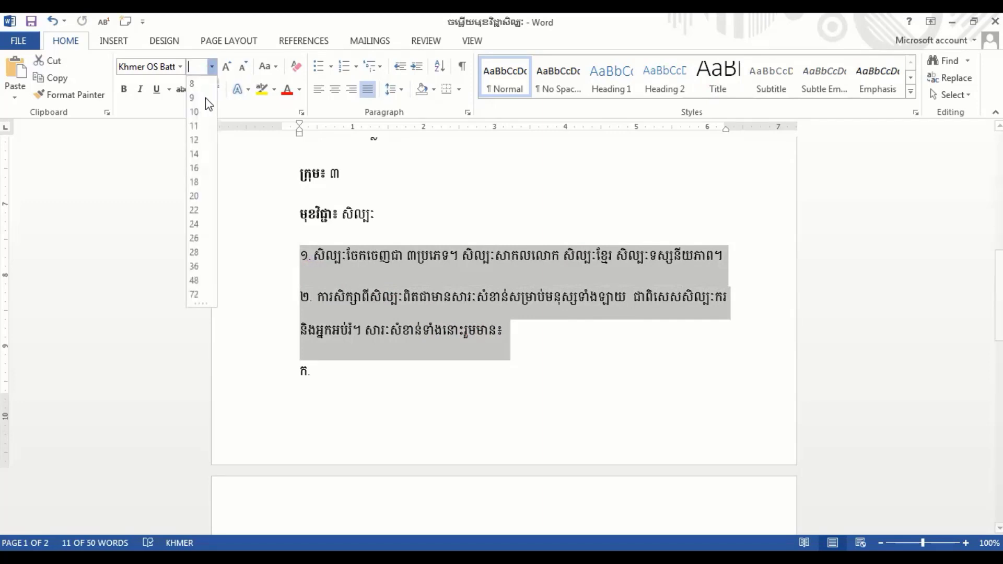
pyautogui.click(197, 141)
pyautogui.click(347, 308)
# Step: Set the lettered lines ក. through ង. to font size 12
pyautogui.scroll(-3, 366, 293)
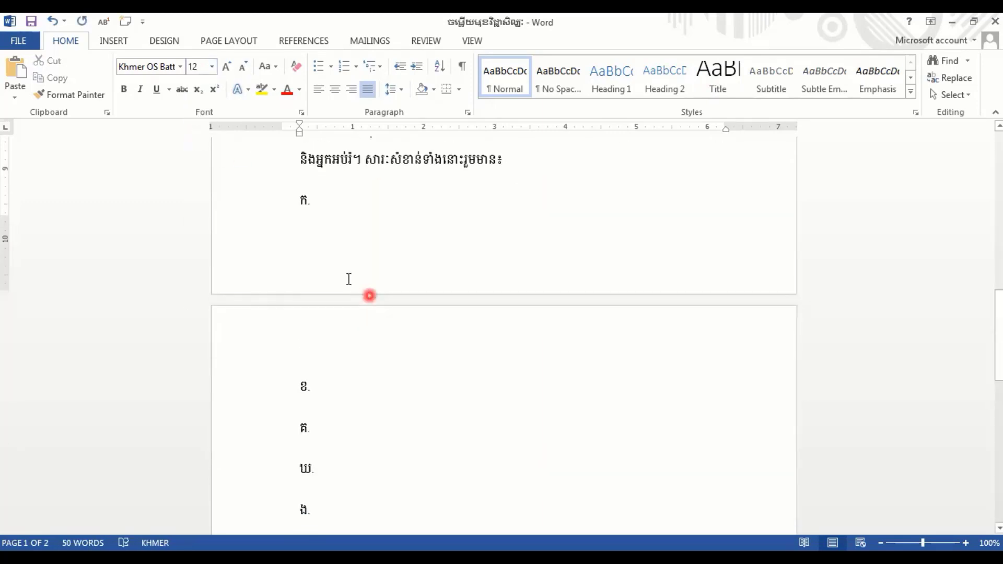
pyautogui.moveTo(313, 505); pyautogui.dragTo(265, 225)
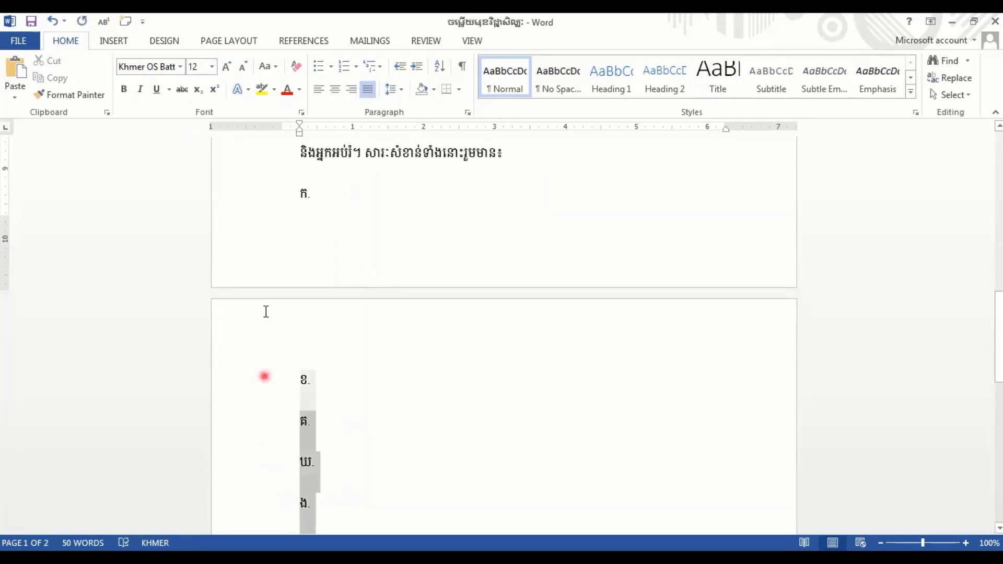
pyautogui.click(211, 67)
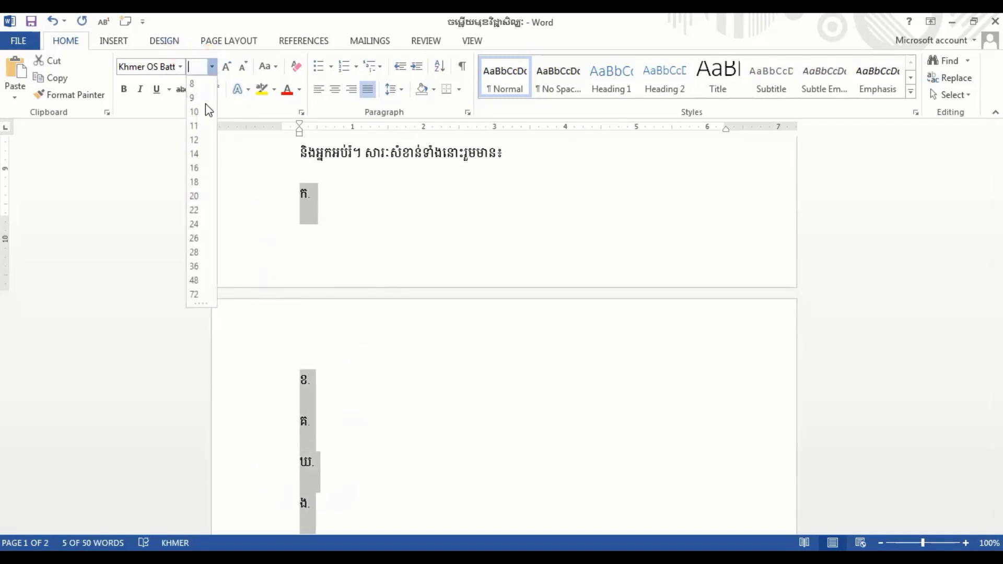
pyautogui.click(197, 138)
pyautogui.click(340, 198)
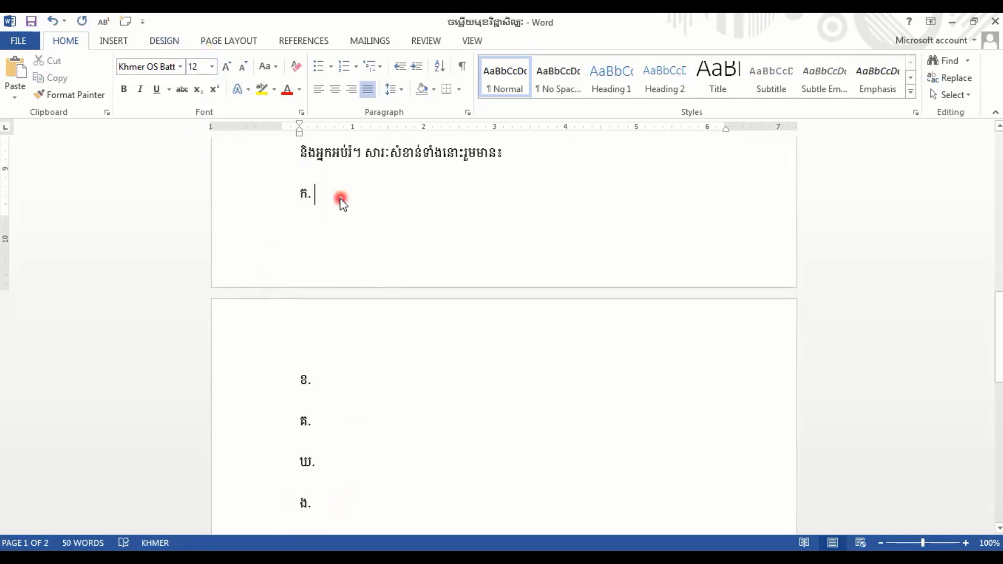
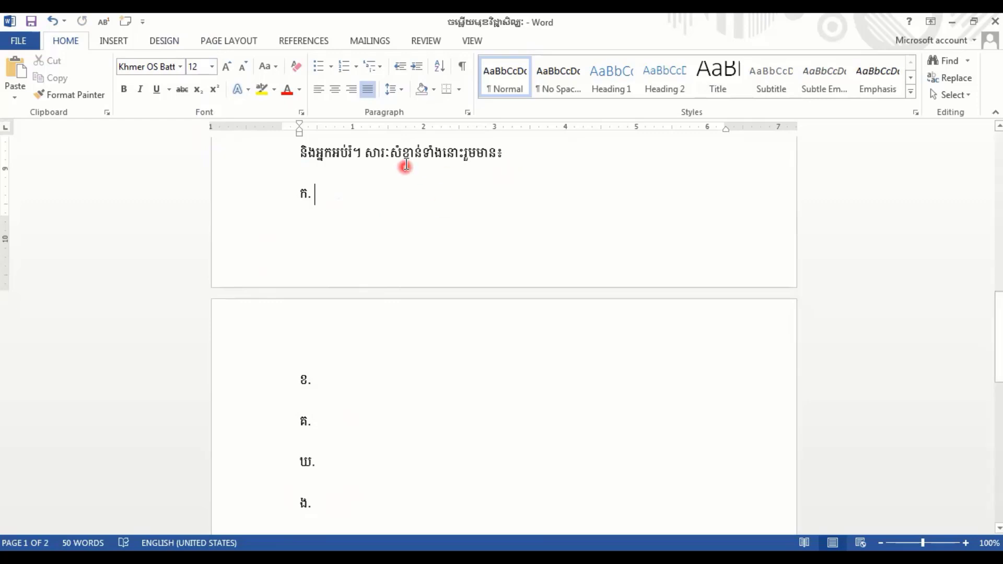
# Step: Insert នៃការសិក្សាសិល្បៈ after សំខាន់ in the introductory sentence
pyautogui.click(421, 153)
pyautogui.write('នៃ')
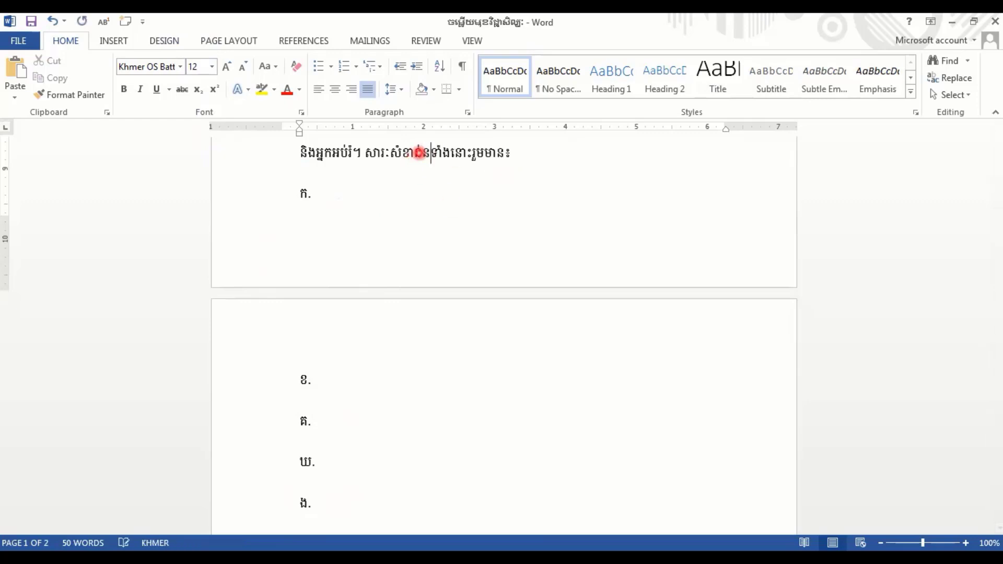
pyautogui.write('ការសិក្សា')
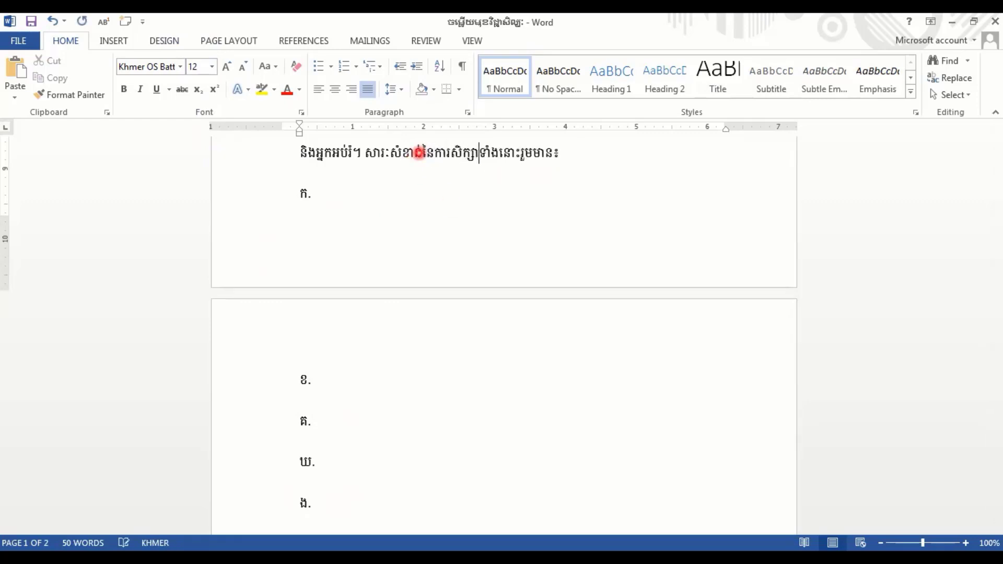
pyautogui.write('សិល្ប')
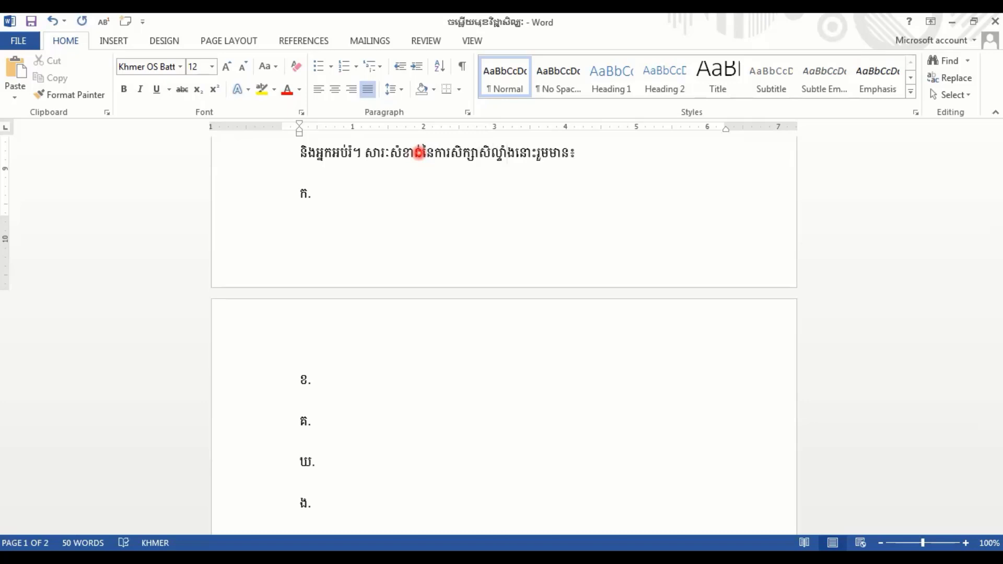
pyautogui.write('ៈទ')
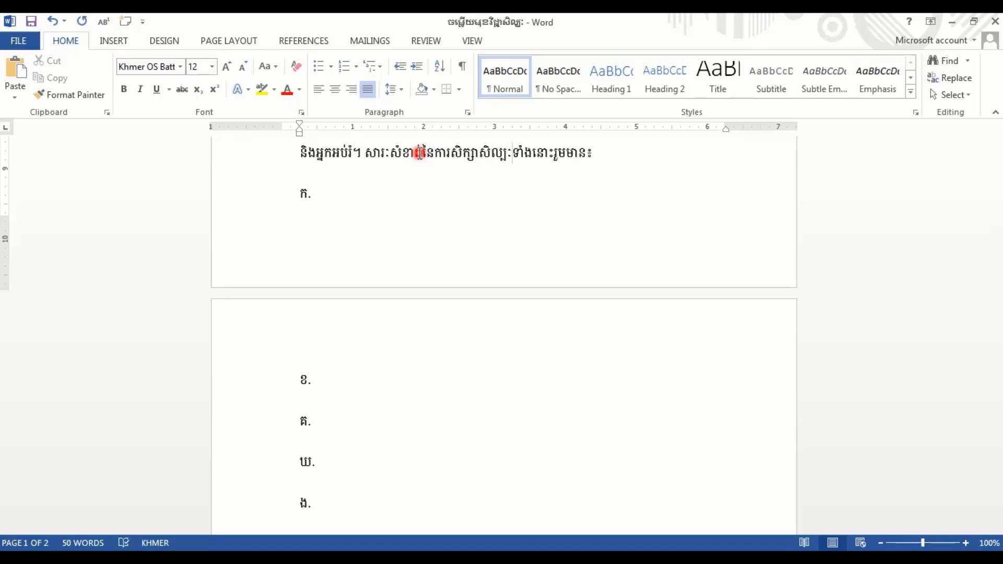
pyautogui.press('Down')
pyautogui.press('Down')
pyautogui.hotkey('alt', 'shift')
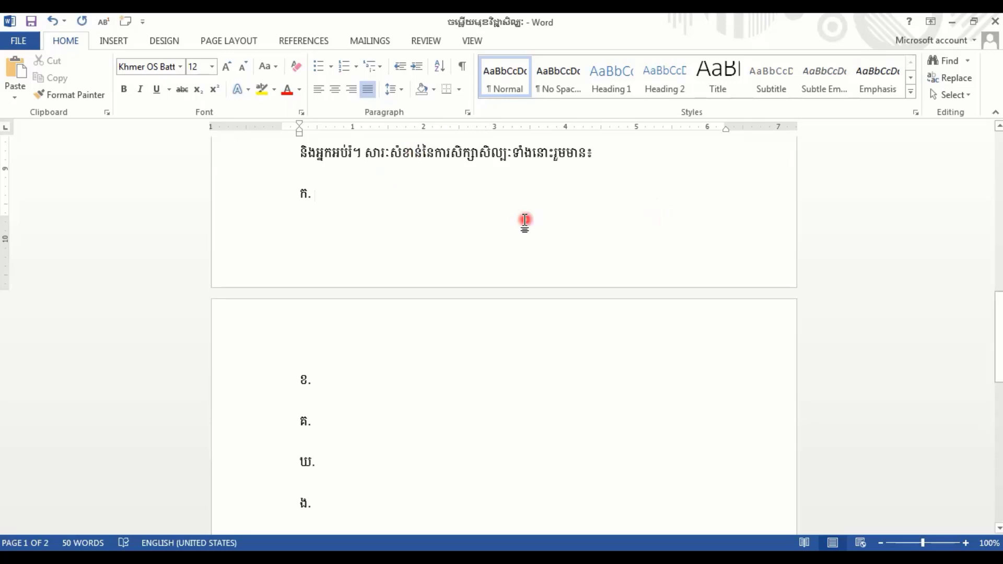
# Step: Fill item ក. with ការរក្សានូវវប្បធម៌ និងប្រពៃណីជាតិ
pyautogui.write('រ')
pyautogui.hotkey('alt', 'shift')
pyautogui.press('BackSpace')
pyautogui.write('ការ')
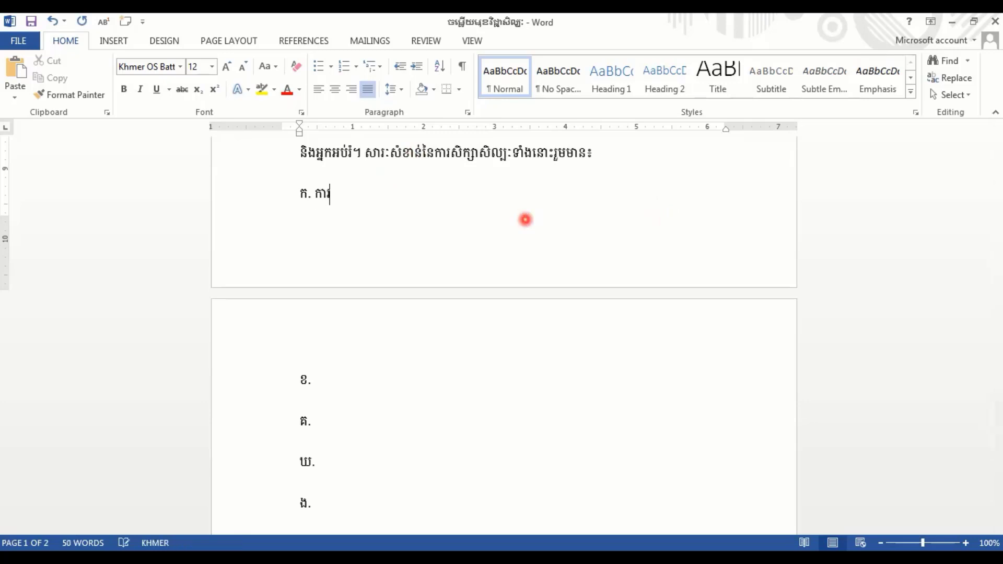
pyautogui.write('រក្សា')
pyautogui.write('នូវវប')
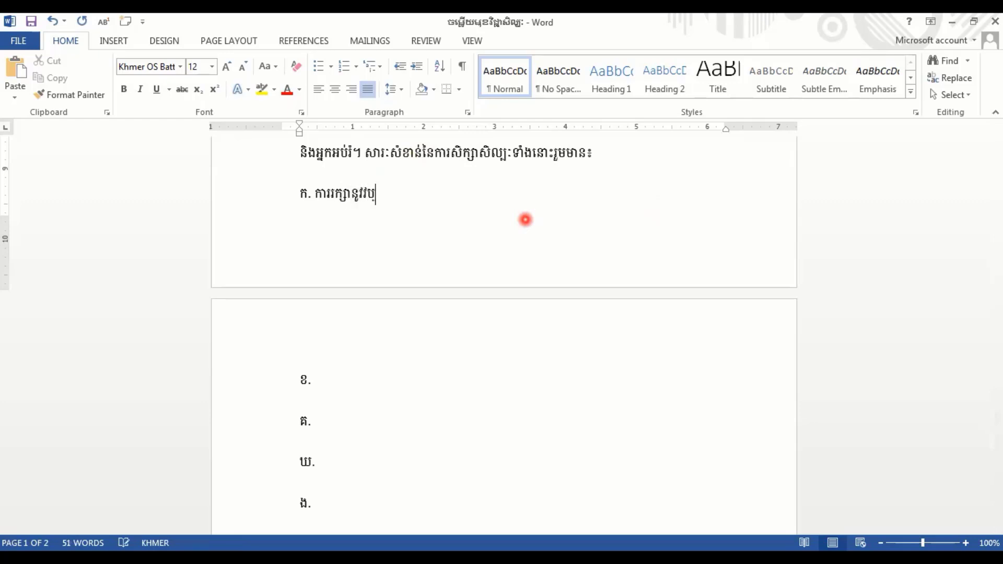
pyautogui.write('្បធម៌')
pyautogui.write(' និងប្រ')
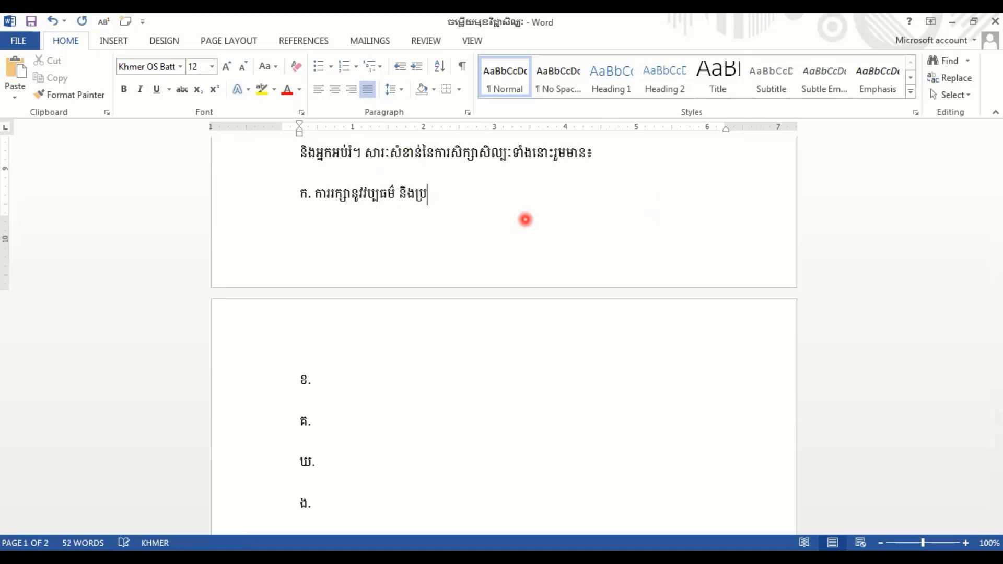
pyautogui.write('ពៃណី')
pyautogui.write('ជាត')
# Step: Fill item ខ. with ការផ្សព្វផ្សាយពីសិល្បៈរបស់ខ្លួនឱ្យបានទូលំទូលាយ, fixing the mistyped ending
pyautogui.press('Down')
pyautogui.press('Down')
pyautogui.press('Down')
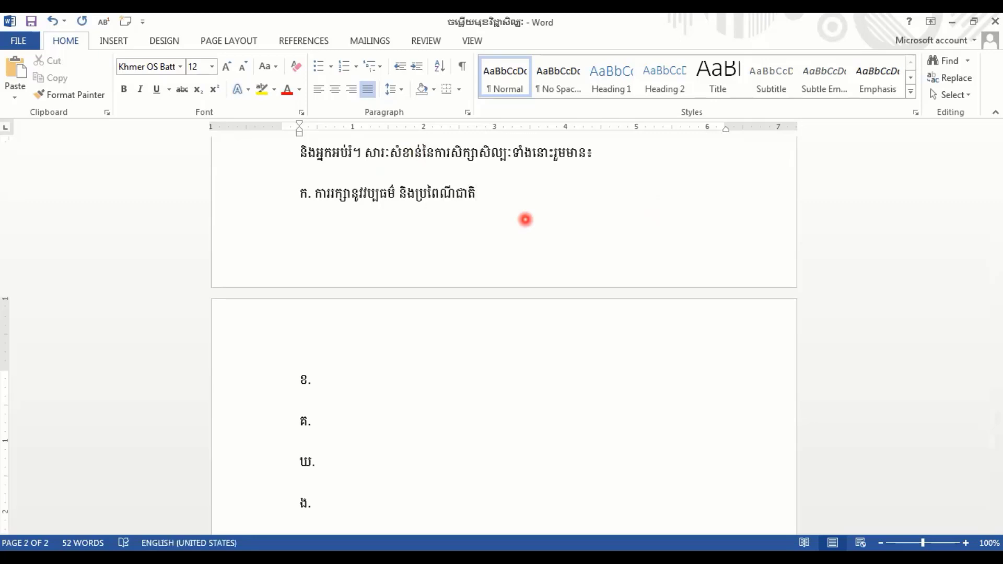
pyautogui.write('ការ')
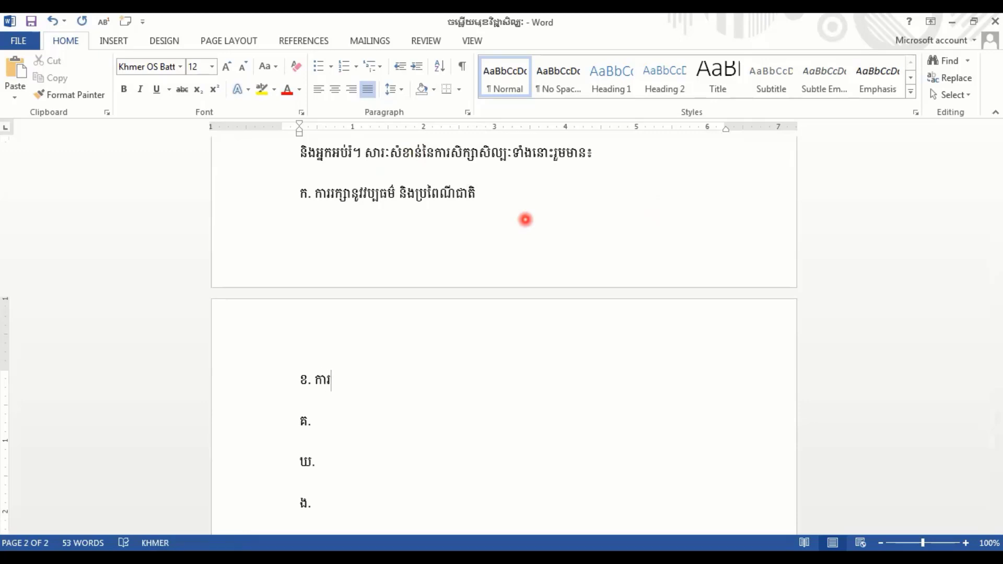
pyautogui.write('ផ្សព')
pyautogui.write('្វផ្ស')
pyautogui.write('ាយ')
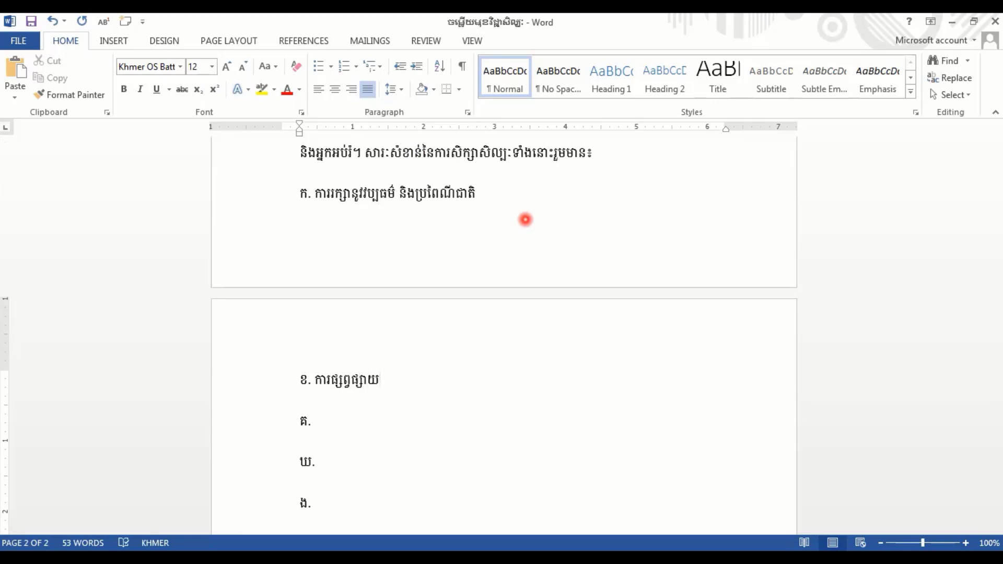
pyautogui.write('ពី')
pyautogui.write('សិ')
pyautogui.write('ល្បៈ')
pyautogui.write('របស់ខ')
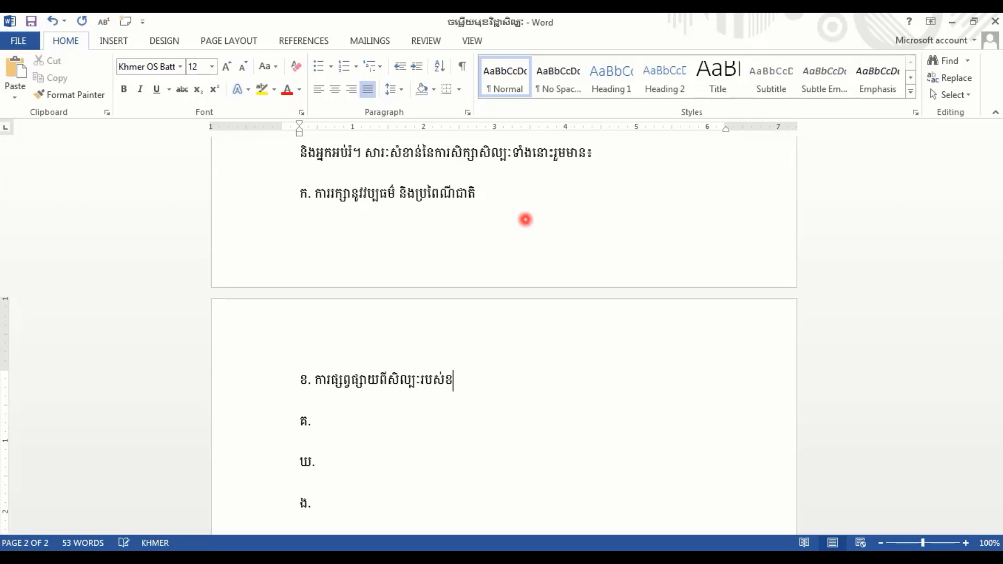
pyautogui.write('្ល')
pyautogui.write('ួន')
pyautogui.write('ដល')
pyautogui.press('BackSpace')
pyautogui.press('BackSpace')
pyautogui.press('BackSpace')
pyautogui.press('BackSpace')
pyautogui.write('នឱ្យបាន')
pyautogui.write('ទូ')
pyautogui.write('ល់')
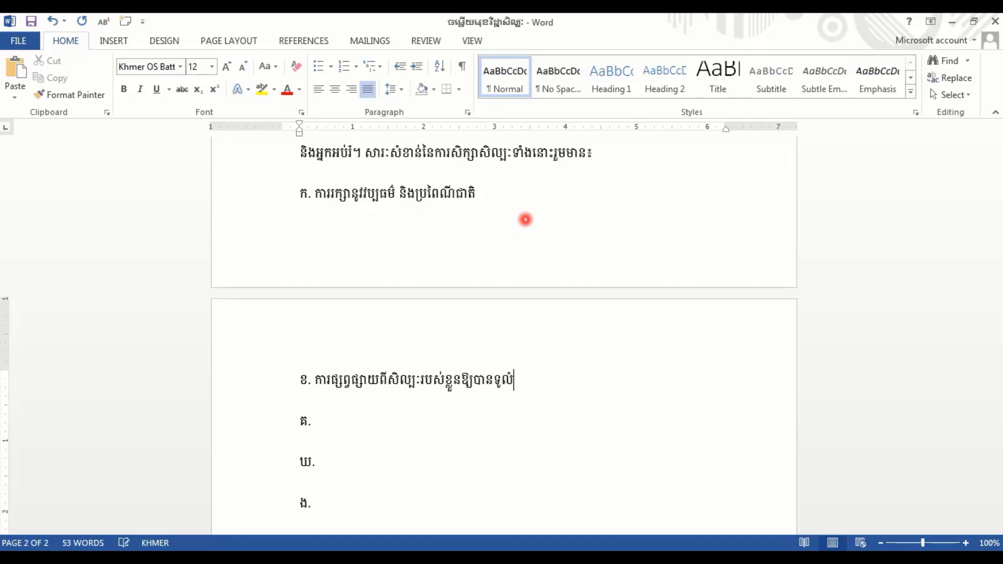
pyautogui.write('ទូល')
pyautogui.write('ាយ')
pyautogui.hotkey('alt', 'shift')
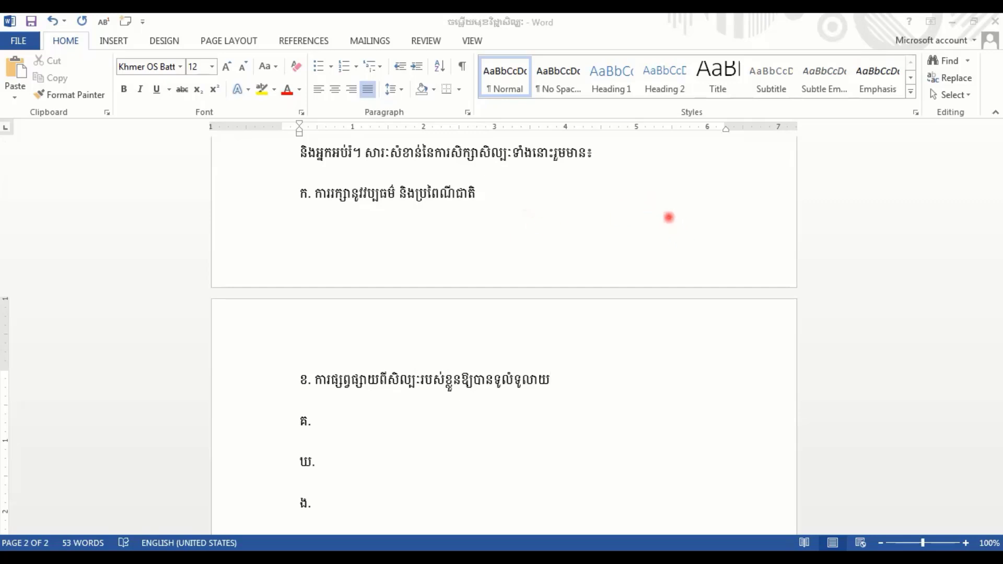
# Step: Write item គ. as ការលើកកម្ពស់ និងផ្តល់តម្លៃដល់សិល្បៈជាហេតុនាំមកនូវភាពរីកចម្រើនផ្នែកសិល្បៈ, correcting typos
pyautogui.click(484, 404)
pyautogui.write('ការលើក')
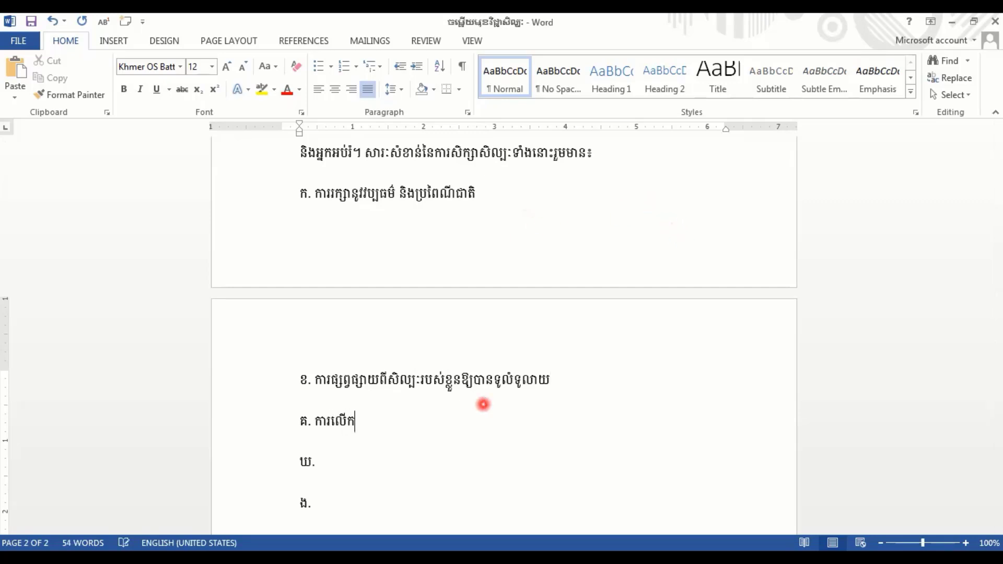
pyautogui.write('កម្')
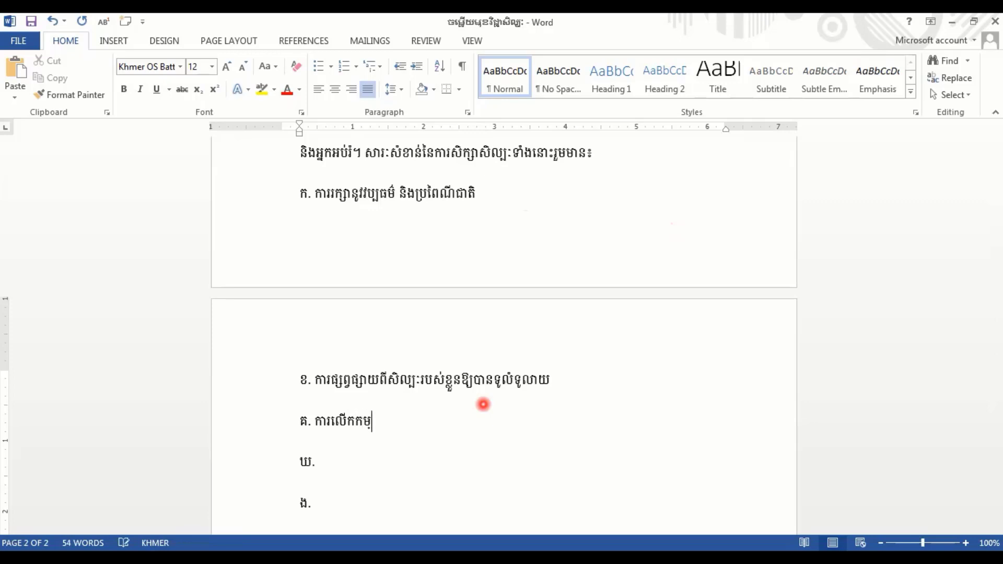
pyautogui.write('ពស់')
pyautogui.write(' និង')
pyautogui.write('ផ្តល់ដ')
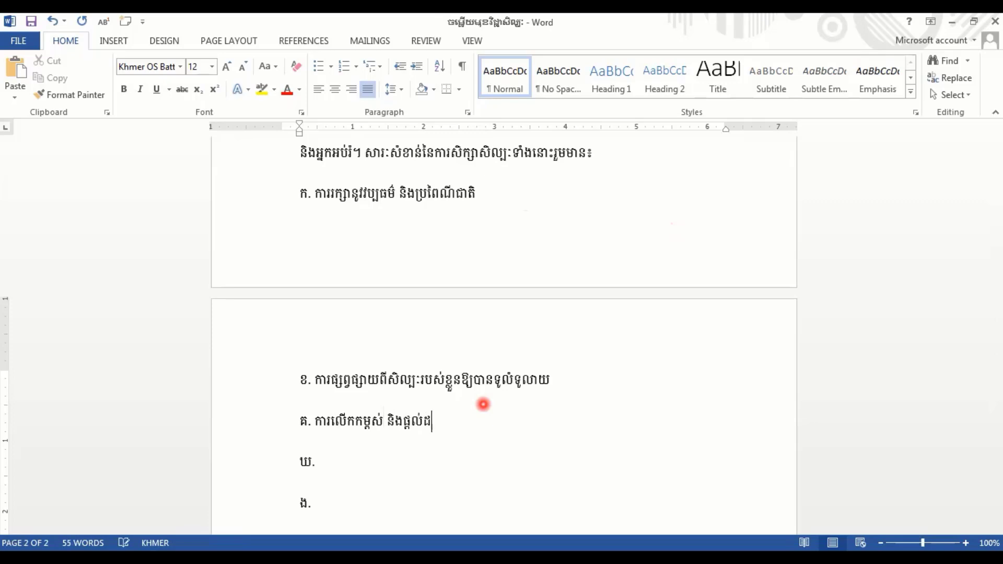
pyautogui.press('BackSpace')
pyautogui.write('តម្ល')
pyautogui.write('ៃដល់')
pyautogui.write('សិល្ប')
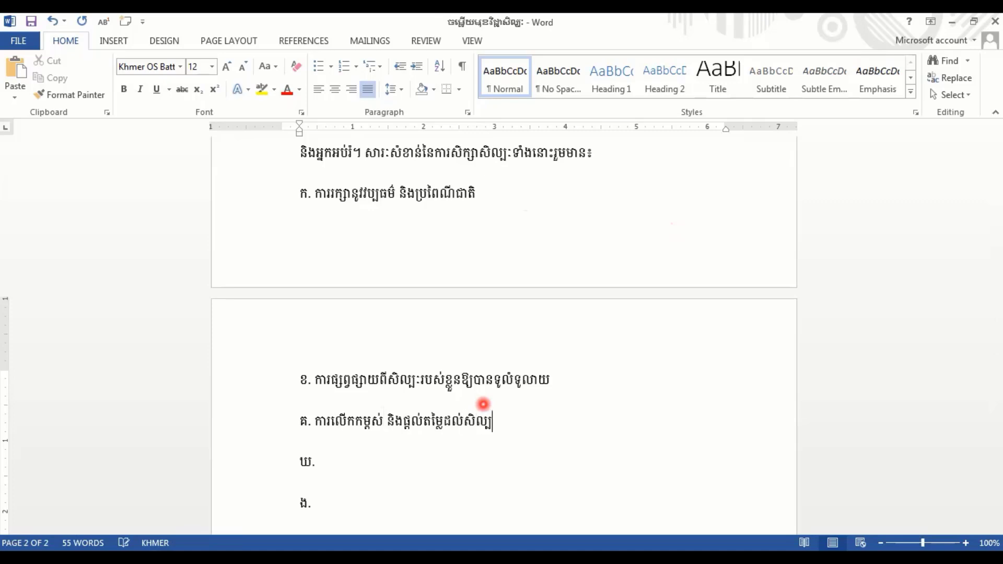
pyautogui.write('ៈ')
pyautogui.write('ជាហេ')
pyautogui.write('តុនាំម')
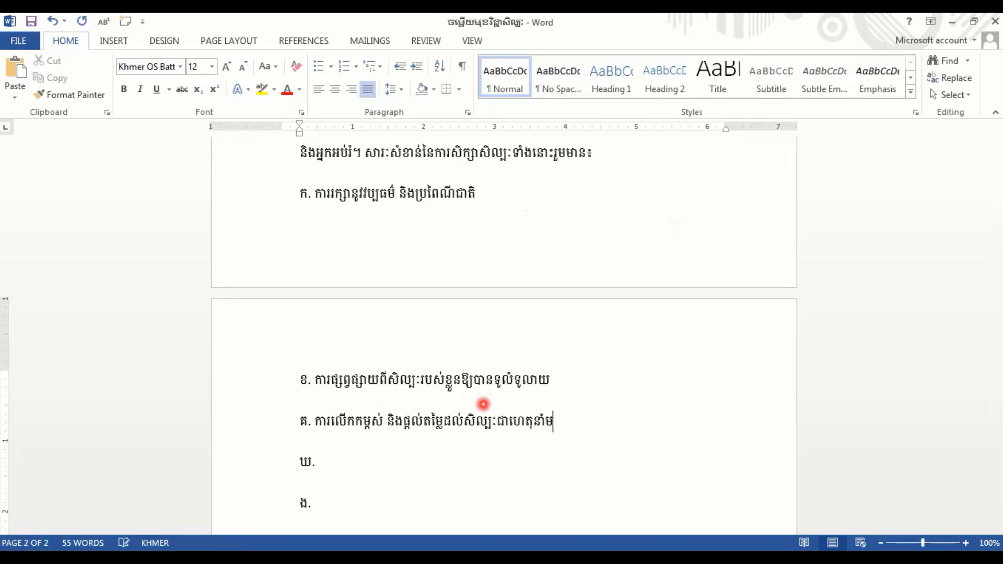
pyautogui.write('កនូវ')
pyautogui.write('ភាពរ')
pyautogui.write('ីកចម្រើ')
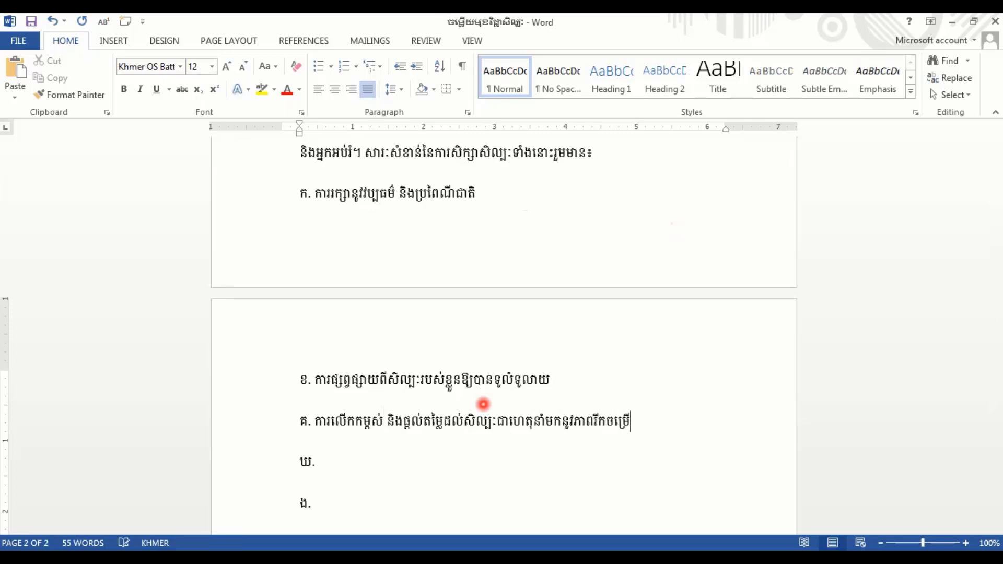
pyautogui.write('នផ្')
pyautogui.write('នែកសិល')
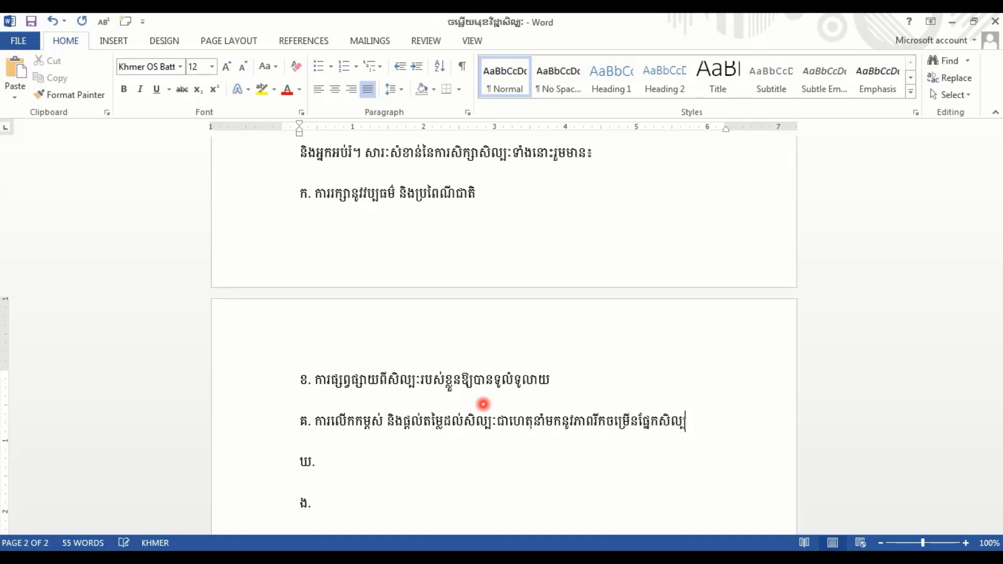
pyautogui.write('្បះ')
pyautogui.press('Down')
pyautogui.press('BackSpace')
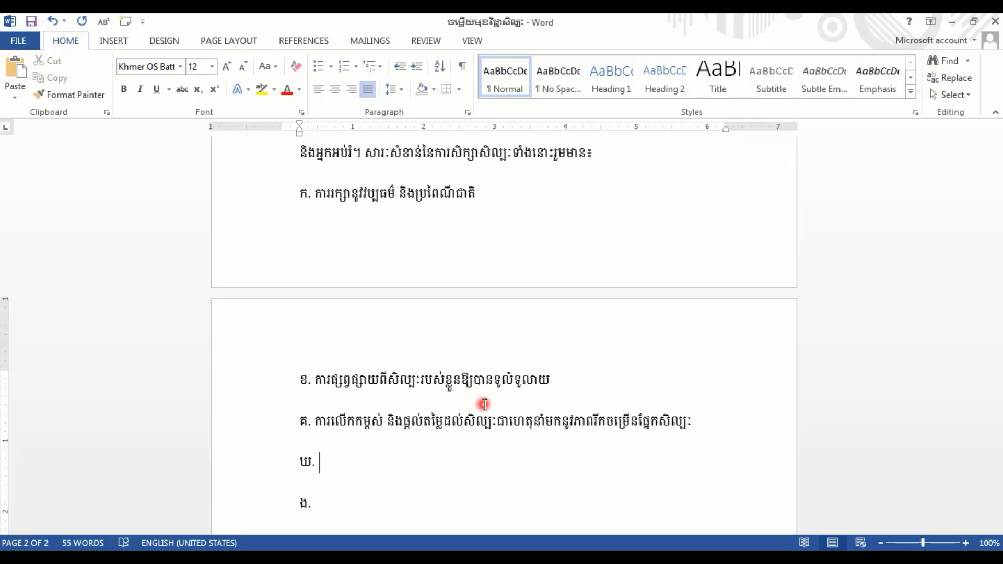
# Step: Fill item ឃ. with ការកំសាន្តក្នុងឱកាសនានា, fixing the misspelling
pyautogui.write('ការ')
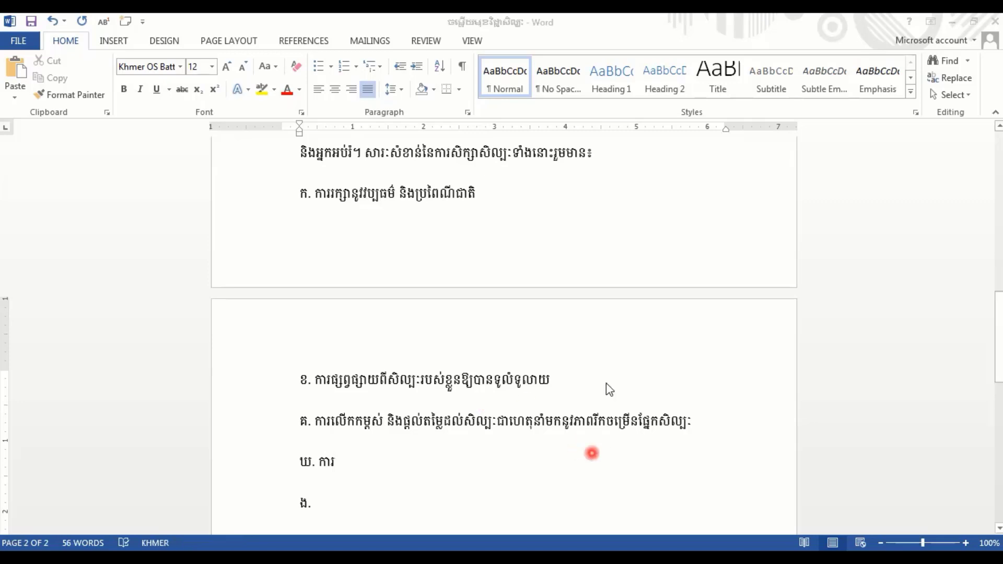
pyautogui.click(430, 472)
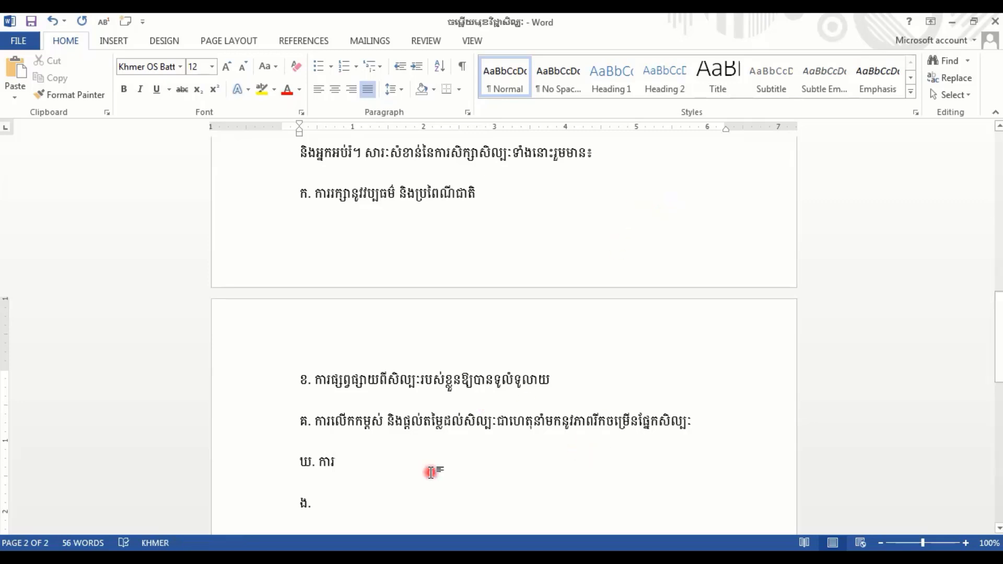
pyautogui.write('ក់')
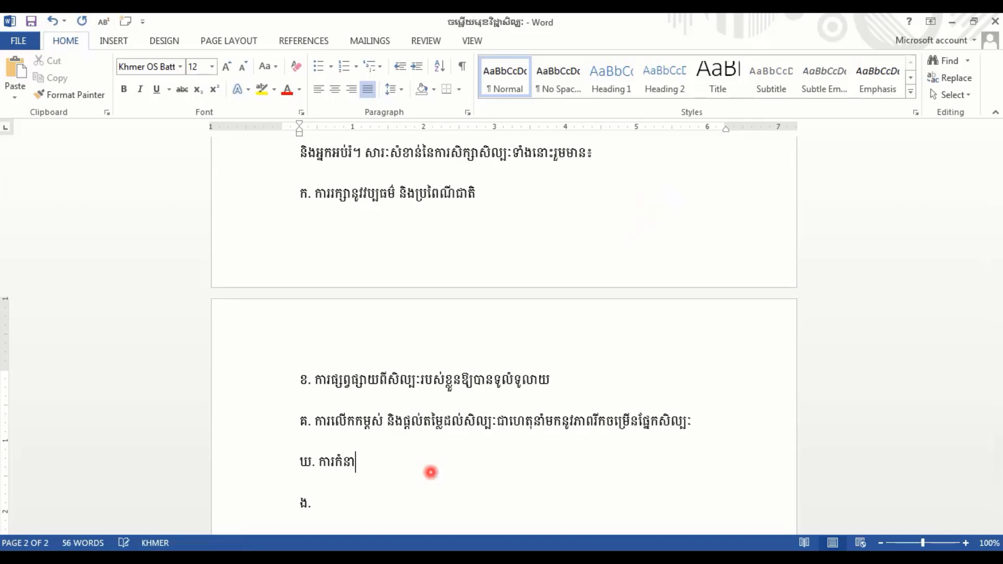
pyautogui.write('ណាស')
pyautogui.press('BackSpace')
pyautogui.press('BackSpace')
pyautogui.press('BackSpace')
pyautogui.write('សាន្ត')
pyautogui.write('ក្នុង')
pyautogui.write('ឱកាសនានា')
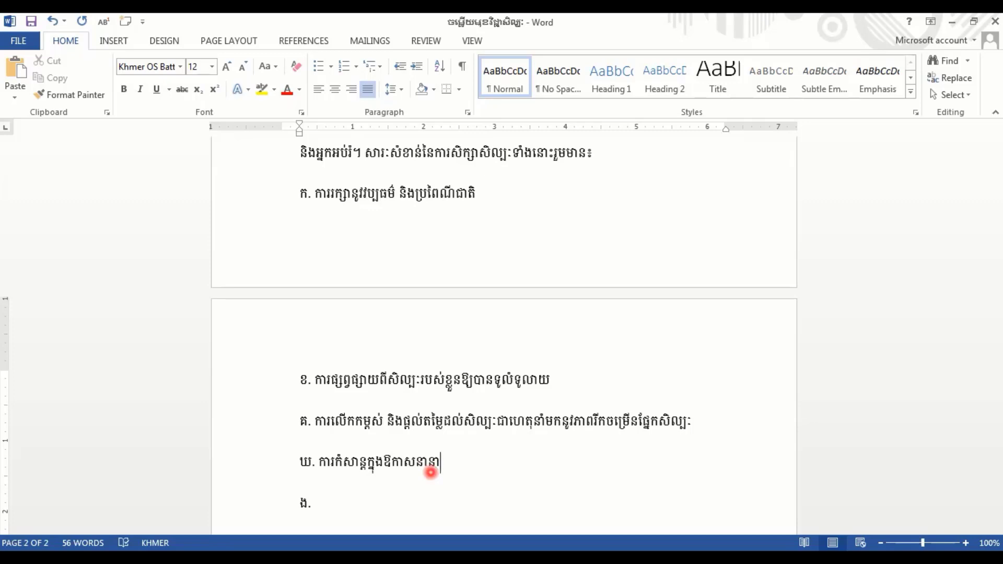
# Step: Fill item ង. with បង្កើតអត្តសញ្ញាណសិល្បៈរបស់ខ្លួន in Khmer
pyautogui.press('Down')
pyautogui.hotkey('alt', 'shift')
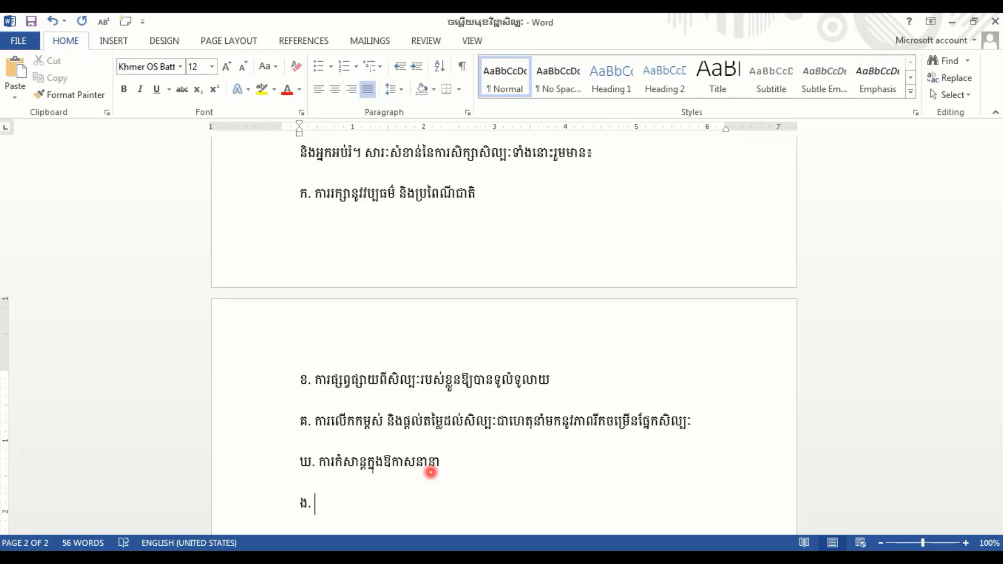
pyautogui.write('បង្កើត')
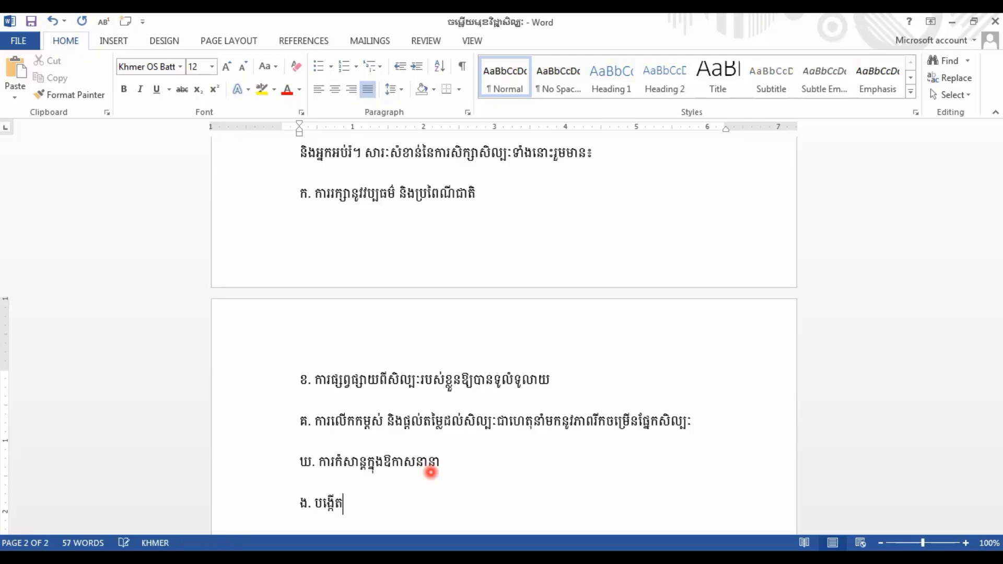
pyautogui.write('អត្ត')
pyautogui.write('ស')
pyautogui.write('ញ្ញាណ')
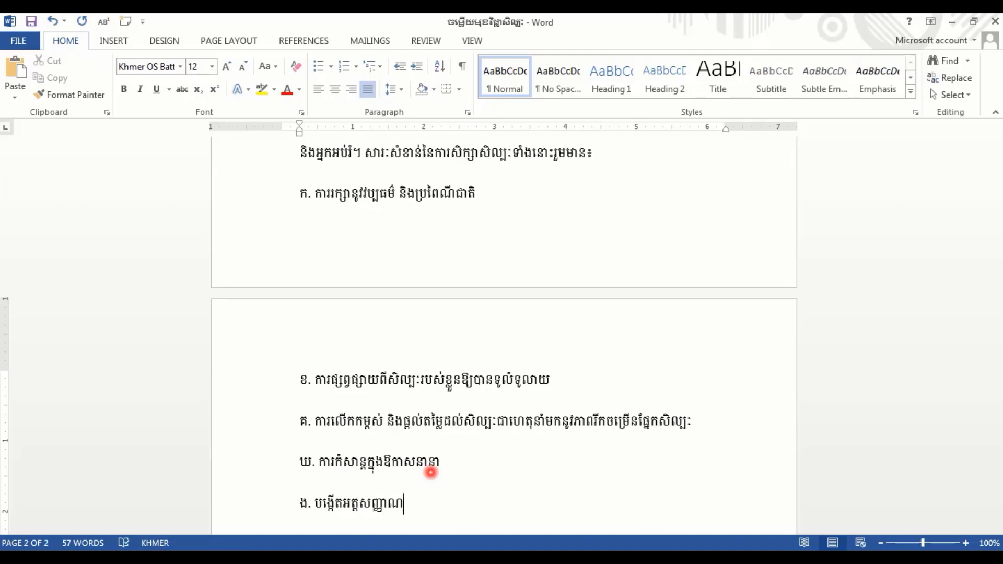
pyautogui.write('សិ')
pyautogui.write('ល្បៈរប')
pyautogui.write('ស់ខ្លួន')
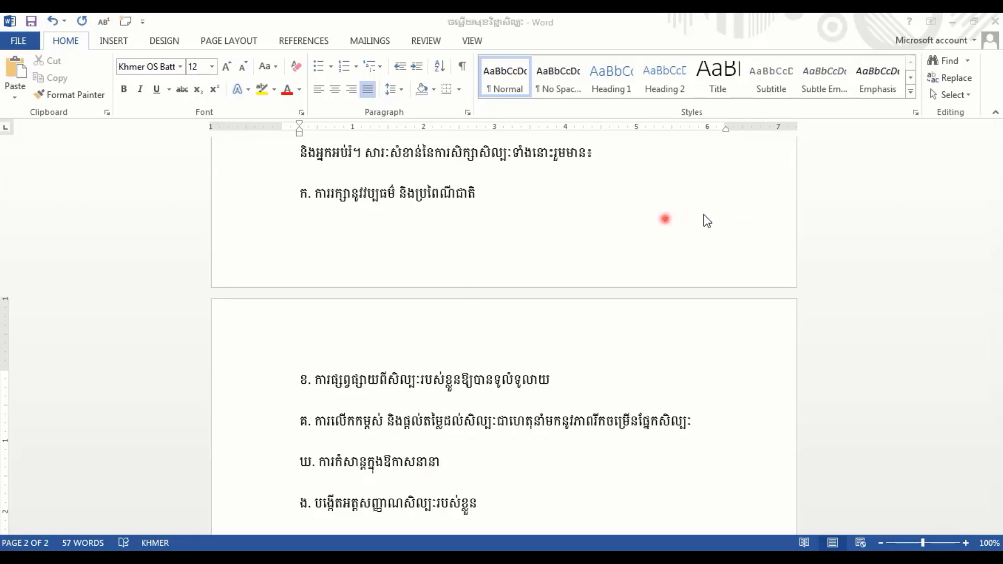
# Step: Add three new lines below ង. starting with the letters ច, ឆ and ជ
pyautogui.click(517, 496)
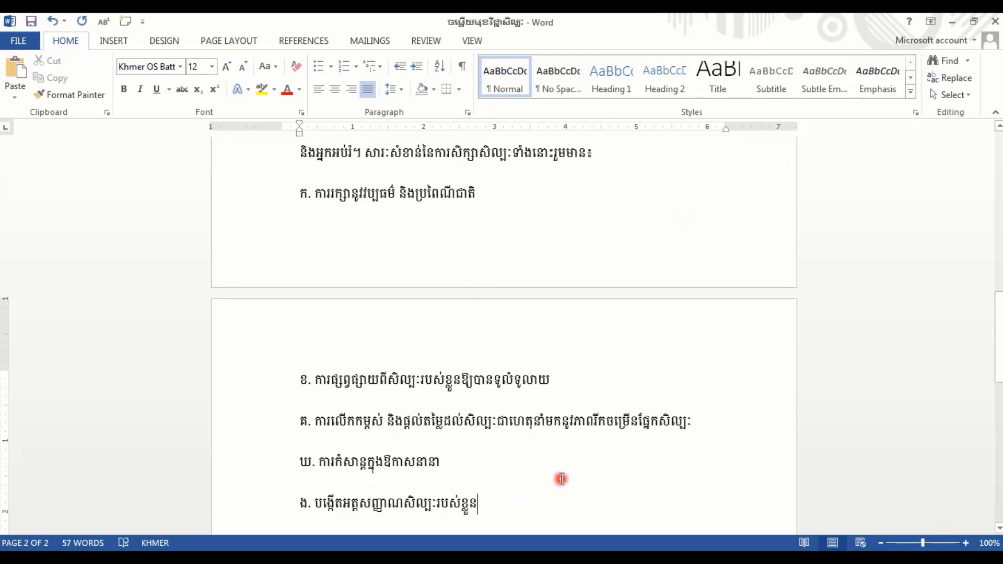
pyautogui.press('Return')
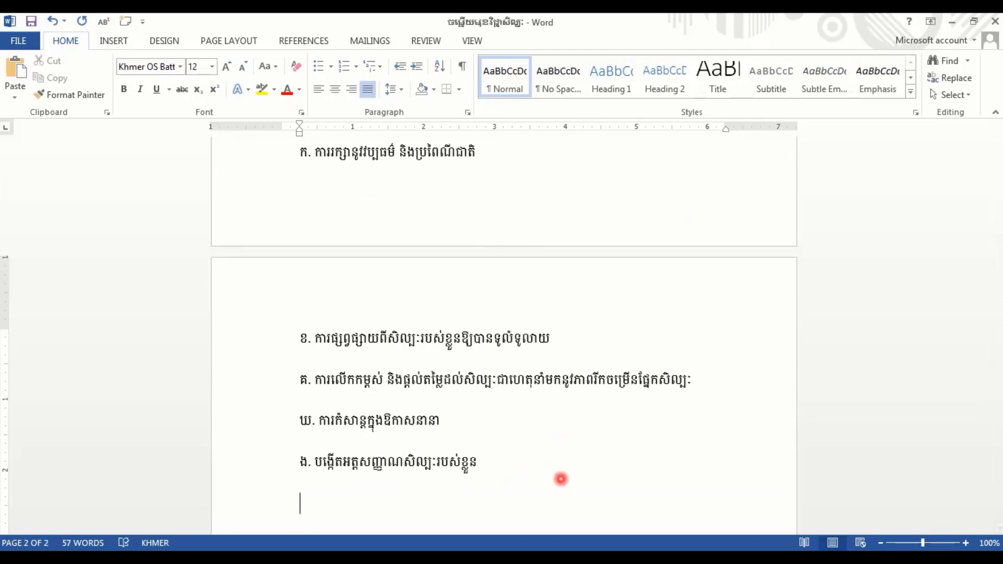
pyautogui.write('ច')
pyautogui.press('Return')
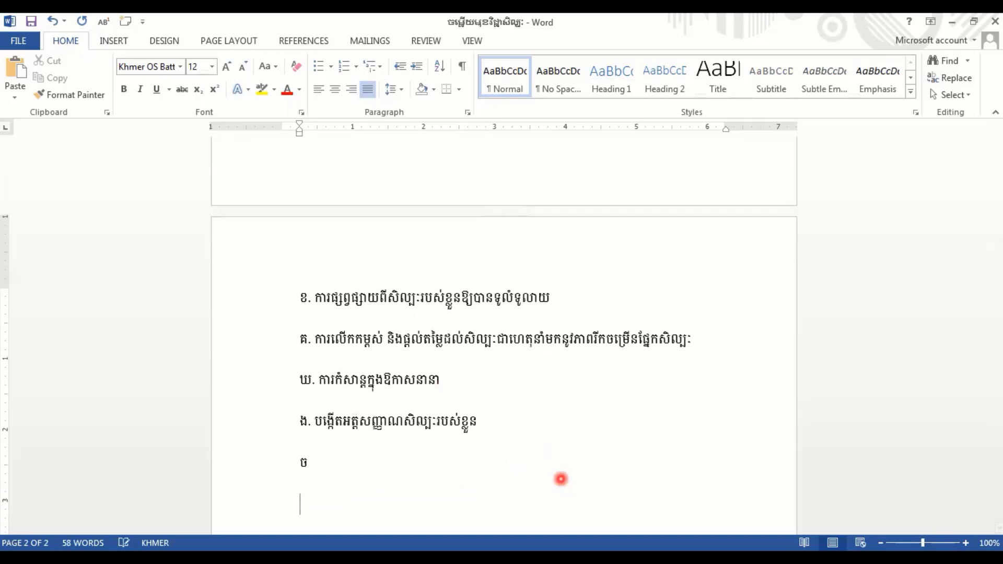
pyautogui.write('ឈ')
pyautogui.press('BackSpace')
pyautogui.write('ឆ')
pyautogui.press('Return')
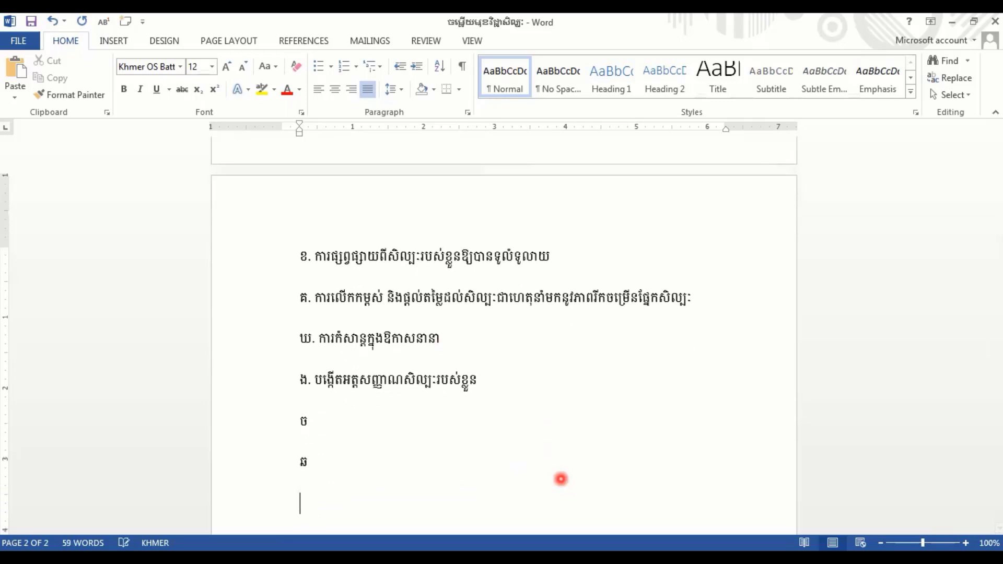
pyautogui.write('ជ')
# Step: Add a period after each new letter so the labels read ច., ឆ. and ជ
pyautogui.hotkey('alt', 'shift')
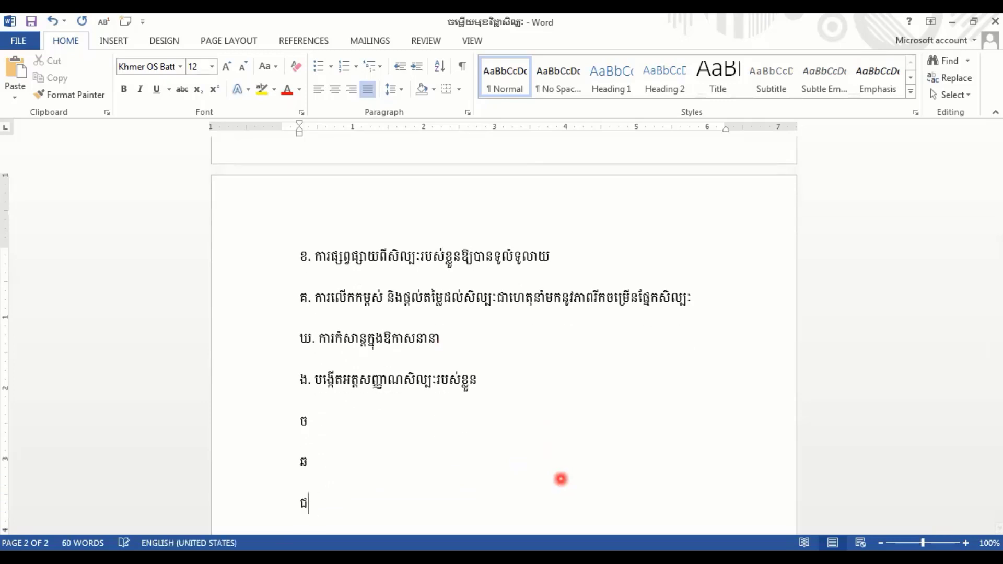
pyautogui.write('.')
pyautogui.press('Up')
pyautogui.write('.')
pyautogui.press('Up')
pyautogui.write('.')
# Step: Check that the new ច., ឆ. and ជ. lines use font size 12
pyautogui.moveTo(320, 509); pyautogui.dragTo(306, 419)
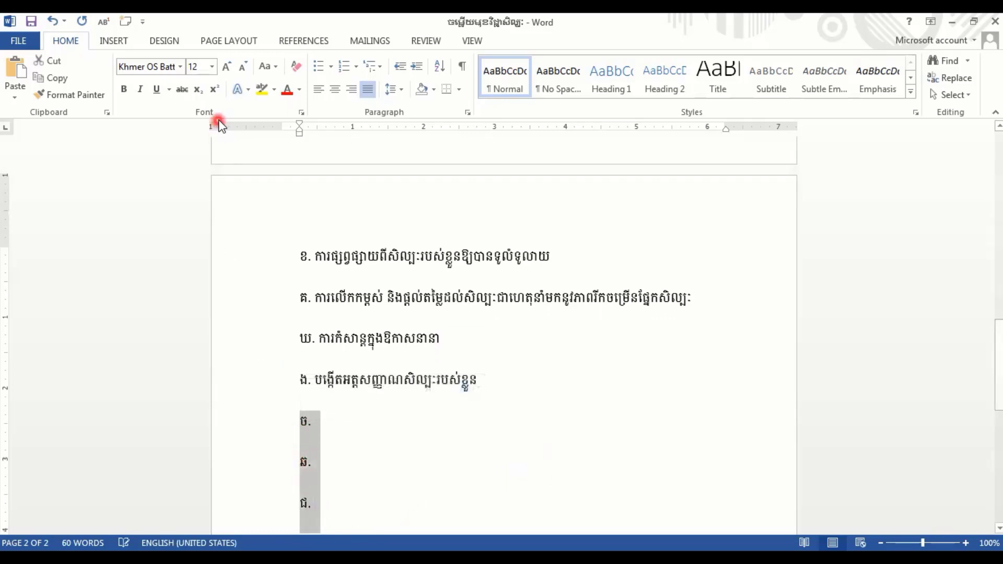
pyautogui.click(211, 67)
pyautogui.click(213, 78)
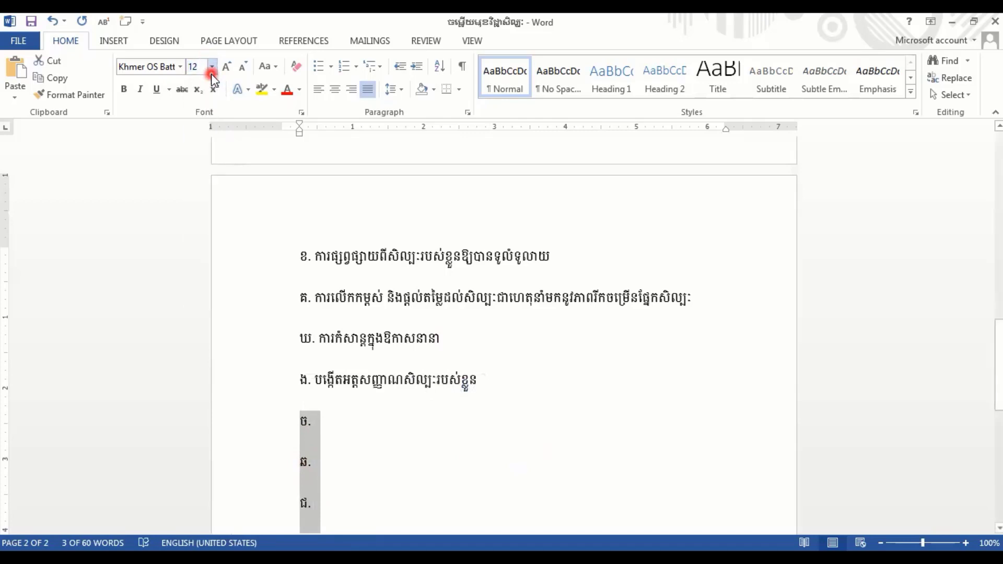
pyautogui.click(335, 430)
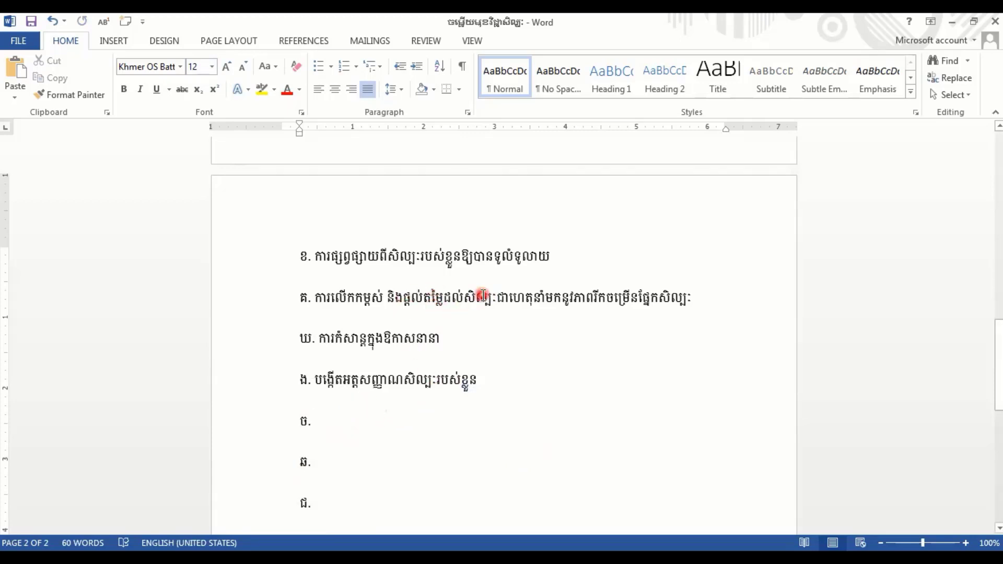
# Step: Scroll up and down page 2 to review the extended lettered list
pyautogui.scroll(-1, 483, 296)
pyautogui.scroll(5, 483, 296)
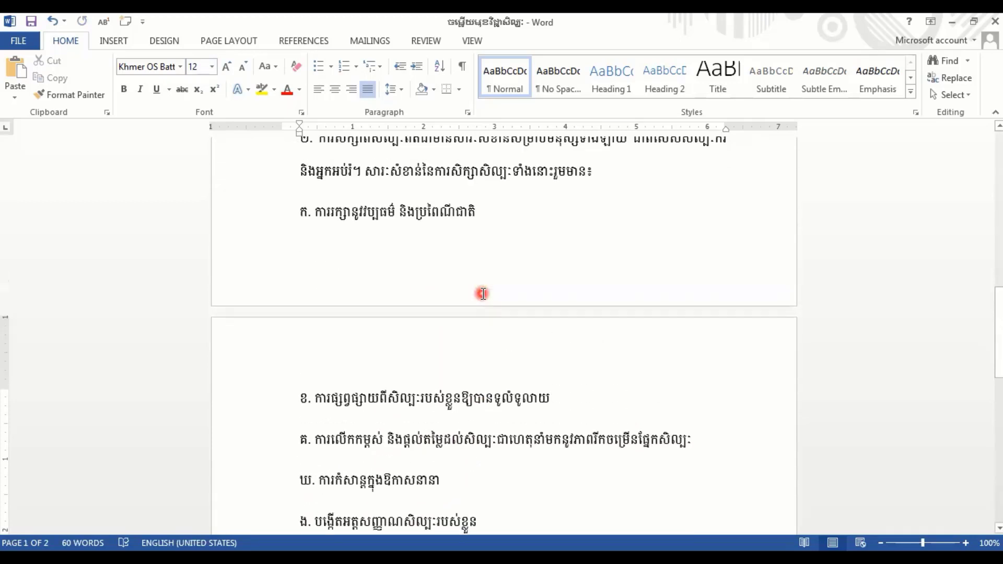
pyautogui.scroll(1, 483, 294)
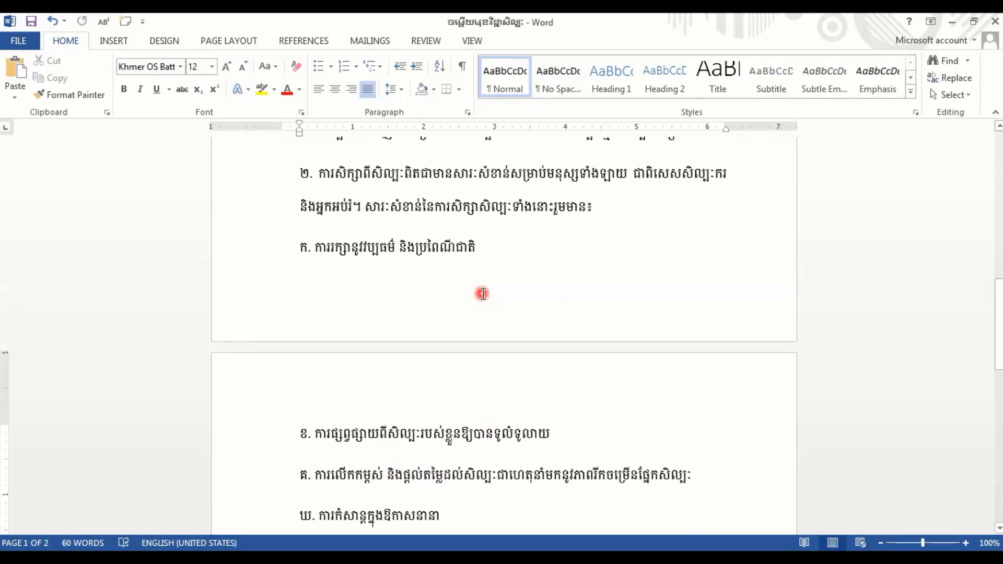
pyautogui.scroll(-3, 465, 302)
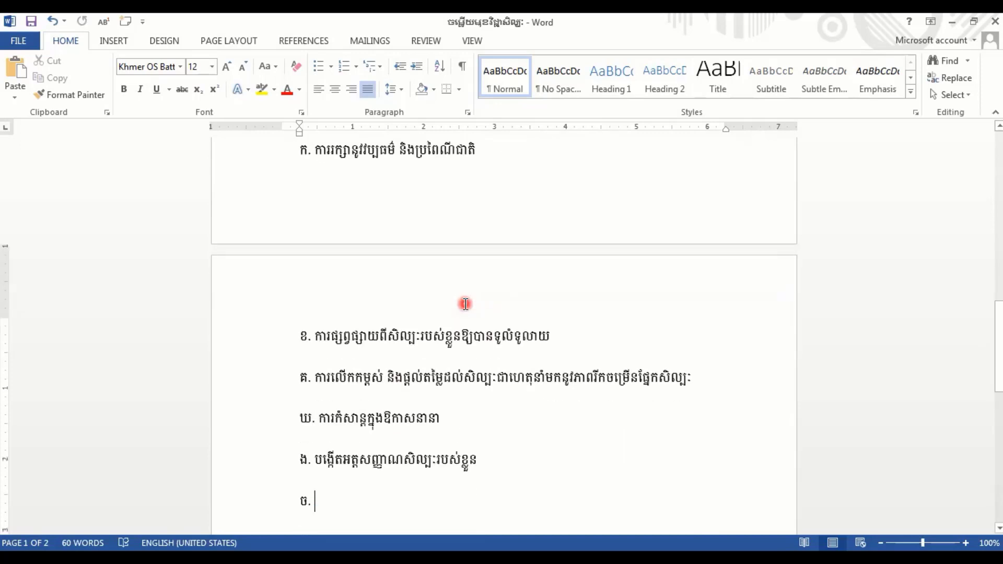
pyautogui.scroll(-3, 465, 304)
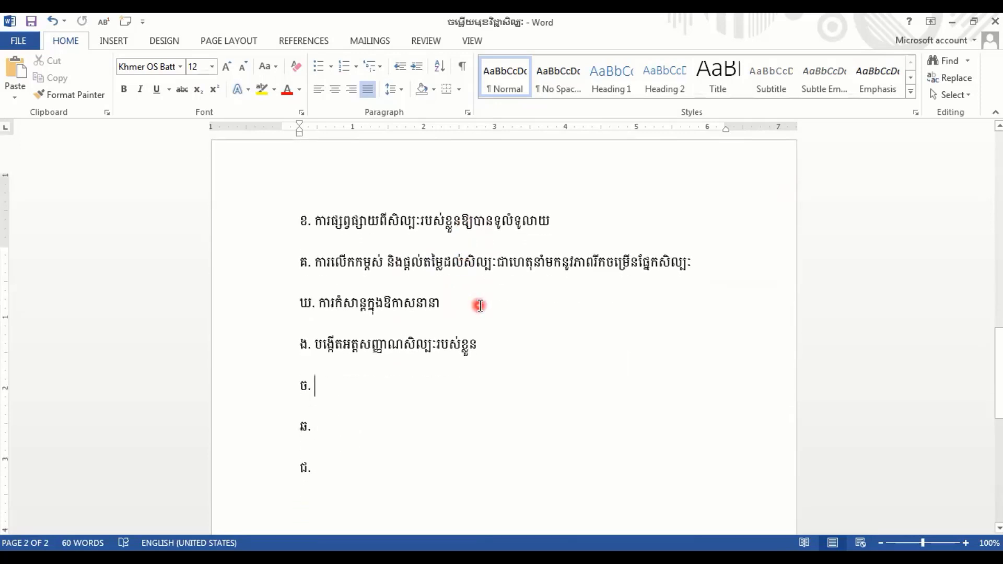
pyautogui.scroll(1, 477, 302)
pyautogui.scroll(-1, 486, 295)
pyautogui.scroll(-1, 489, 292)
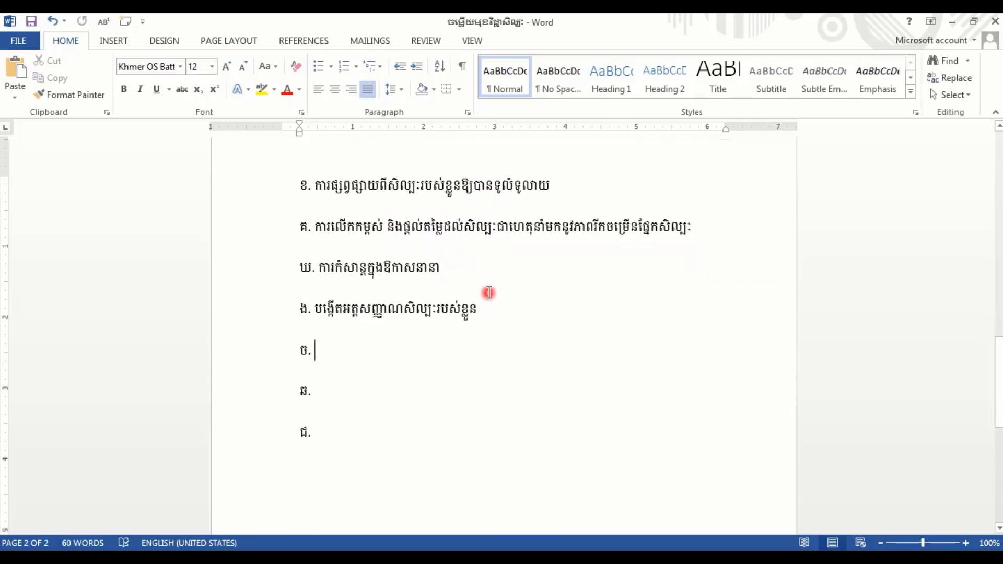
pyautogui.scroll(1, 489, 292)
pyautogui.scroll(2, 487, 292)
pyautogui.scroll(3, 465, 289)
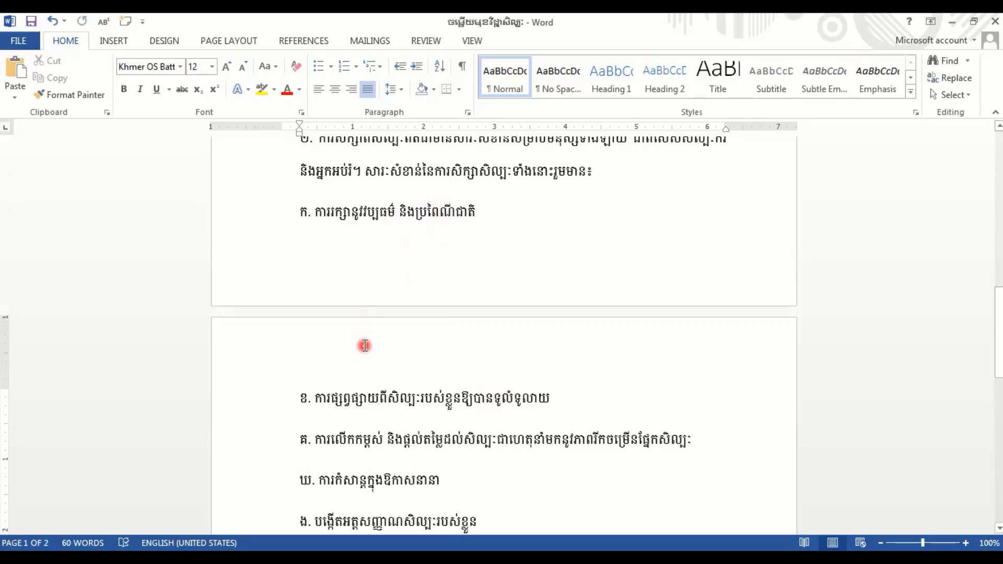
pyautogui.press('Return')
pyautogui.write('ច.')
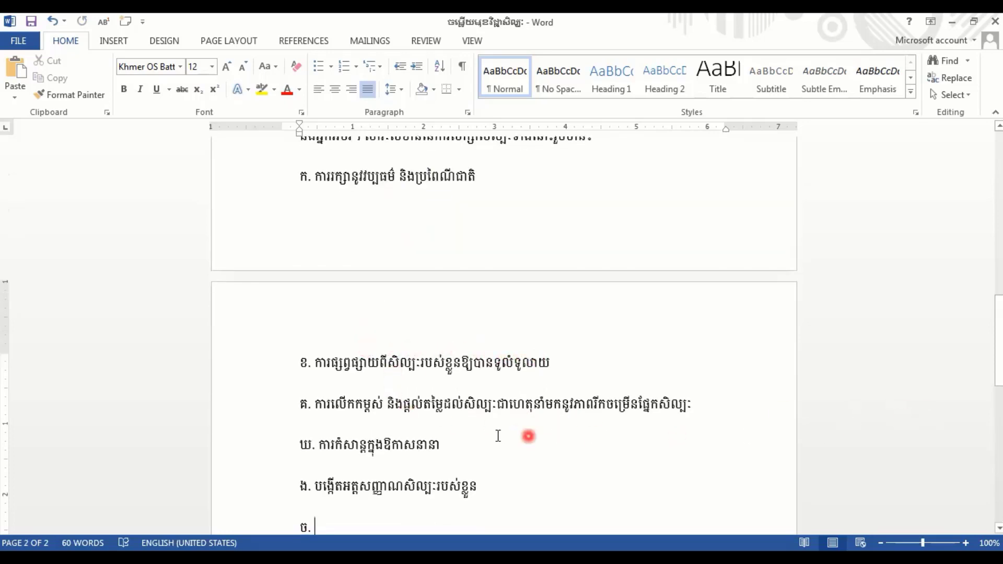
pyautogui.press('Return')
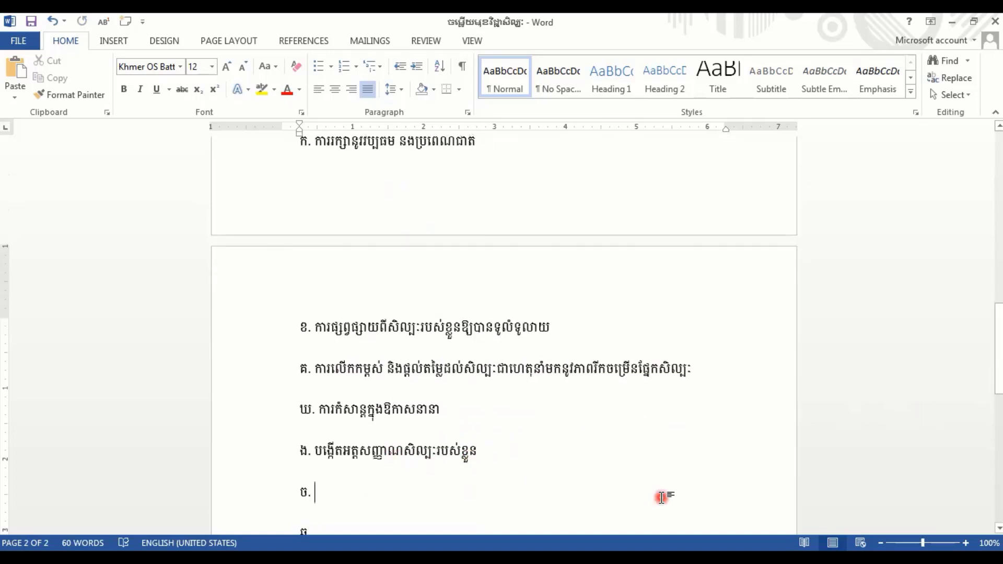
pyautogui.scroll(-1, 662, 498)
pyautogui.scroll(-1, 663, 501)
pyautogui.scroll(-2, 662, 507)
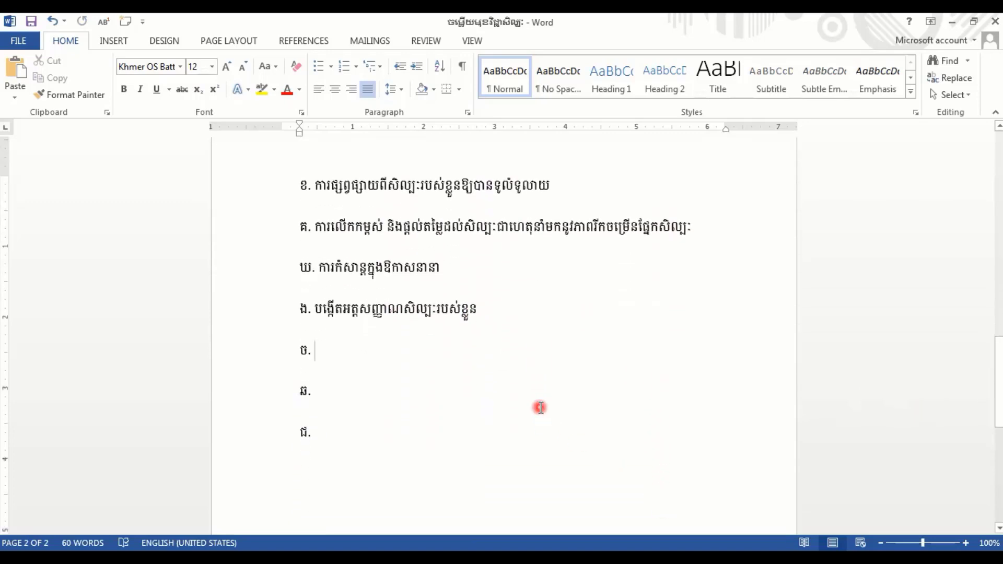
pyautogui.scroll(1, 541, 408)
pyautogui.scroll(2, 541, 407)
pyautogui.scroll(2, 541, 407)
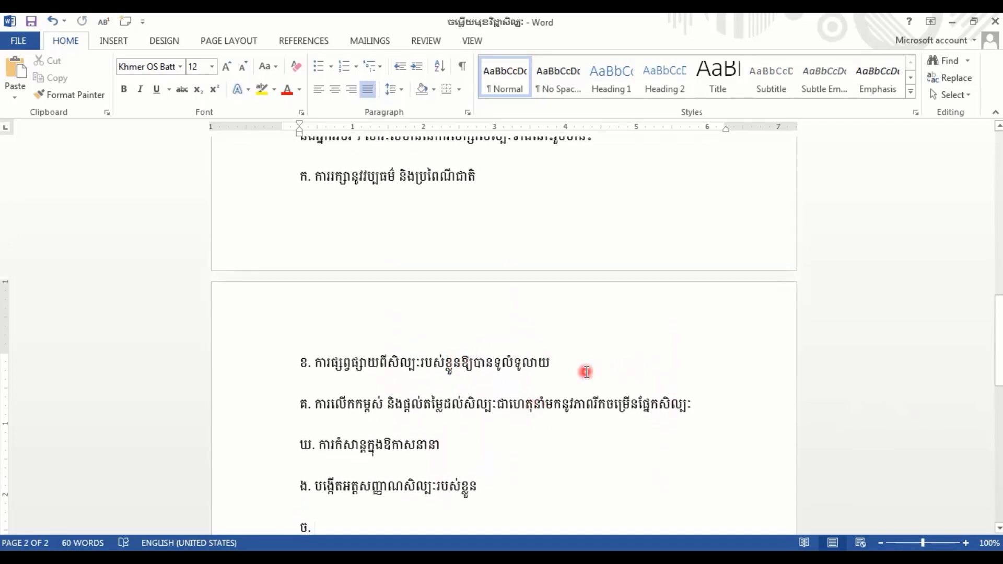
pyautogui.scroll(-4, 586, 372)
pyautogui.scroll(-1, 587, 372)
pyautogui.scroll(-1, 586, 371)
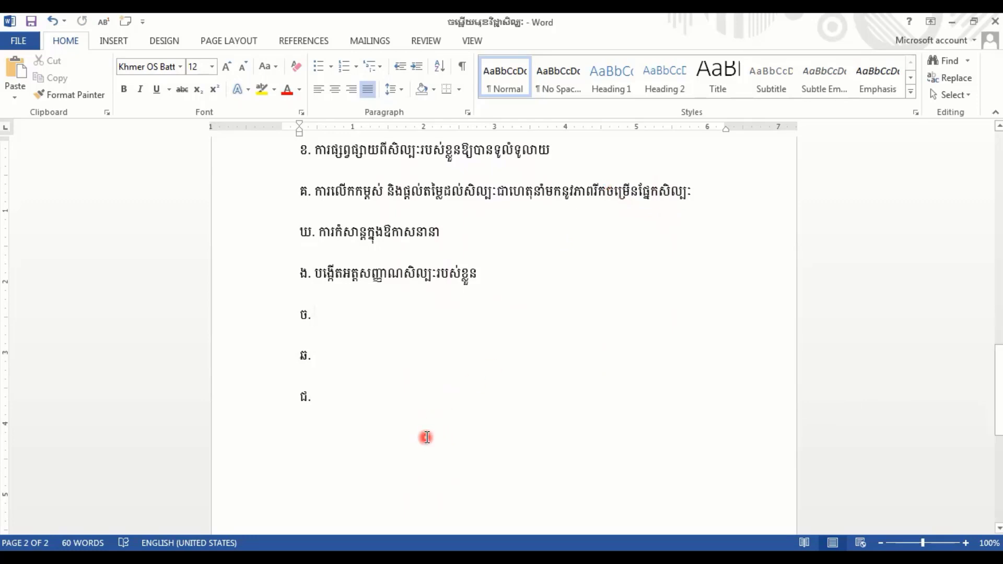
pyautogui.scroll(3, 486, 376)
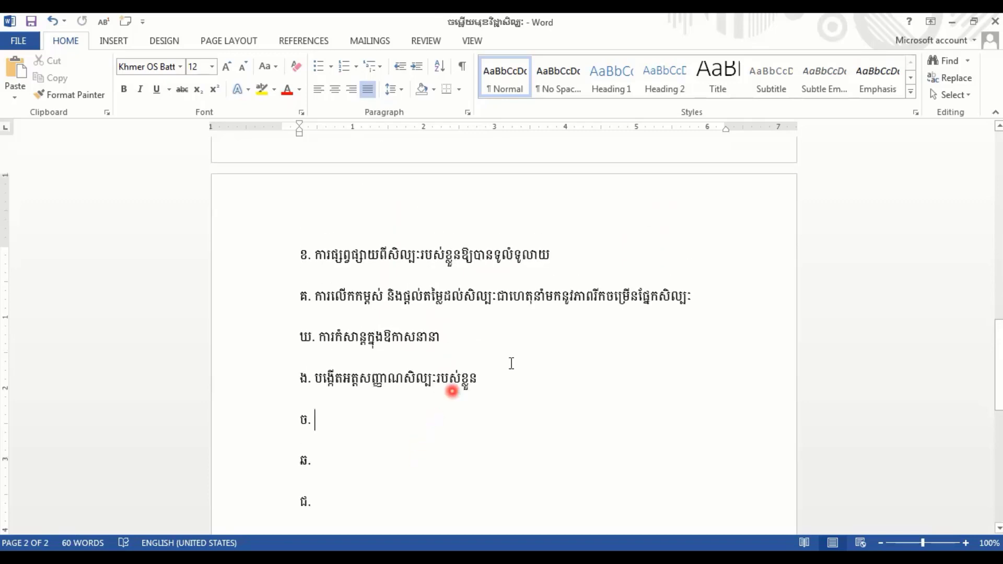
pyautogui.scroll(4, 512, 371)
pyautogui.scroll(1, 521, 361)
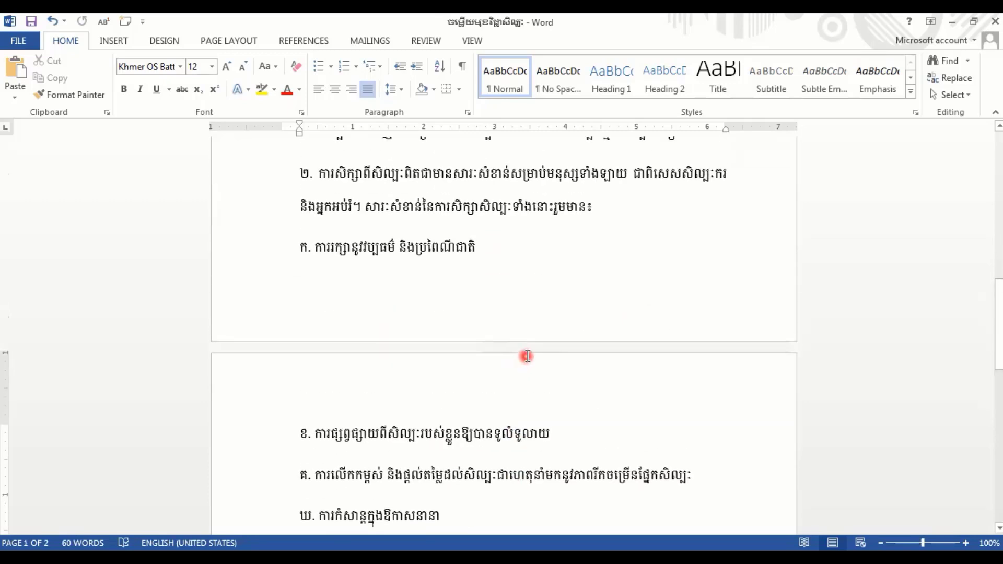
pyautogui.scroll(-9, 454, 258)
pyautogui.scroll(-2, 394, 290)
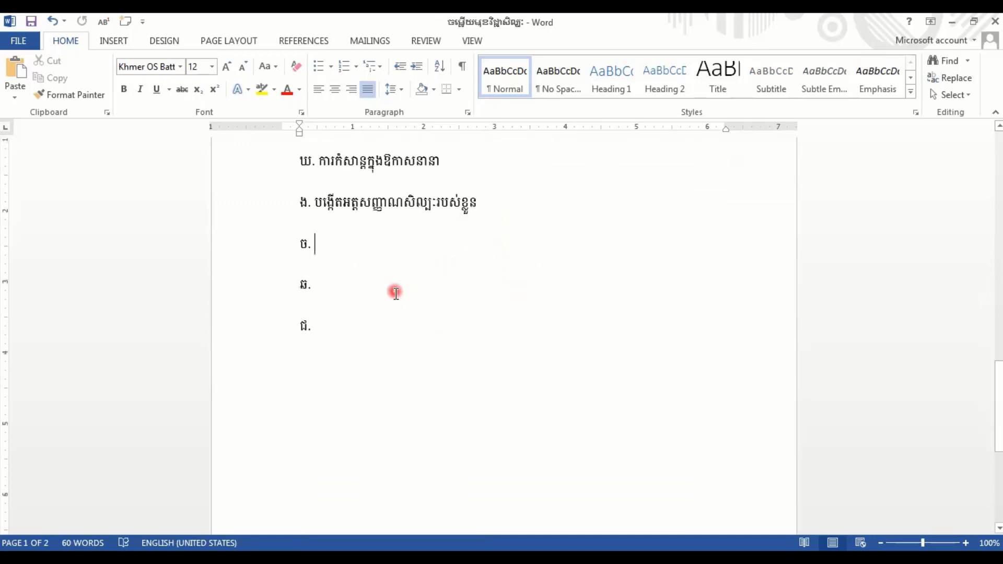
# Step: Write item ច. as ការមានសិល្បៈក្នុងខ្លួនដើម្បីជួយគាំទ្រលើការងារផ្សេង, correcting typos
pyautogui.write('សា')
pyautogui.press('BackSpace')
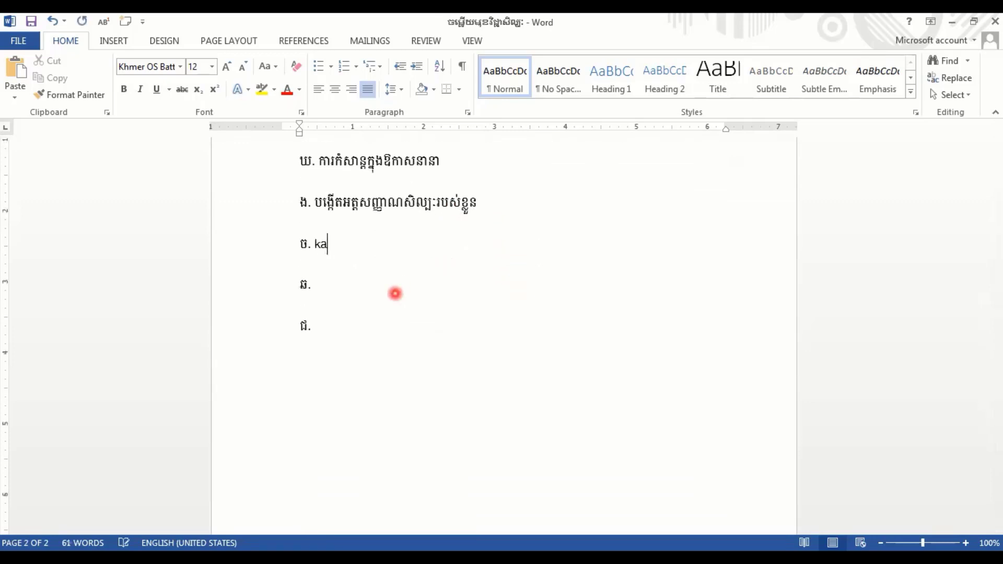
pyautogui.press('BackSpace')
pyautogui.write('ការម')
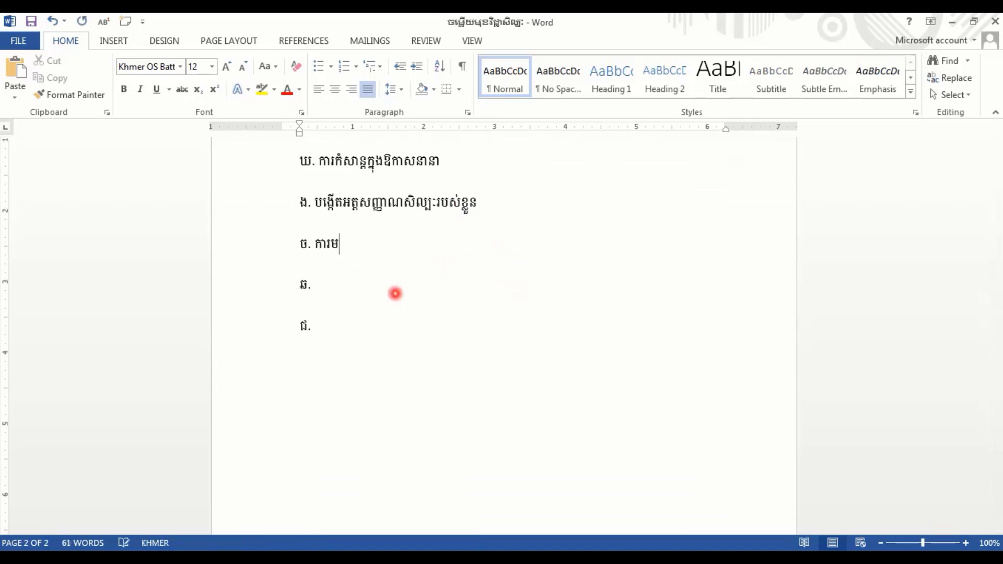
pyautogui.write('ាន')
pyautogui.write('សិល្')
pyautogui.write('បៈ')
pyautogui.write('ក្នុង')
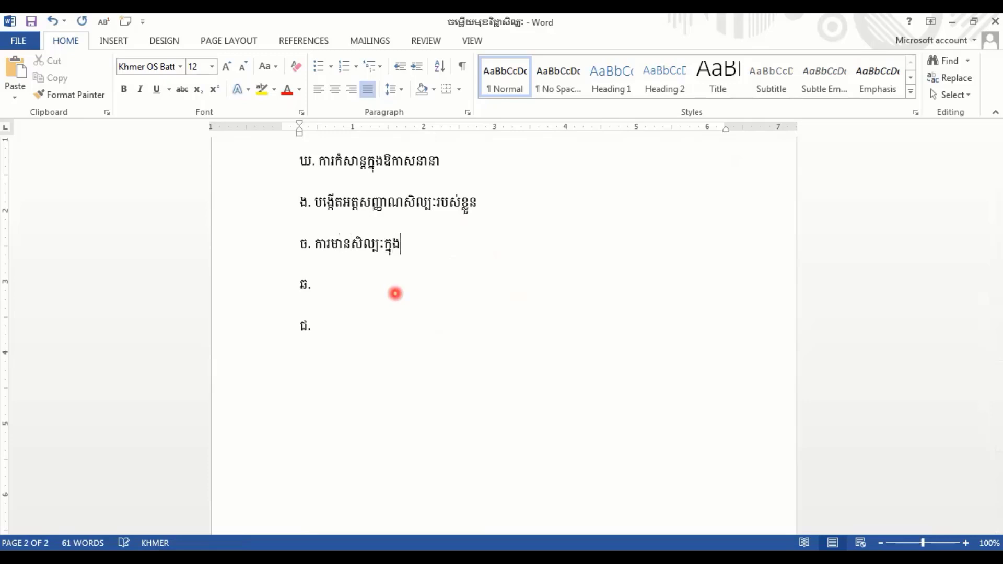
pyautogui.write('ខ្លួនដើម្ប')
pyautogui.write('ីជា')
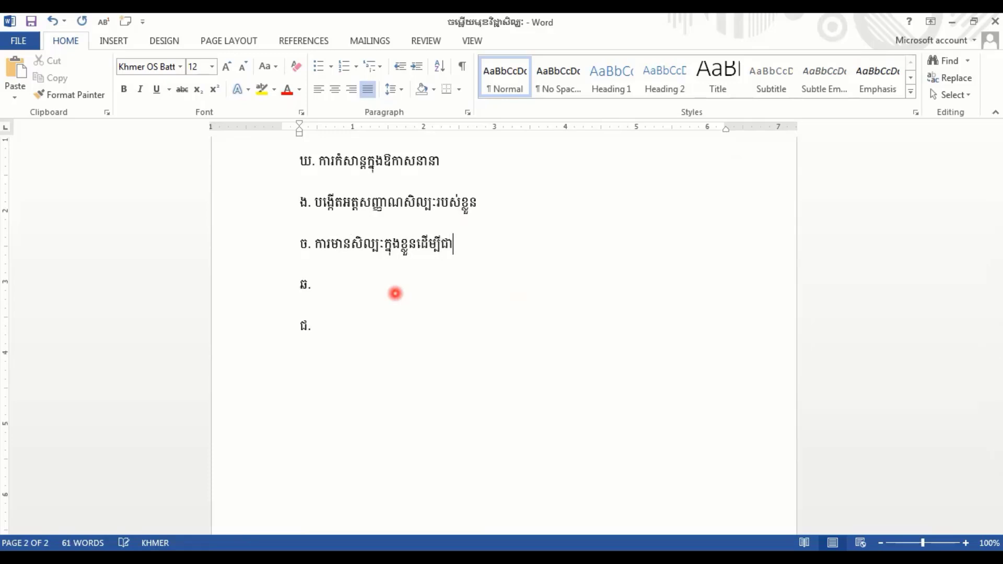
pyautogui.write('ក')
pyautogui.press('BackSpace')
pyautogui.press('BackSpace')
pyautogui.press('BackSpace')
pyautogui.write('ជ្ជយ')
pyautogui.write('គាំទ្រ')
pyautogui.write('លើ')
pyautogui.write('ក')
pyautogui.write('ារ')
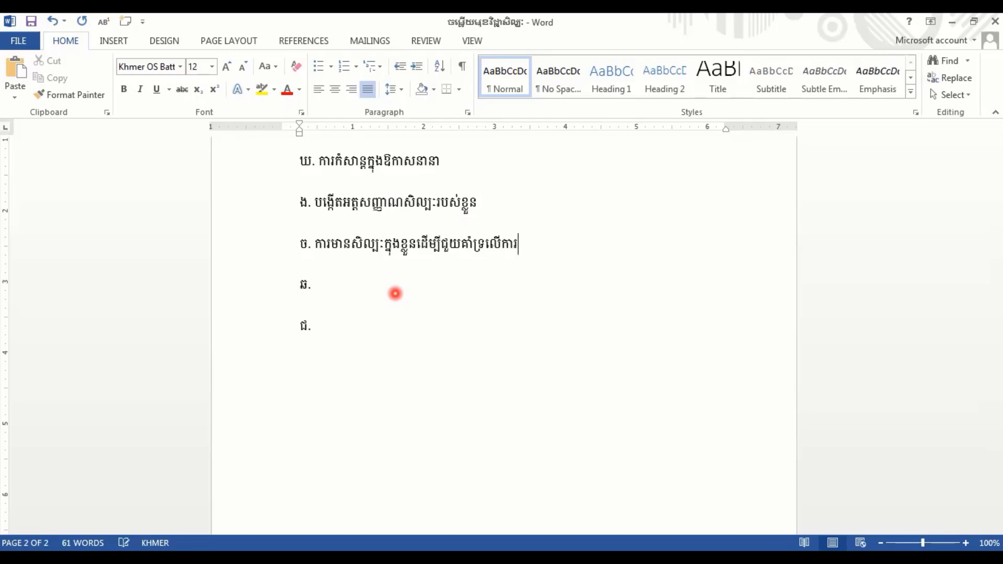
pyautogui.write('ងារផ្ទេង')
pyautogui.hotkey('alt', 'shift')
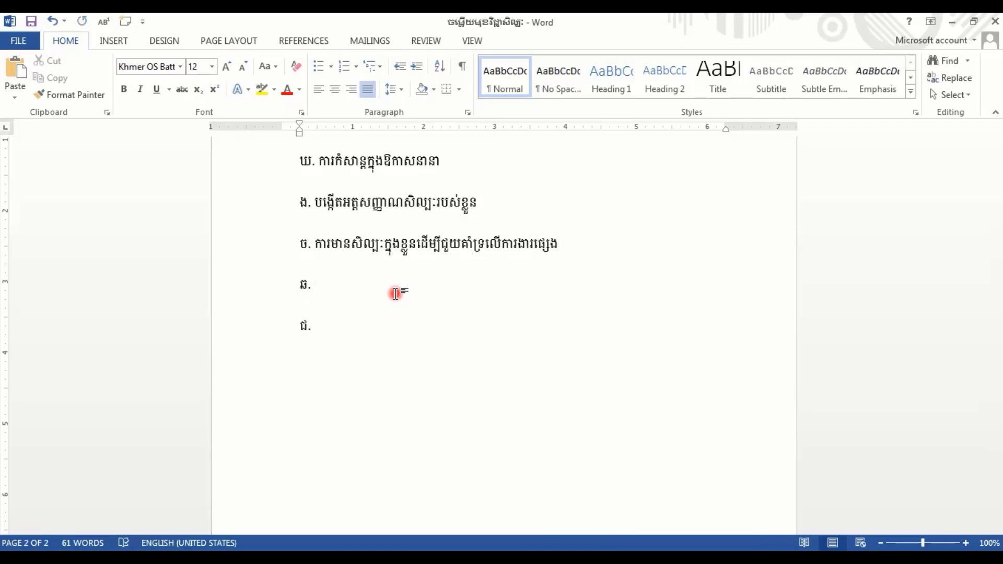
pyautogui.click(396, 293)
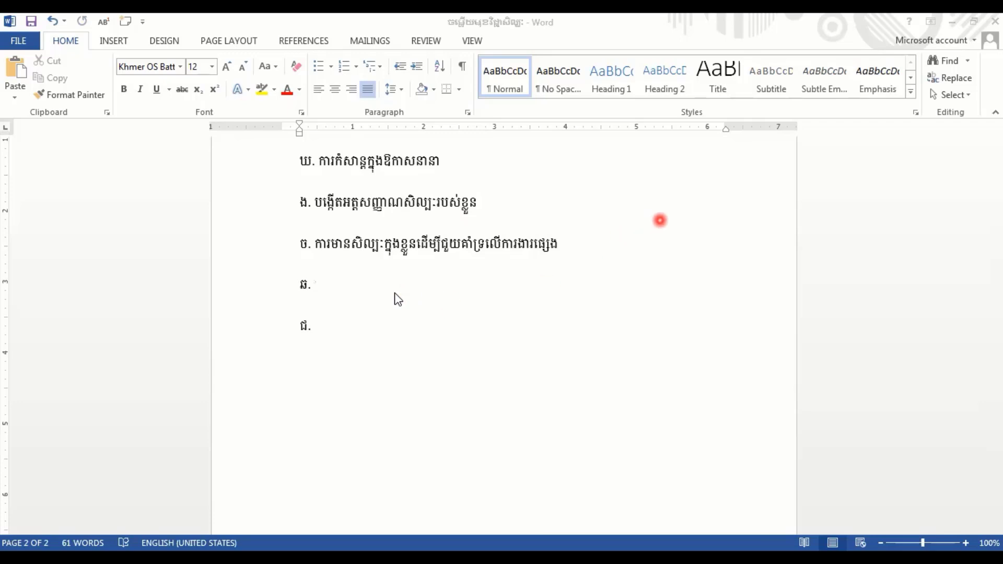
# Step: Write item ឆ. as ការពង្រឹង និងពង្រីកការឆ្នៃប្រឌិតតាមរយៈការរៀបចំ និងការសម្តែងសិល្បៈផ្សេងៗ
pyautogui.click(480, 282)
pyautogui.write('ការ')
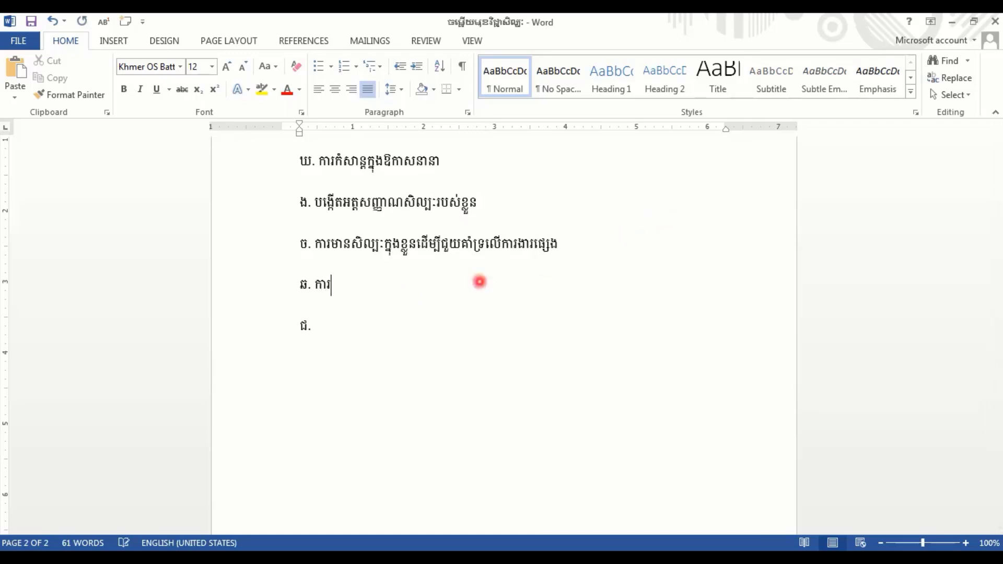
pyautogui.write('ពង្រ')
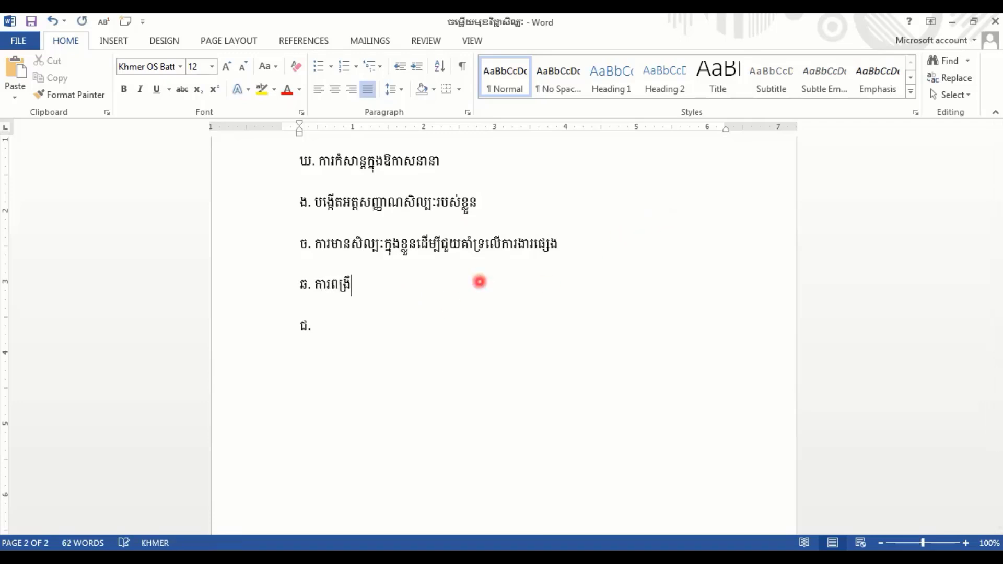
pyautogui.write('ឹង និង')
pyautogui.write('ពង្រីក')
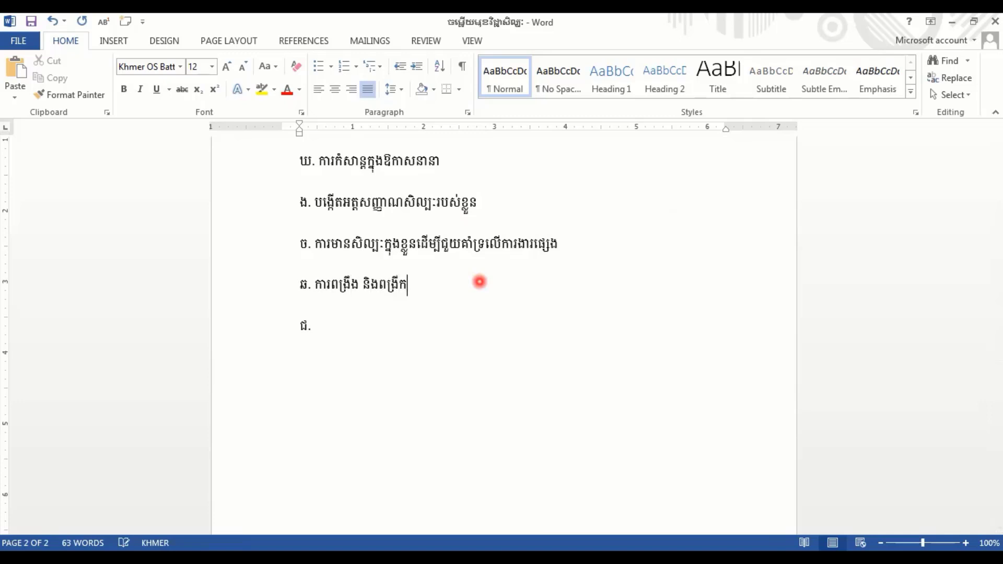
pyautogui.write('ការ')
pyautogui.write('ផ្លែប')
pyautogui.write('្រឌិតតាមរ')
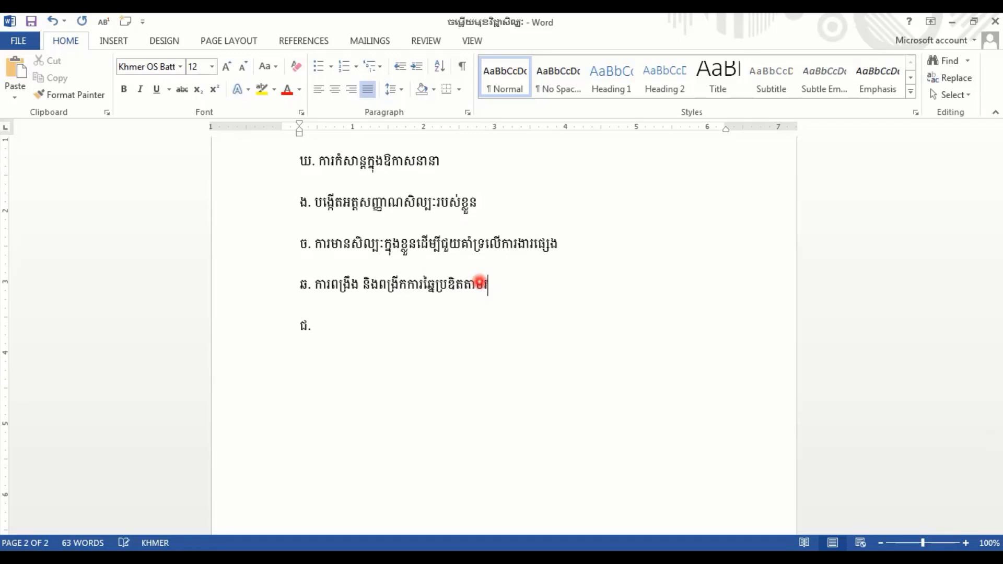
pyautogui.write('ប')
pyautogui.press('BackSpace')
pyautogui.write('យៈ')
pyautogui.write('ការសម្ត')
pyautogui.write('ែងសិល្បៈ')
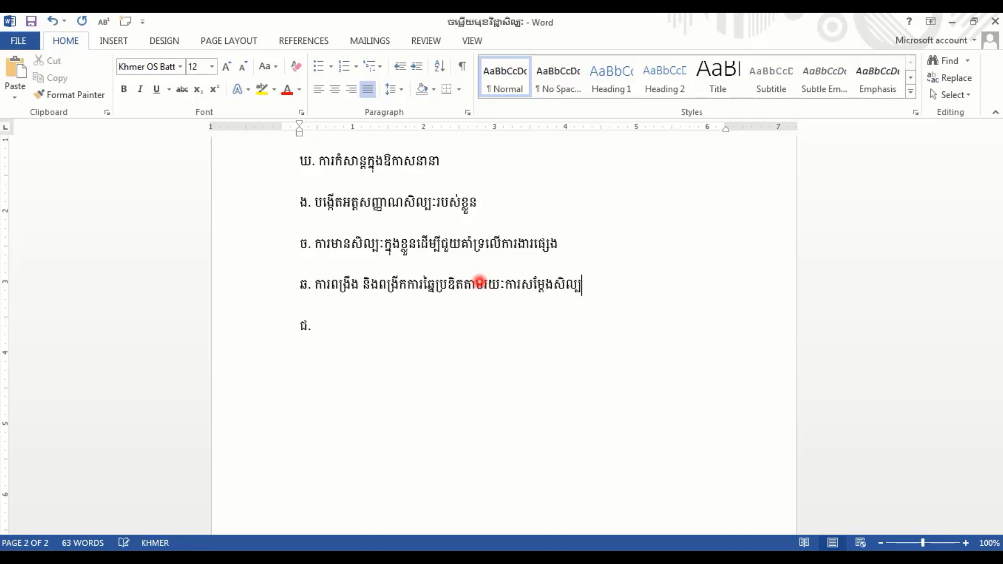
pyautogui.write('ផ្ស')
pyautogui.write('េងៗ')
pyautogui.press('Left')
pyautogui.press('Left')
pyautogui.press('Left')
pyautogui.press('Left')
pyautogui.press('Left')
pyautogui.press('Left')
pyautogui.press('Right')
pyautogui.press('Right')
pyautogui.press('Right')
pyautogui.write('រៀបចំ')
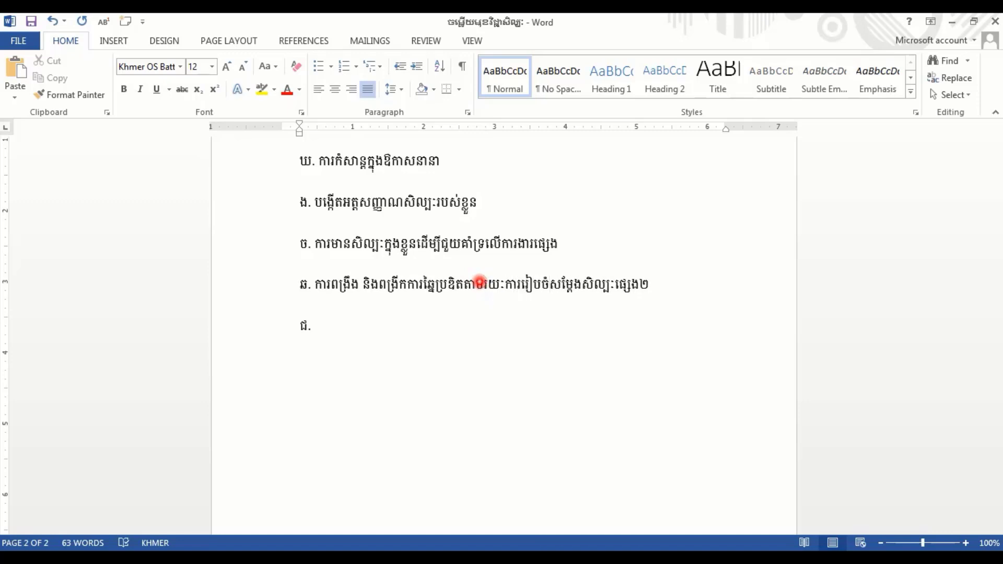
pyautogui.write(' និងការ')
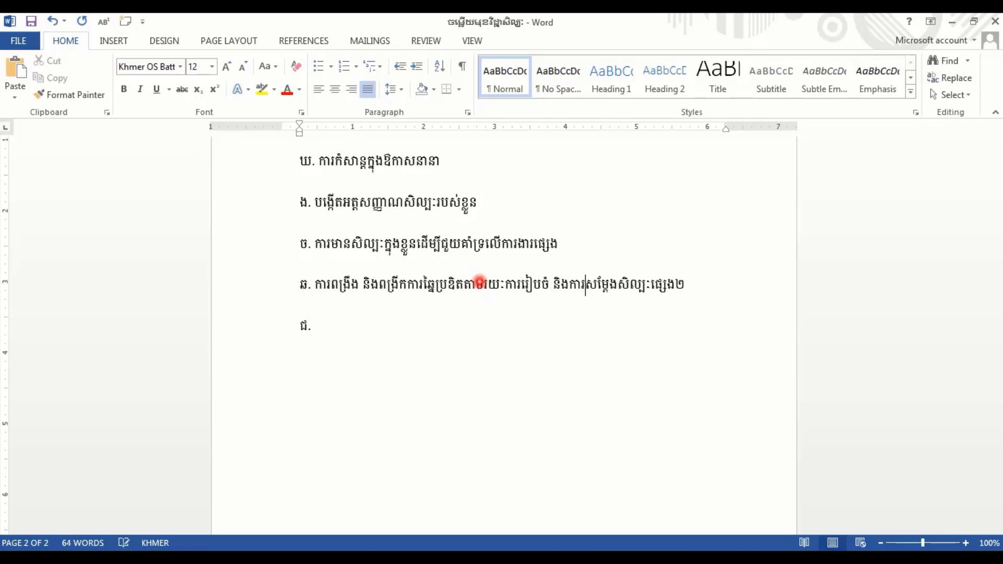
pyautogui.click(709, 276)
pyautogui.press('BackSpace')
pyautogui.write('ៗ')
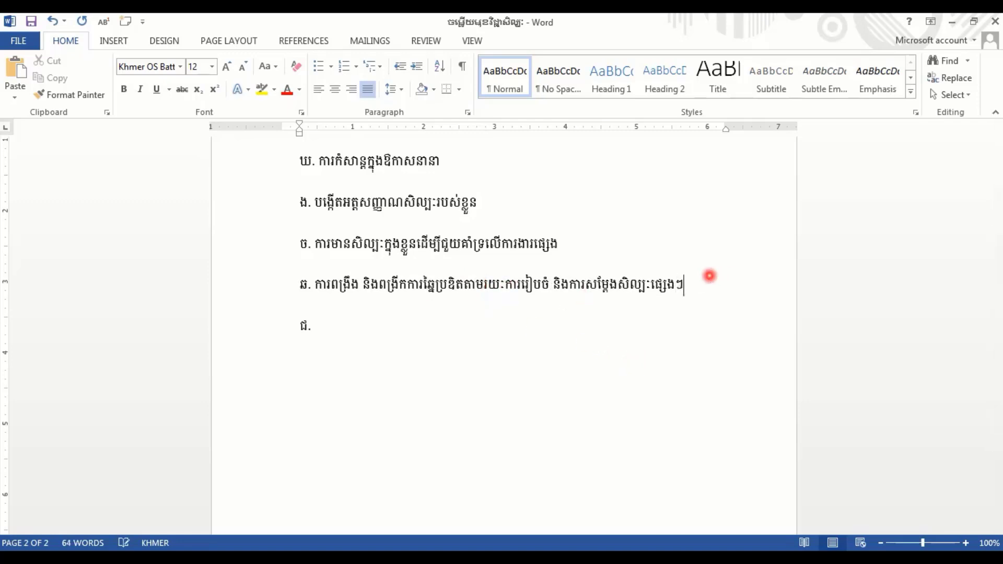
# Step: Type the note (អាចមានចម្លើយច្រើនទៀត on line ជ
pyautogui.hotkey('alt', 'shift')
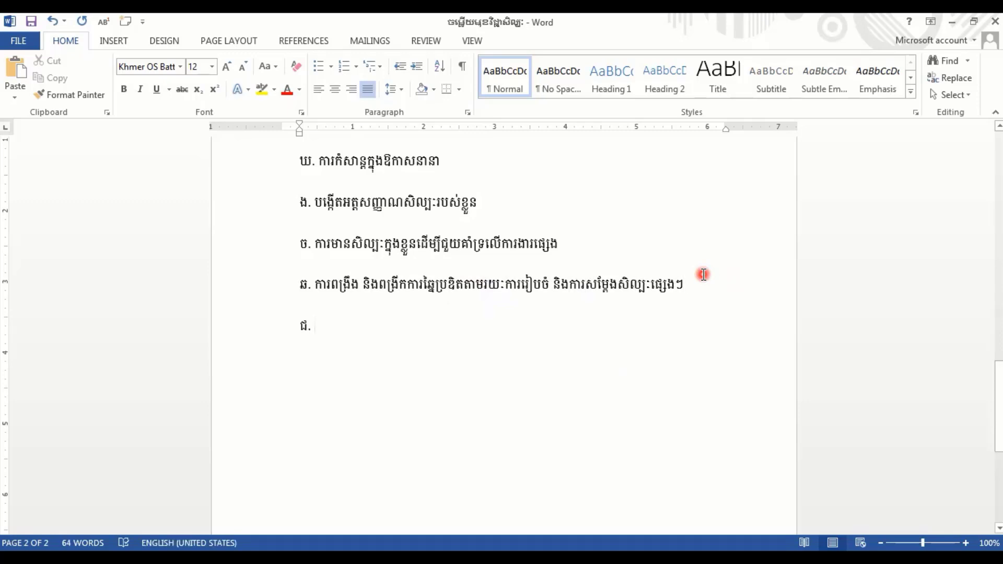
pyautogui.write('(')
pyautogui.hotkey('alt', 'shift')
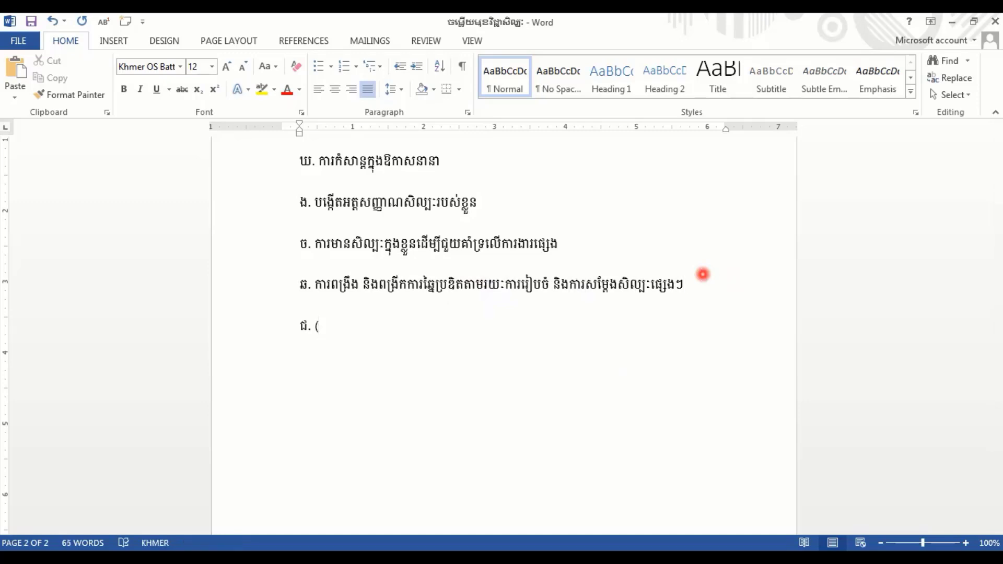
pyautogui.write('អាចមានចម')
pyautogui.write('្លើយ')
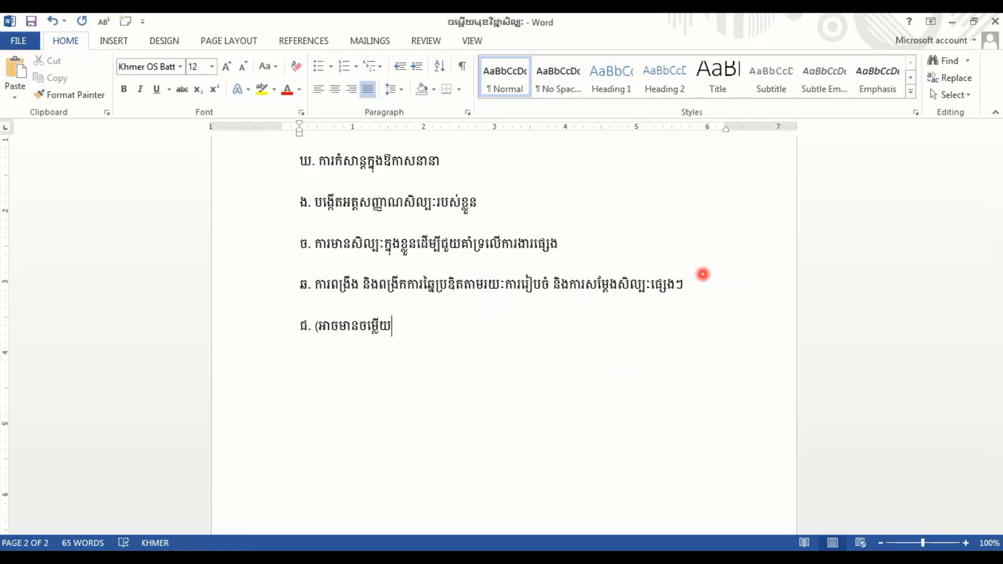
pyautogui.write('ច្រើនទ')
pyautogui.write('ៀត')
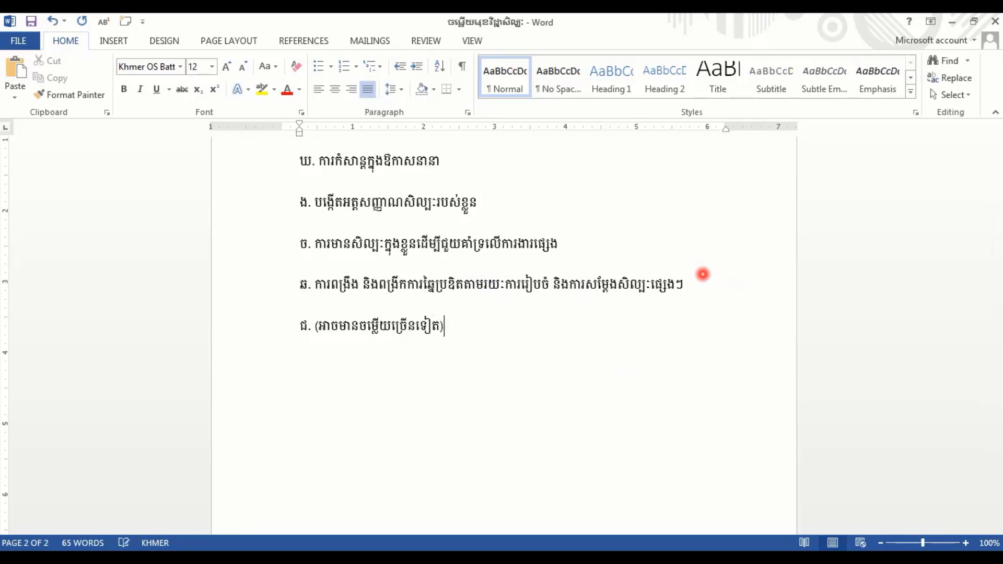
# Step: Join section I's ឯកទេស line onto the name line, spaced out at a new tab stop
pyautogui.scroll(5, 677, 329)
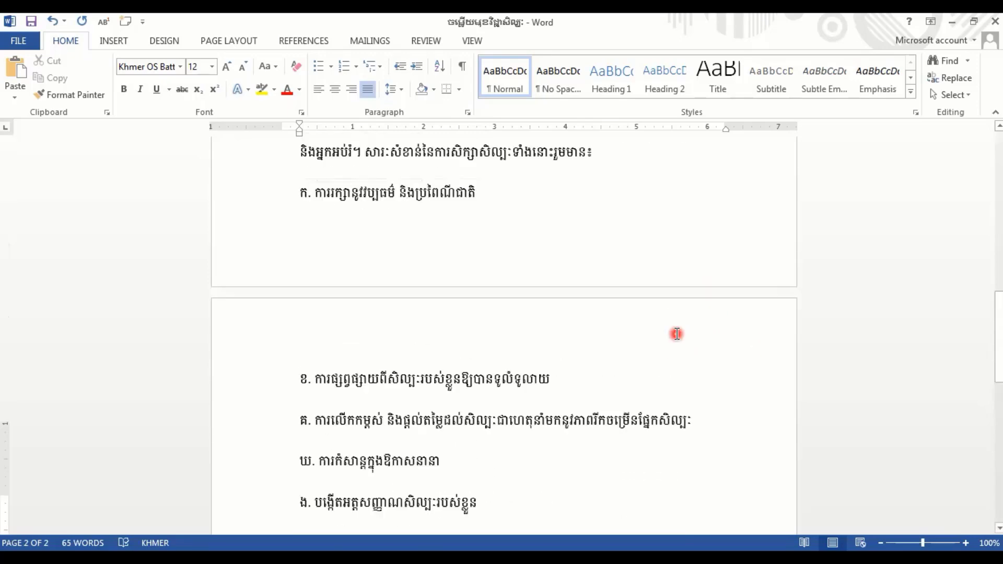
pyautogui.scroll(5, 678, 339)
pyautogui.scroll(2, 677, 341)
pyautogui.scroll(2, 676, 347)
pyautogui.scroll(-5, 674, 342)
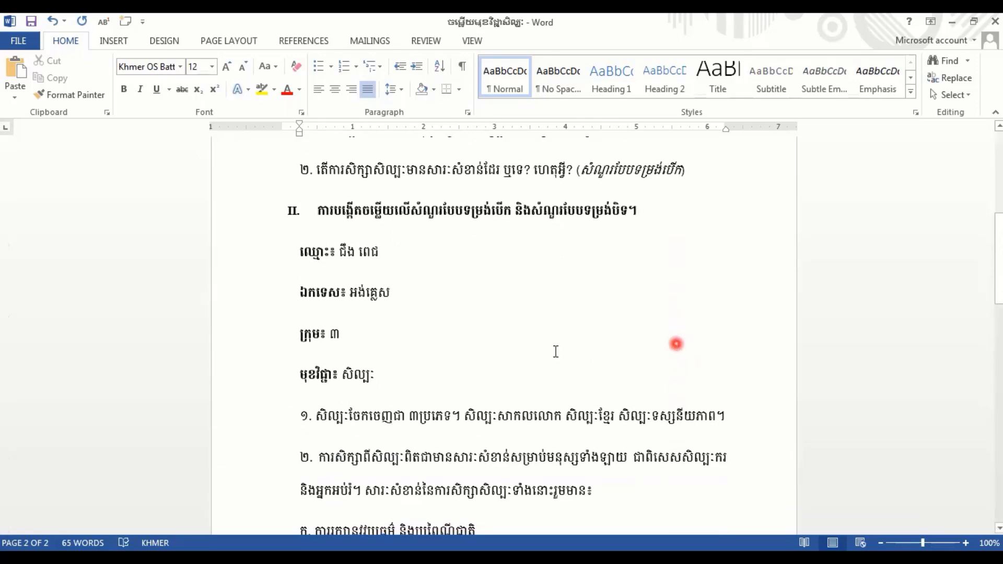
pyautogui.scroll(2, 501, 345)
pyautogui.scroll(5, 496, 324)
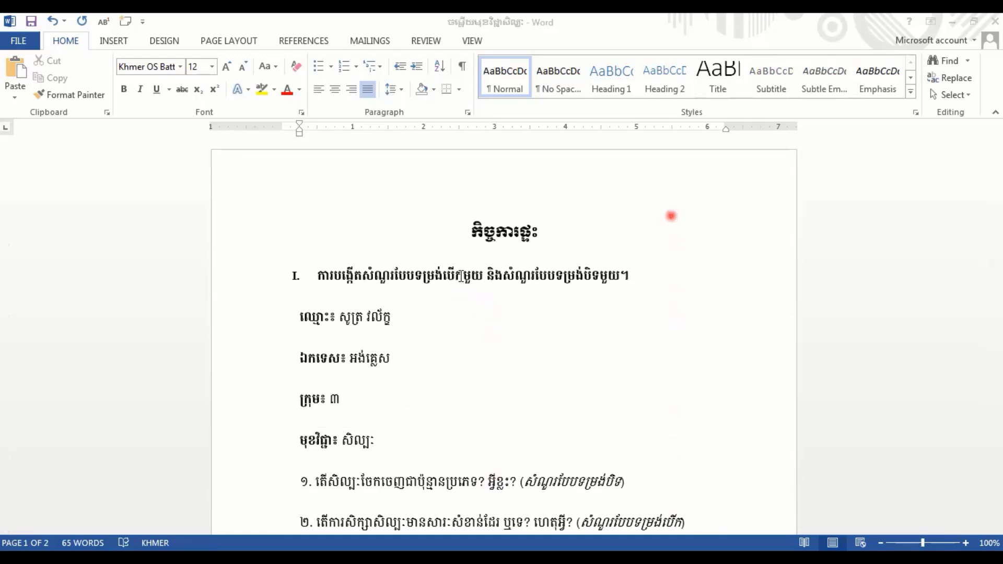
pyautogui.click(289, 357)
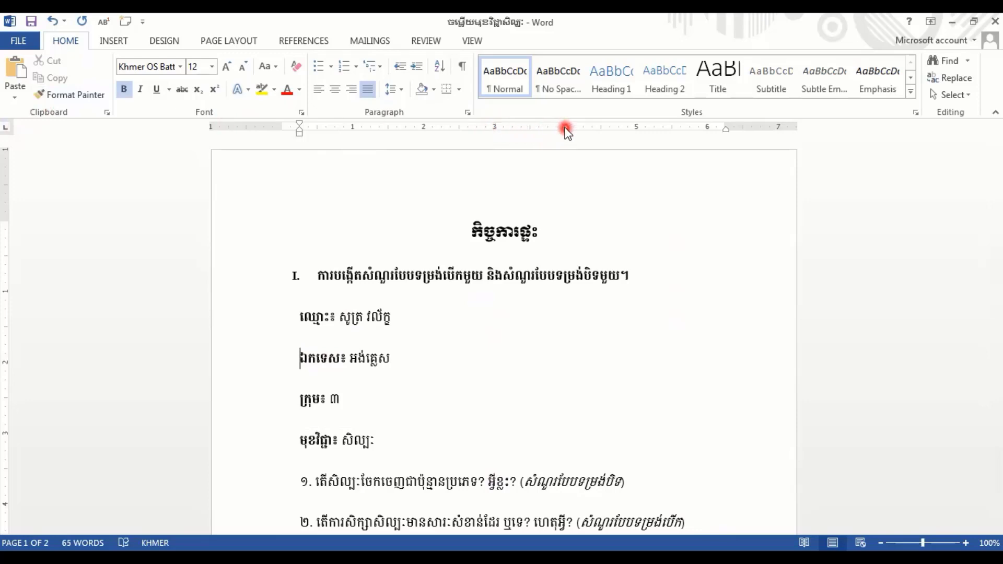
pyautogui.click(534, 129)
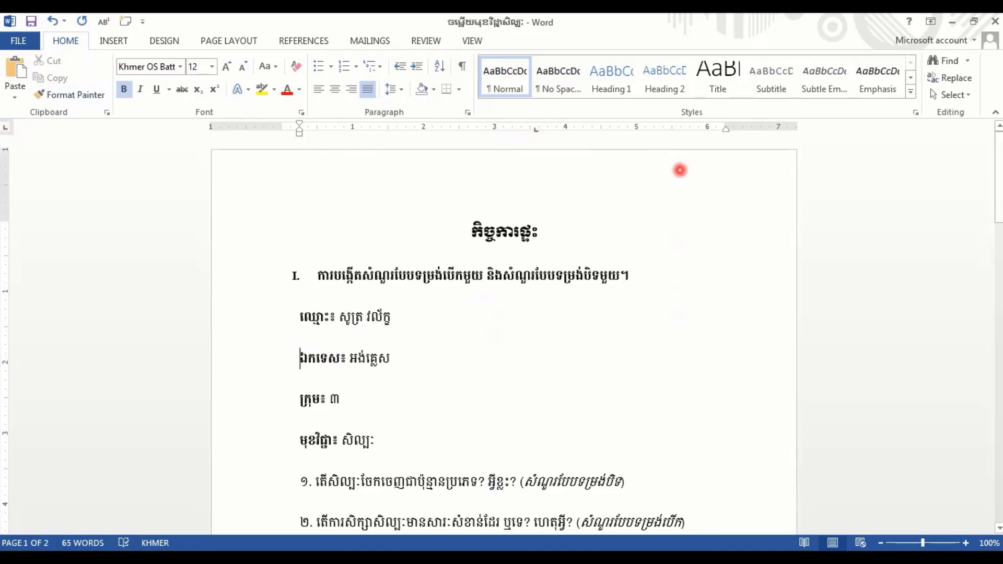
pyautogui.press('Tab')
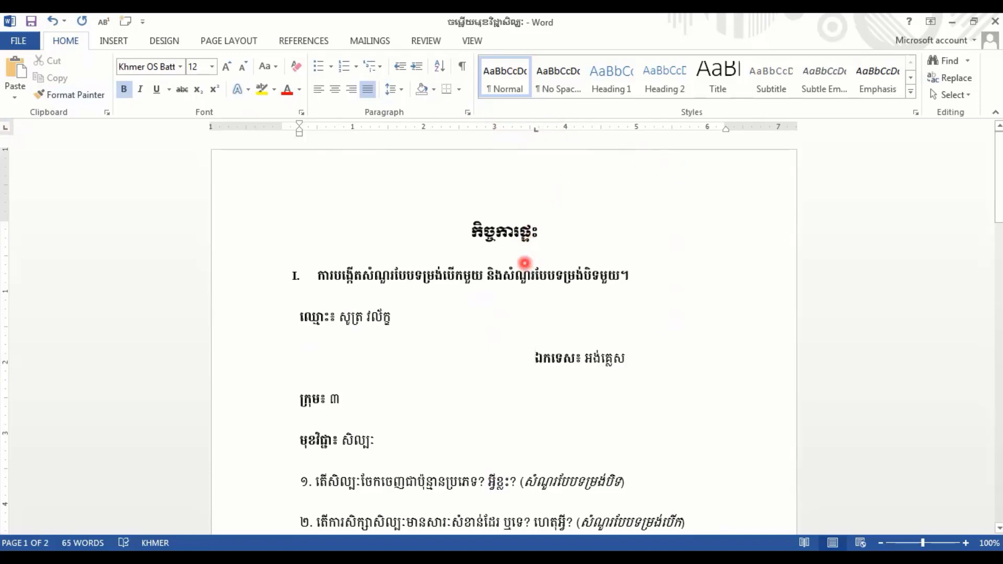
pyautogui.press('BackSpace')
pyautogui.press('BackSpace')
pyautogui.press('BackSpace')
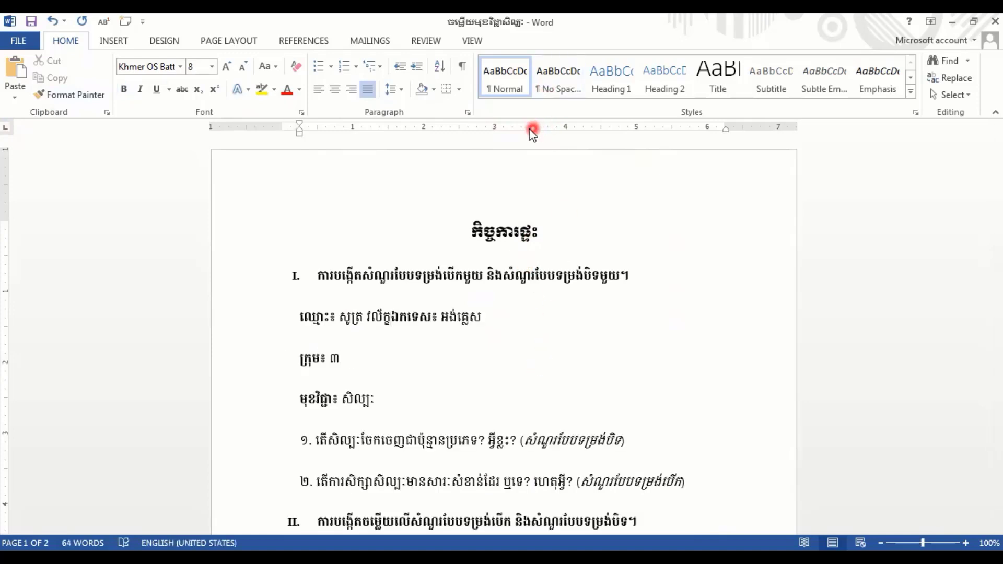
pyautogui.press('Tab')
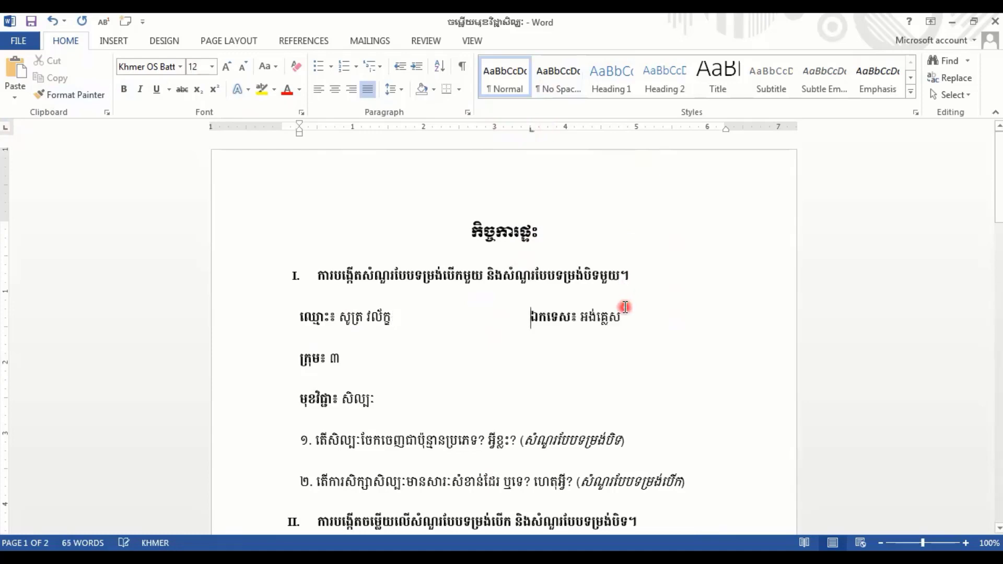
# Step: Join section I's មុខវិជ្ជា onto the ក្រុម line, tab-aligned under ឯកទេស
pyautogui.click(302, 397)
pyautogui.press('BackSpace')
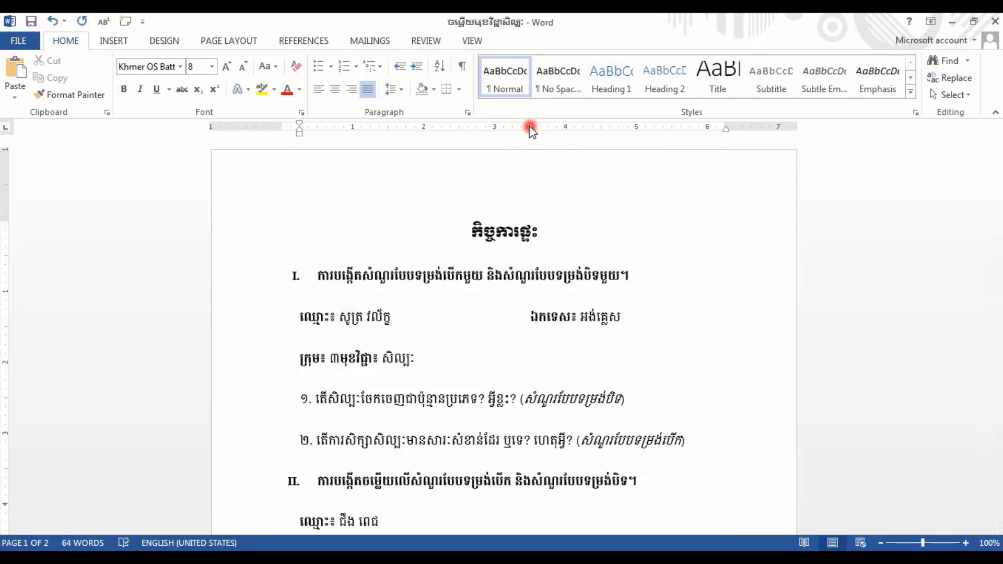
pyautogui.press('Tab')
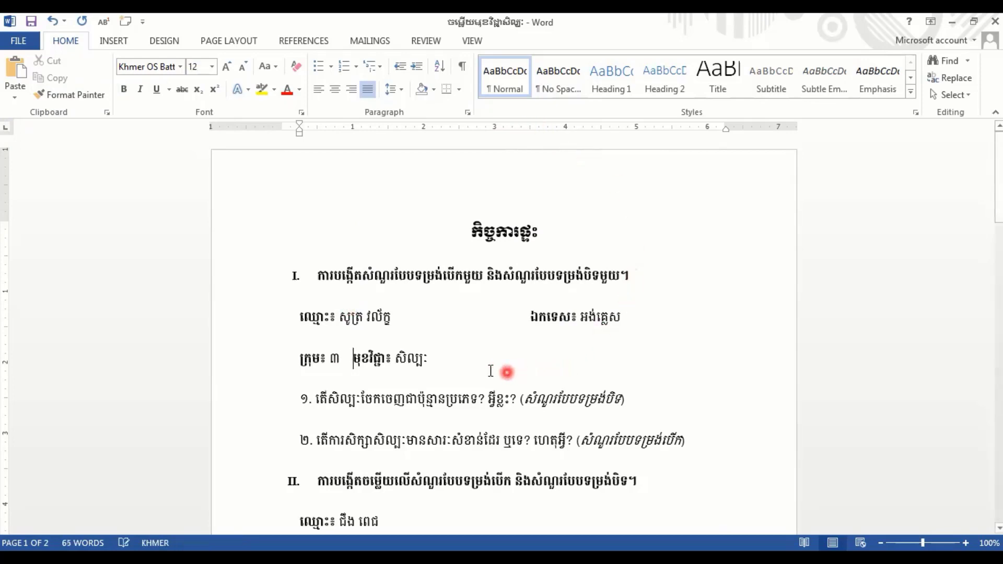
pyautogui.hotkey('ctrl', 'z')
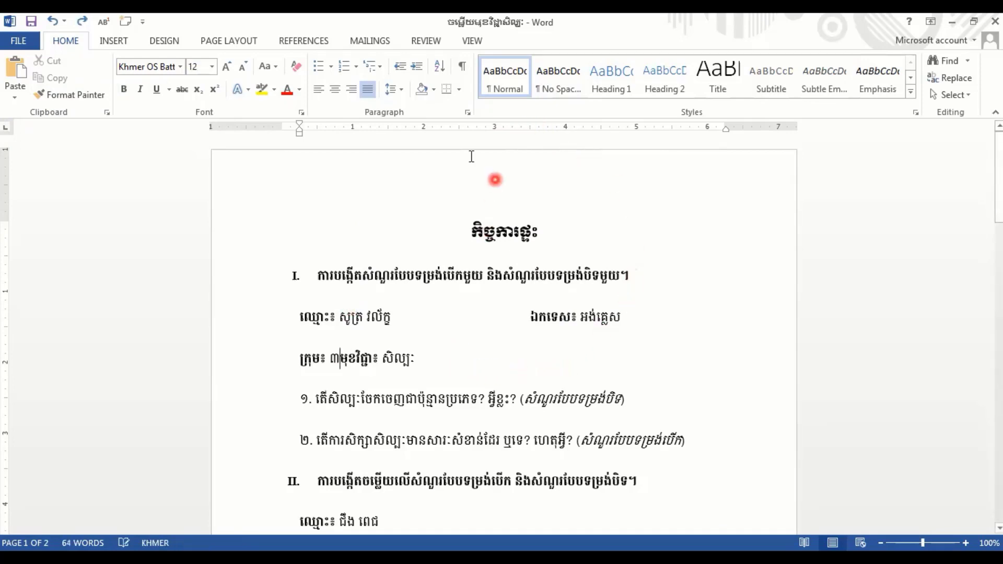
pyautogui.click(538, 131)
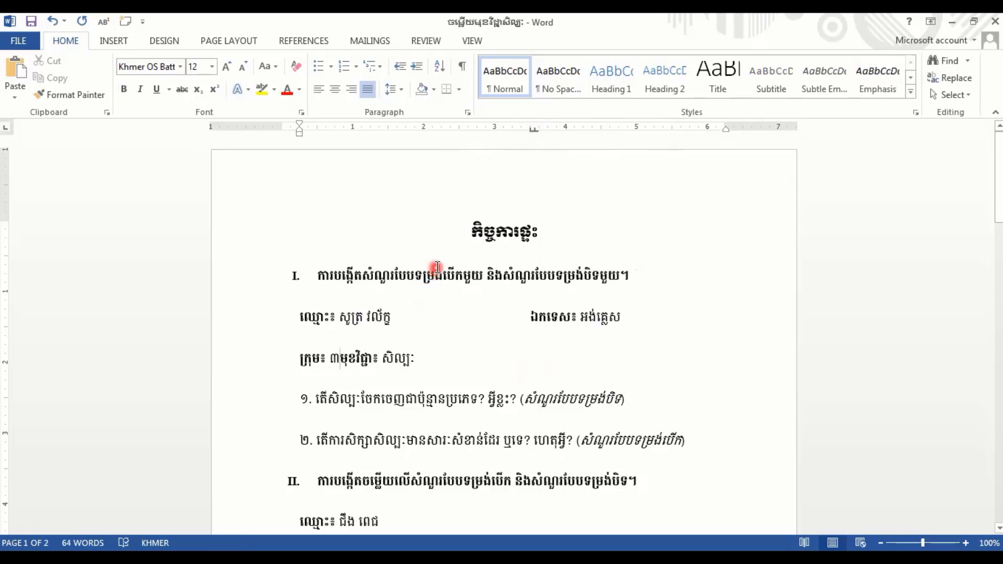
pyautogui.press('Tab')
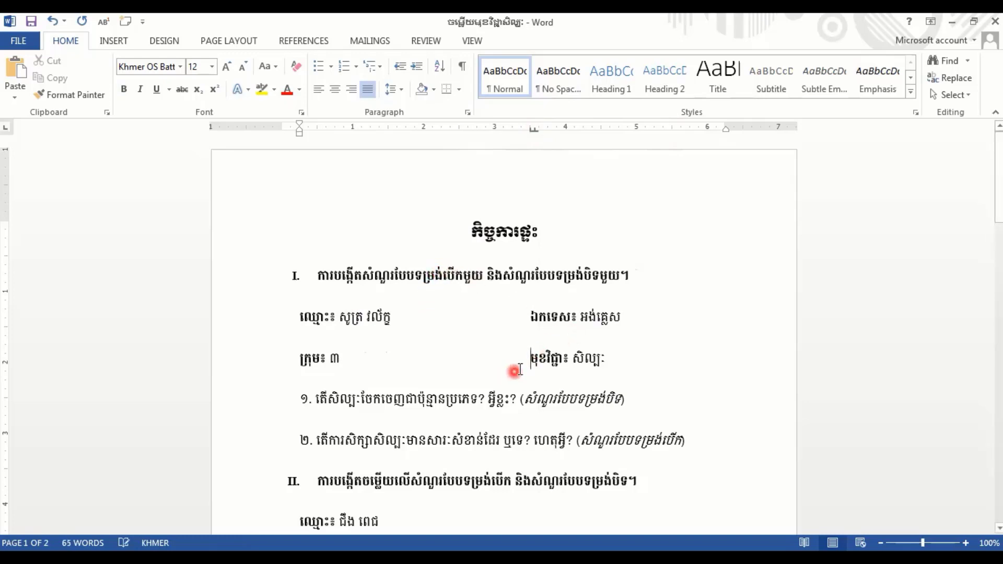
# Step: Join section II's ឯកទេស onto its name line at a matching tab stop
pyautogui.scroll(-2, 517, 313)
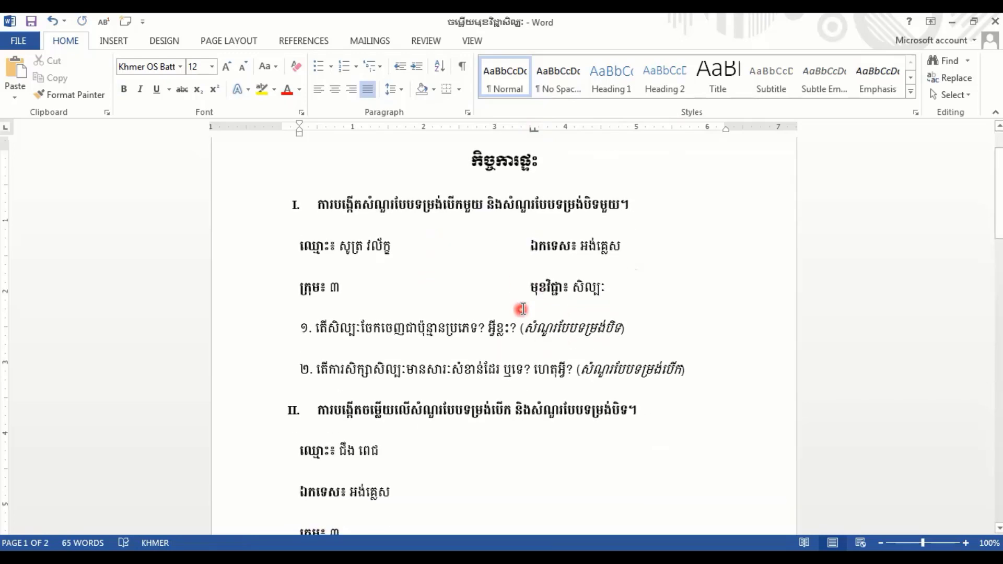
pyautogui.scroll(-2, 522, 309)
pyautogui.scroll(-2, 392, 379)
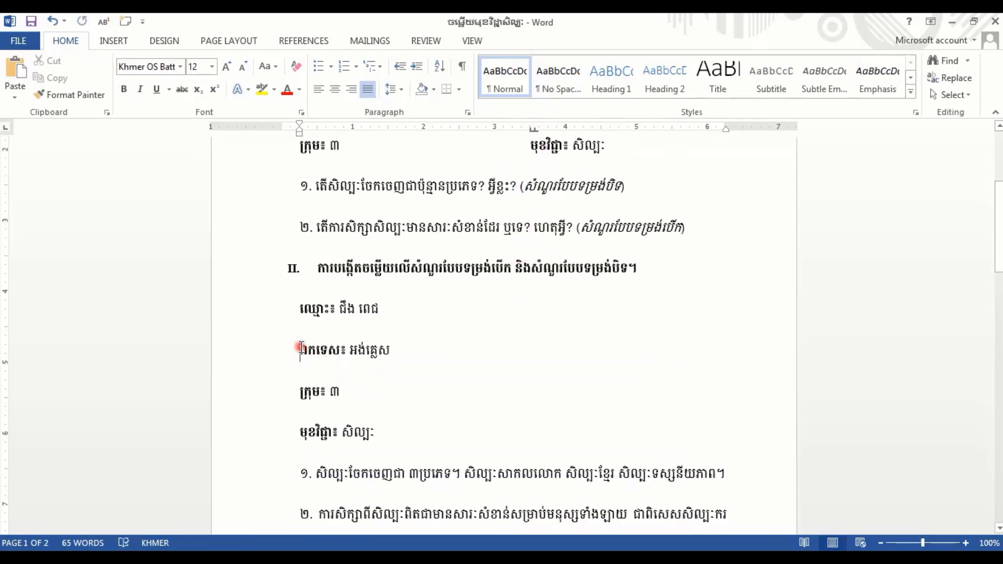
pyautogui.press('BackSpace')
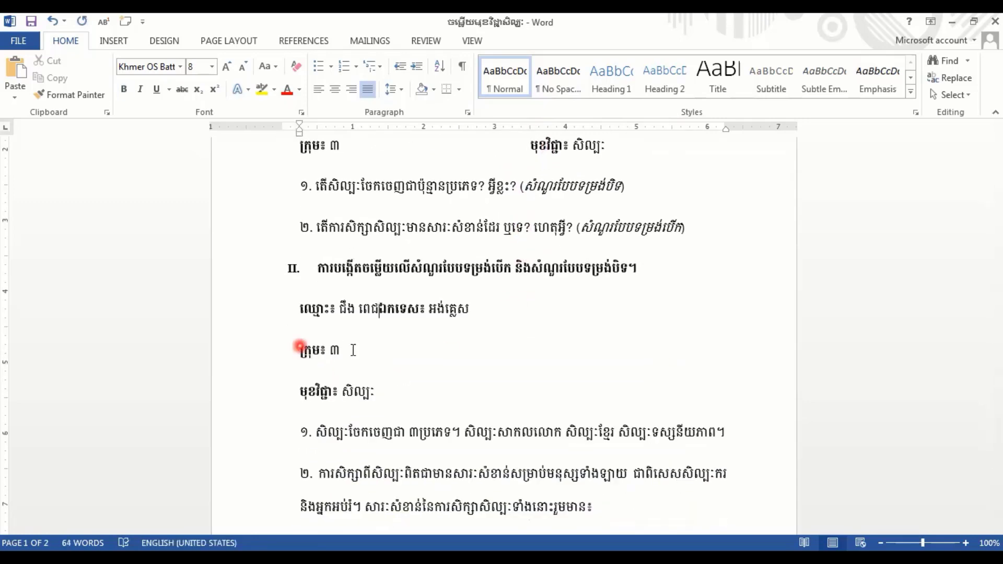
pyautogui.click(531, 128)
pyautogui.press('Tab')
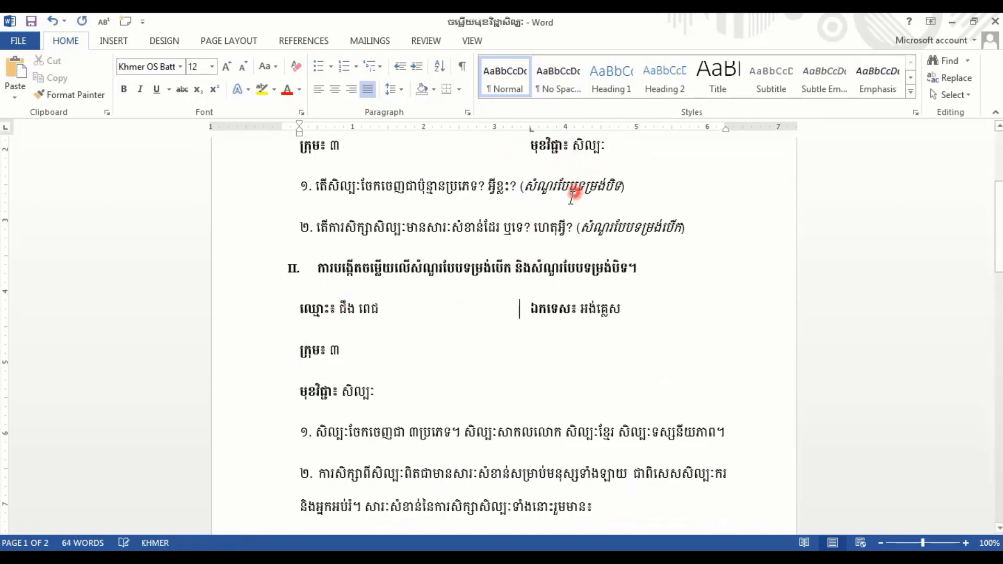
# Step: Join section II's មុខវិជ្ជា onto the ក្រុម៖ ៣ line, tabbed into the right column
pyautogui.click(301, 391)
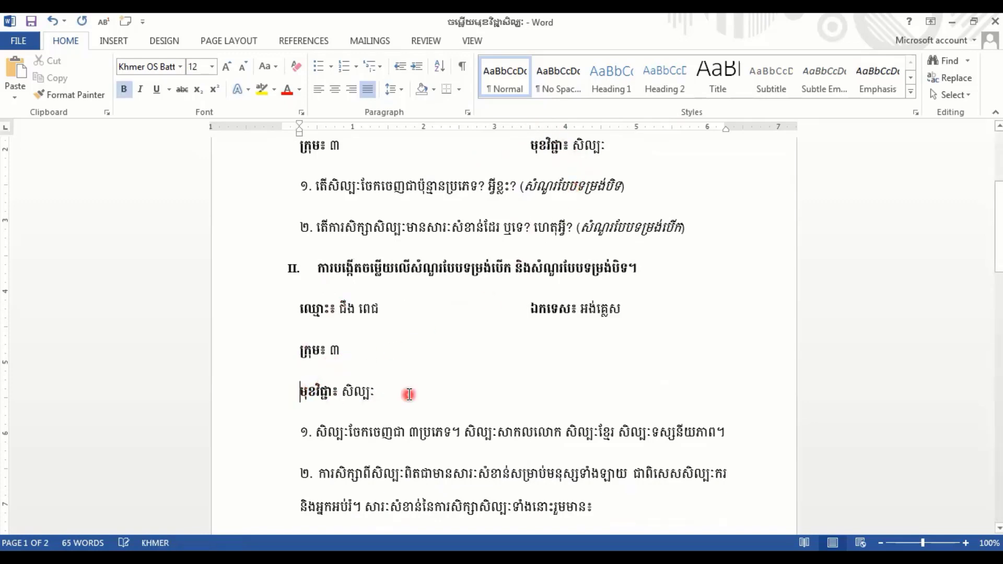
pyautogui.press('BackSpace')
pyautogui.press('BackSpace')
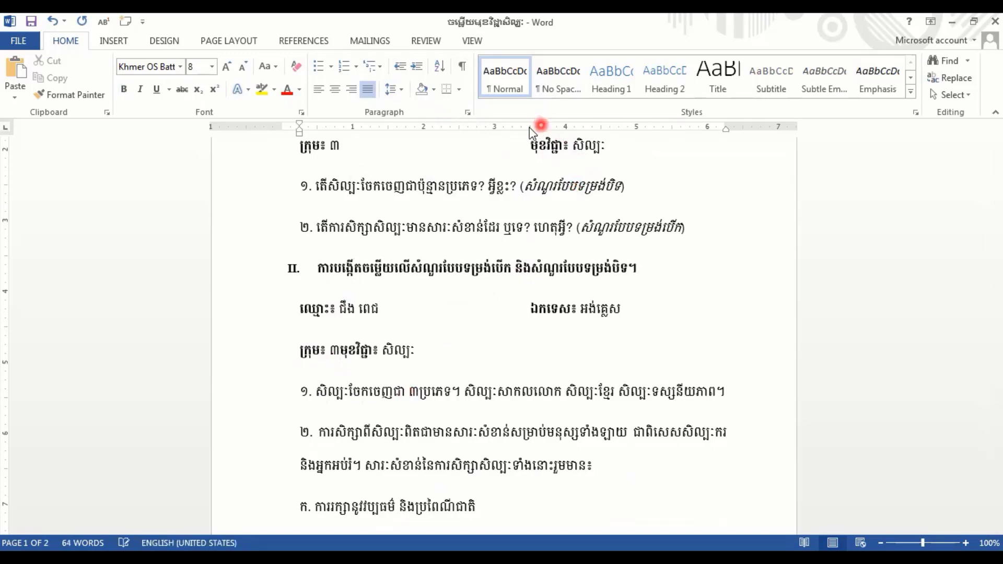
pyautogui.doubleClick(529, 127)
pyautogui.click(586, 148)
pyautogui.click(529, 127)
pyautogui.press('Tab')
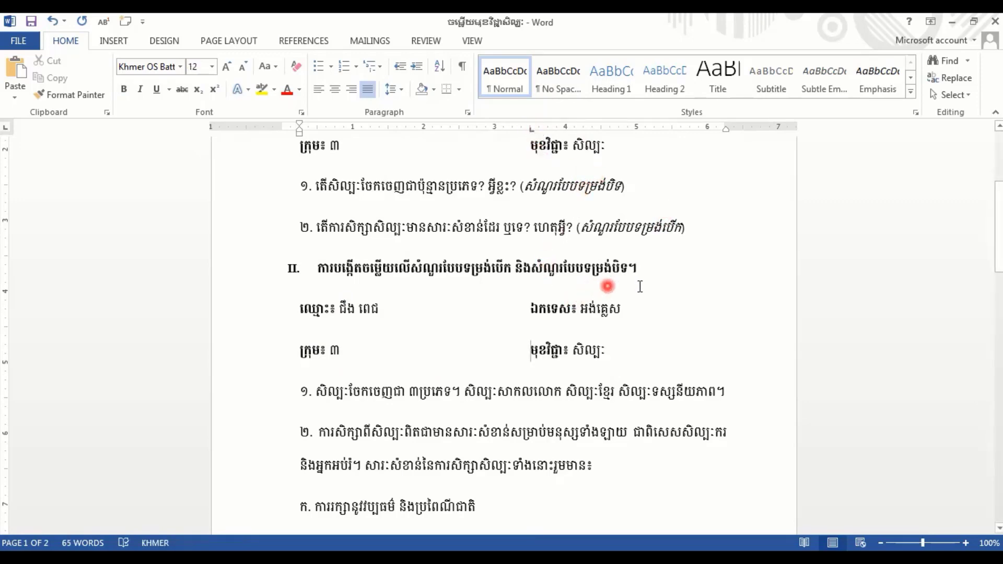
pyautogui.scroll(5, 653, 274)
pyautogui.scroll(-2, 661, 270)
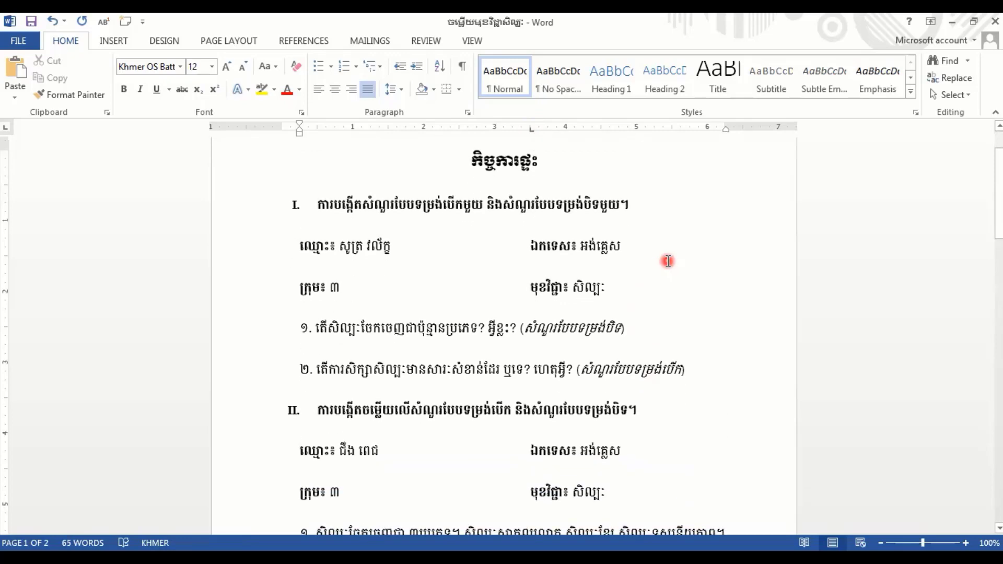
pyautogui.scroll(-2, 664, 267)
pyautogui.scroll(-4, 671, 258)
pyautogui.scroll(-2, 674, 253)
pyautogui.scroll(-6, 674, 253)
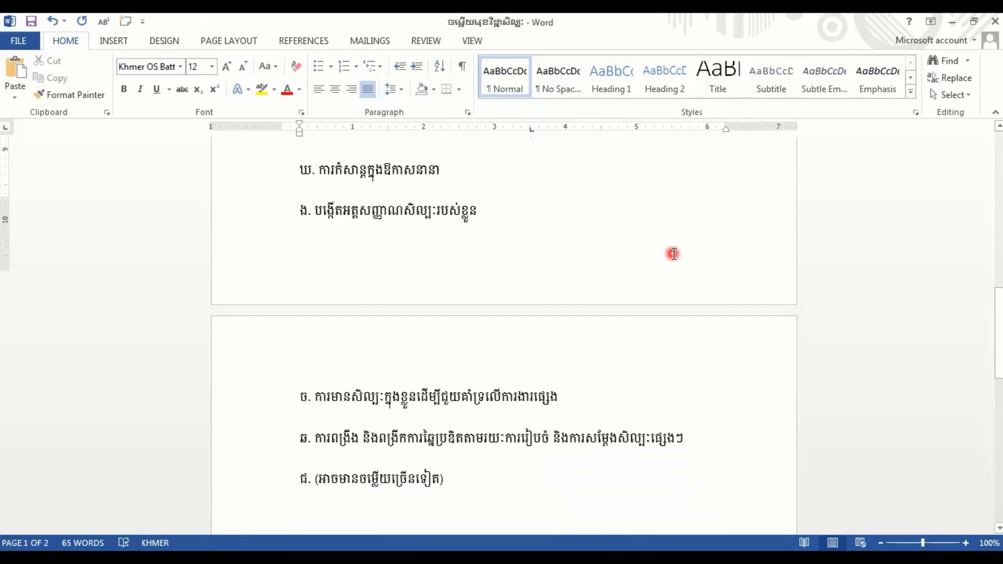
pyautogui.scroll(-4, 674, 254)
pyautogui.scroll(10, 674, 251)
pyautogui.scroll(6, 674, 250)
pyautogui.scroll(3, 674, 250)
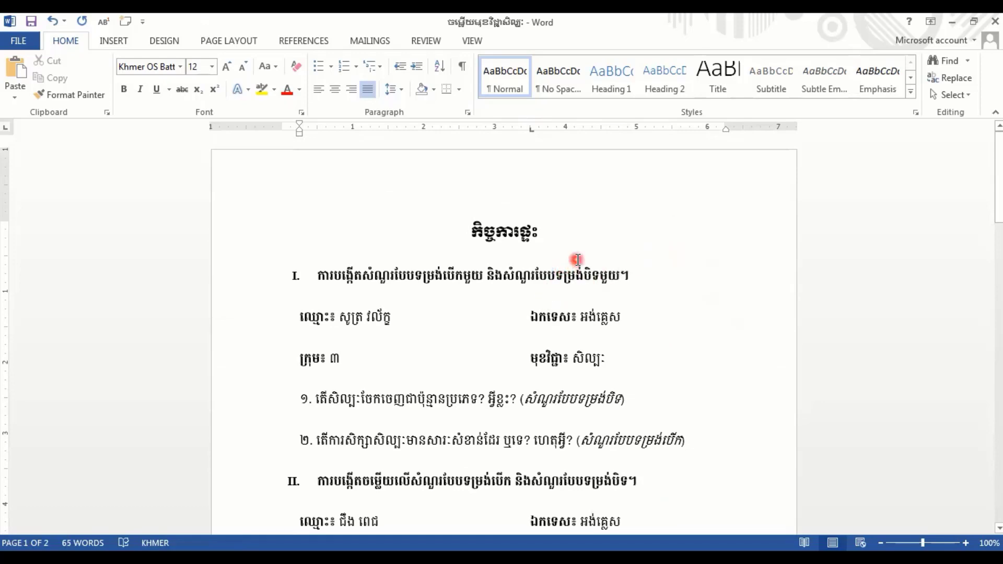
pyautogui.scroll(-5, 575, 271)
pyautogui.scroll(-1, 574, 273)
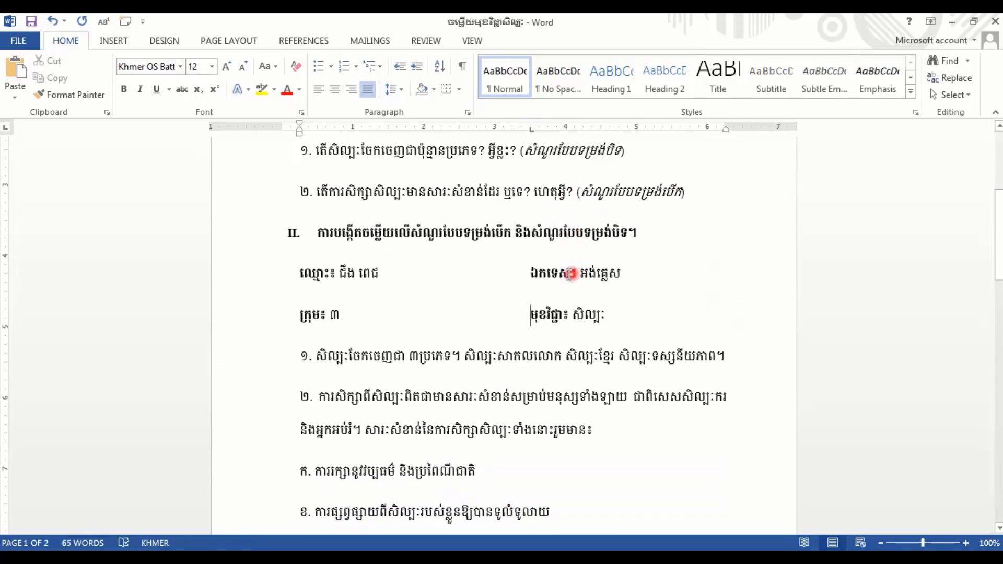
pyautogui.scroll(6, 634, 303)
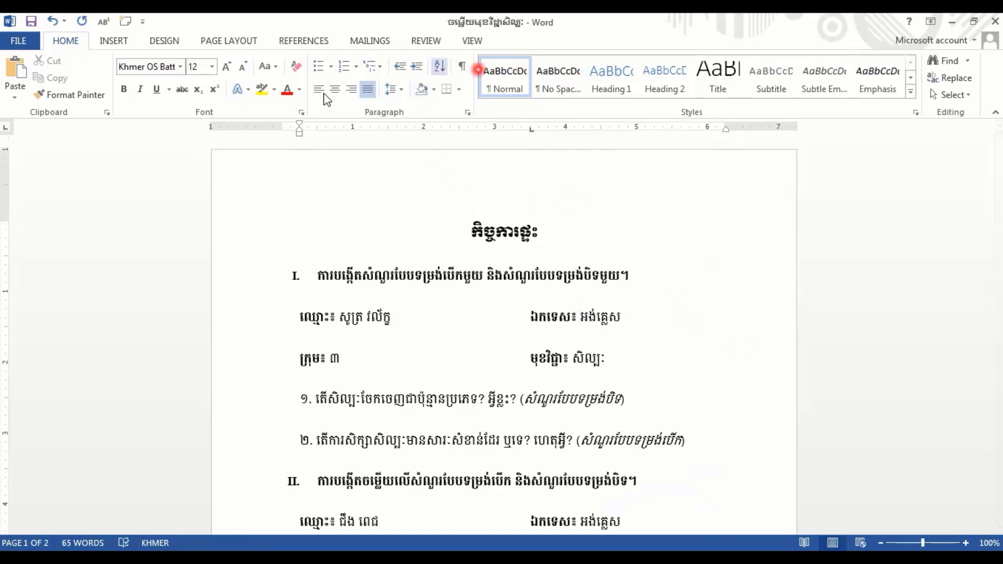
# Step: Draw a text box beside section I's fields and size it to 1.27" by 1.16"
pyautogui.click(117, 44)
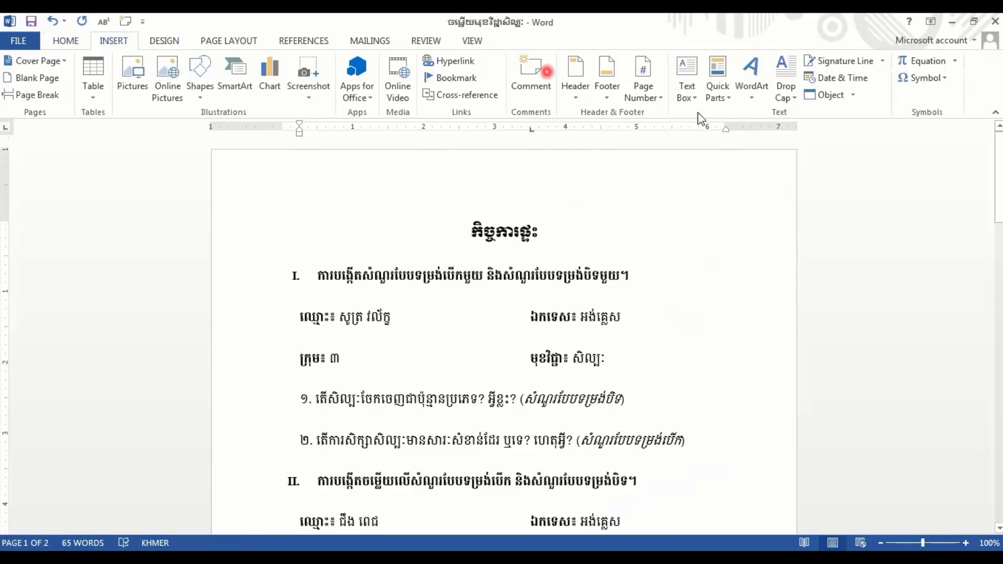
pyautogui.click(679, 78)
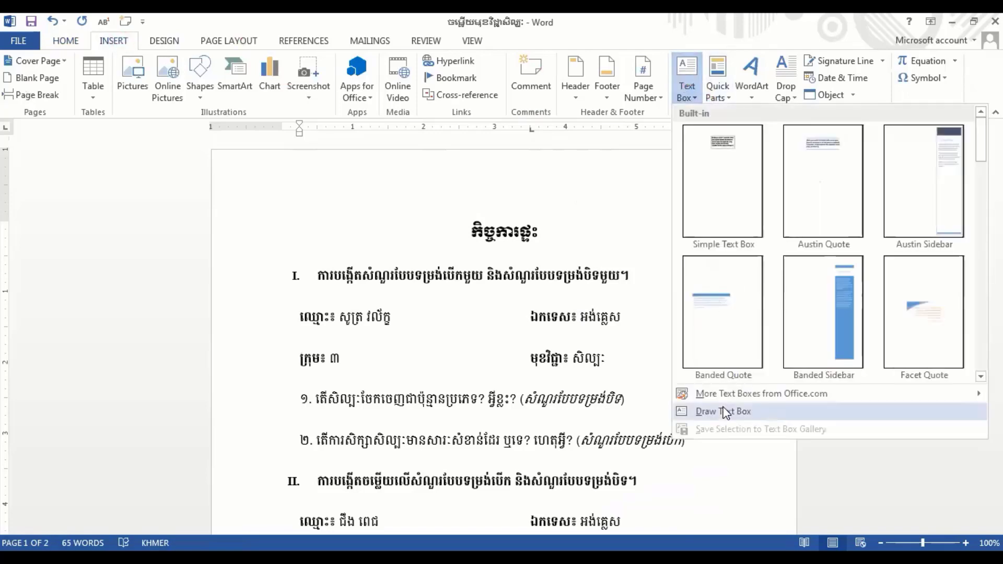
pyautogui.click(726, 412)
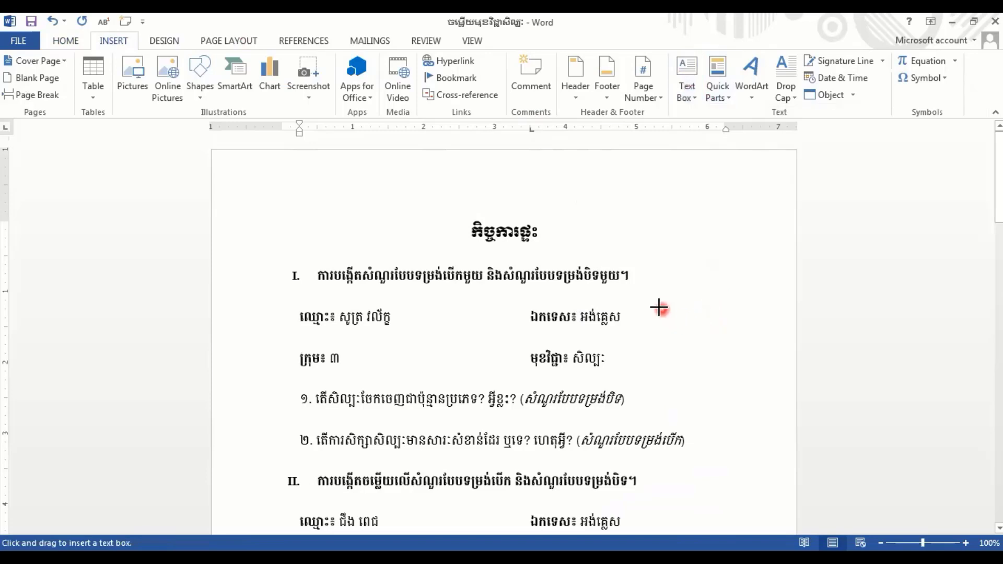
pyautogui.moveTo(650, 299)
pyautogui.mouseDown()
pyautogui.moveTo(768, 410)
pyautogui.moveTo(742, 409)
pyautogui.mouseUp()
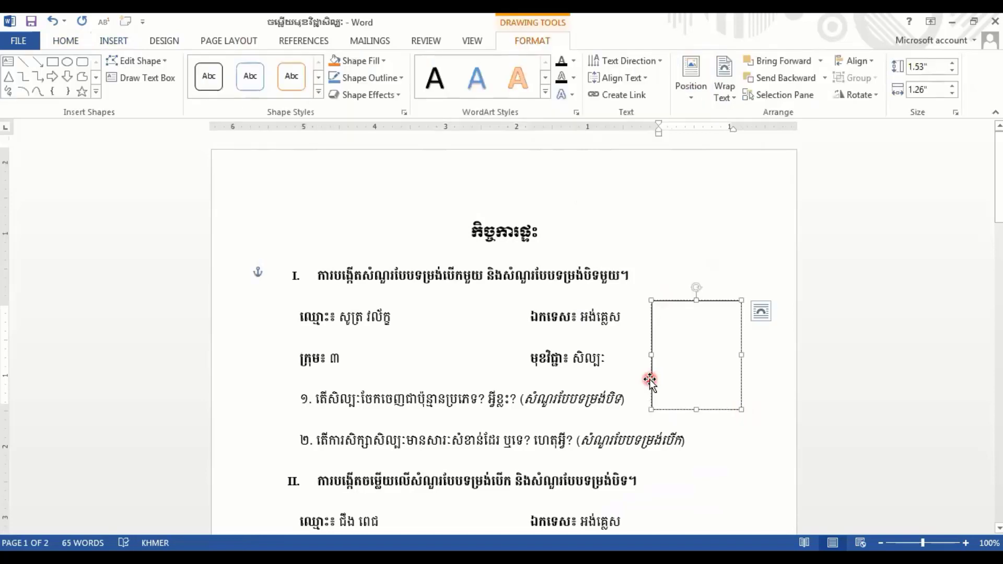
pyautogui.moveTo(650, 379); pyautogui.dragTo(641, 369)
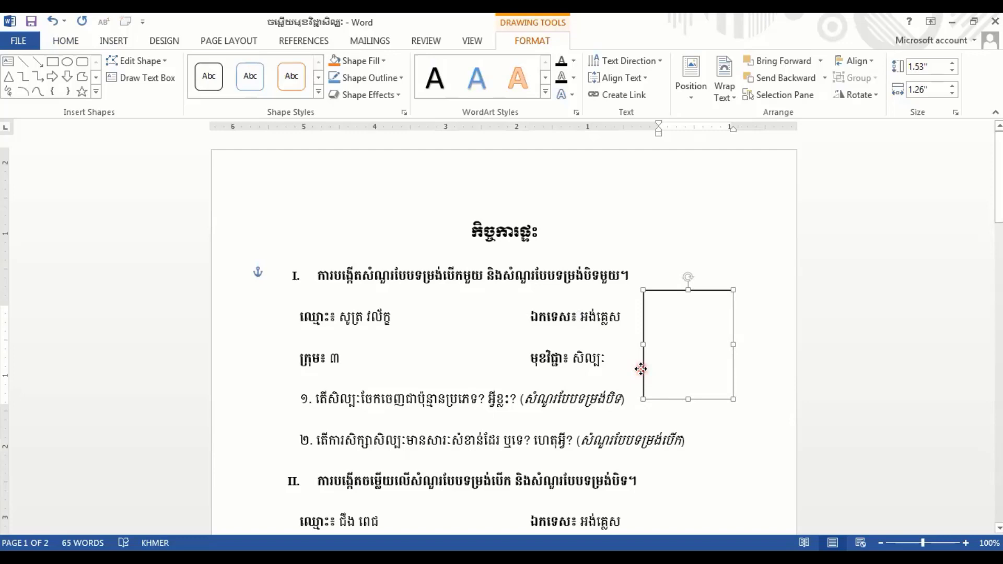
pyautogui.click(730, 400)
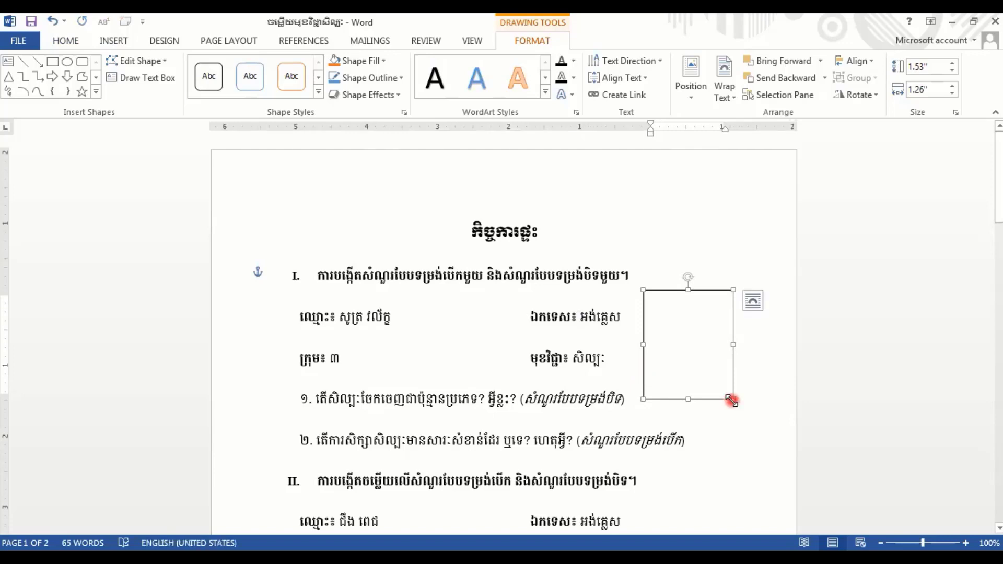
pyautogui.moveTo(731, 401); pyautogui.dragTo(726, 381)
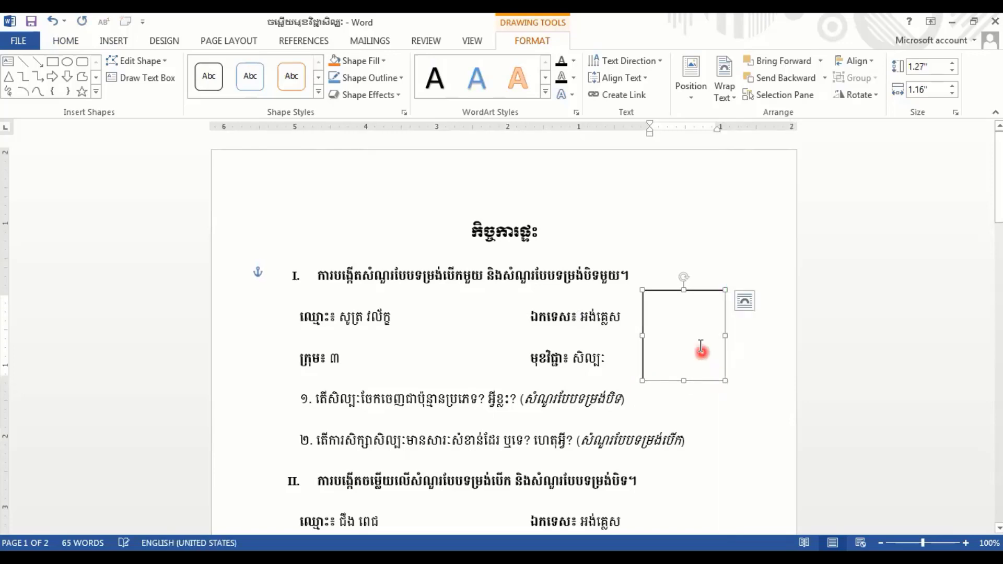
pyautogui.moveTo(706, 291); pyautogui.dragTo(695, 297)
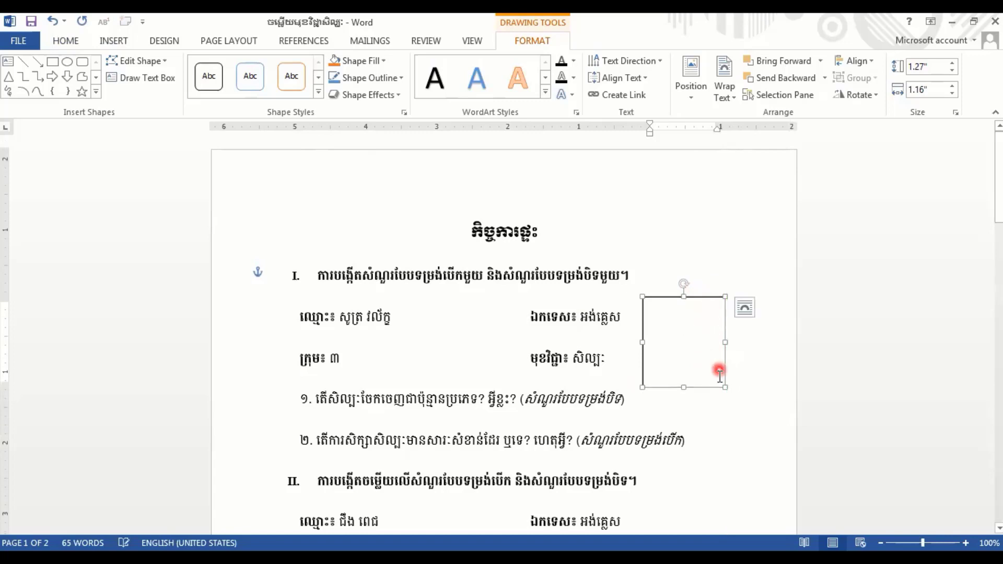
# Step: Type រូបថត inside the new text box
pyautogui.click(691, 349)
pyautogui.click(690, 348)
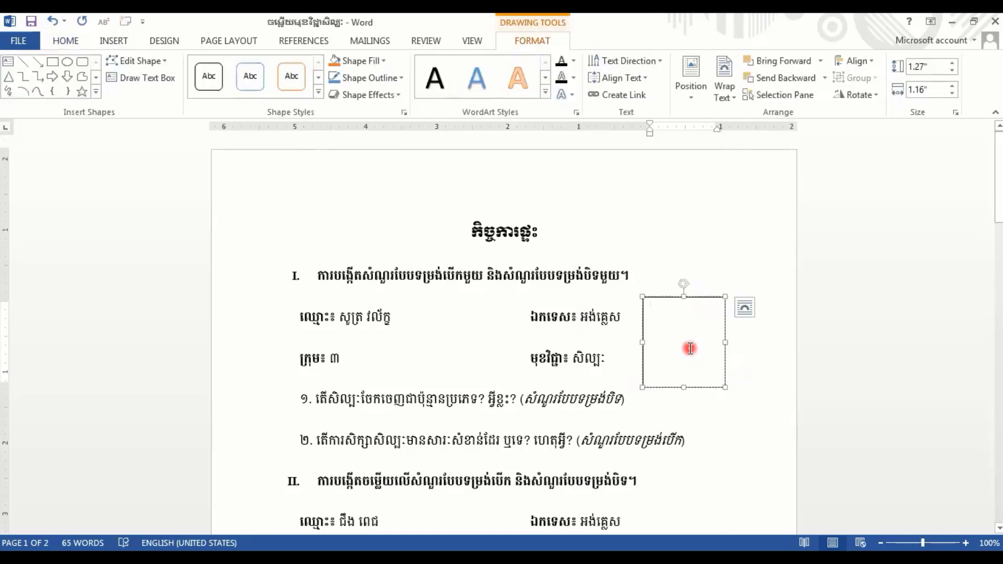
pyautogui.write('រូបថត')
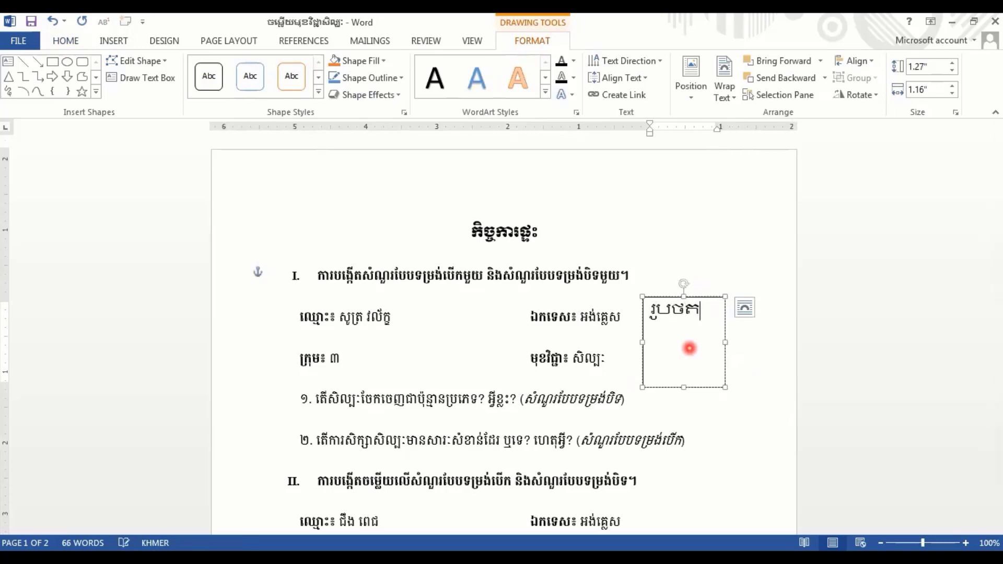
# Step: Format the label as Khmer OS Battambang 12, centred, with a blank line above
pyautogui.hotkey('ctrl', 'a')
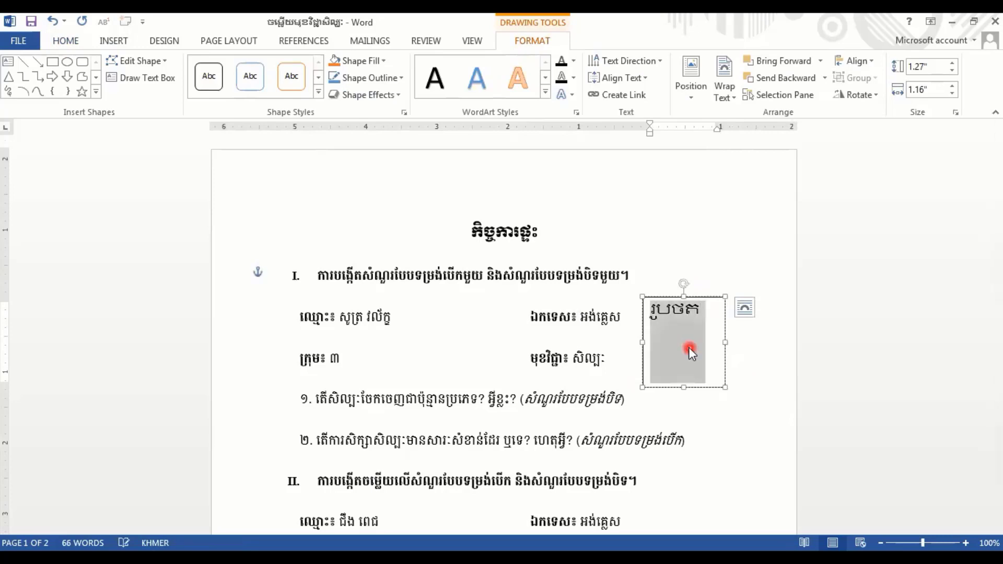
pyautogui.click(65, 41)
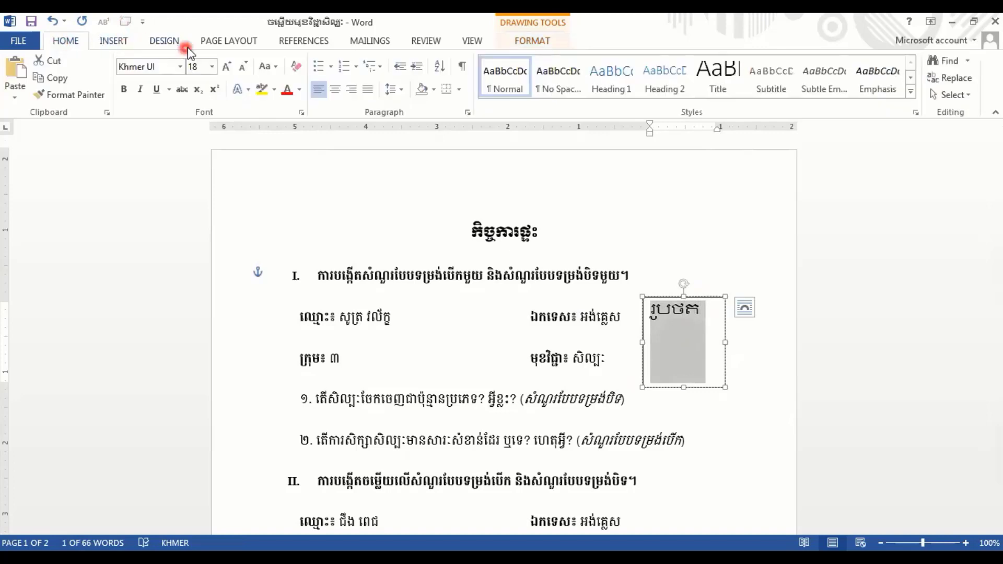
pyautogui.click(179, 68)
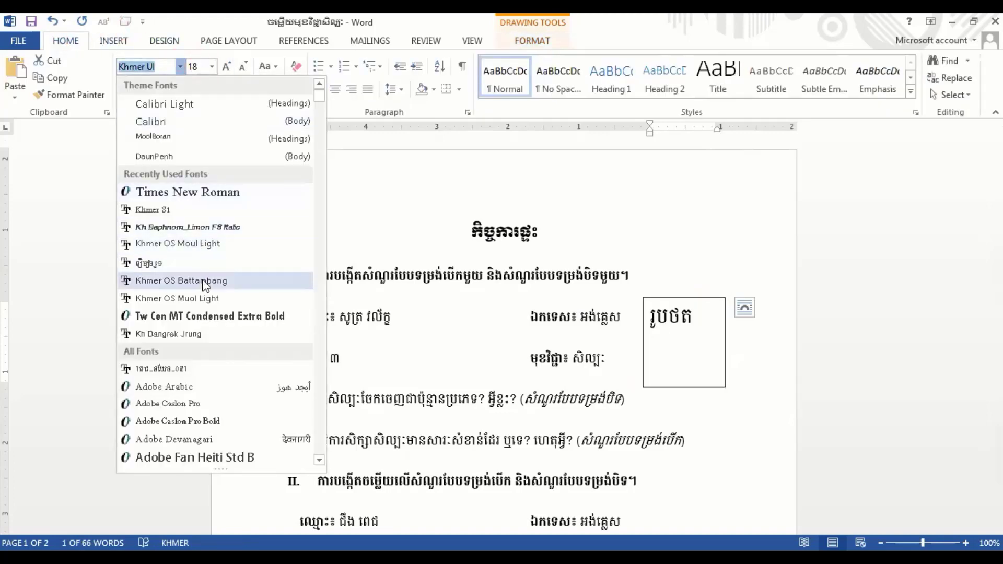
pyautogui.click(188, 280)
pyautogui.tripleClick(243, 66)
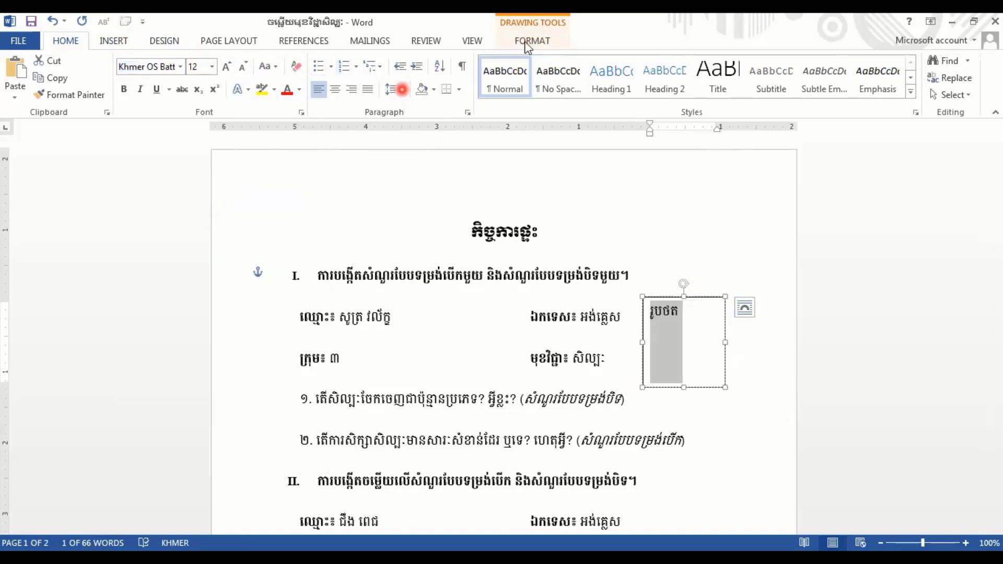
pyautogui.click(336, 89)
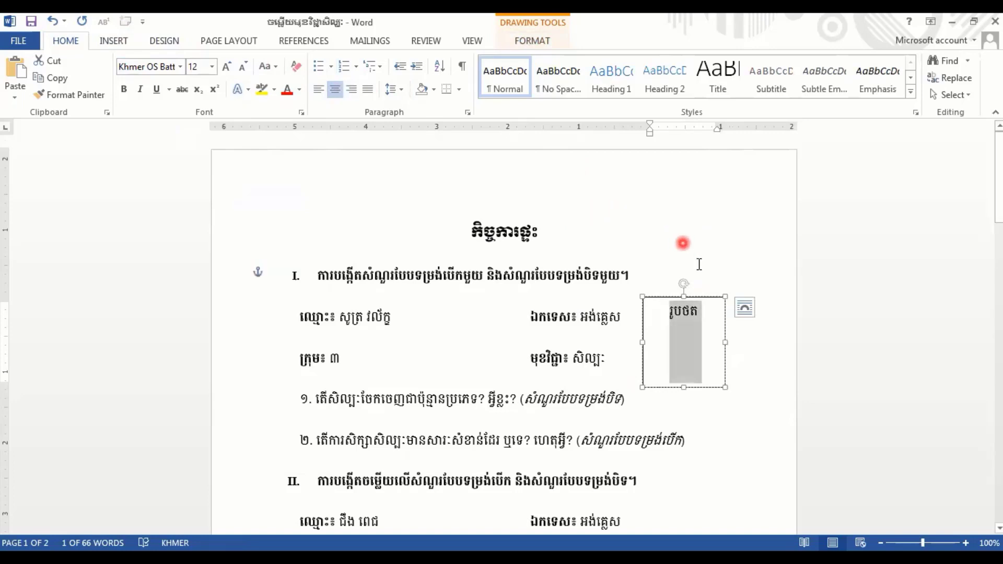
pyautogui.click(669, 312)
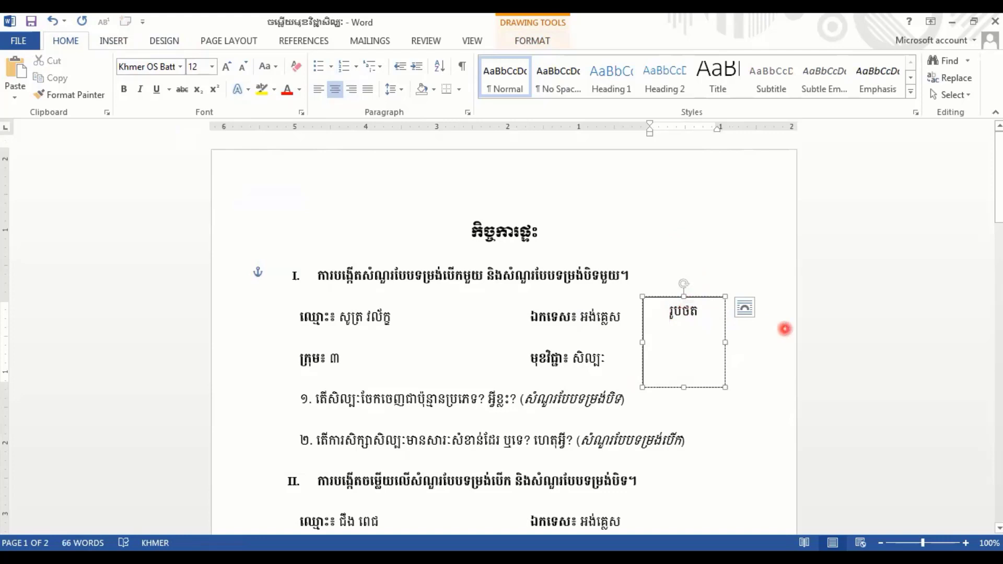
pyautogui.press('Return')
pyautogui.click(775, 394)
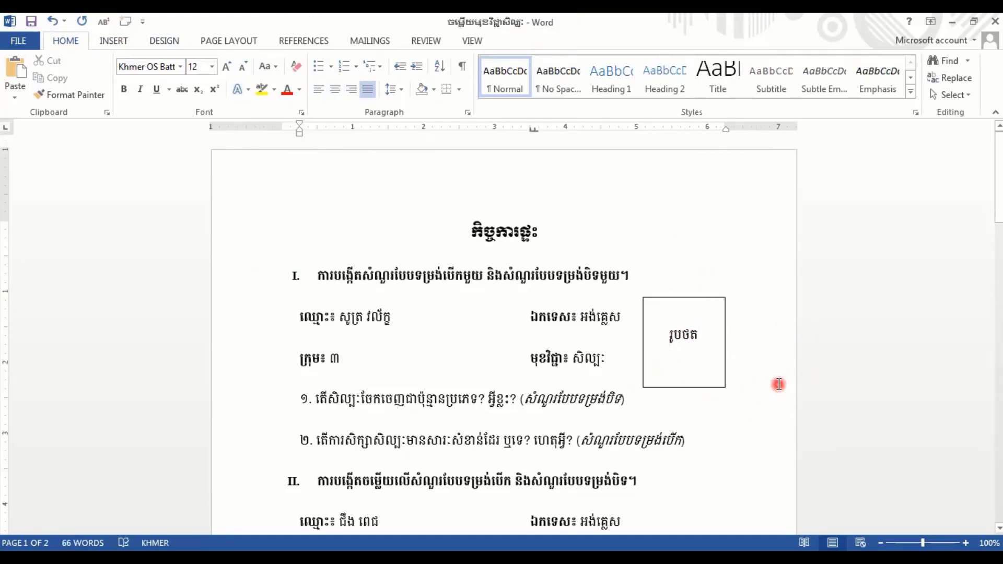
# Step: Paste a copy of the រូបថត box beside section II's fields, stretched taller and wider leftward
pyautogui.scroll(-3, 778, 384)
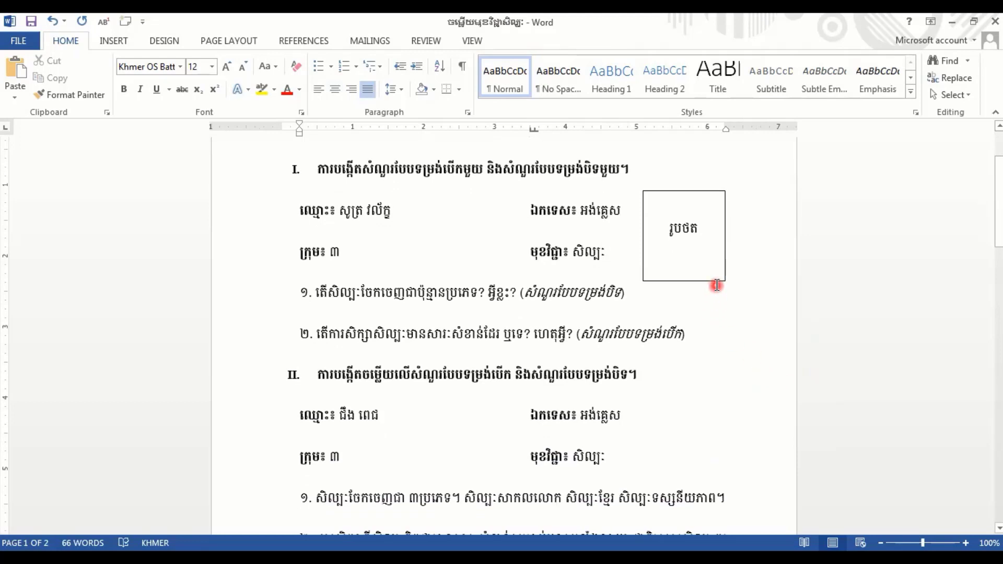
pyautogui.click(722, 279)
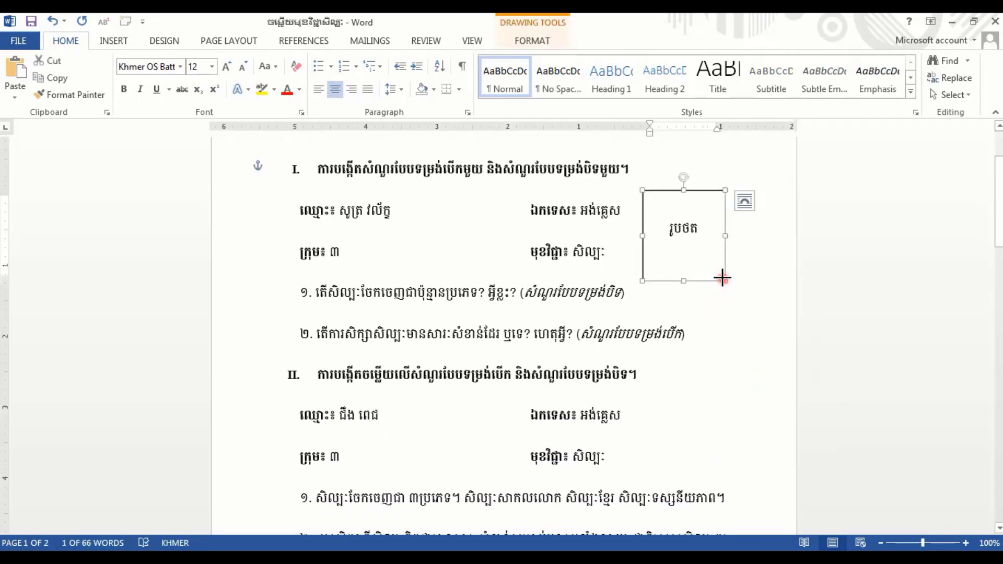
pyautogui.click(685, 416)
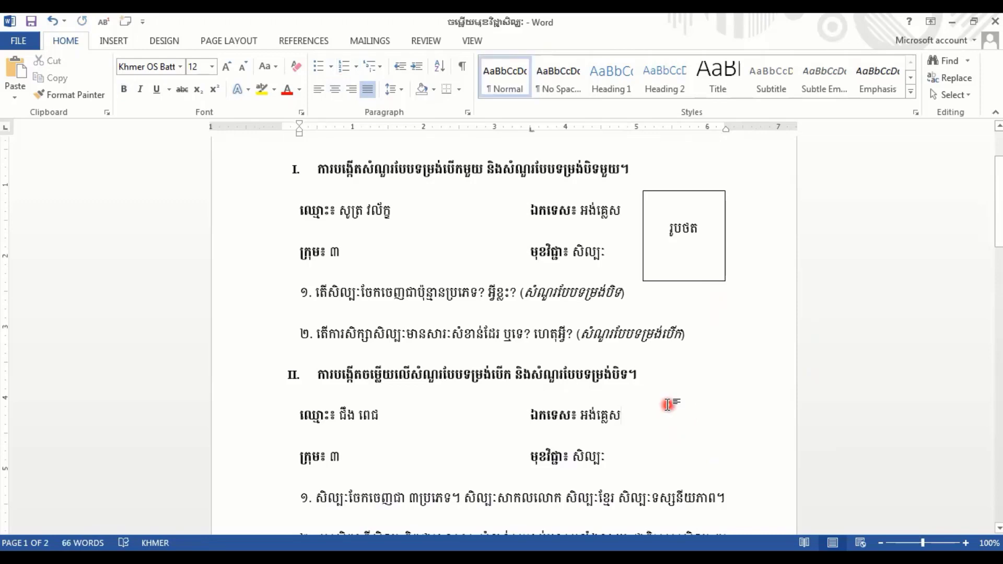
pyautogui.hotkey('ctrl', 'v')
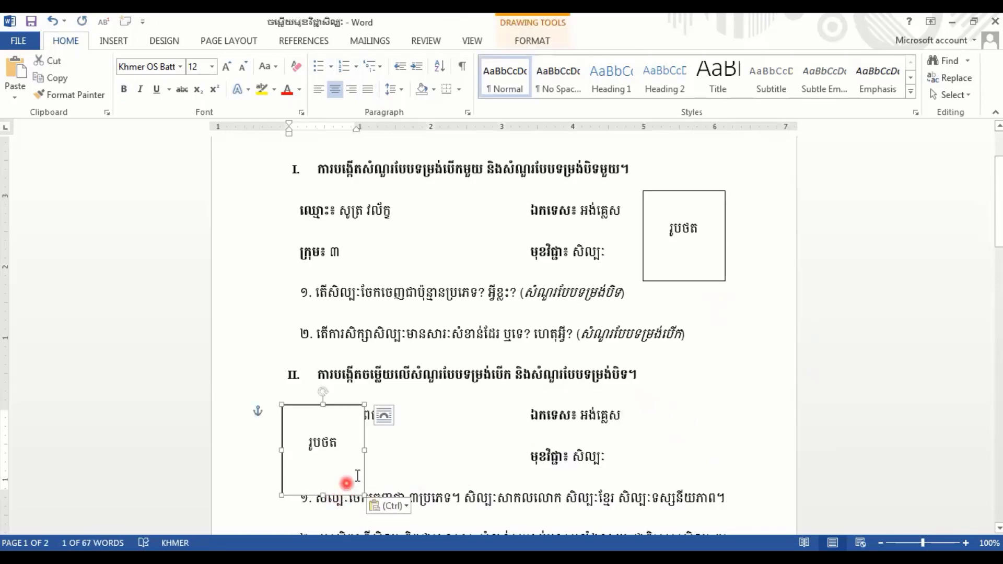
pyautogui.moveTo(470, 463); pyautogui.dragTo(738, 454)
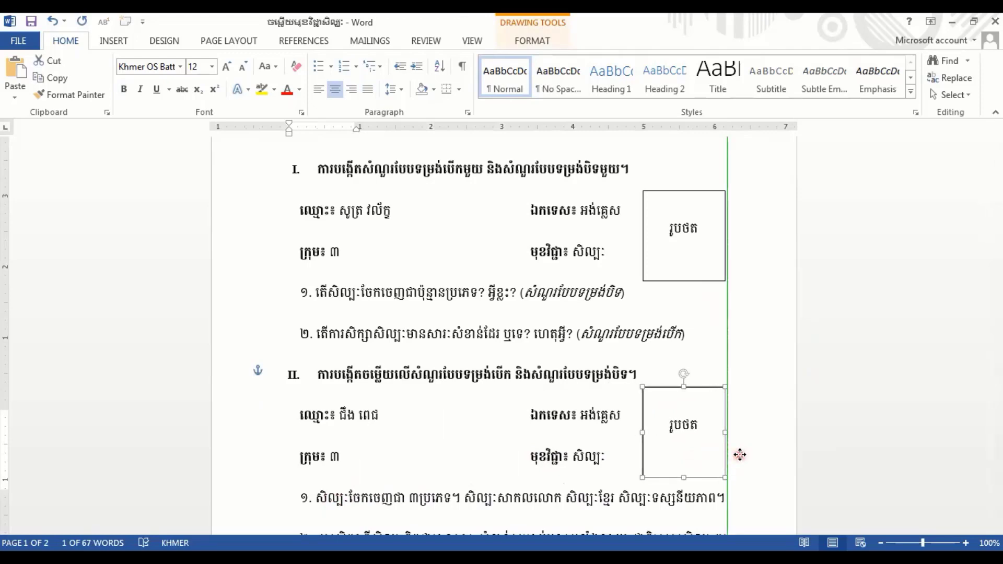
pyautogui.moveTo(740, 456); pyautogui.dragTo(740, 461)
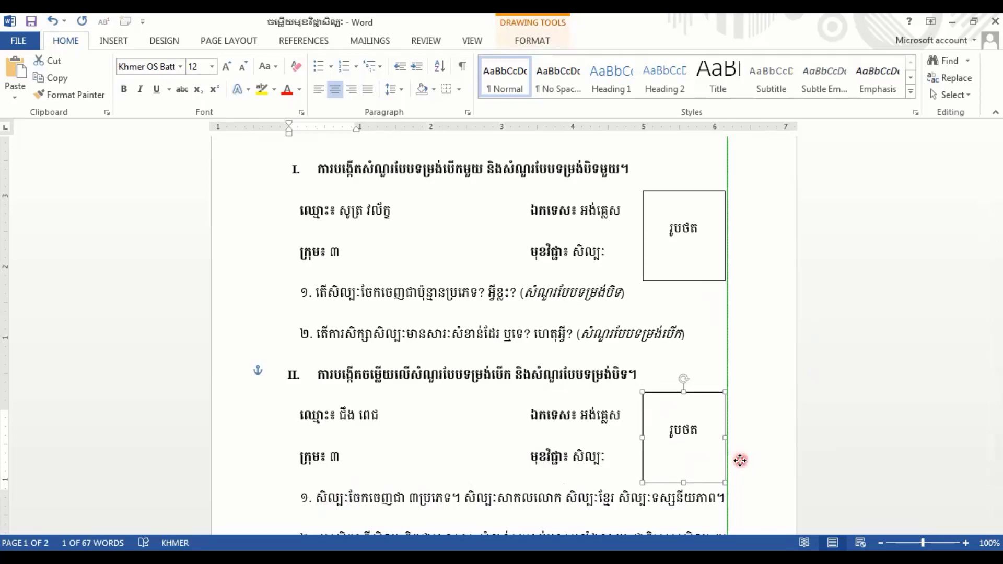
pyautogui.moveTo(684, 392); pyautogui.dragTo(683, 385)
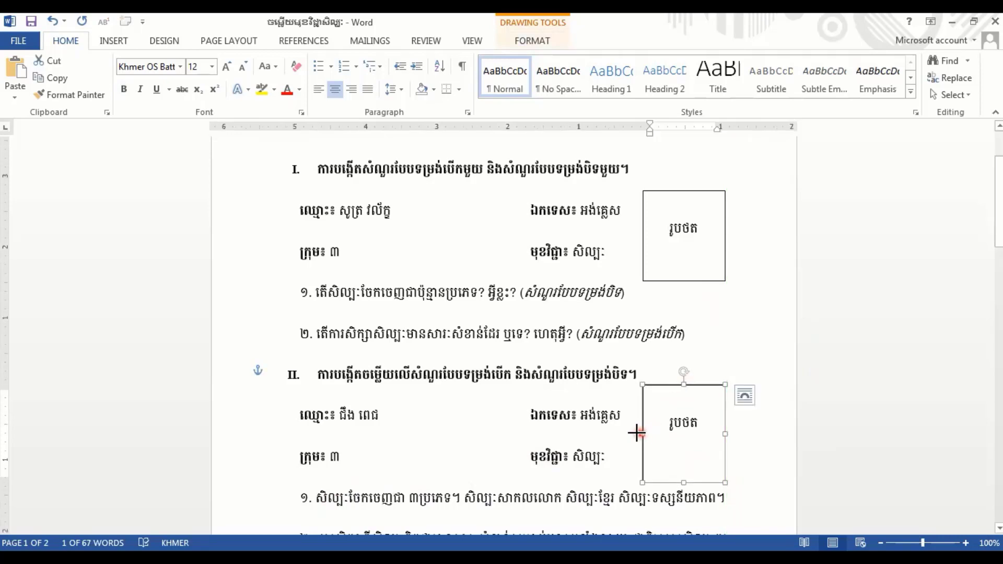
pyautogui.moveTo(636, 433); pyautogui.dragTo(631, 433)
# Step: Move section I's photo box slightly up and widen it leftward to match section II's
pyautogui.click(664, 291)
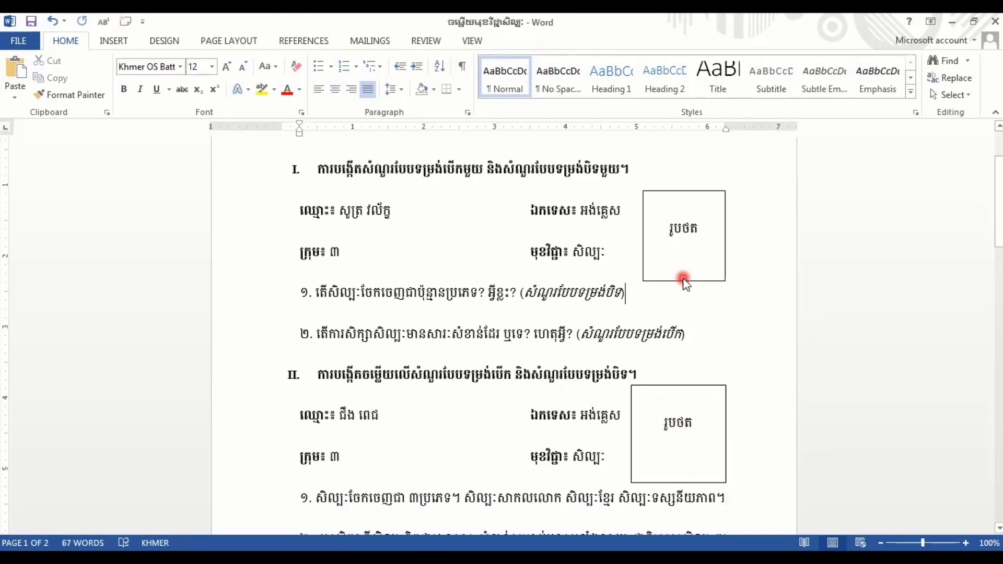
pyautogui.click(684, 281)
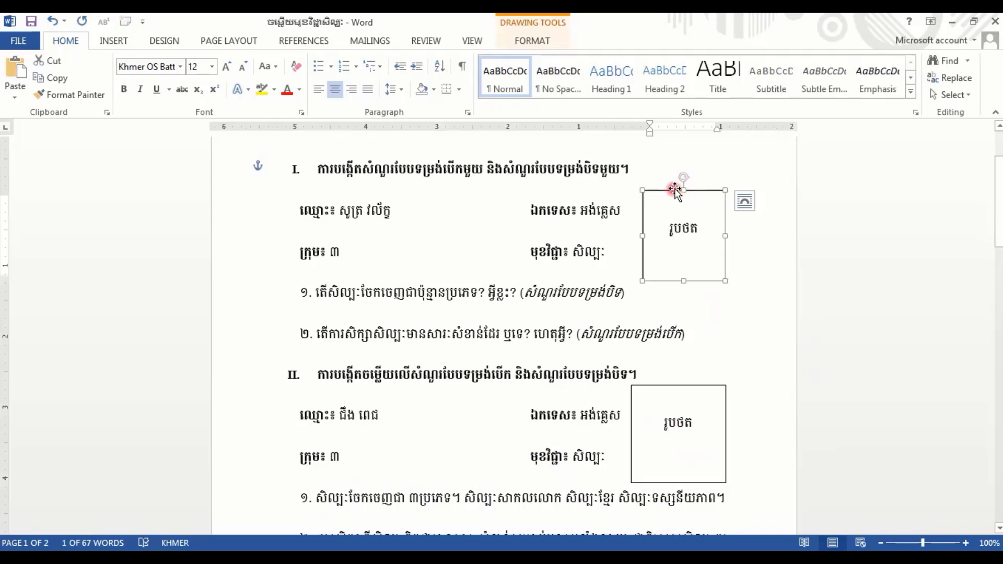
pyautogui.moveTo(685, 189); pyautogui.dragTo(684, 182)
pyautogui.moveTo(643, 232); pyautogui.dragTo(634, 232)
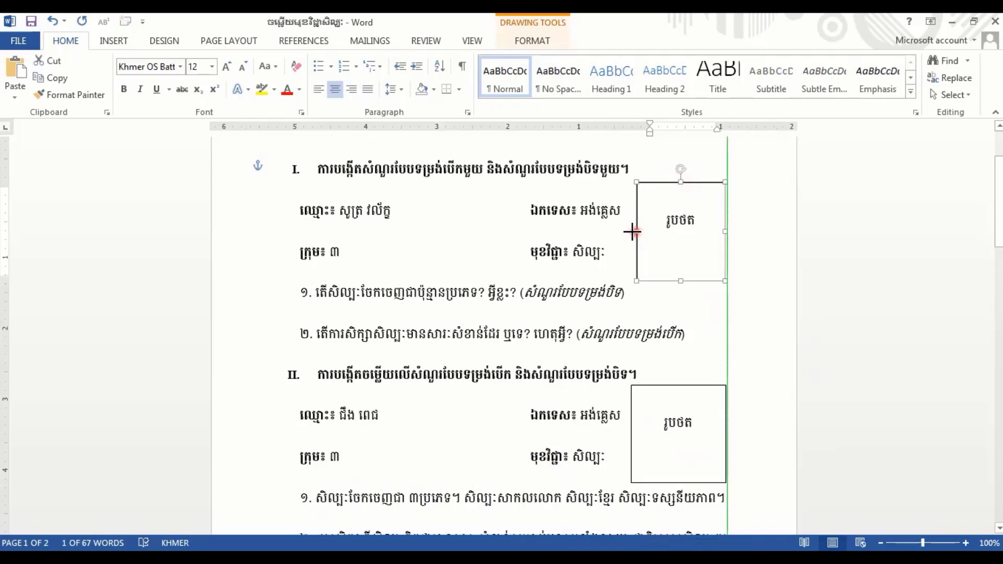
pyautogui.click(776, 306)
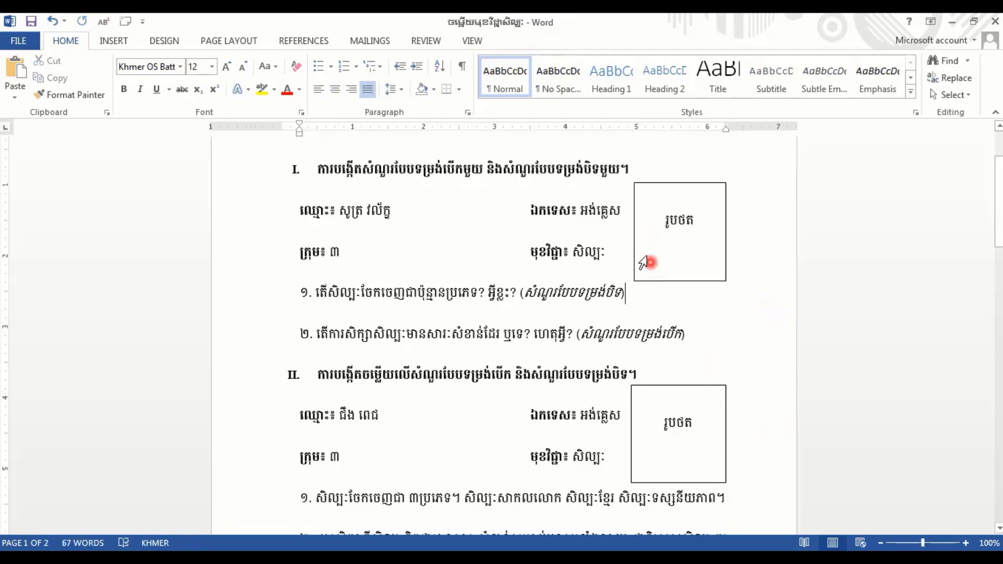
pyautogui.doubleClick(630, 238)
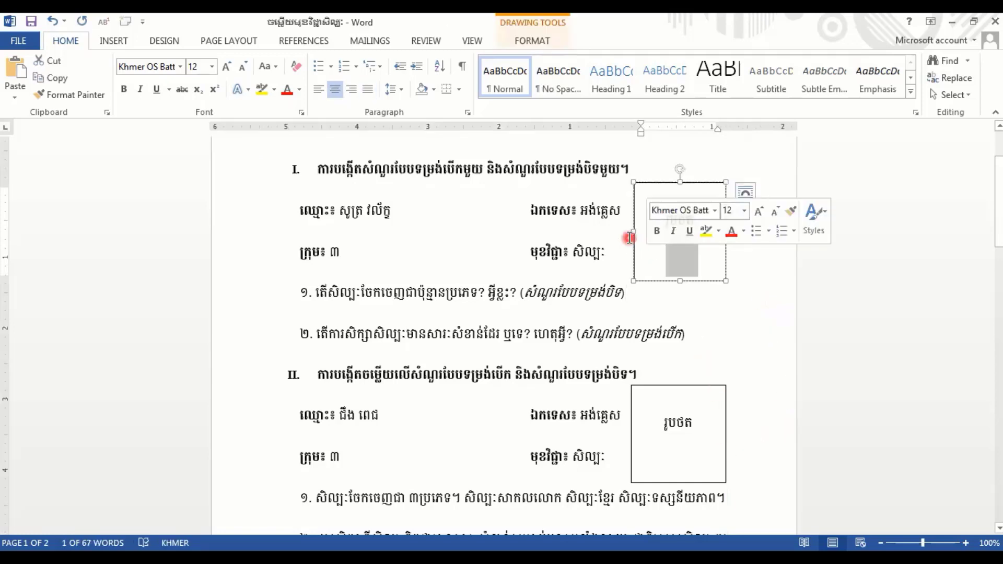
# Step: Delete the រូបថត placeholder word from section I's photo box
pyautogui.click(632, 236)
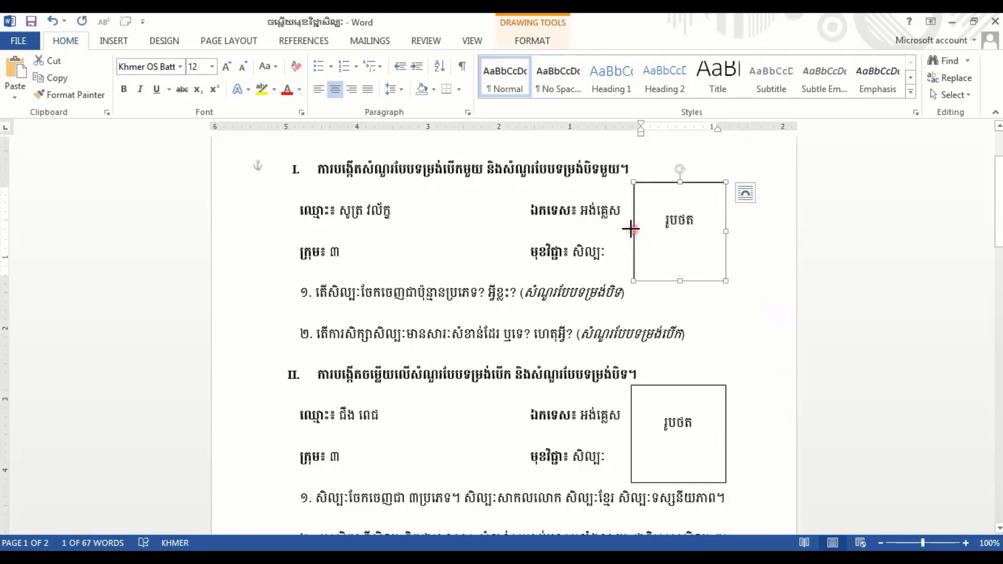
pyautogui.click(689, 223)
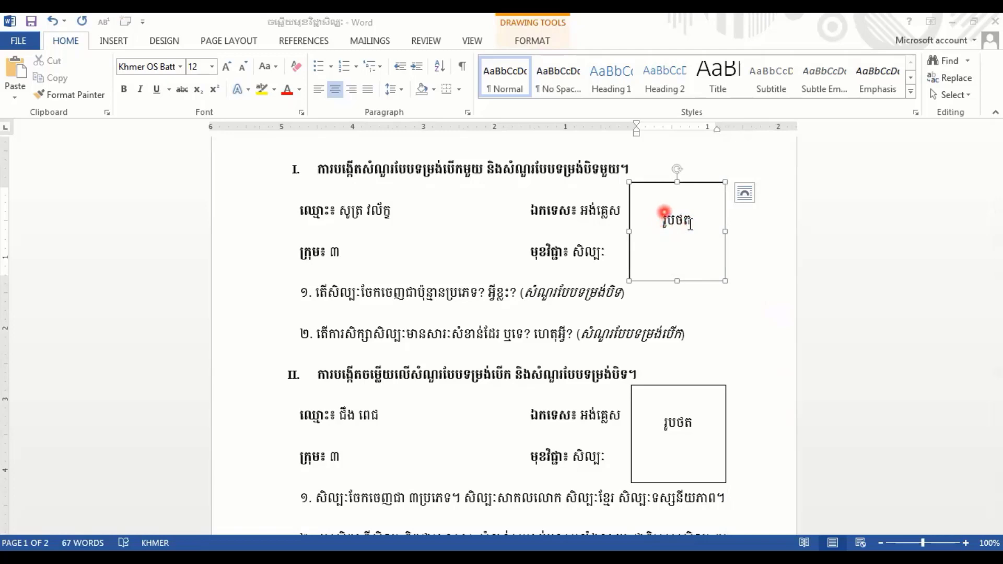
pyautogui.moveTo(669, 215); pyautogui.dragTo(700, 231)
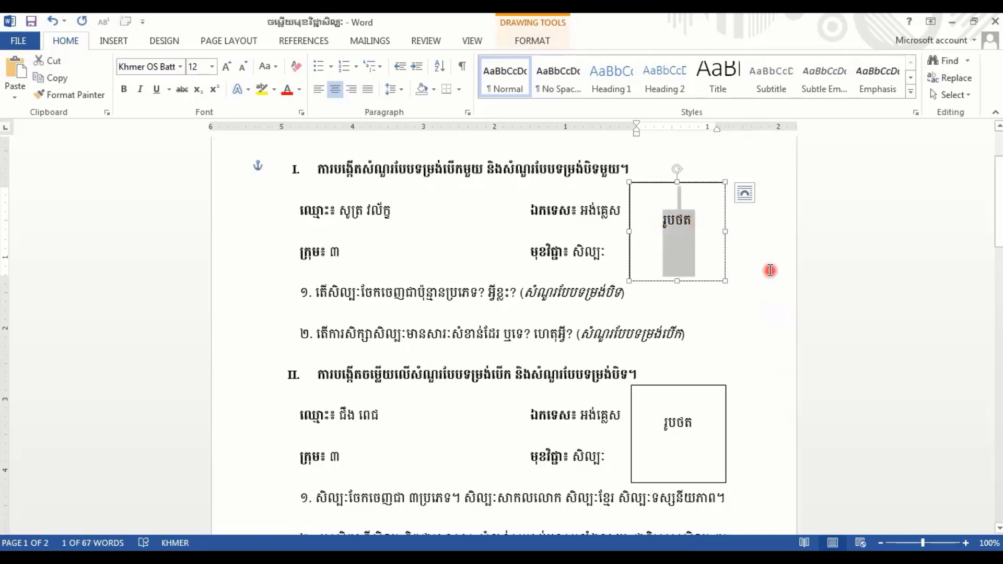
pyautogui.press('Delete')
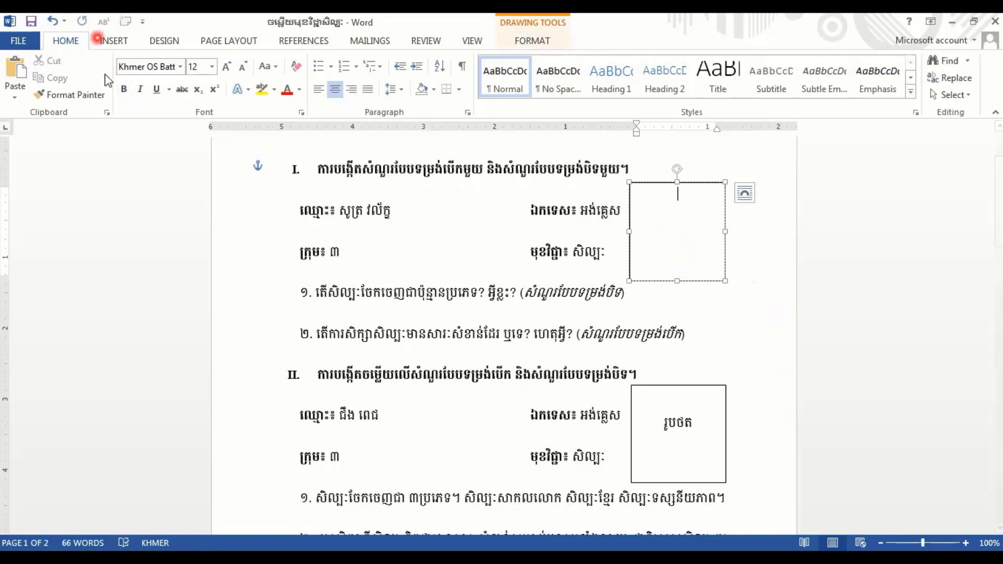
# Step: Start inserting a picture and browse into NIE > B+1 > Semester 1 > Admin Tasks
pyautogui.click(135, 44)
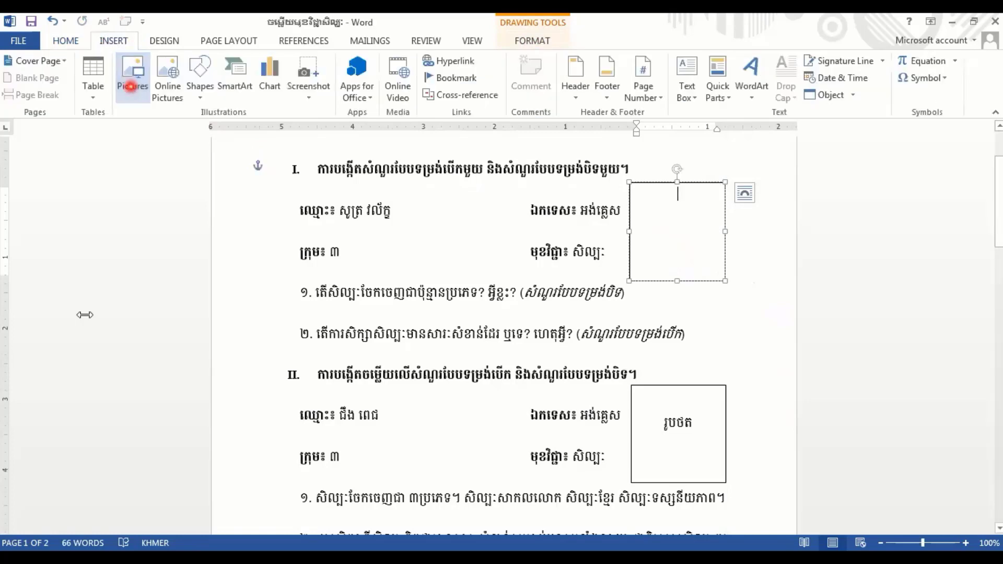
pyautogui.click(73, 285)
pyautogui.click(182, 193)
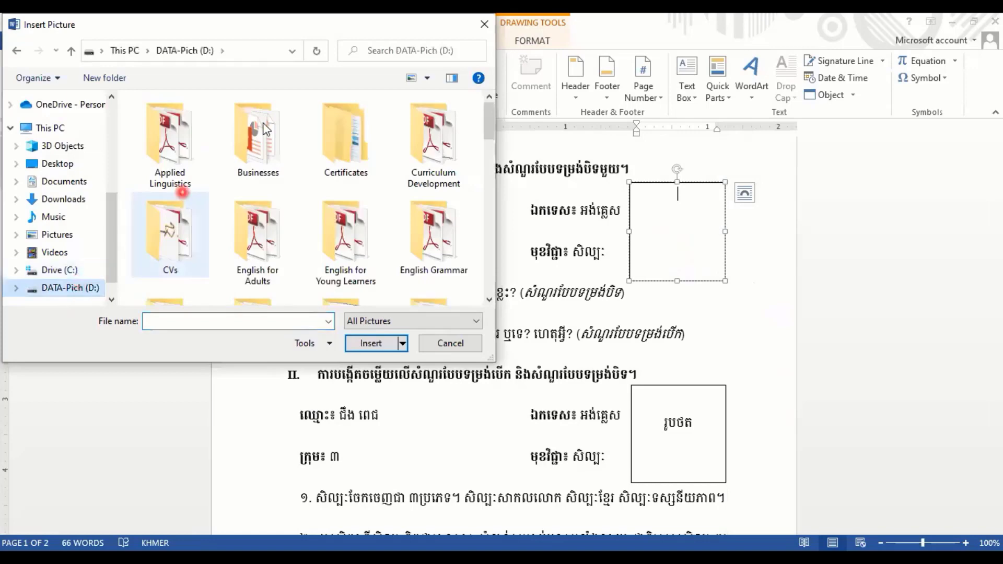
pyautogui.scroll(-4, 318, 199)
pyautogui.scroll(-3, 318, 199)
pyautogui.scroll(-2, 319, 198)
pyautogui.click(325, 200)
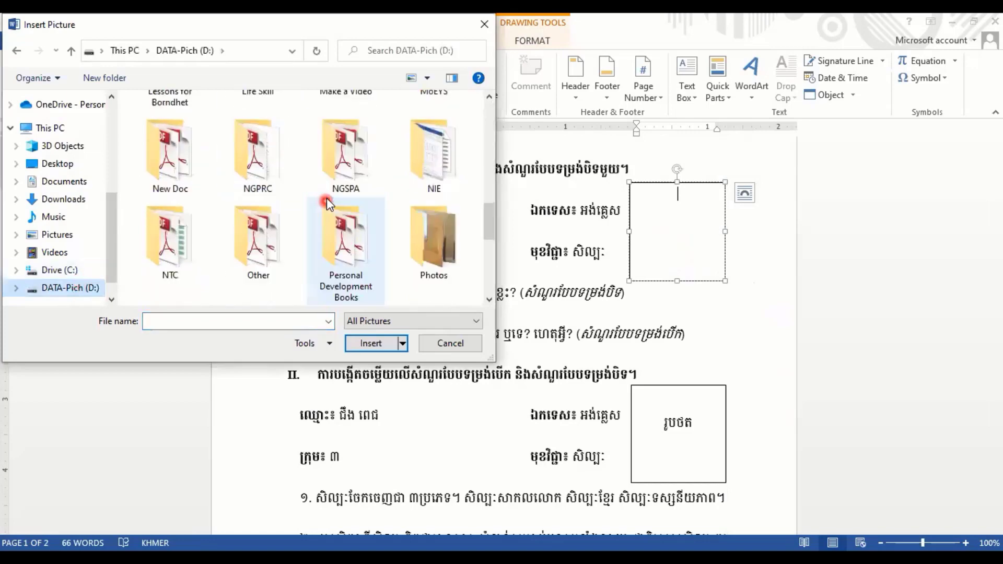
pyautogui.scroll(3, 327, 199)
pyautogui.scroll(-3, 329, 196)
pyautogui.scroll(-2, 328, 196)
pyautogui.scroll(-2, 328, 196)
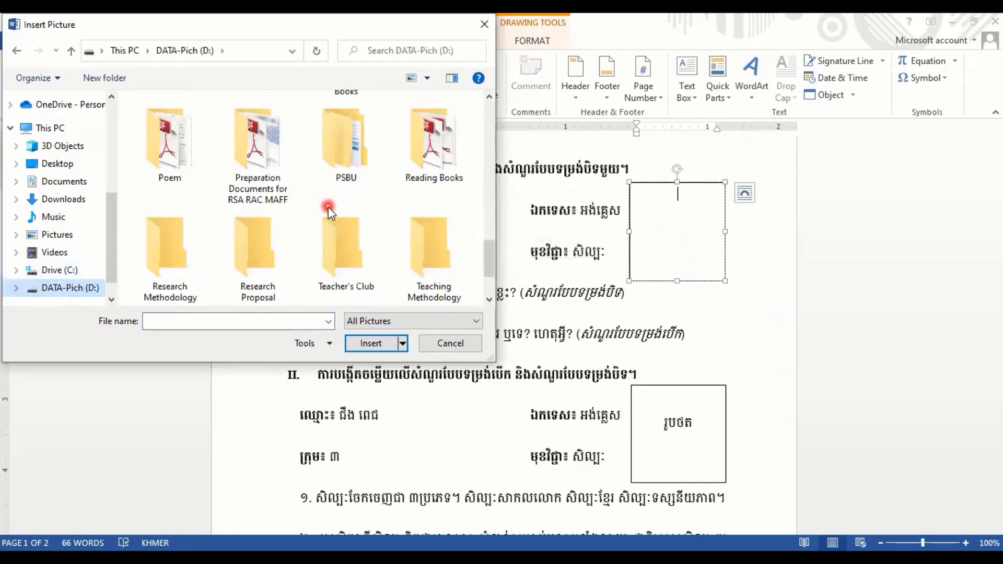
pyautogui.scroll(-2, 328, 207)
pyautogui.scroll(3, 329, 214)
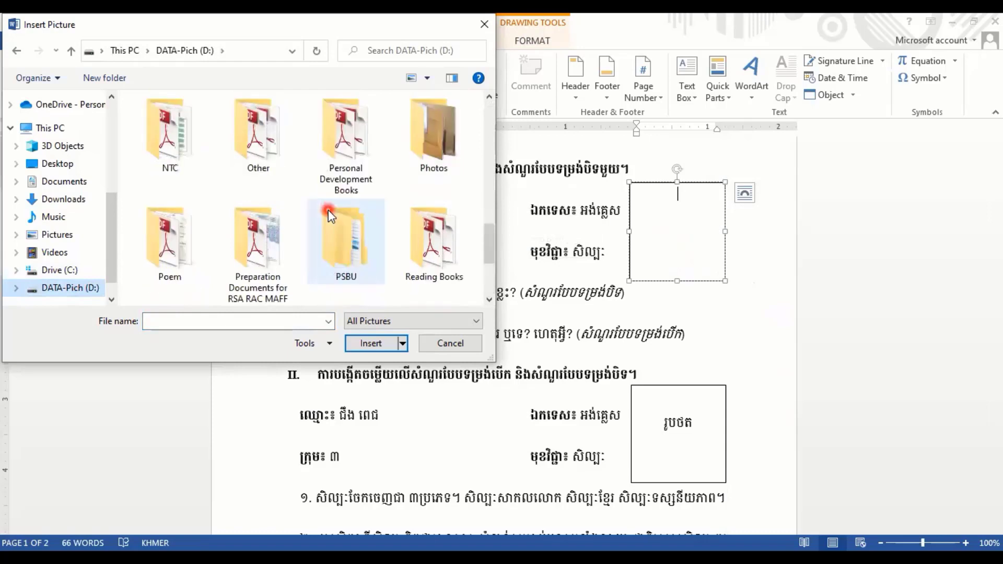
pyautogui.doubleClick(432, 149)
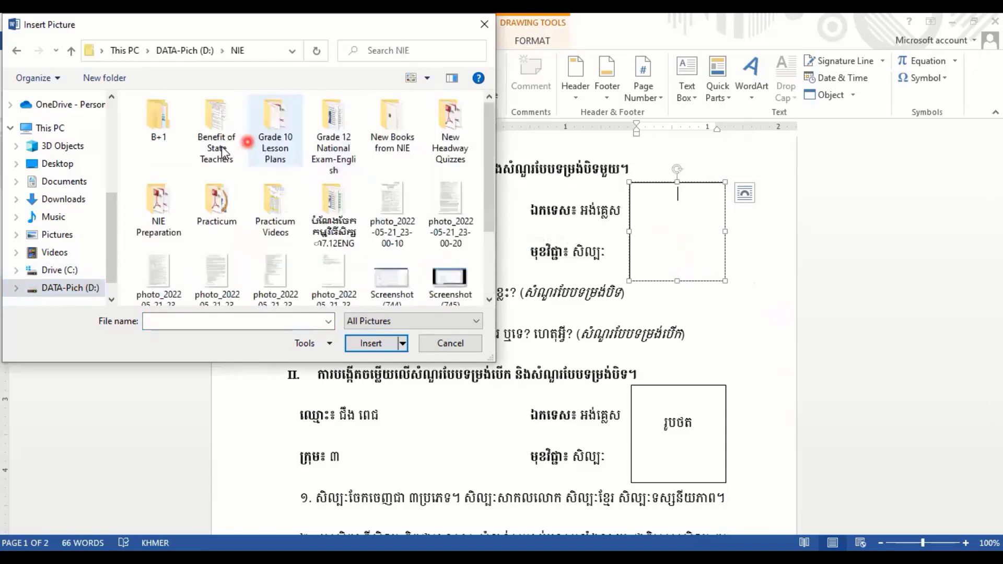
pyautogui.doubleClick(159, 128)
pyautogui.doubleClick(164, 128)
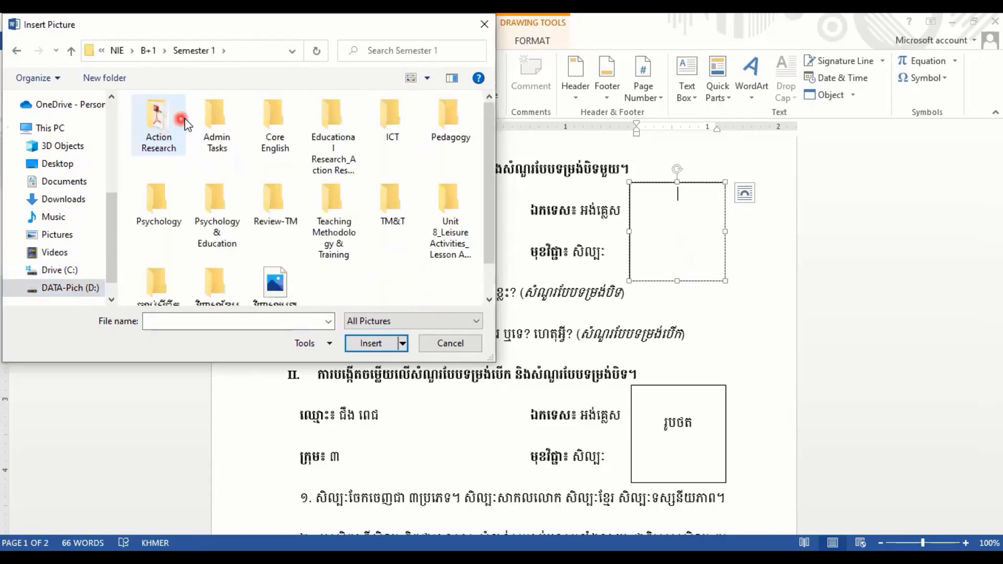
pyautogui.doubleClick(221, 118)
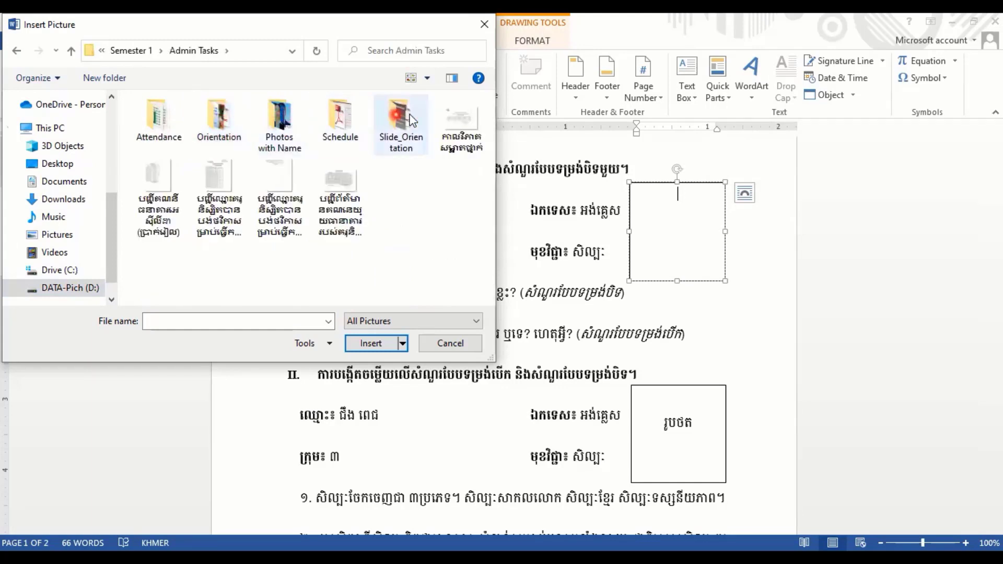
# Step: Locate Attendance > Photos and insert a student portrait into section I's box
pyautogui.doubleClick(209, 125)
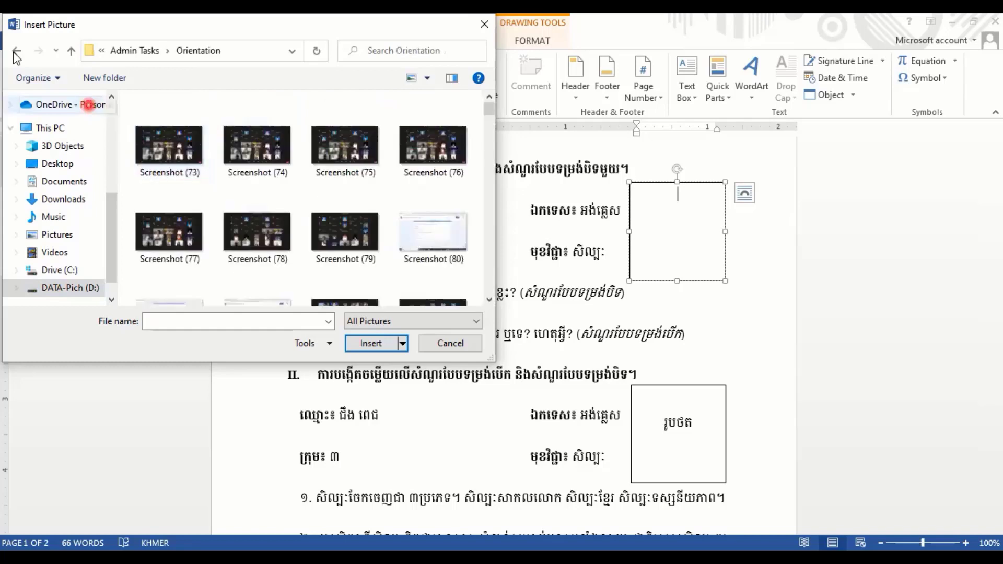
pyautogui.press('BackSpace')
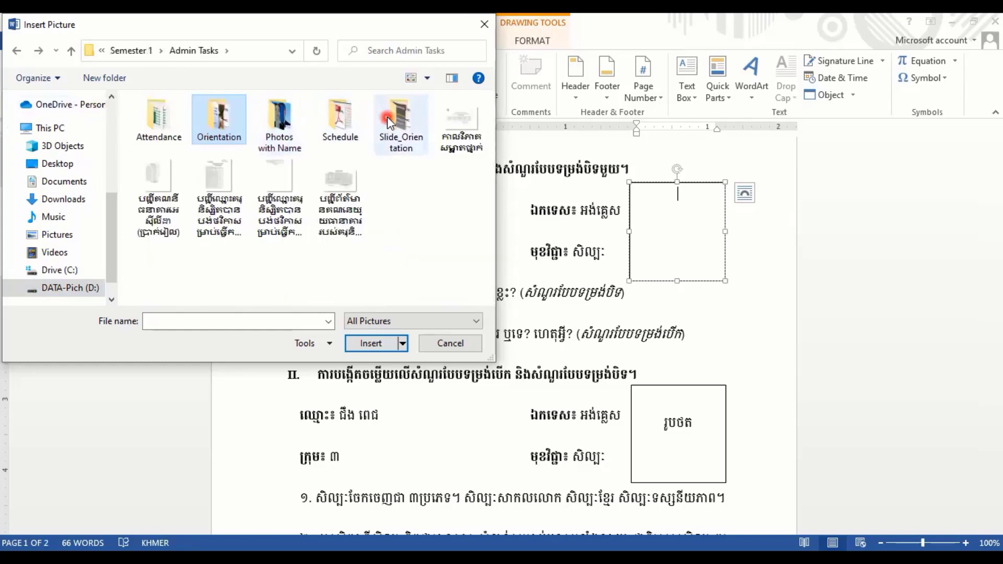
pyautogui.doubleClick(335, 128)
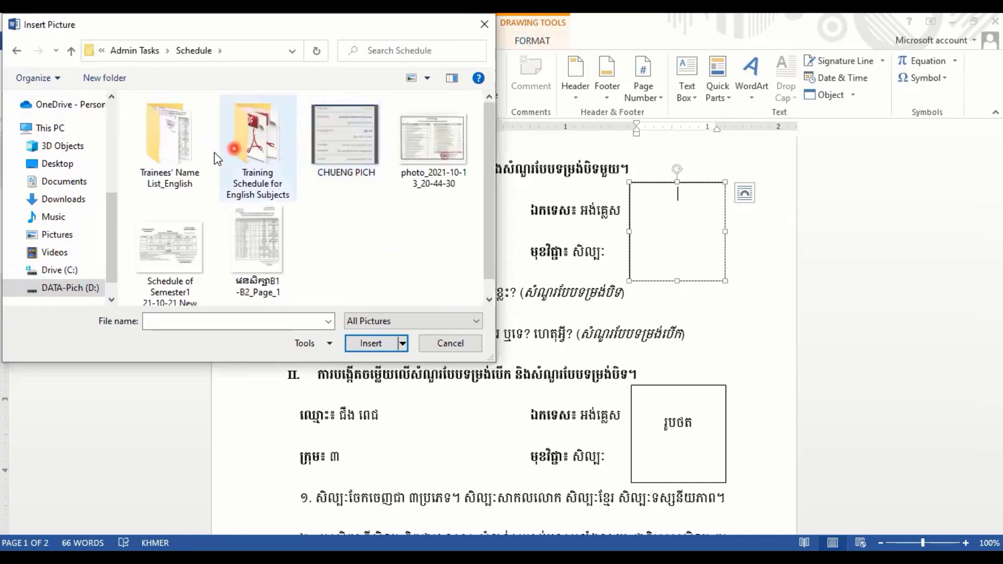
pyautogui.click(15, 50)
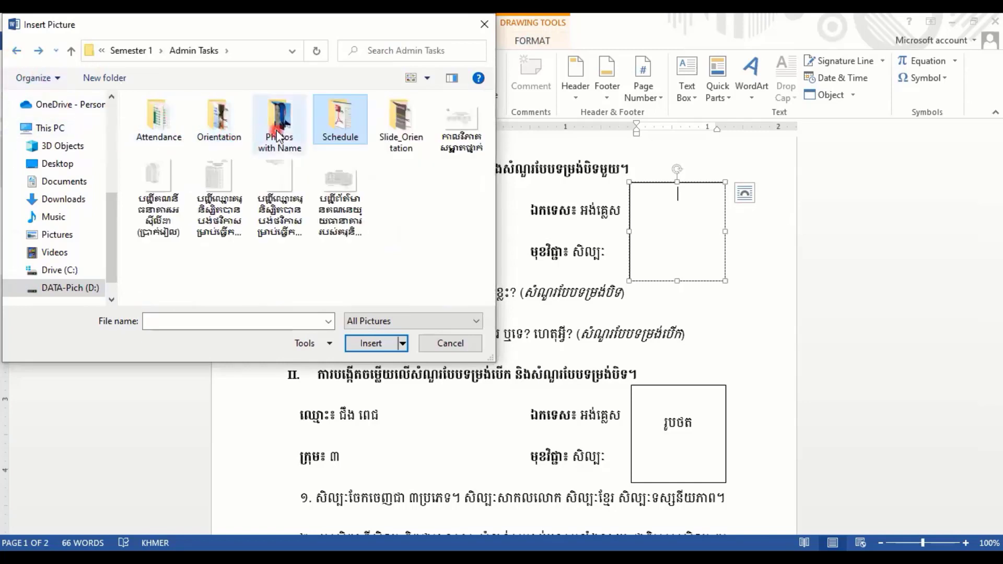
pyautogui.doubleClick(150, 120)
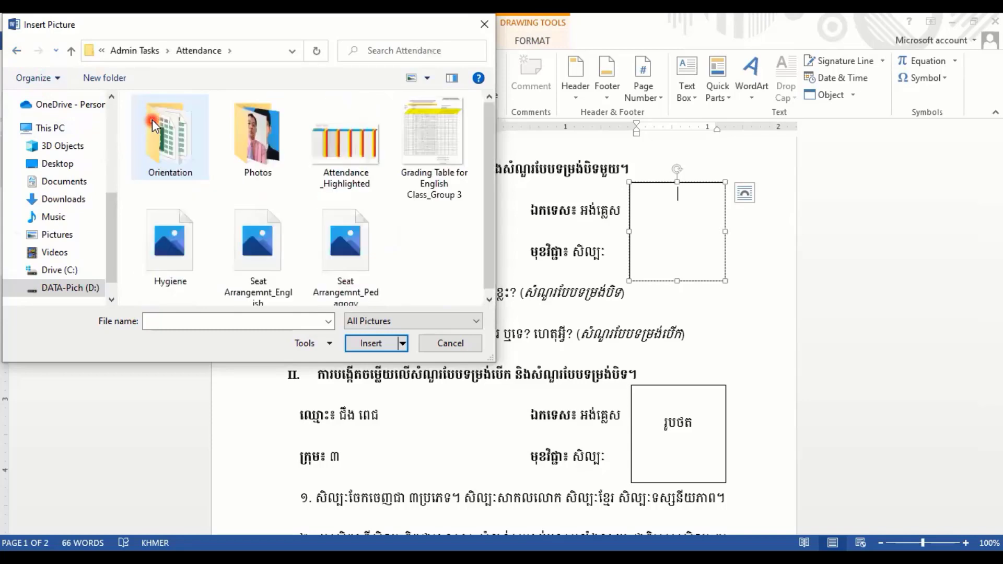
pyautogui.doubleClick(256, 131)
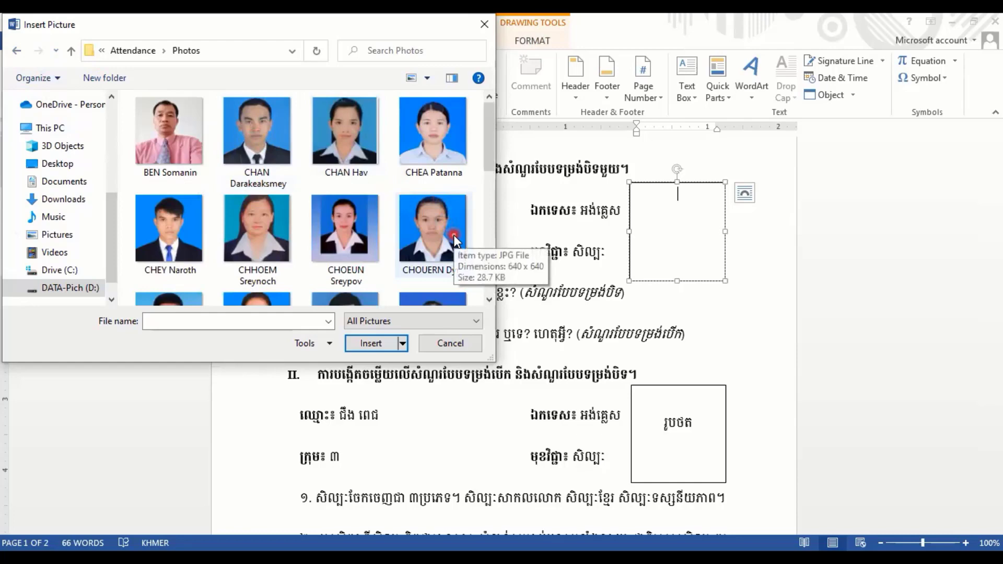
pyautogui.scroll(-1, 454, 239)
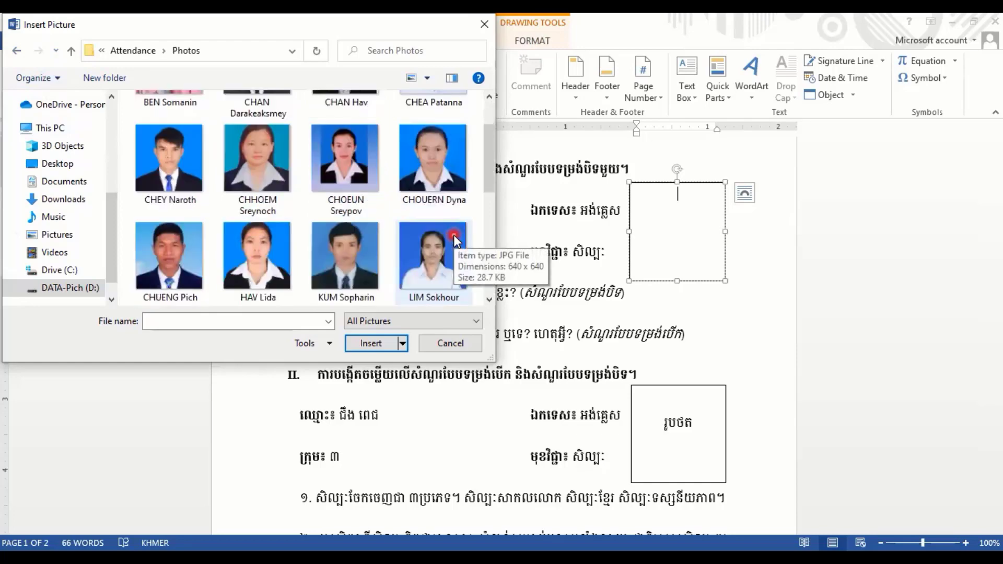
pyautogui.scroll(-1, 454, 236)
pyautogui.scroll(-1, 454, 237)
pyautogui.scroll(-1, 453, 236)
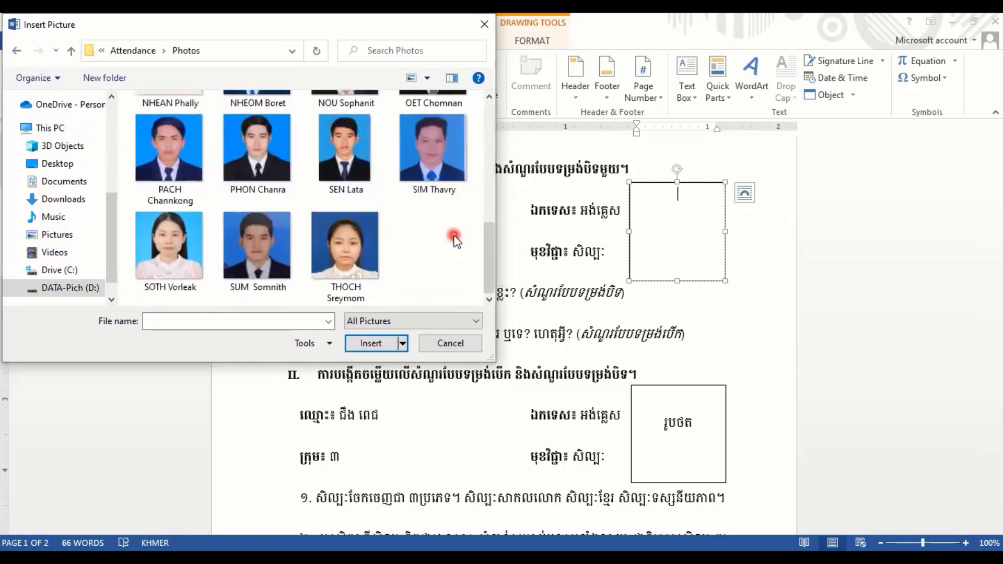
pyautogui.doubleClick(172, 255)
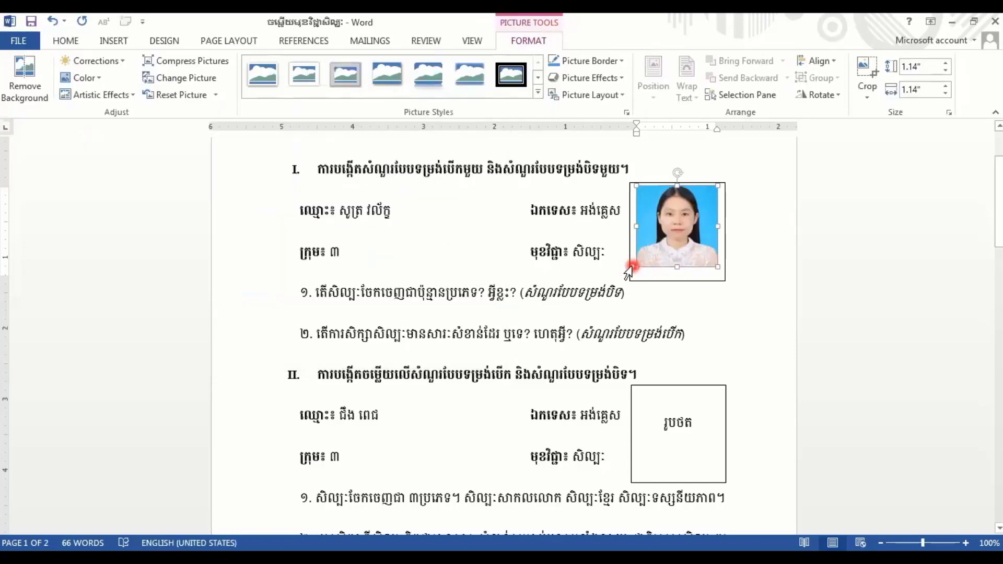
# Step: Enlarge section I's portrait to about 1.2" by 1.2" so it fills the frame
pyautogui.moveTo(636, 268); pyautogui.dragTo(632, 274)
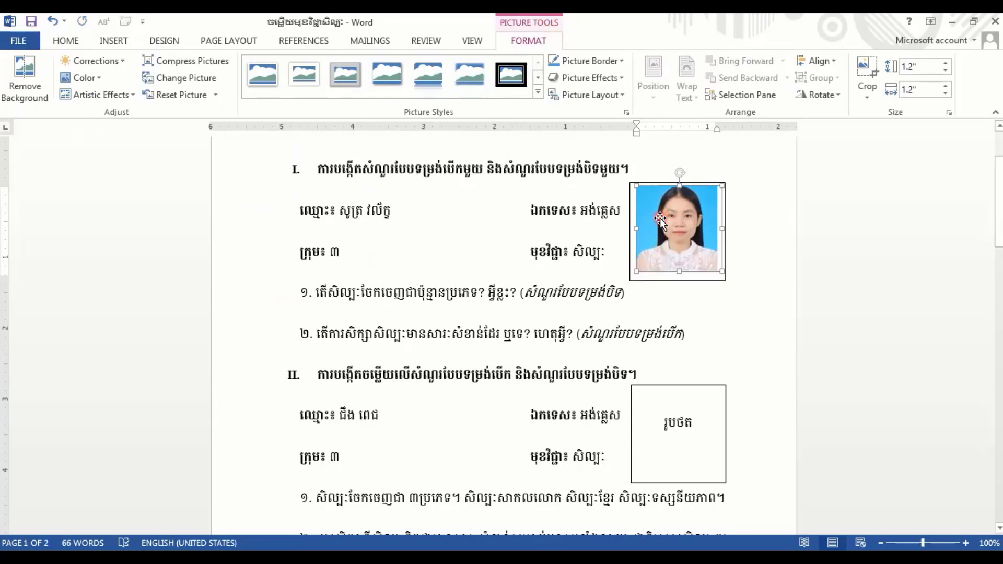
pyautogui.click(67, 41)
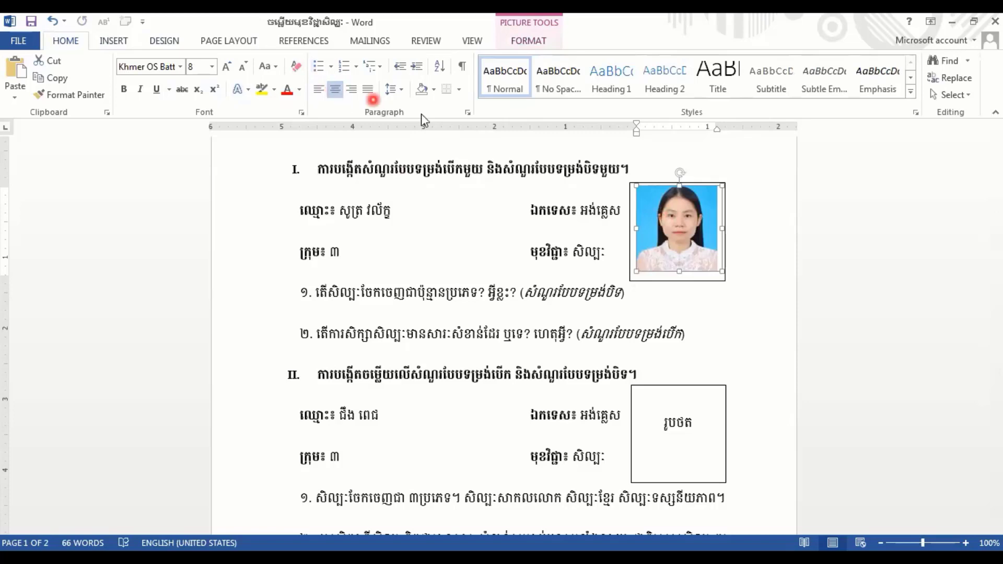
pyautogui.click(673, 265)
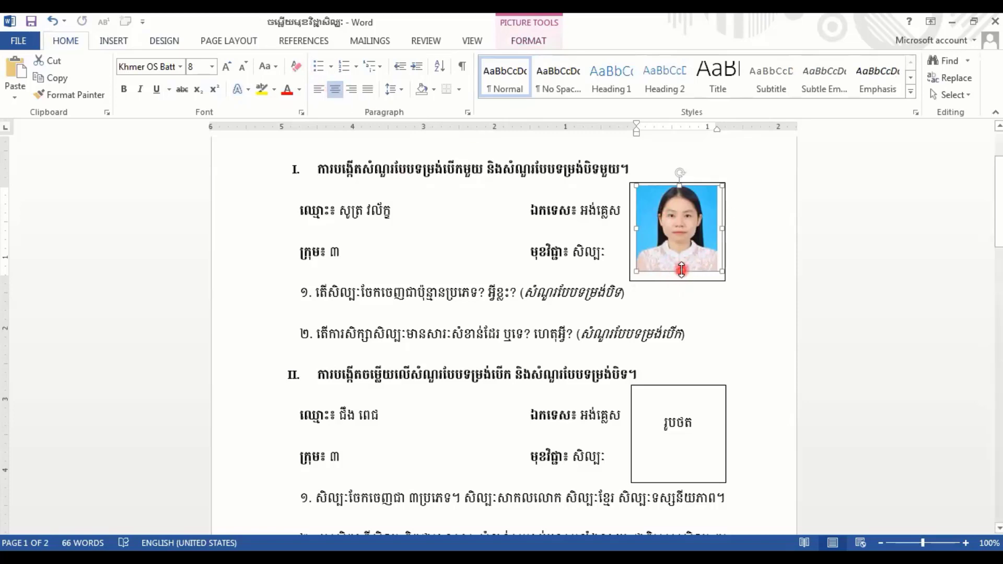
pyautogui.moveTo(681, 269); pyautogui.dragTo(681, 276)
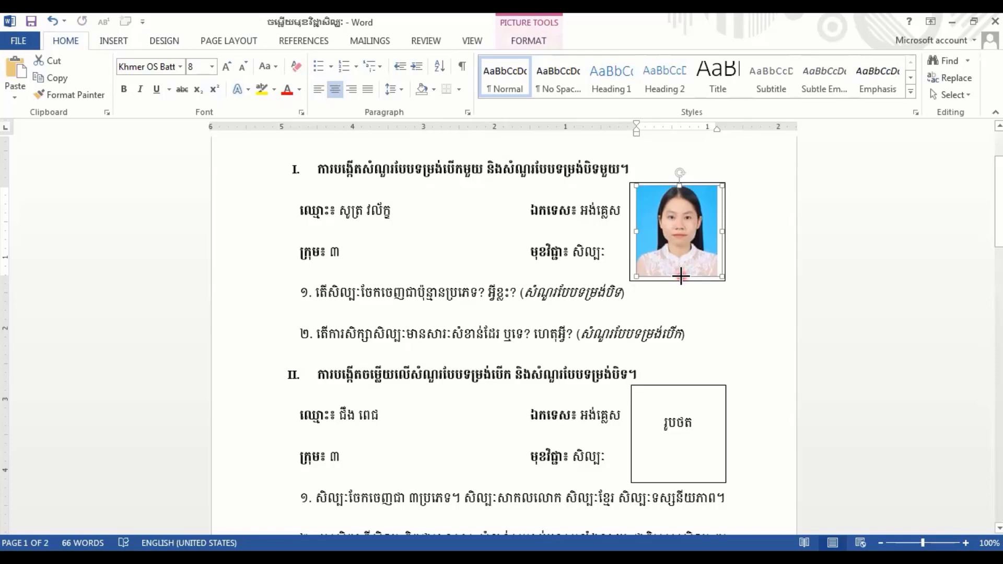
pyautogui.click(744, 251)
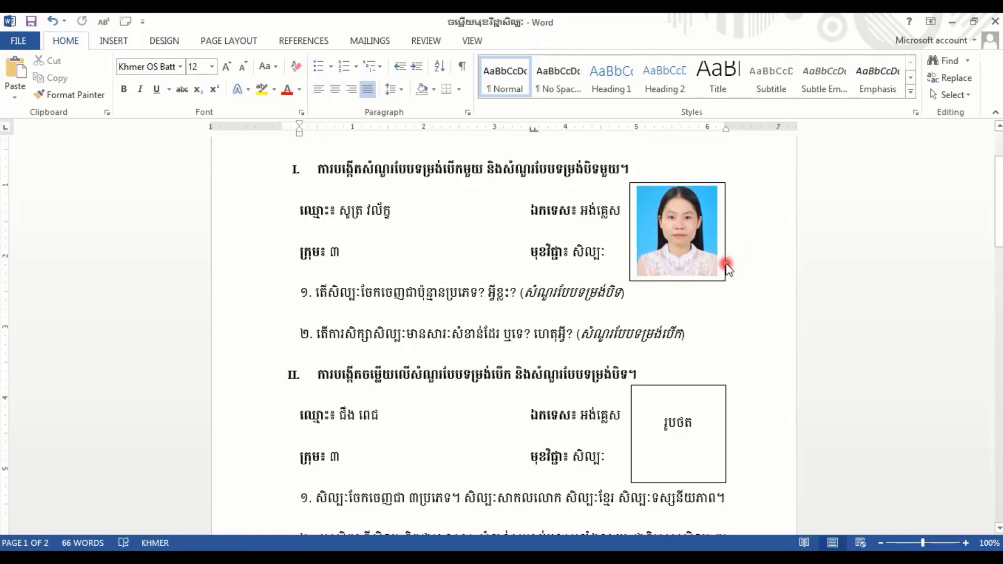
pyautogui.click(726, 265)
# Step: Give section I's photo frame No fill and No line in Format Shape
pyautogui.rightClick(726, 265)
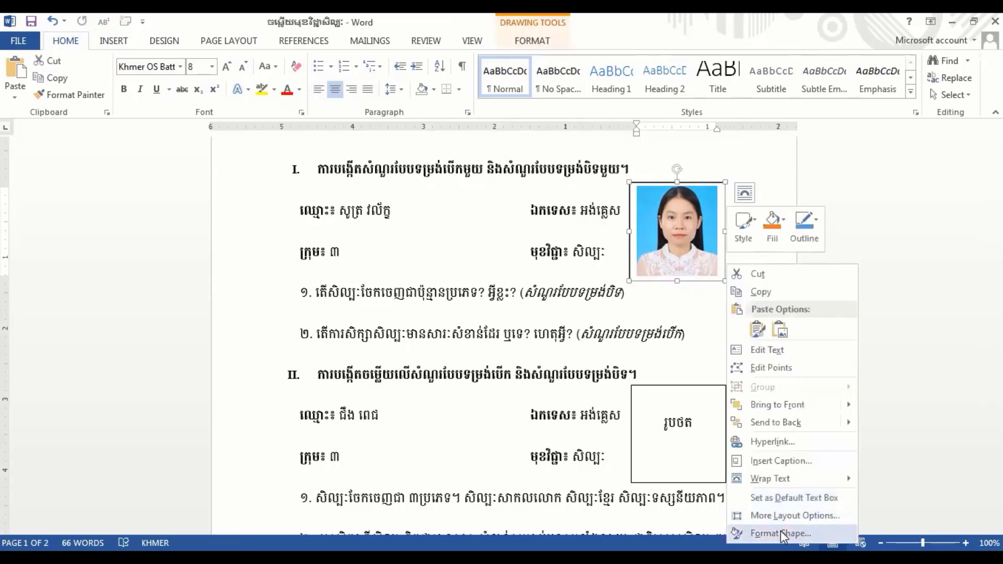
pyautogui.click(782, 534)
pyautogui.click(830, 220)
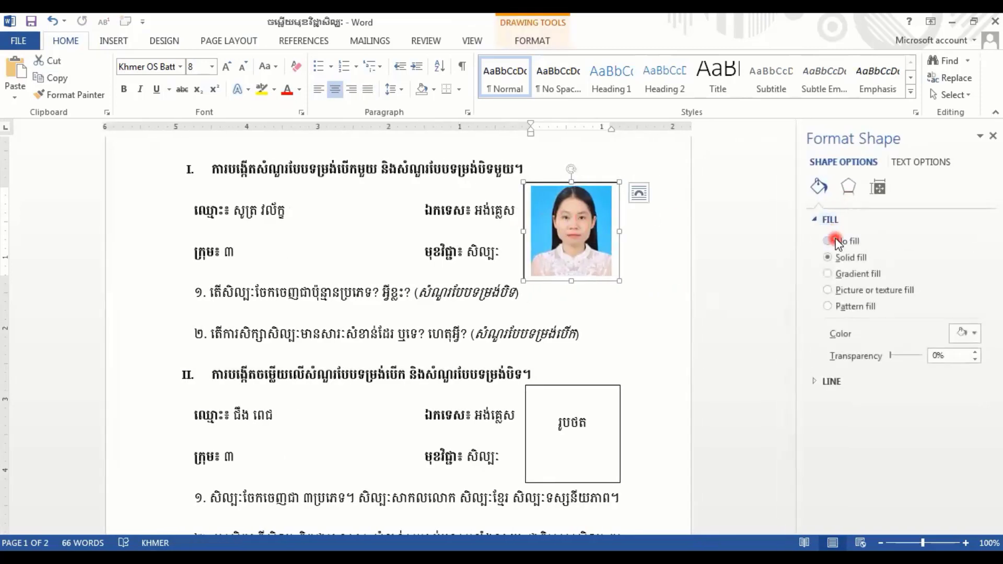
pyautogui.click(835, 242)
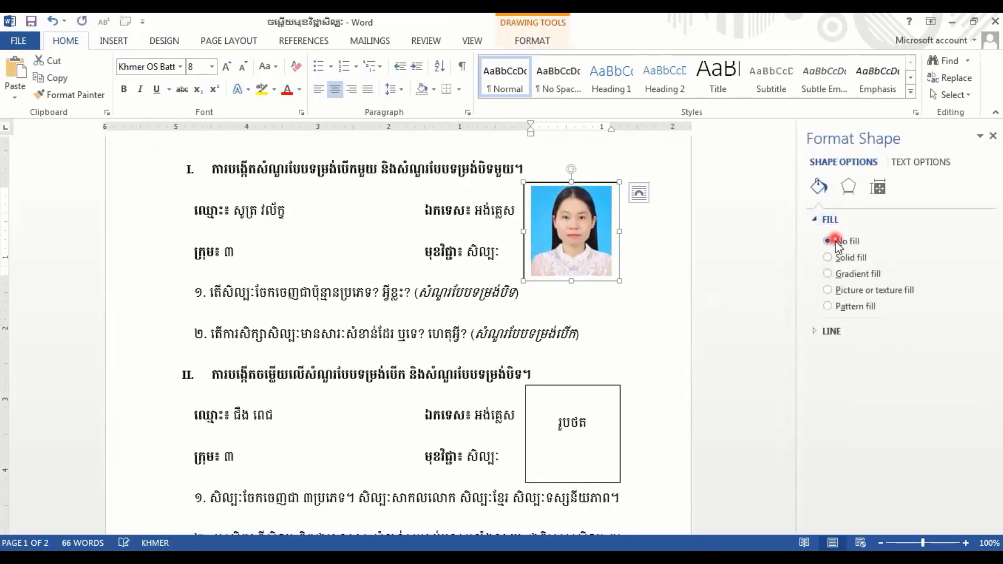
pyautogui.click(851, 331)
pyautogui.click(842, 356)
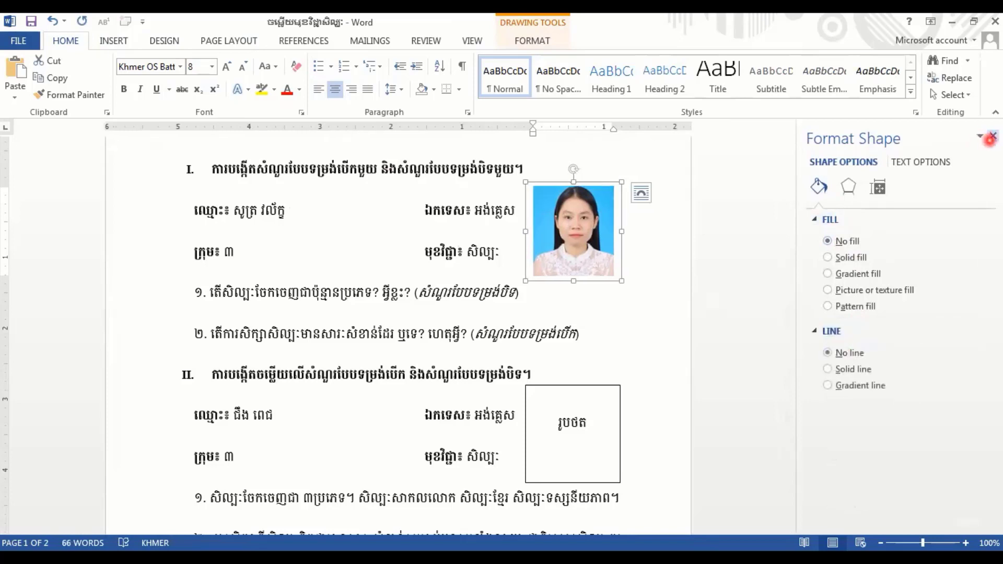
pyautogui.click(992, 136)
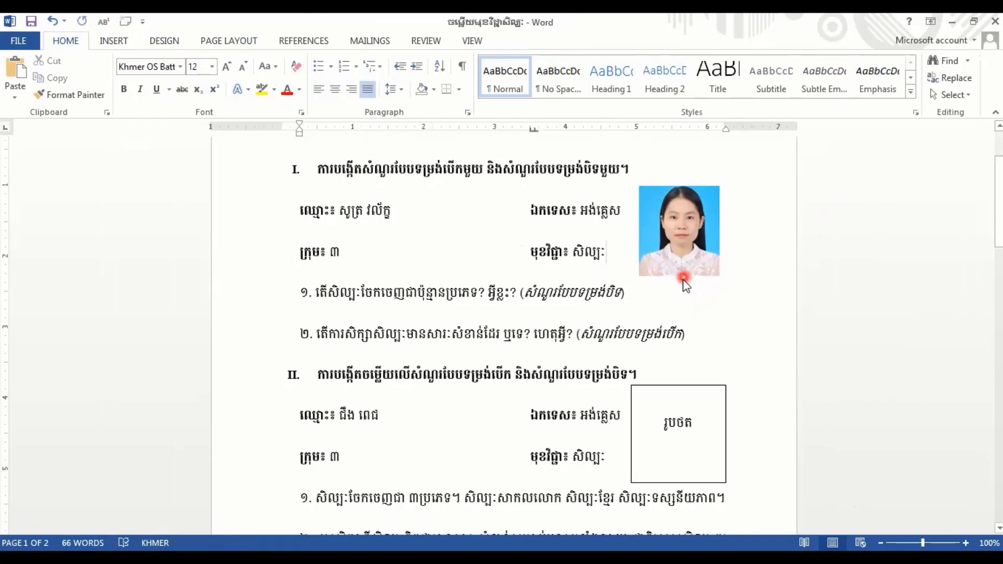
pyautogui.click(673, 433)
# Step: Replace section II's រូបថត placeholder with the second student's portrait photo
pyautogui.doubleClick(672, 433)
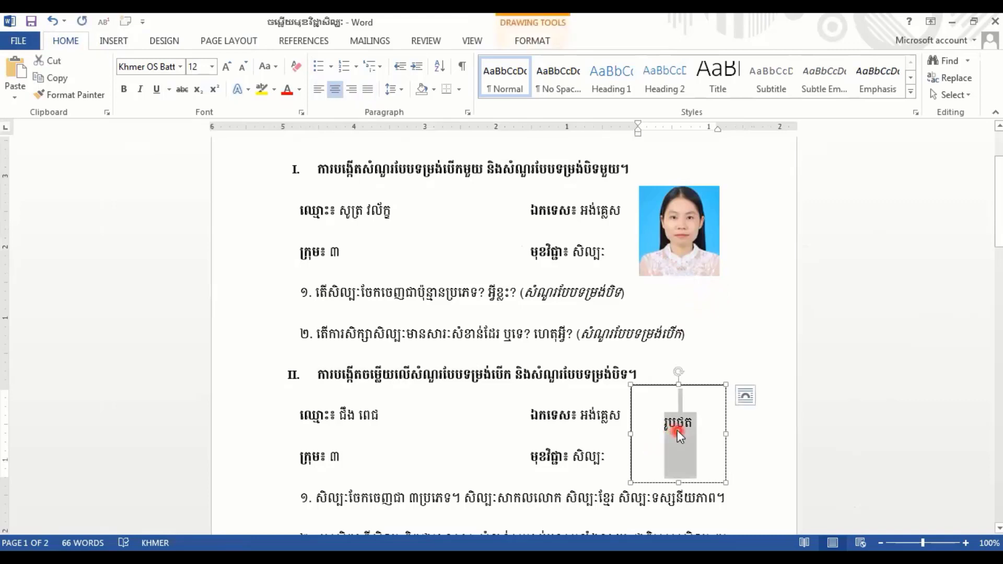
pyautogui.press('BackSpace')
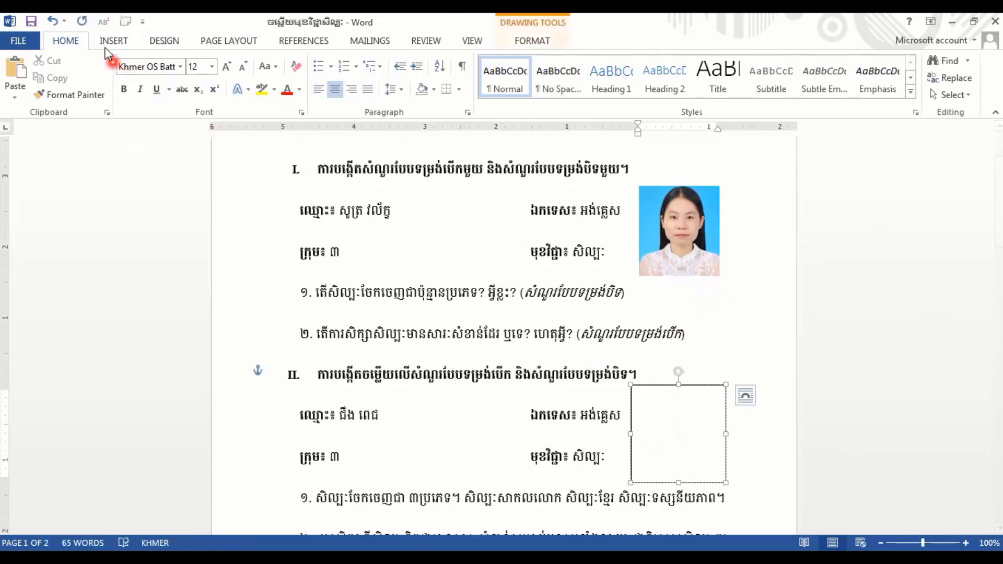
pyautogui.click(110, 42)
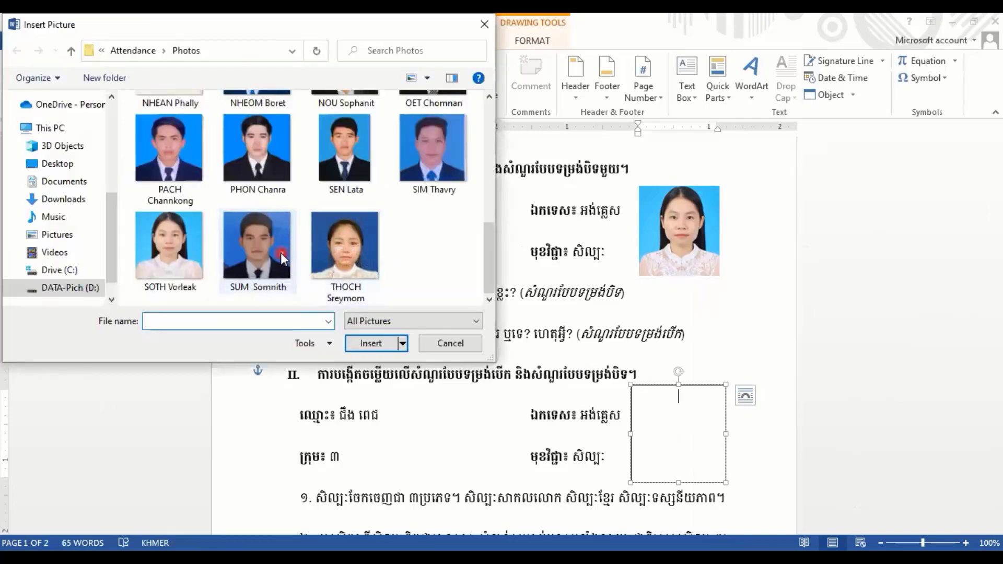
pyautogui.scroll(1, 281, 253)
pyautogui.scroll(1, 280, 253)
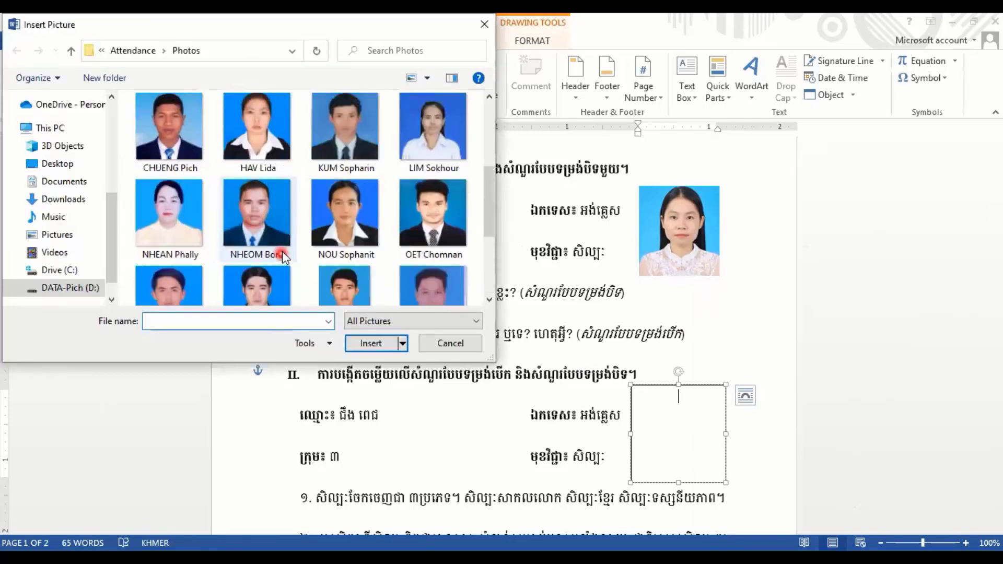
pyautogui.scroll(1, 282, 252)
pyautogui.click(154, 221)
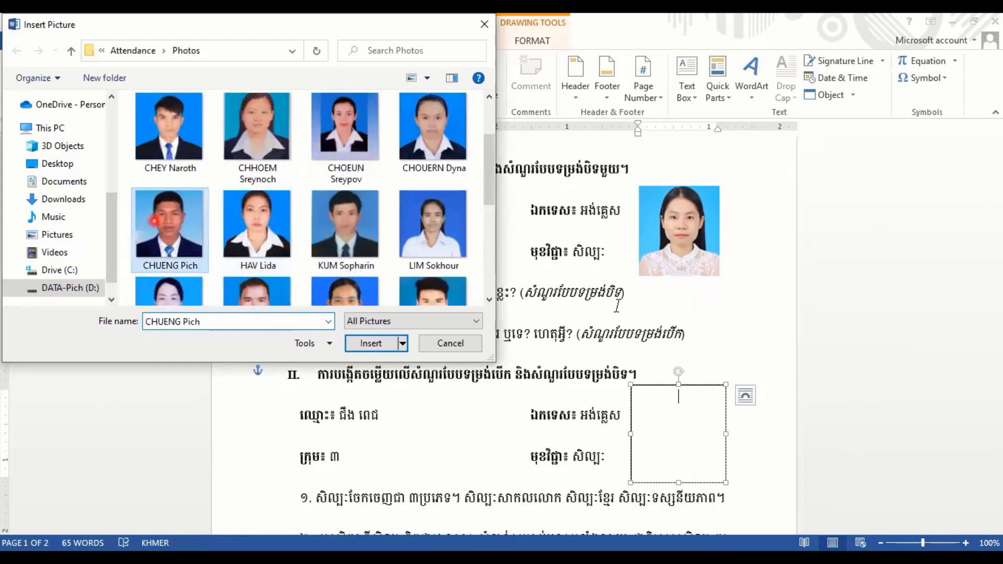
pyautogui.doubleClick(154, 220)
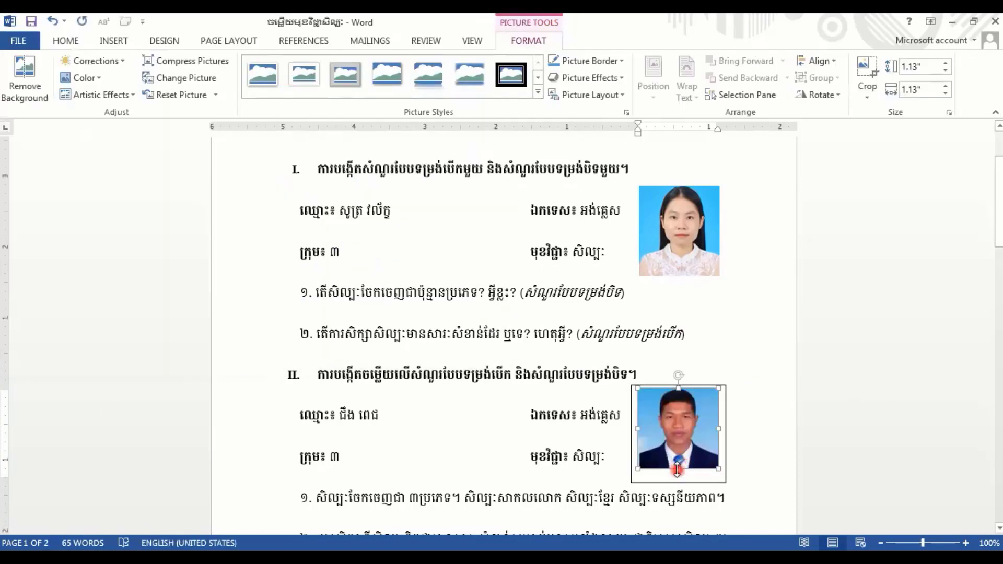
# Step: Stretch the new photo taller and slightly wider to fill its frame
pyautogui.moveTo(678, 469); pyautogui.dragTo(678, 473)
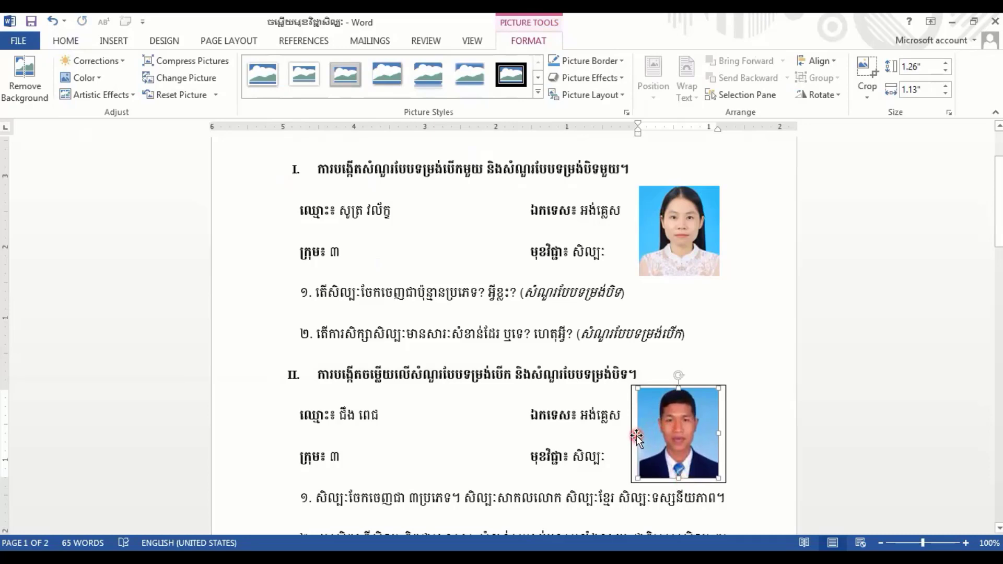
pyautogui.moveTo(635, 433); pyautogui.dragTo(635, 433)
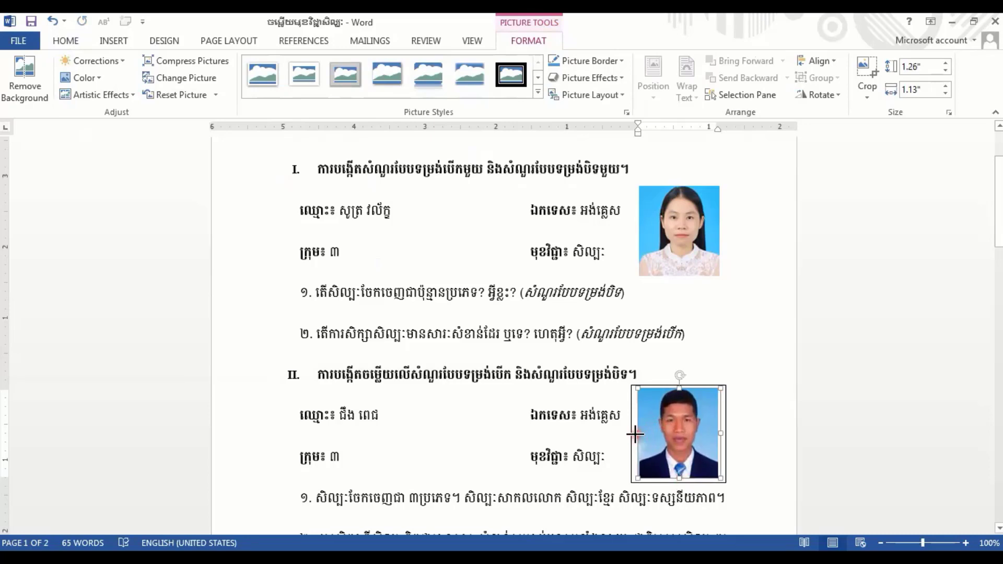
pyautogui.click(62, 41)
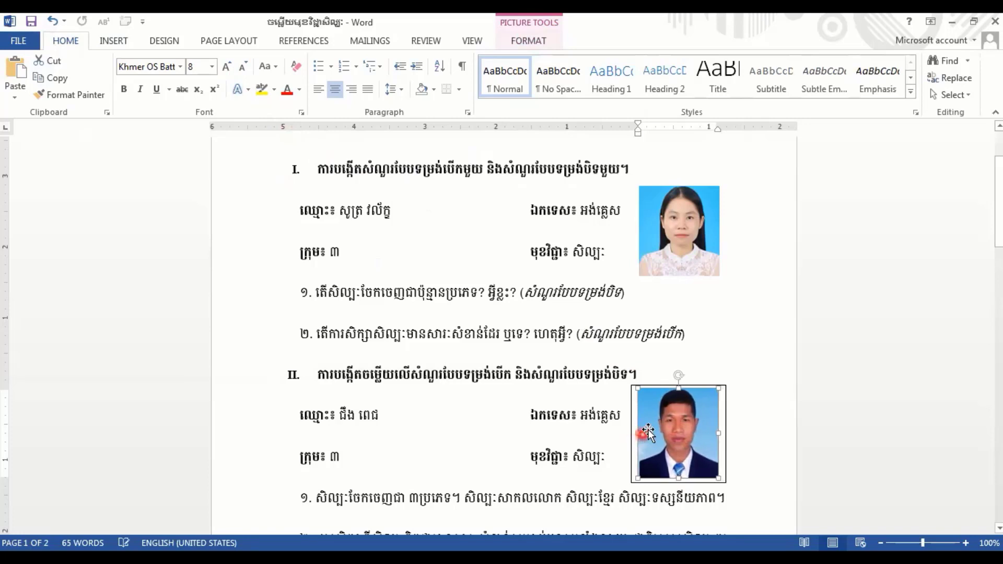
pyautogui.click(734, 462)
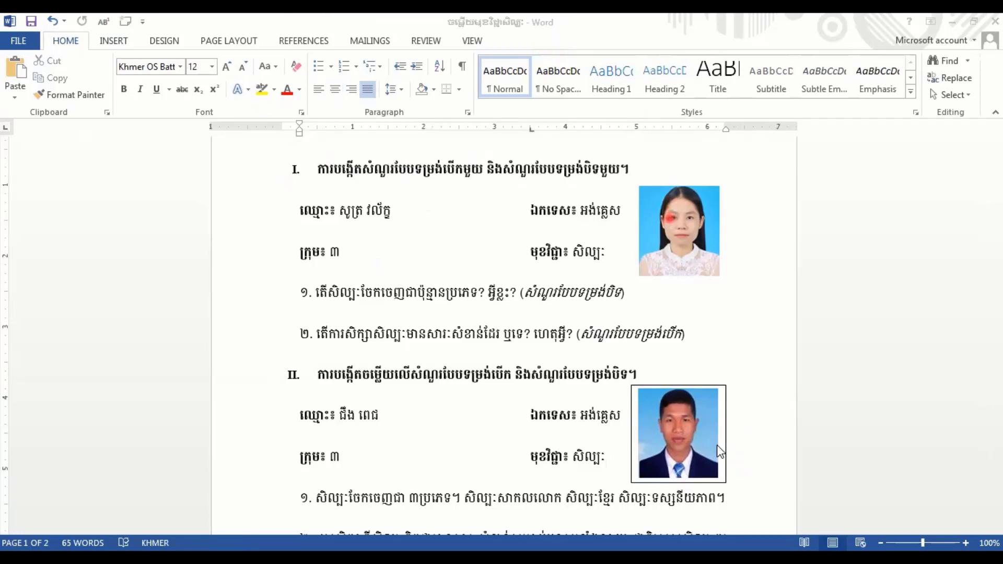
# Step: Set the section II photo frame to No fill and No line in Format Shape
pyautogui.click(723, 480)
pyautogui.click(723, 480)
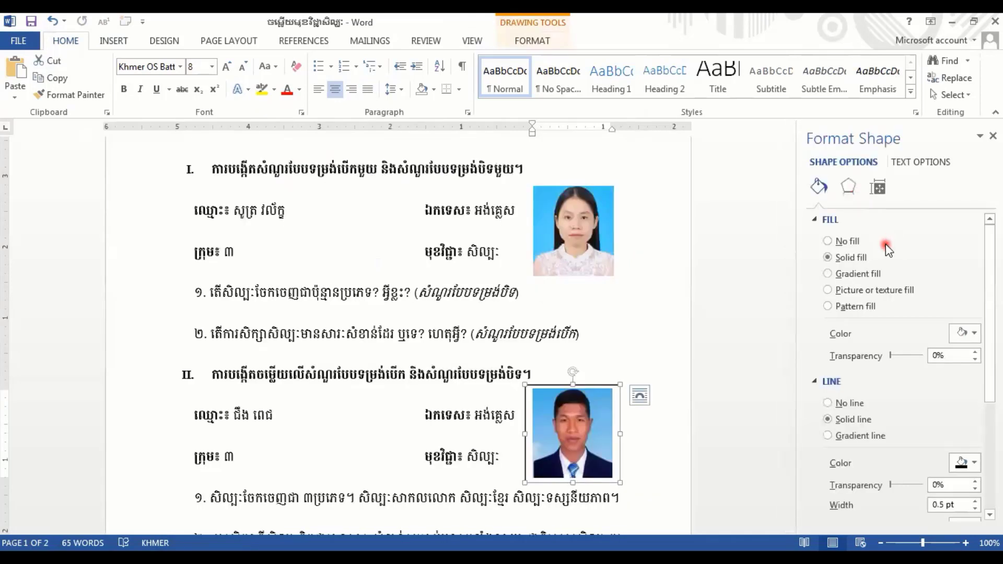
pyautogui.click(828, 242)
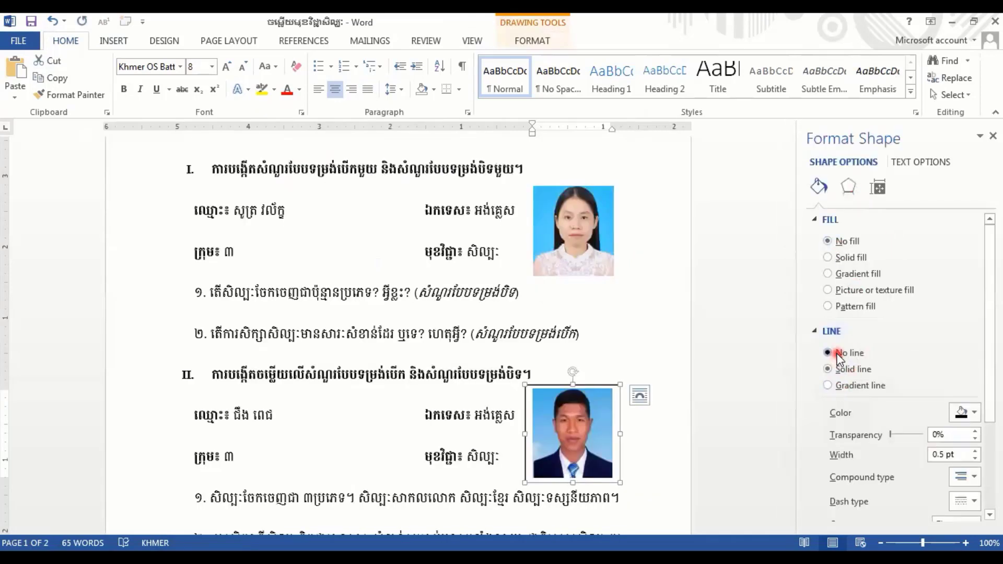
pyautogui.click(828, 353)
pyautogui.click(994, 137)
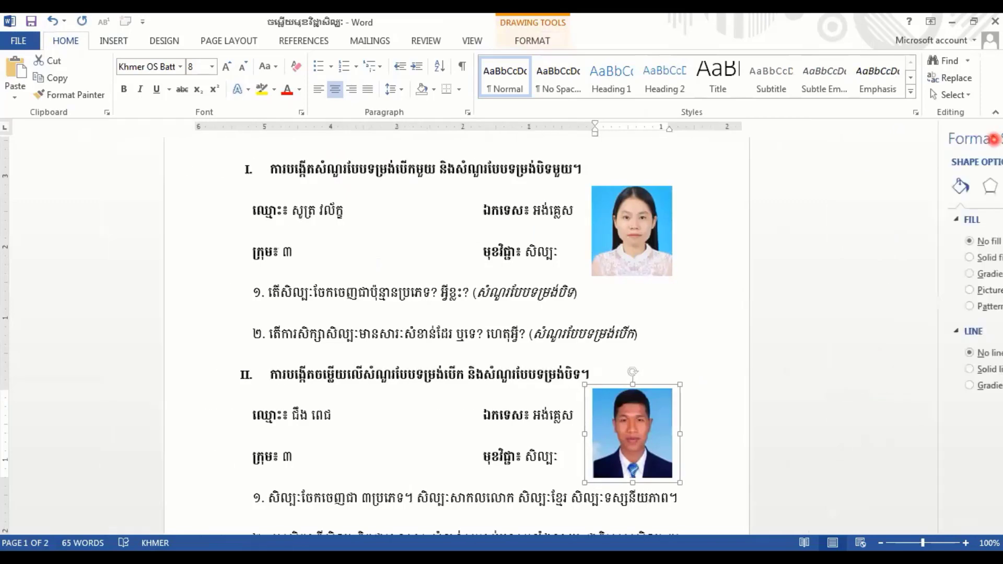
pyautogui.click(898, 330)
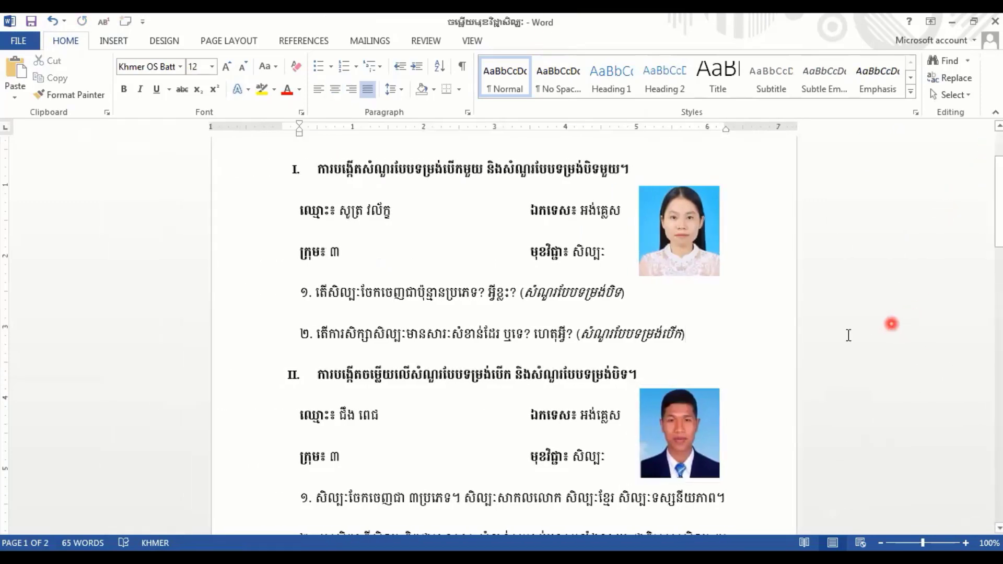
# Step: Scroll through both sections of the document to review the layout
pyautogui.scroll(-1, 773, 373)
pyautogui.scroll(-2, 771, 377)
pyautogui.scroll(2, 768, 380)
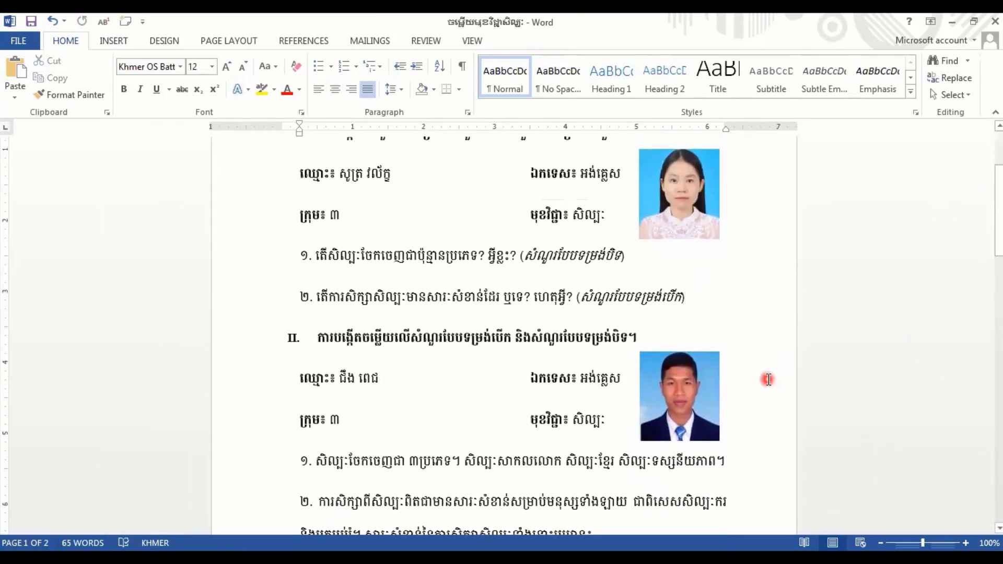
pyautogui.scroll(-2, 755, 396)
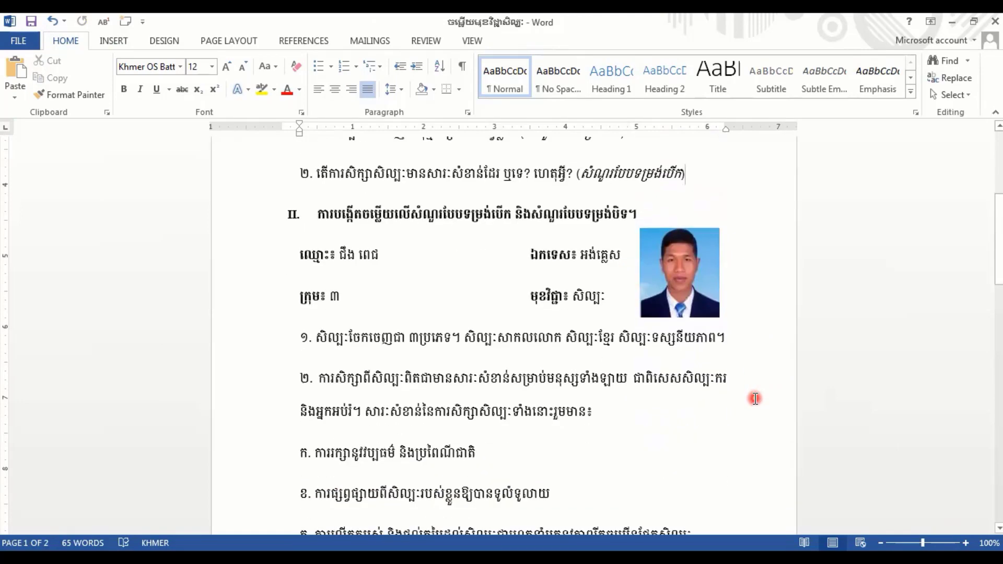
pyautogui.scroll(-5, 755, 398)
pyautogui.scroll(-4, 716, 394)
pyautogui.scroll(5, 707, 385)
pyautogui.scroll(5, 696, 372)
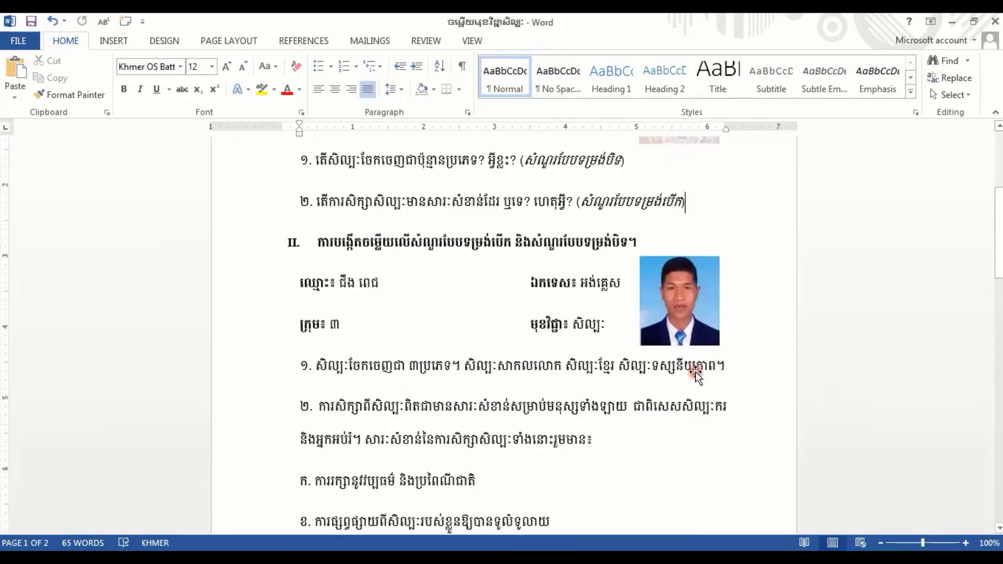
pyautogui.scroll(2, 698, 368)
pyautogui.scroll(3, 699, 361)
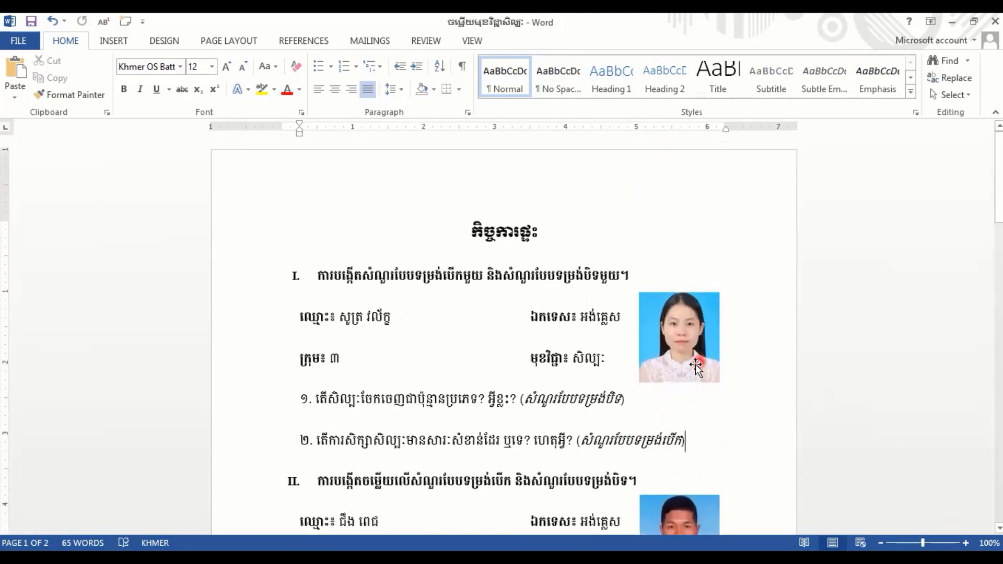
pyautogui.scroll(-3, 374, 381)
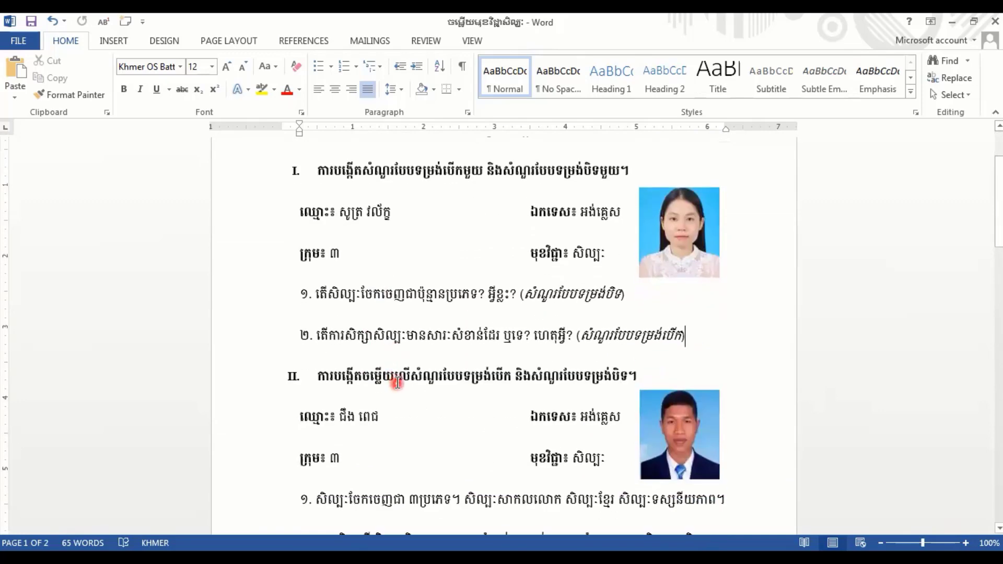
# Step: Place the cursor at the end of question ២ in section I
pyautogui.click(722, 343)
pyautogui.scroll(-10, 722, 345)
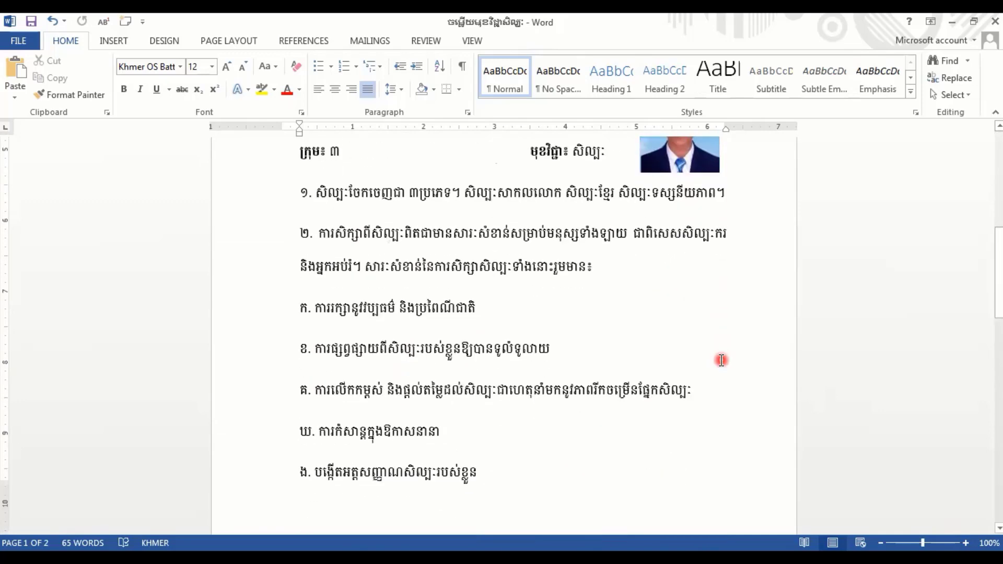
pyautogui.scroll(-7, 721, 359)
pyautogui.scroll(1, 710, 372)
pyautogui.scroll(7, 709, 373)
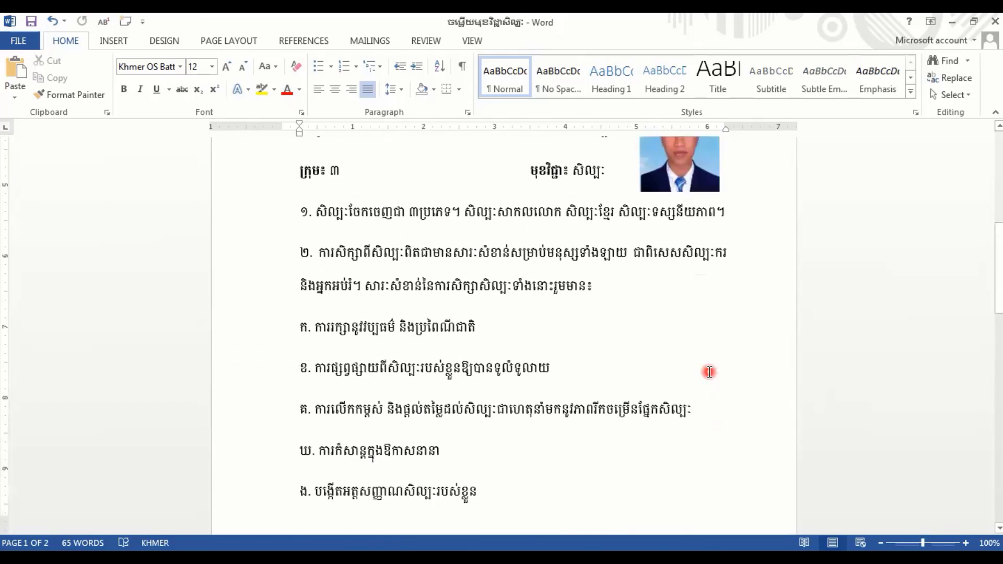
pyautogui.scroll(4, 709, 372)
pyautogui.scroll(3, 710, 373)
pyautogui.scroll(2, 709, 372)
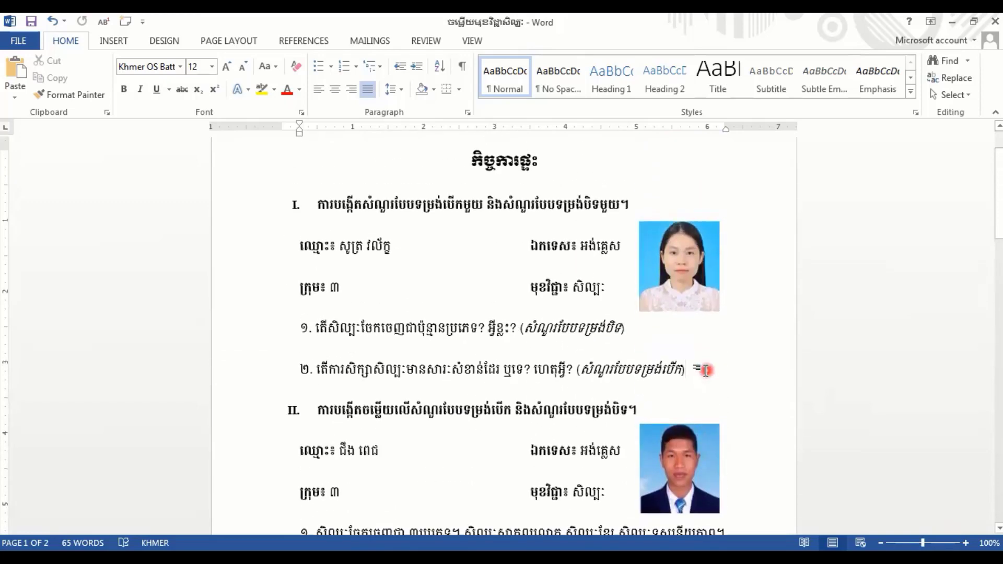
# Step: Add an empty line after question ២ and another below the title
pyautogui.press('Return')
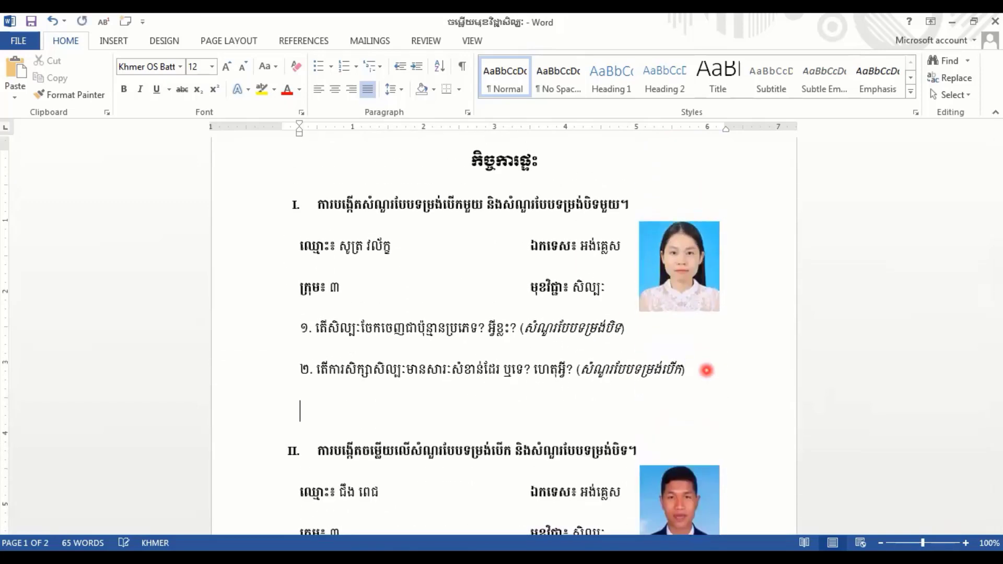
pyautogui.scroll(-1, 706, 370)
pyautogui.scroll(-2, 707, 370)
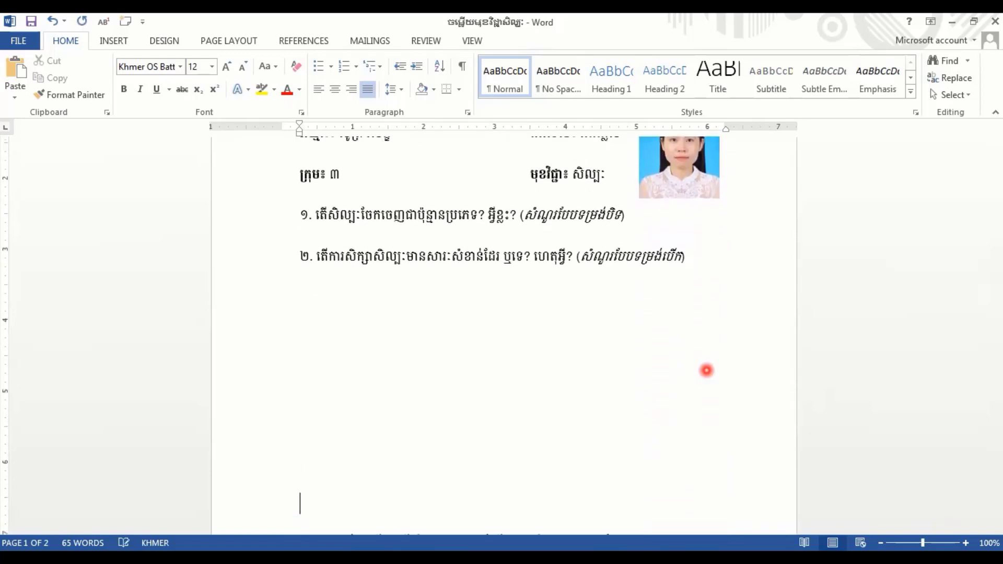
pyautogui.scroll(5, 695, 351)
pyautogui.click(567, 224)
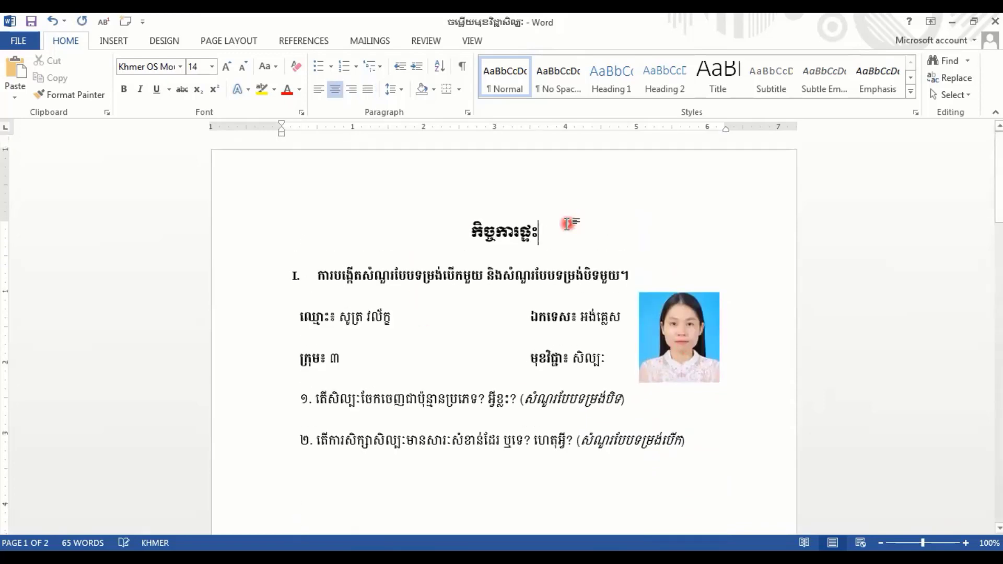
pyautogui.press('Return')
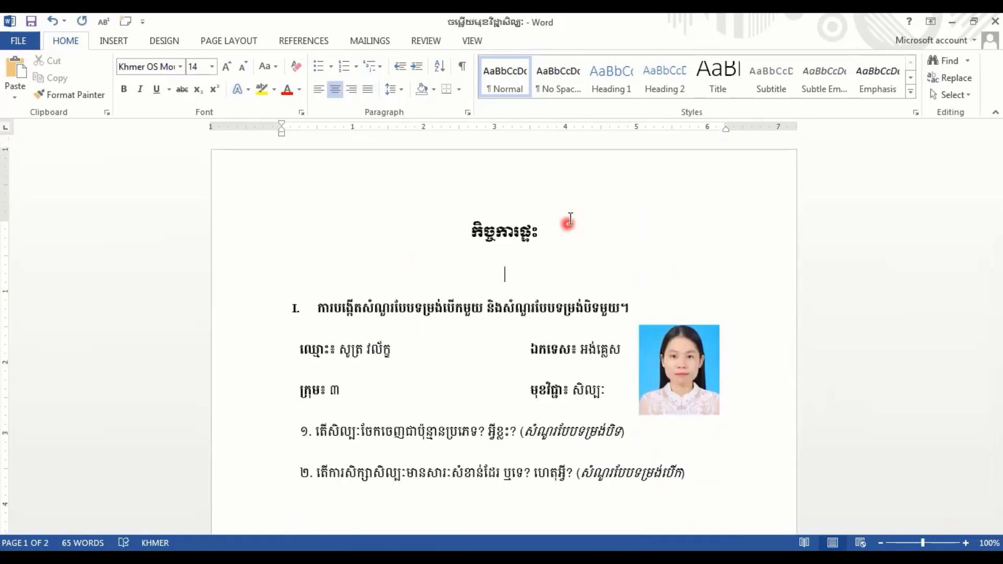
pyautogui.scroll(-4, 537, 298)
pyautogui.scroll(3, 535, 285)
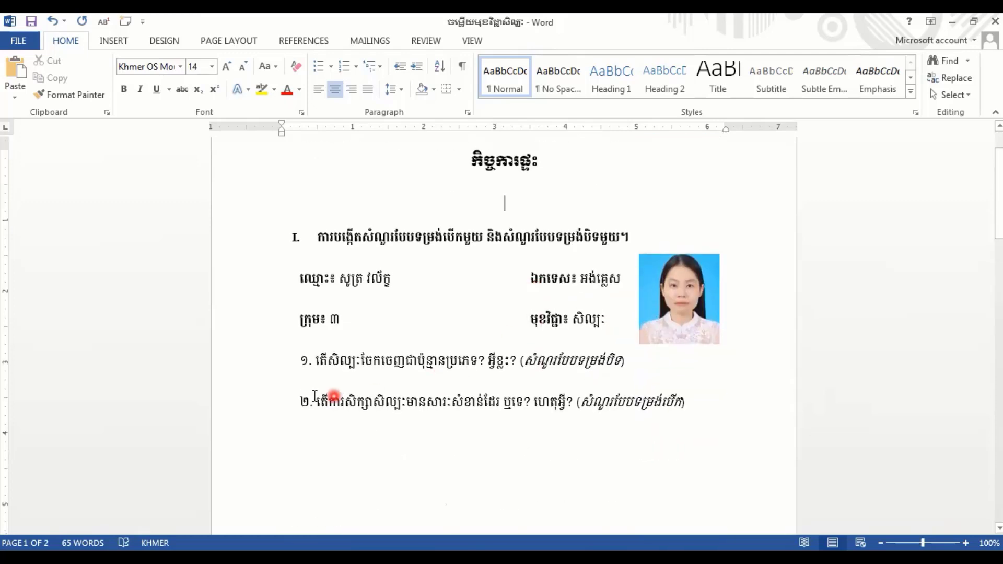
pyautogui.scroll(-3, 452, 447)
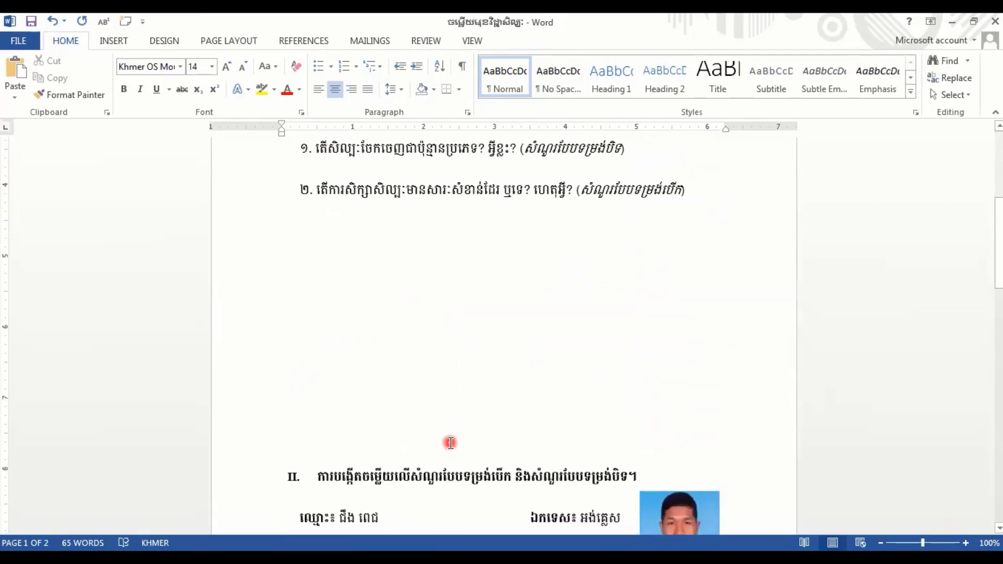
pyautogui.scroll(-3, 450, 444)
# Step: Adjust blank lines above heading II so section II begins at the top of page 2
pyautogui.click(432, 254)
pyautogui.scroll(1, 431, 255)
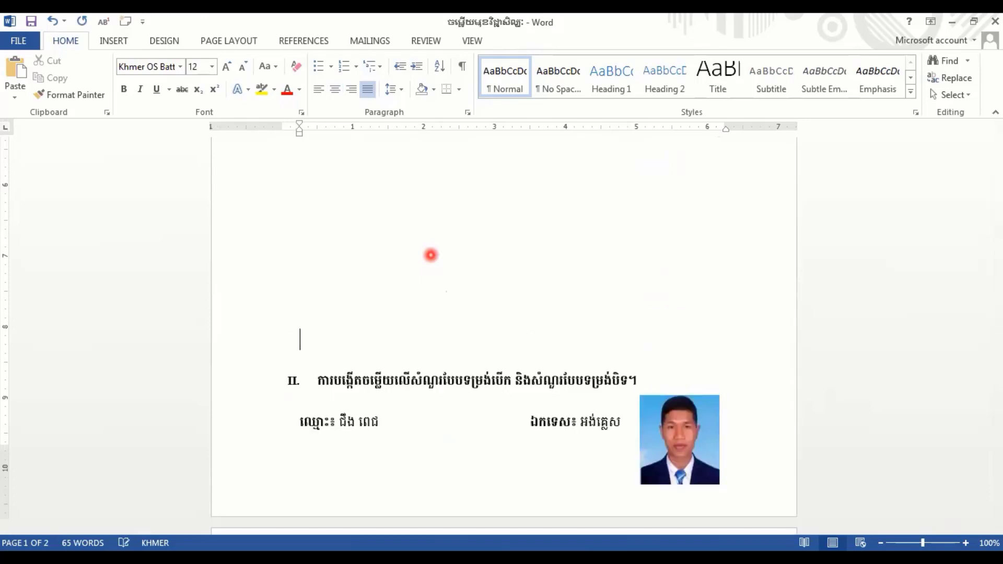
pyautogui.press('Return')
pyautogui.press('Return')
pyautogui.press('Return')
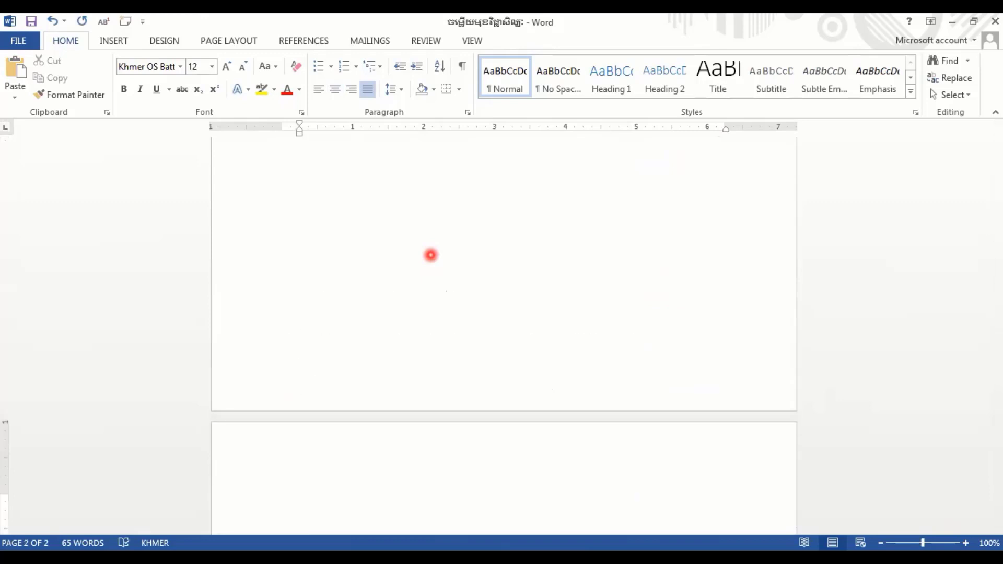
pyautogui.press('BackSpace')
pyautogui.press('BackSpace')
pyautogui.press('BackSpace')
pyautogui.scroll(-1, 419, 294)
pyautogui.scroll(-4, 461, 332)
pyautogui.scroll(-5, 511, 362)
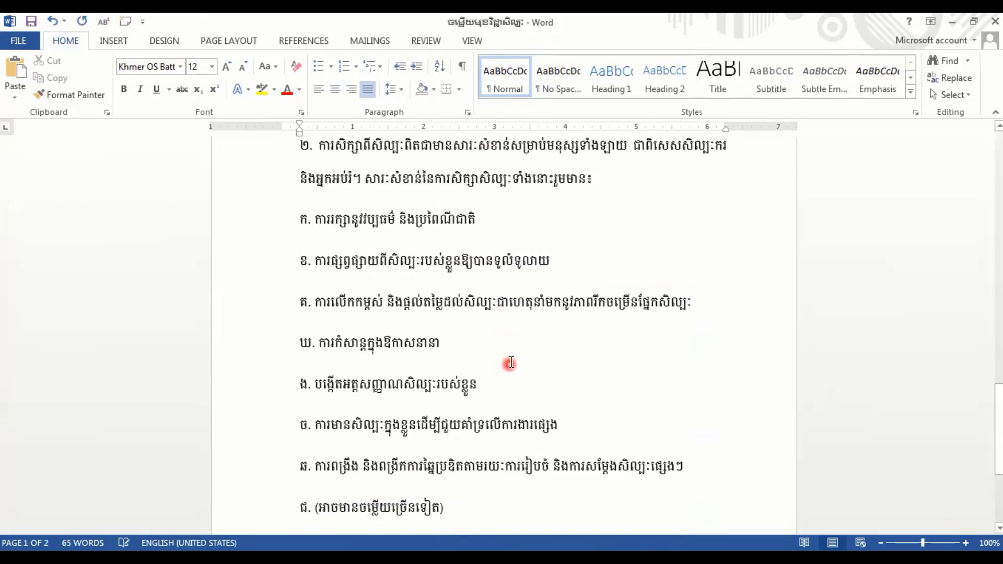
pyautogui.scroll(-3, 511, 362)
pyautogui.scroll(5, 513, 376)
pyautogui.scroll(3, 519, 367)
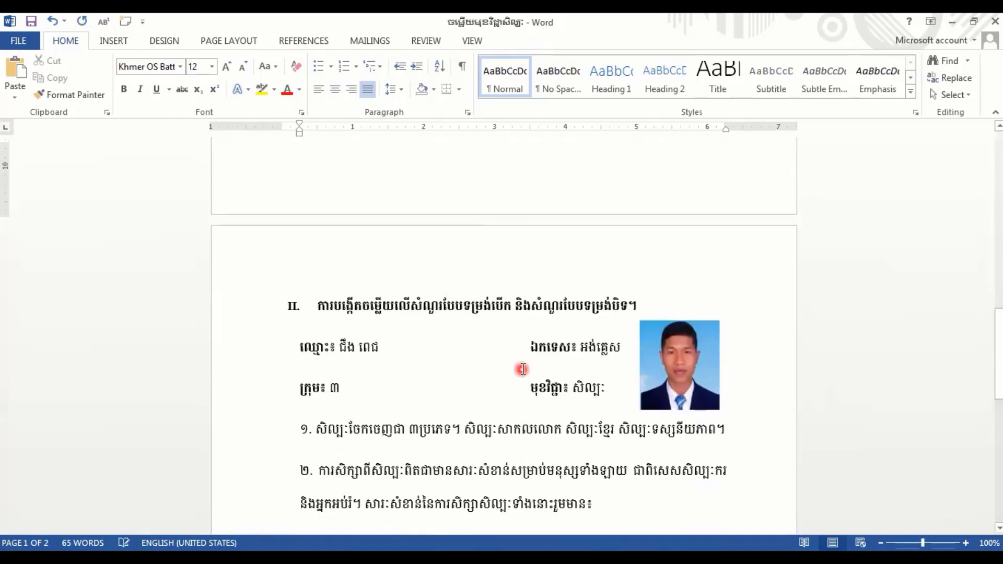
pyautogui.scroll(4, 523, 369)
pyautogui.scroll(5, 528, 365)
pyautogui.scroll(3, 530, 362)
pyautogui.scroll(2, 530, 365)
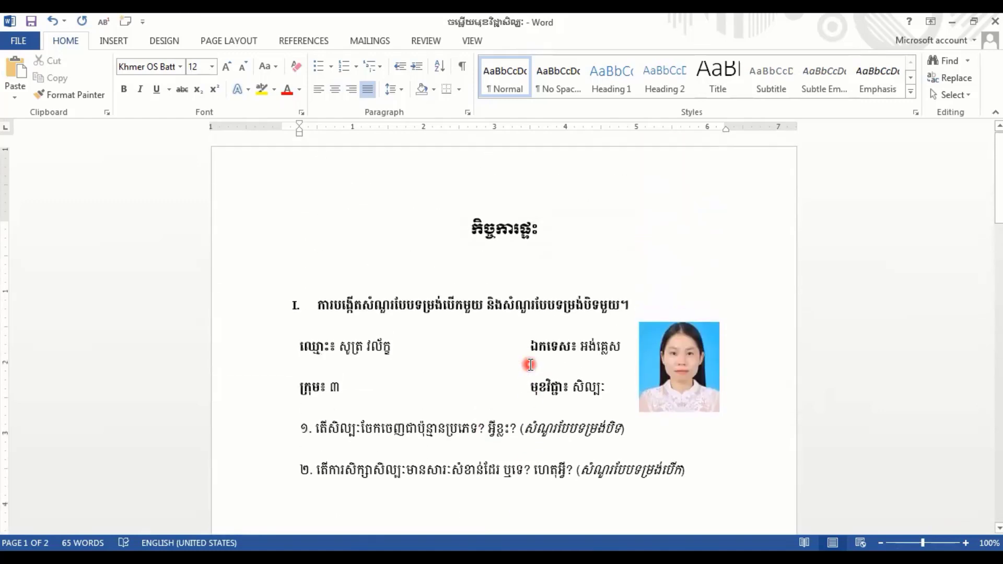
pyautogui.scroll(1, 530, 365)
pyautogui.scroll(-2, 518, 365)
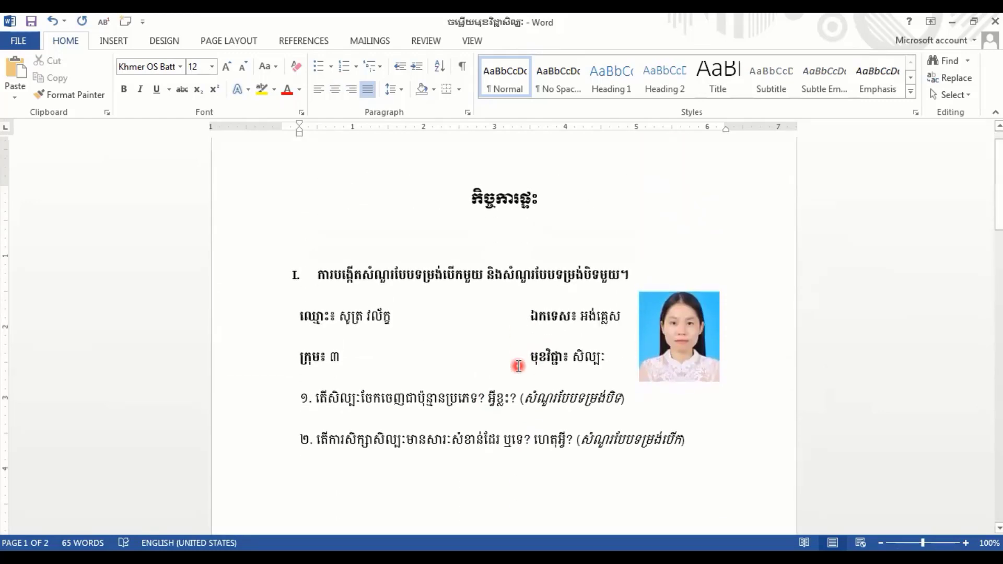
pyautogui.scroll(-3, 520, 368)
pyautogui.scroll(-5, 522, 383)
pyautogui.scroll(-5, 530, 377)
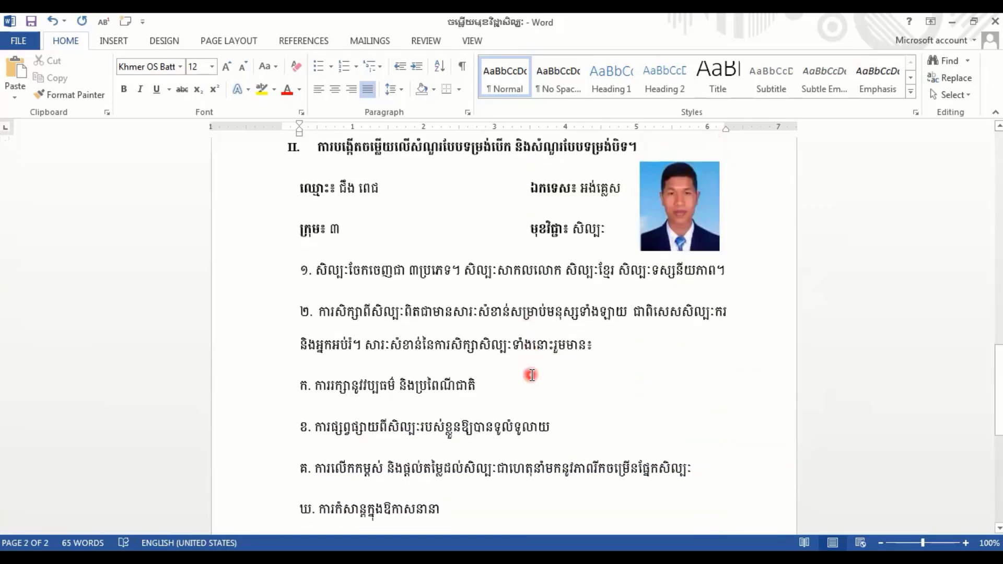
# Step: Check section II's answers on page 2, placing the cursor in answer ២ and after the last line
pyautogui.click(548, 353)
pyautogui.scroll(-3, 549, 352)
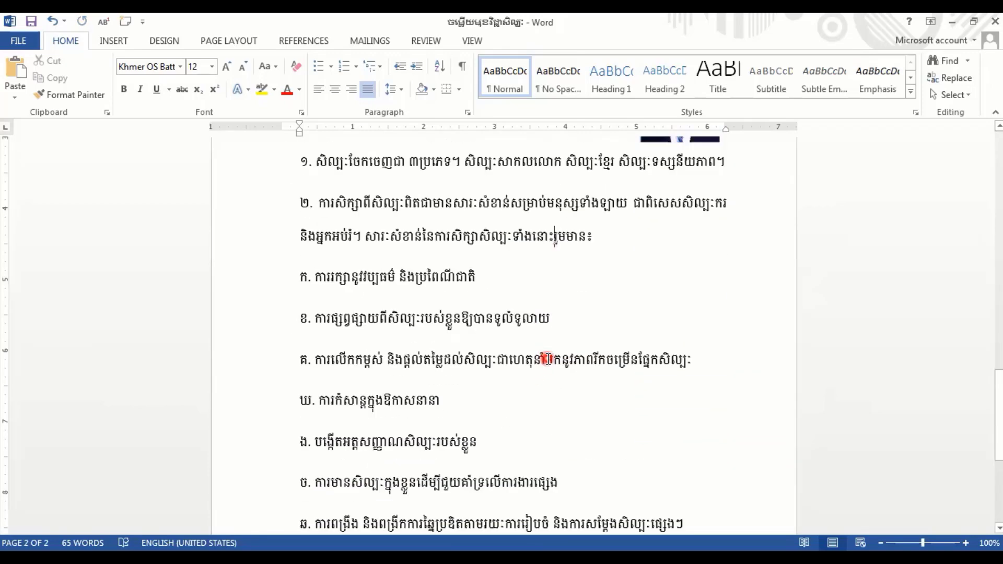
pyautogui.scroll(-3, 548, 355)
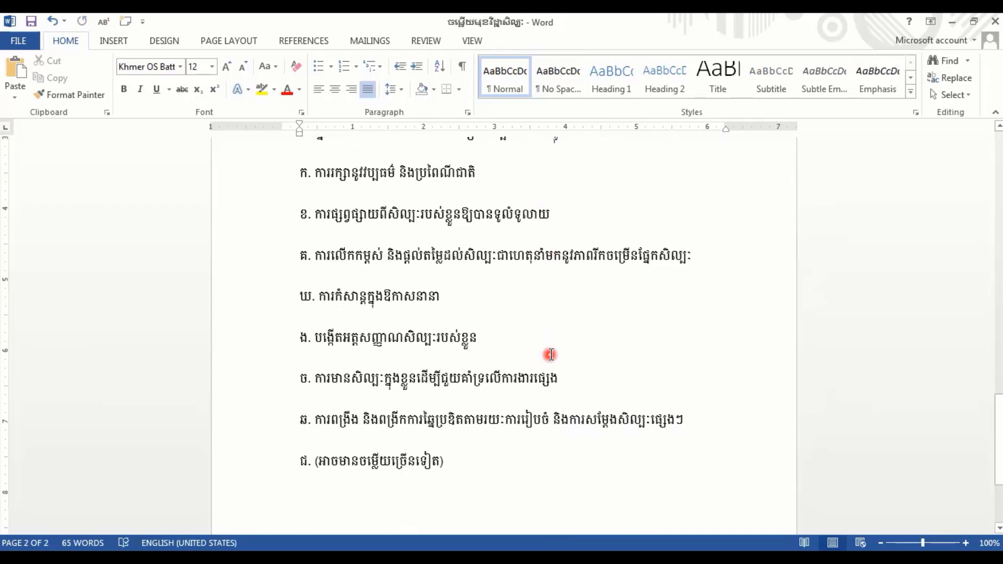
pyautogui.scroll(1, 459, 376)
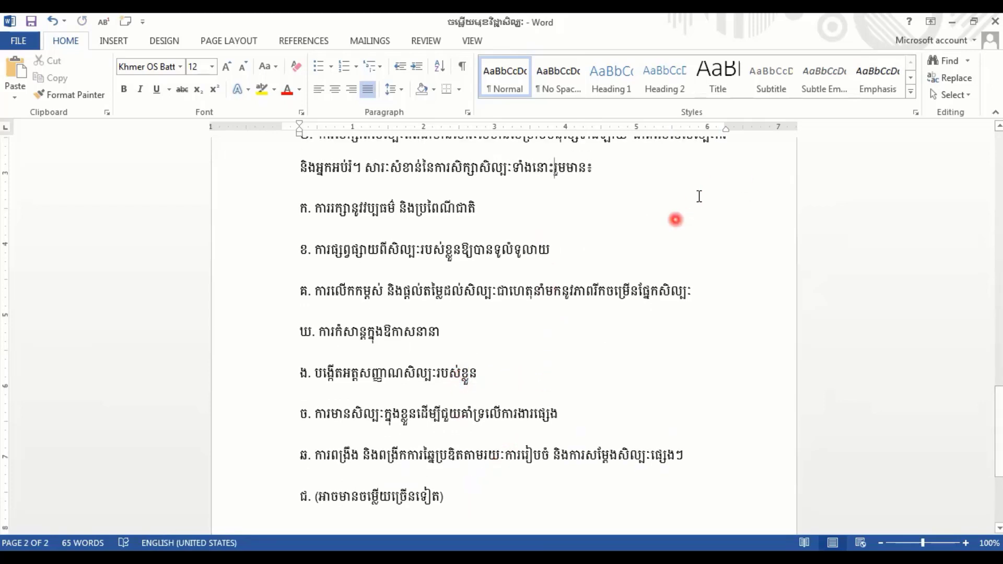
pyautogui.click(469, 495)
pyautogui.scroll(5, 305, 351)
pyautogui.scroll(-1, 322, 358)
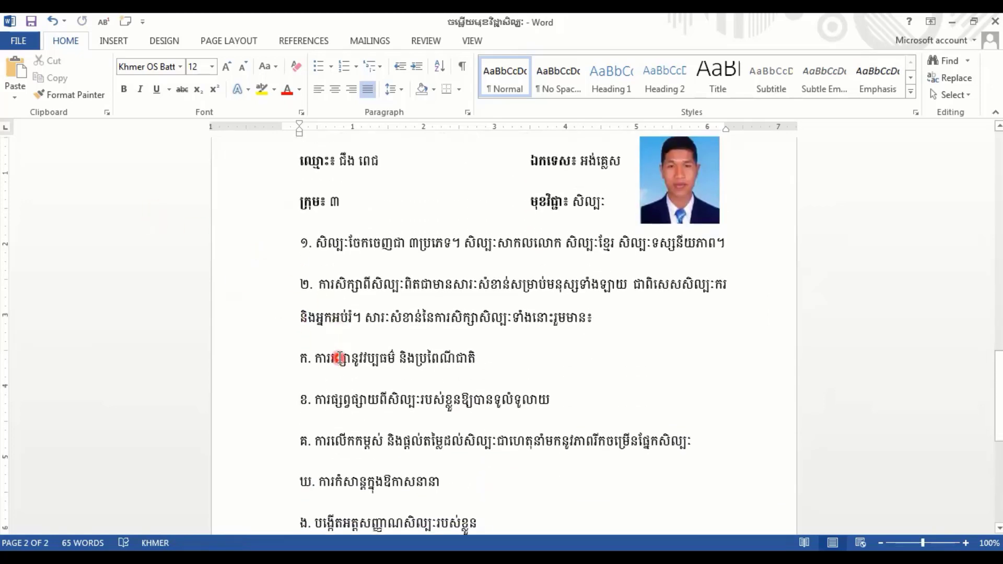
pyautogui.click(303, 276)
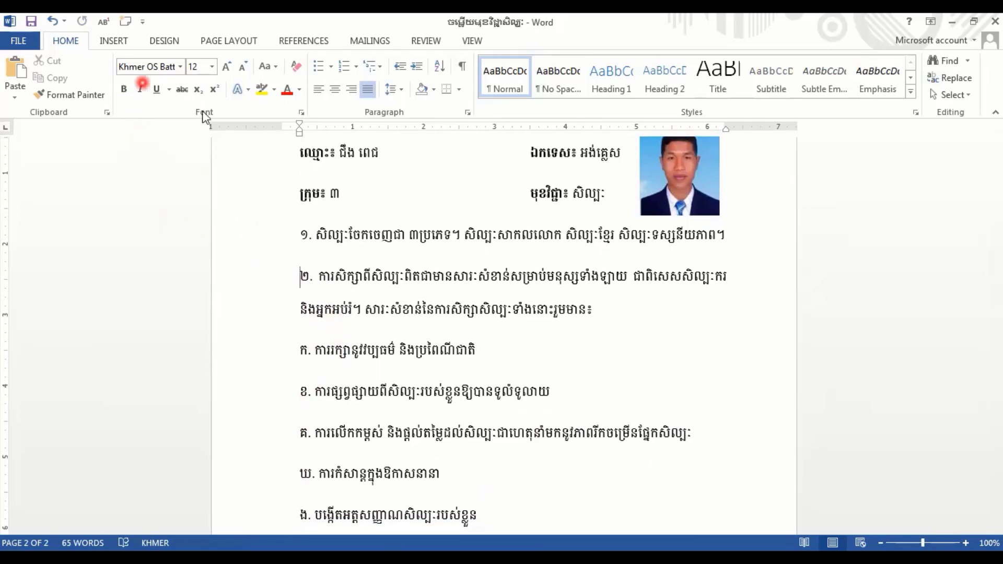
pyautogui.scroll(1, 501, 296)
pyautogui.scroll(4, 500, 295)
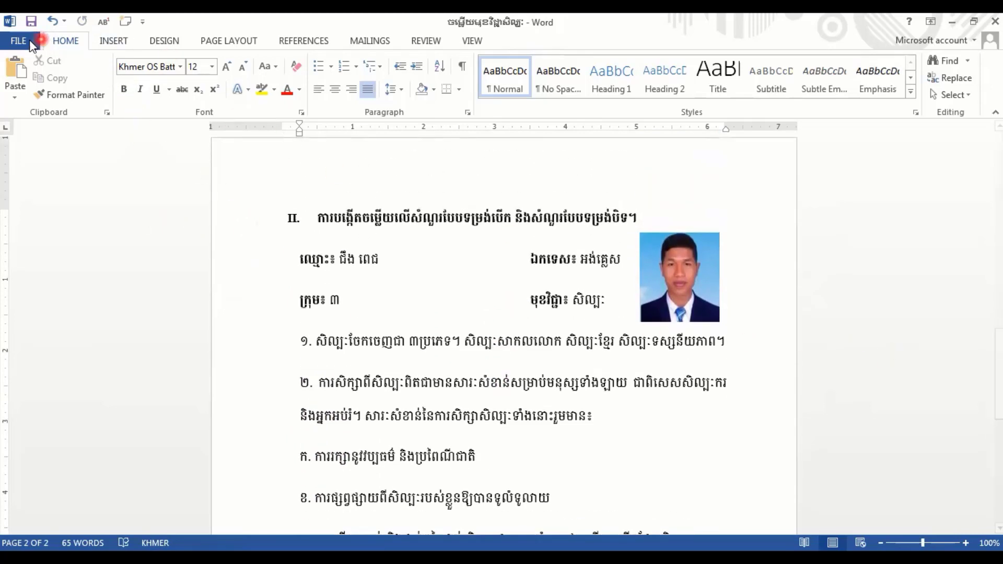
pyautogui.click(22, 40)
pyautogui.click(32, 187)
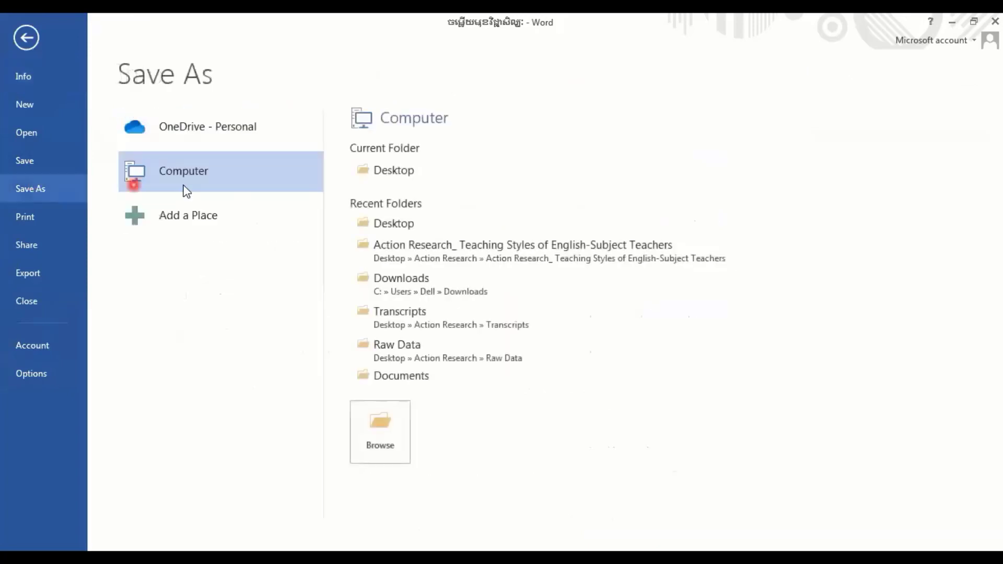
pyautogui.click(437, 175)
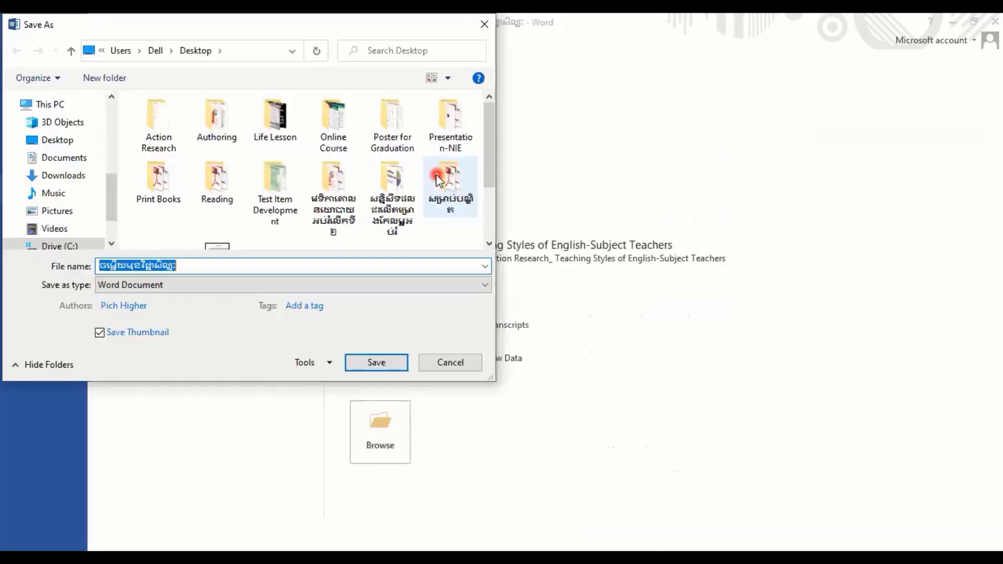
pyautogui.click(351, 285)
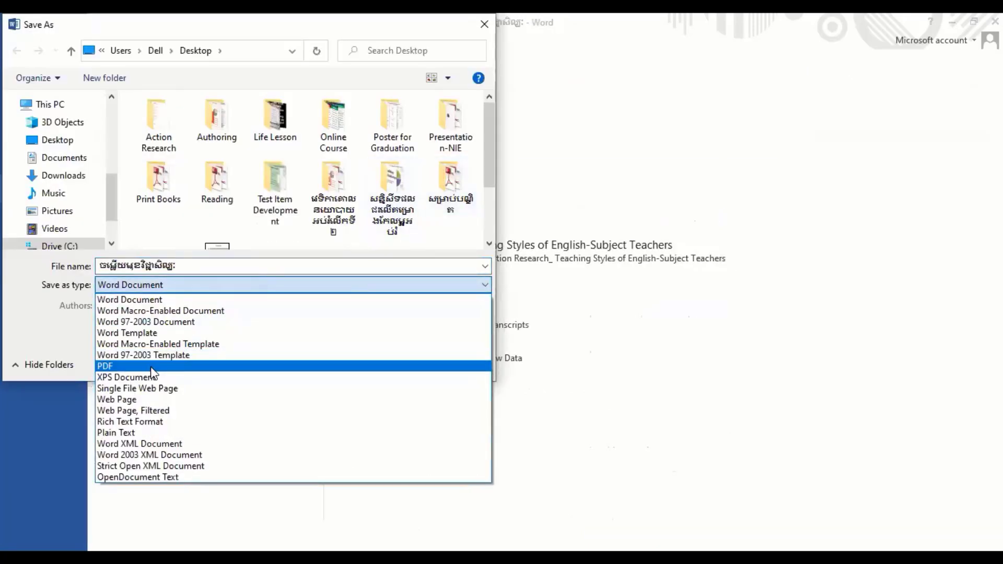
pyautogui.press('Escape')
pyautogui.press('Escape')
pyautogui.press('Escape')
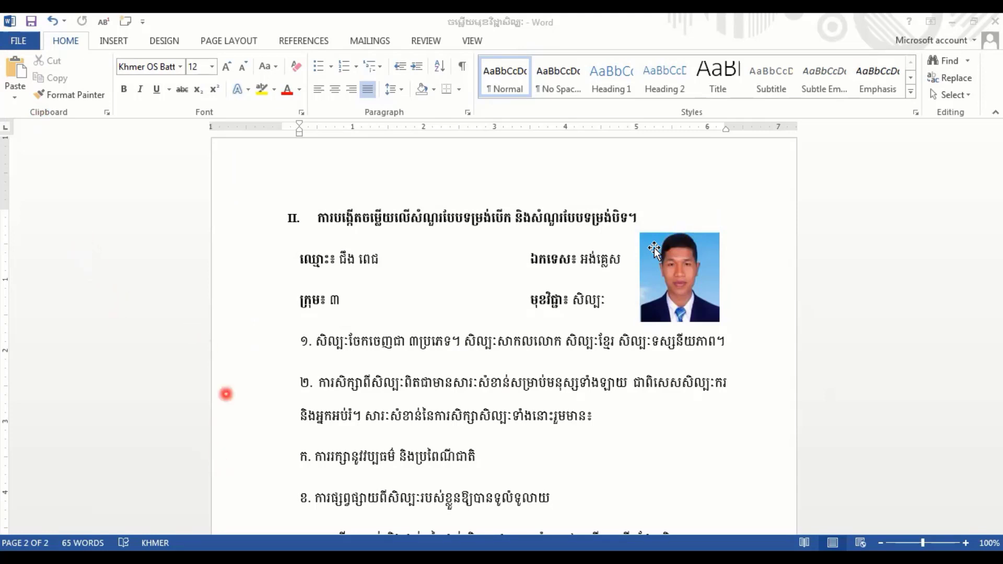
# Step: Choose PNG (*.png) from the Save as type list in the export dialog
pyautogui.click(218, 472)
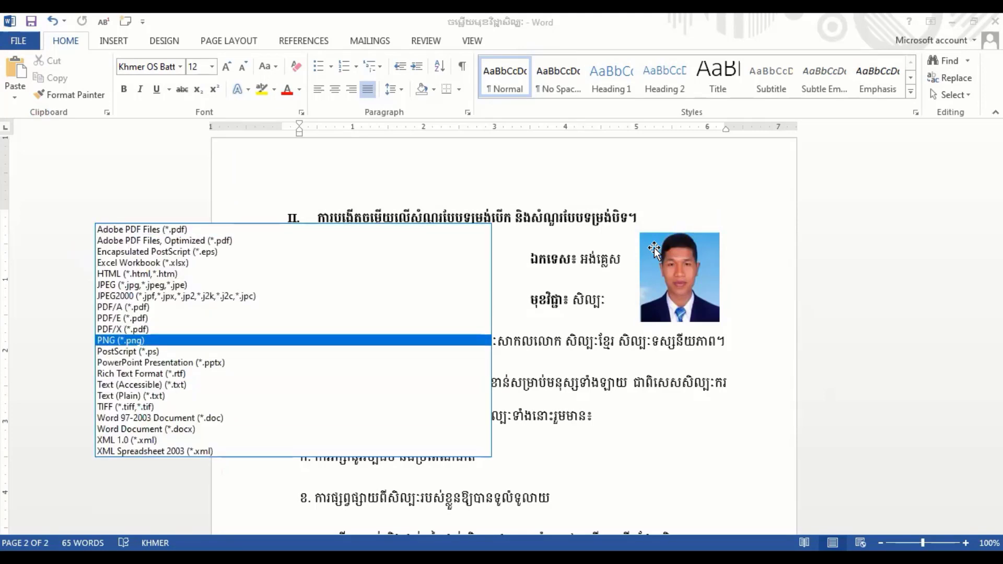
pyautogui.click(395, 511)
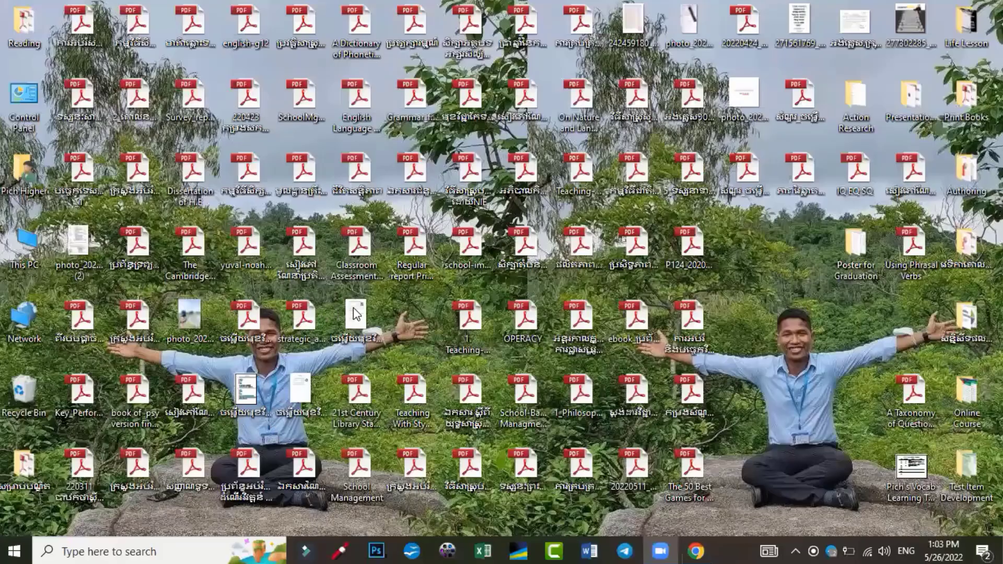
# Step: Open the exported page 2 PNG file from the desktop in Photos
pyautogui.doubleClick(299, 390)
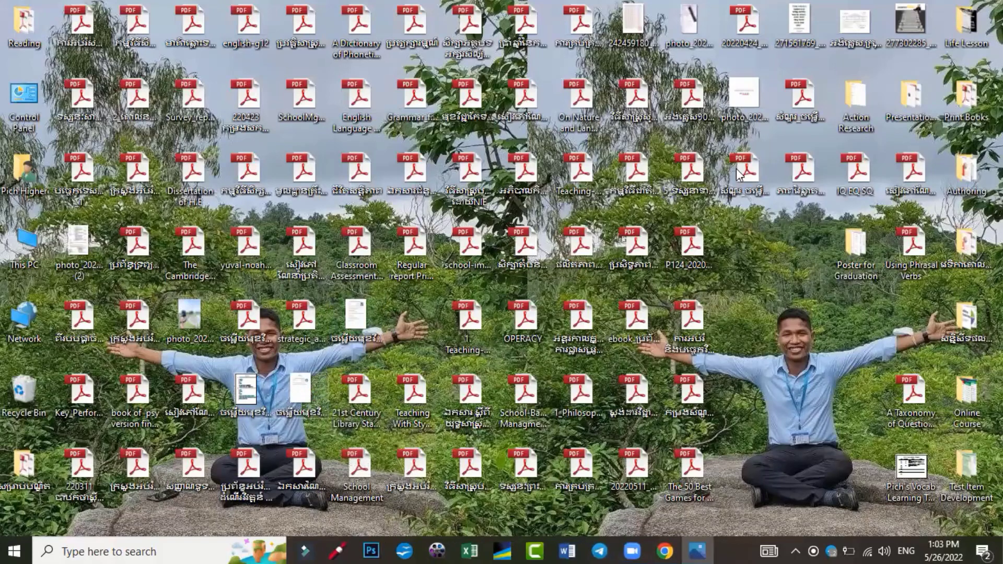
pyautogui.click(369, 312)
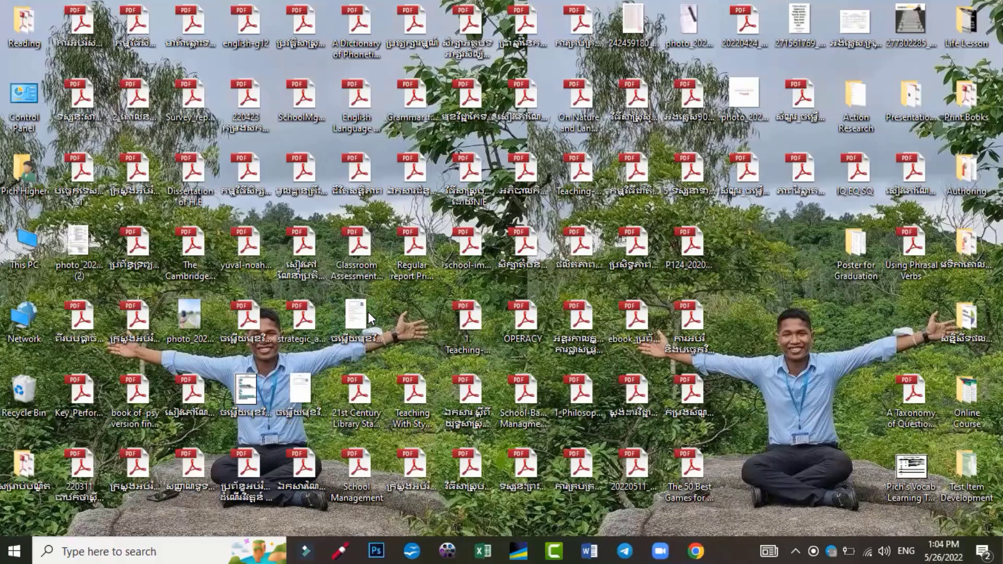
pyautogui.doubleClick(367, 312)
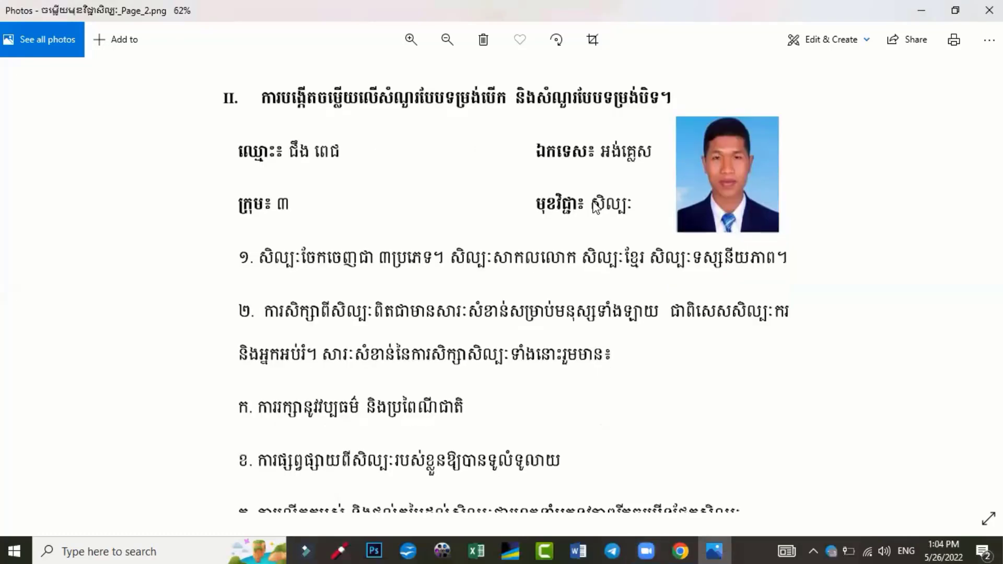
# Step: Scroll down through the page 2 image in Photos and back to the top
pyautogui.scroll(-5, 596, 208)
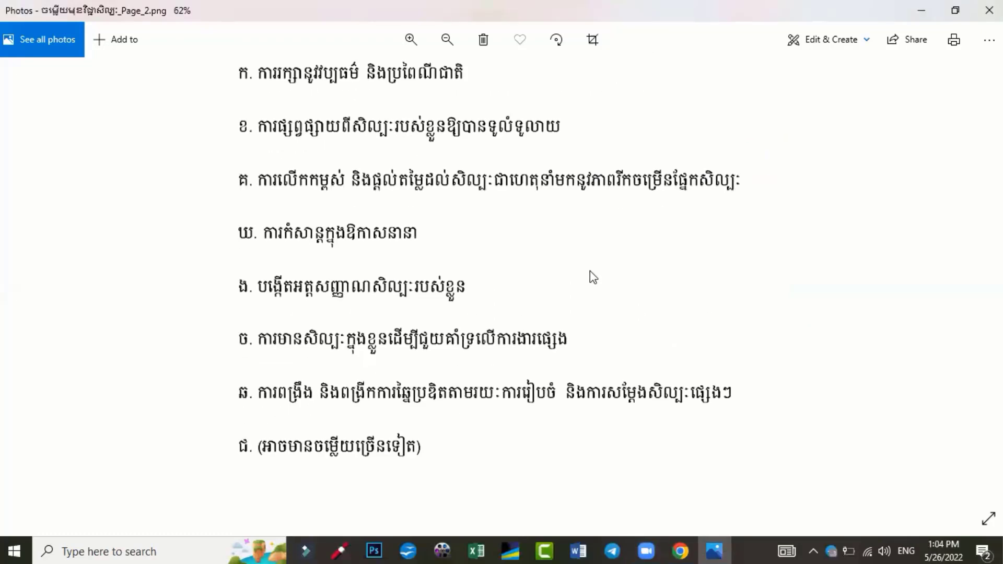
pyautogui.scroll(5, 592, 277)
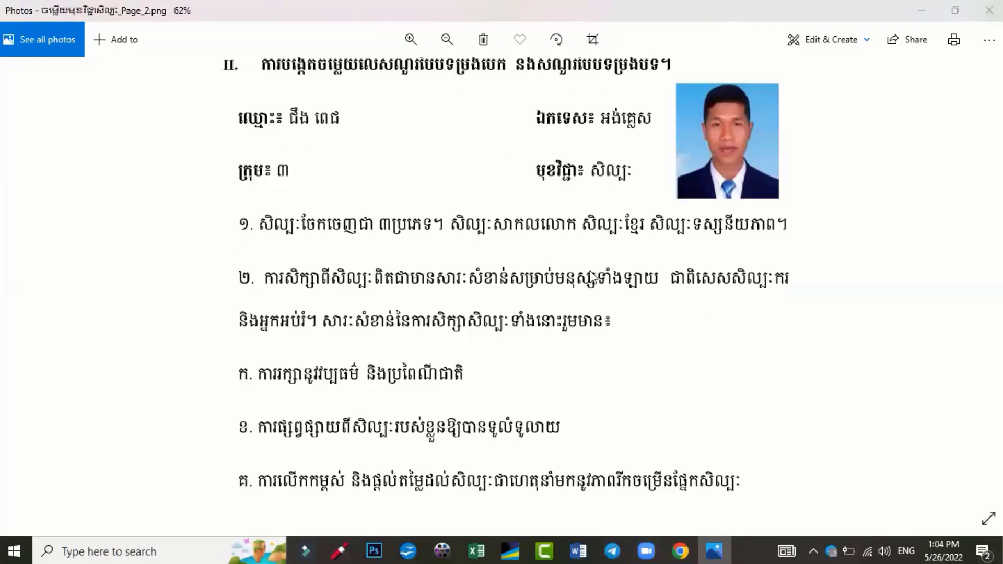